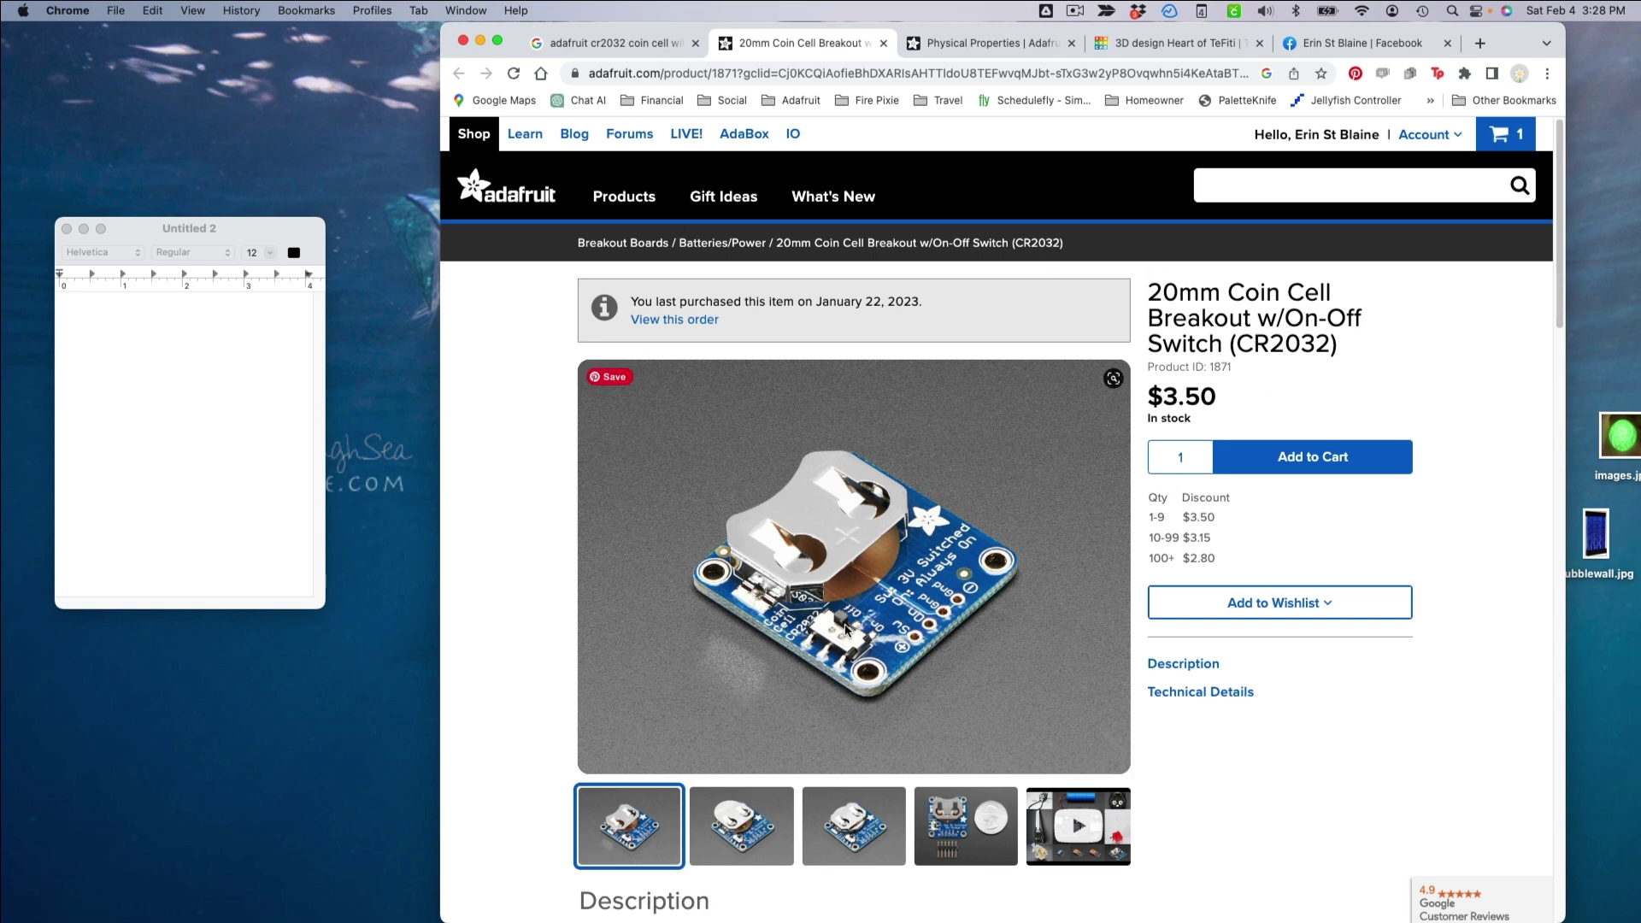
- Copy the coin cell breakout's millimetre dimensions, 29mm x 28mm x 1.6mm, from its technical details
scroll(855, 654, "down", 10)
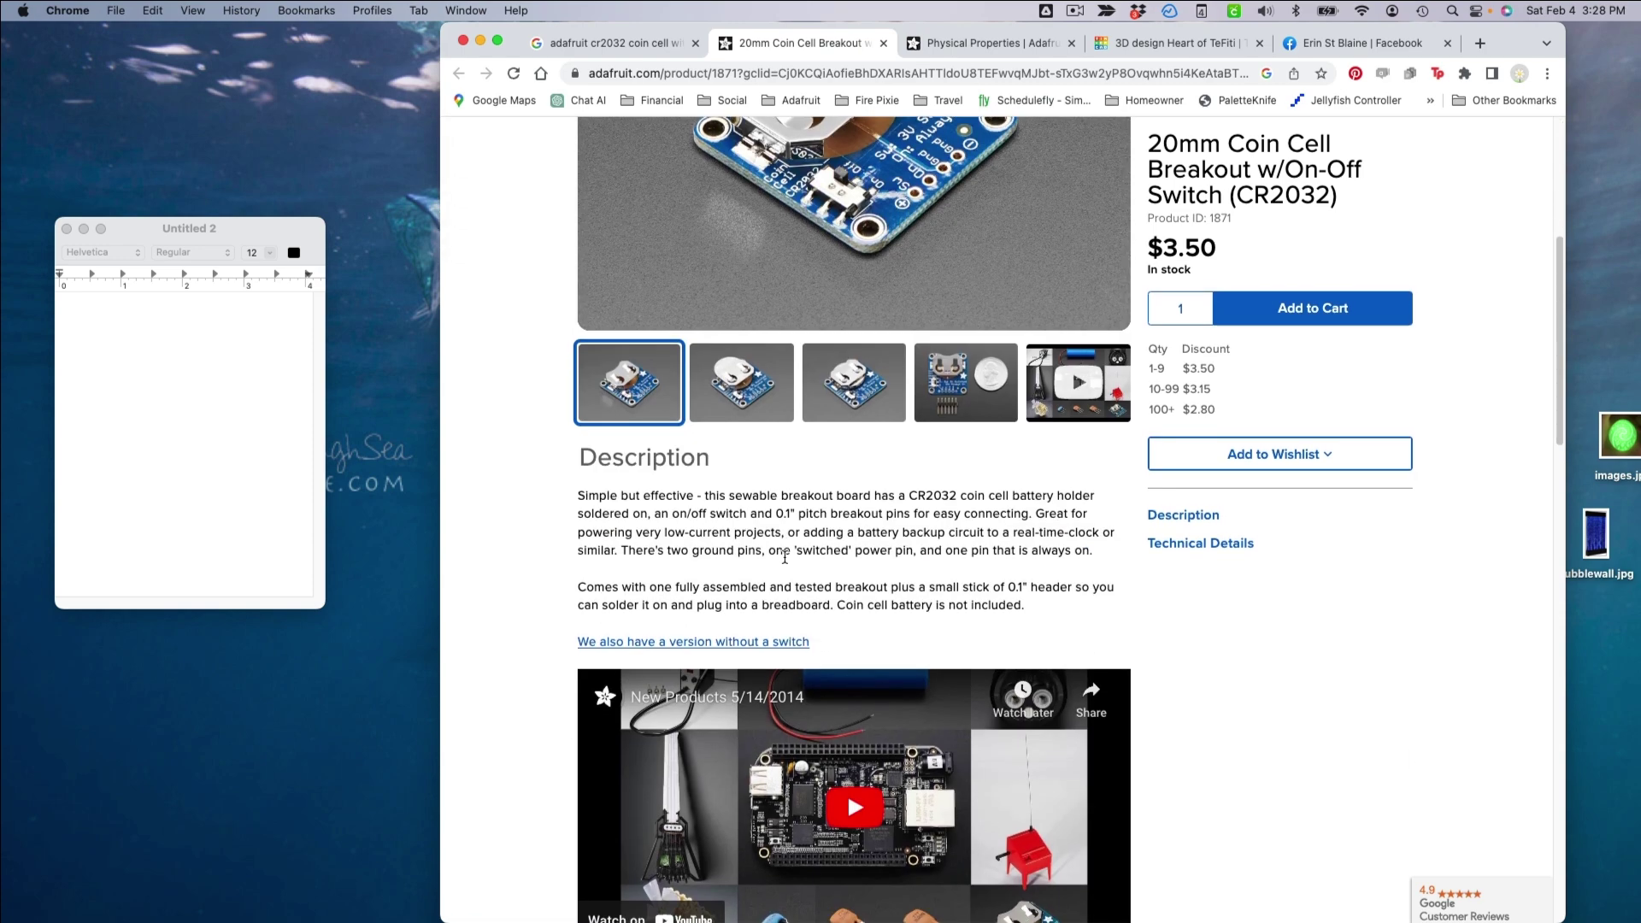
scroll(770, 571, "down", 3)
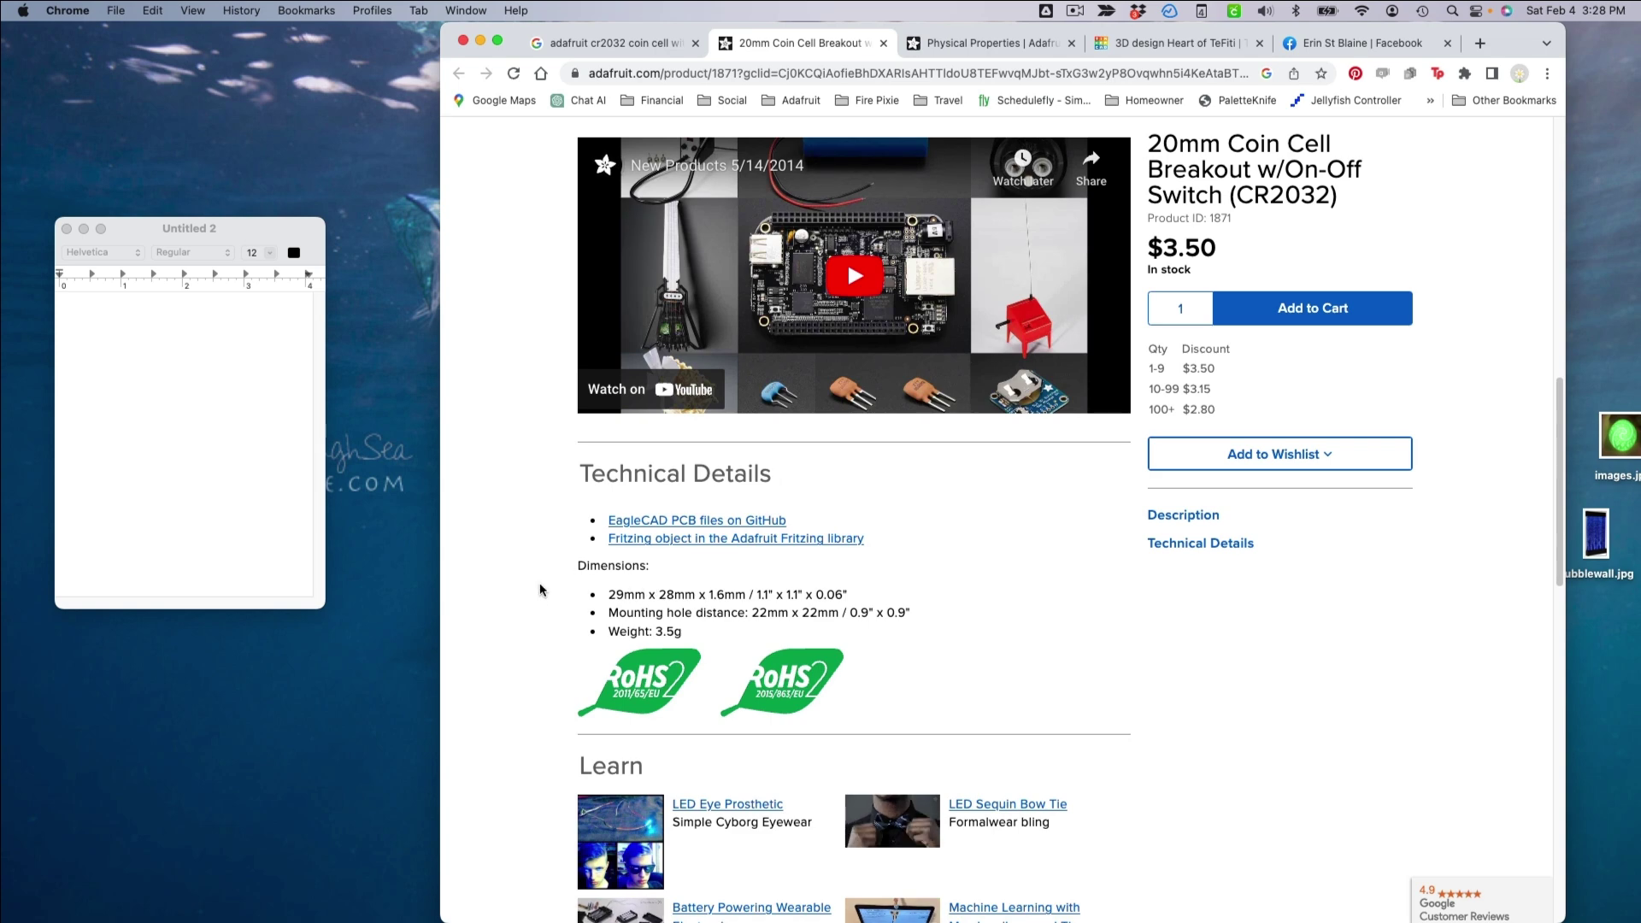
left_click_drag(608, 594, 742, 596)
key("super+c")
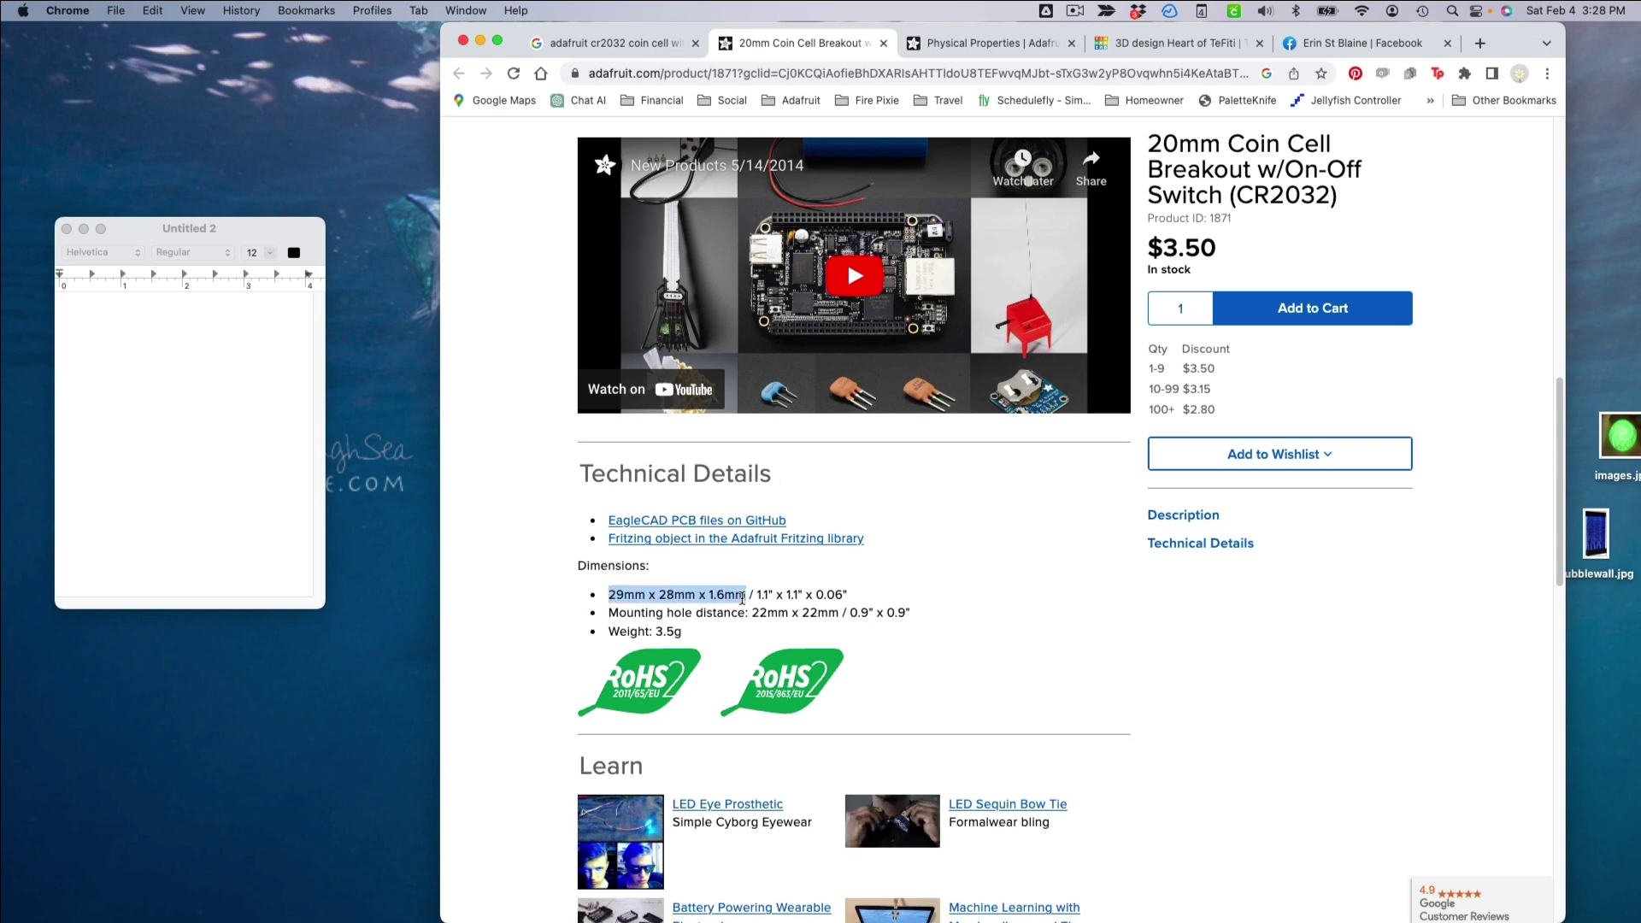
- Switch to the blank TextEdit note and record "Battery holder" followed by the copied dimensions, 29mm x 28mm x 1.6mm
left_click(147, 382)
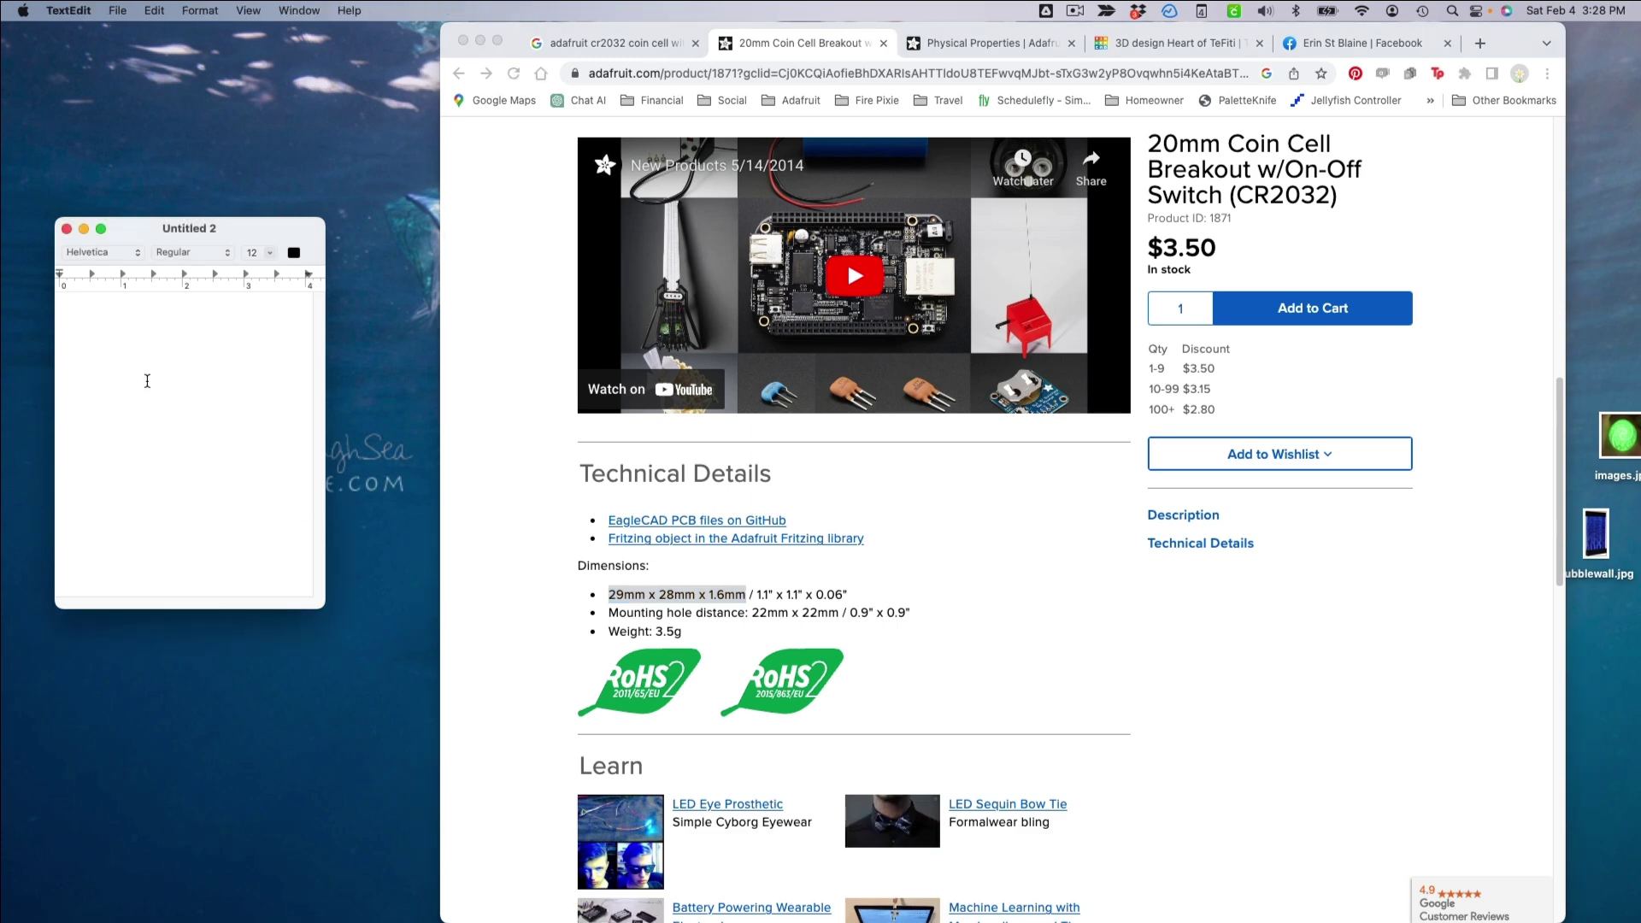
type("Batter")
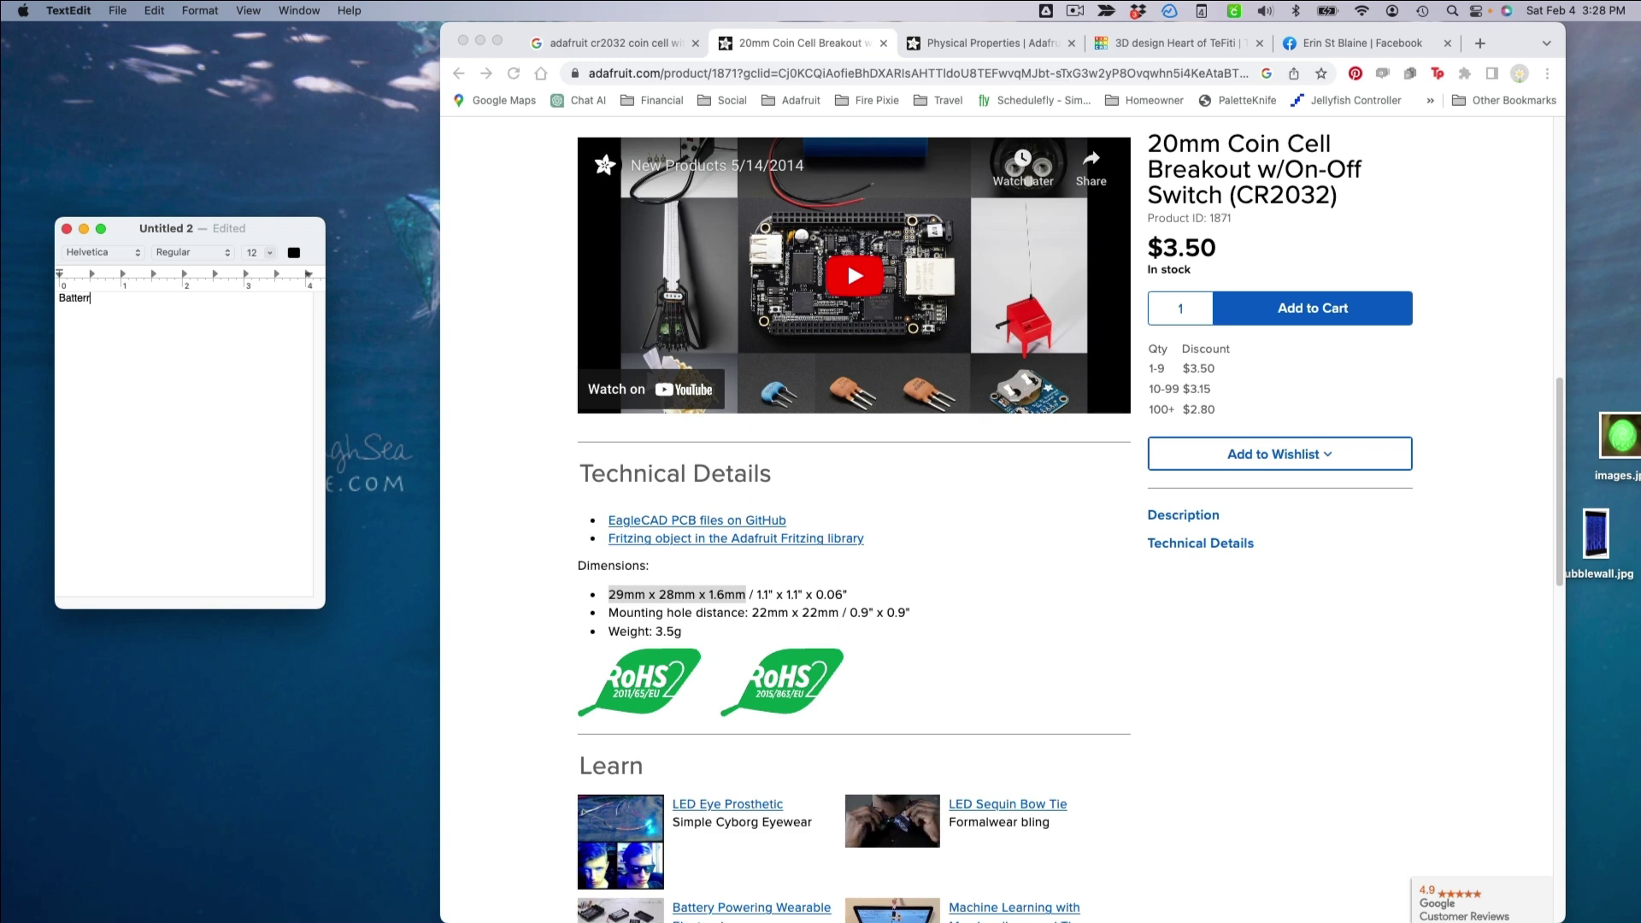
type("y holder")
key("super+v")
key("Return")
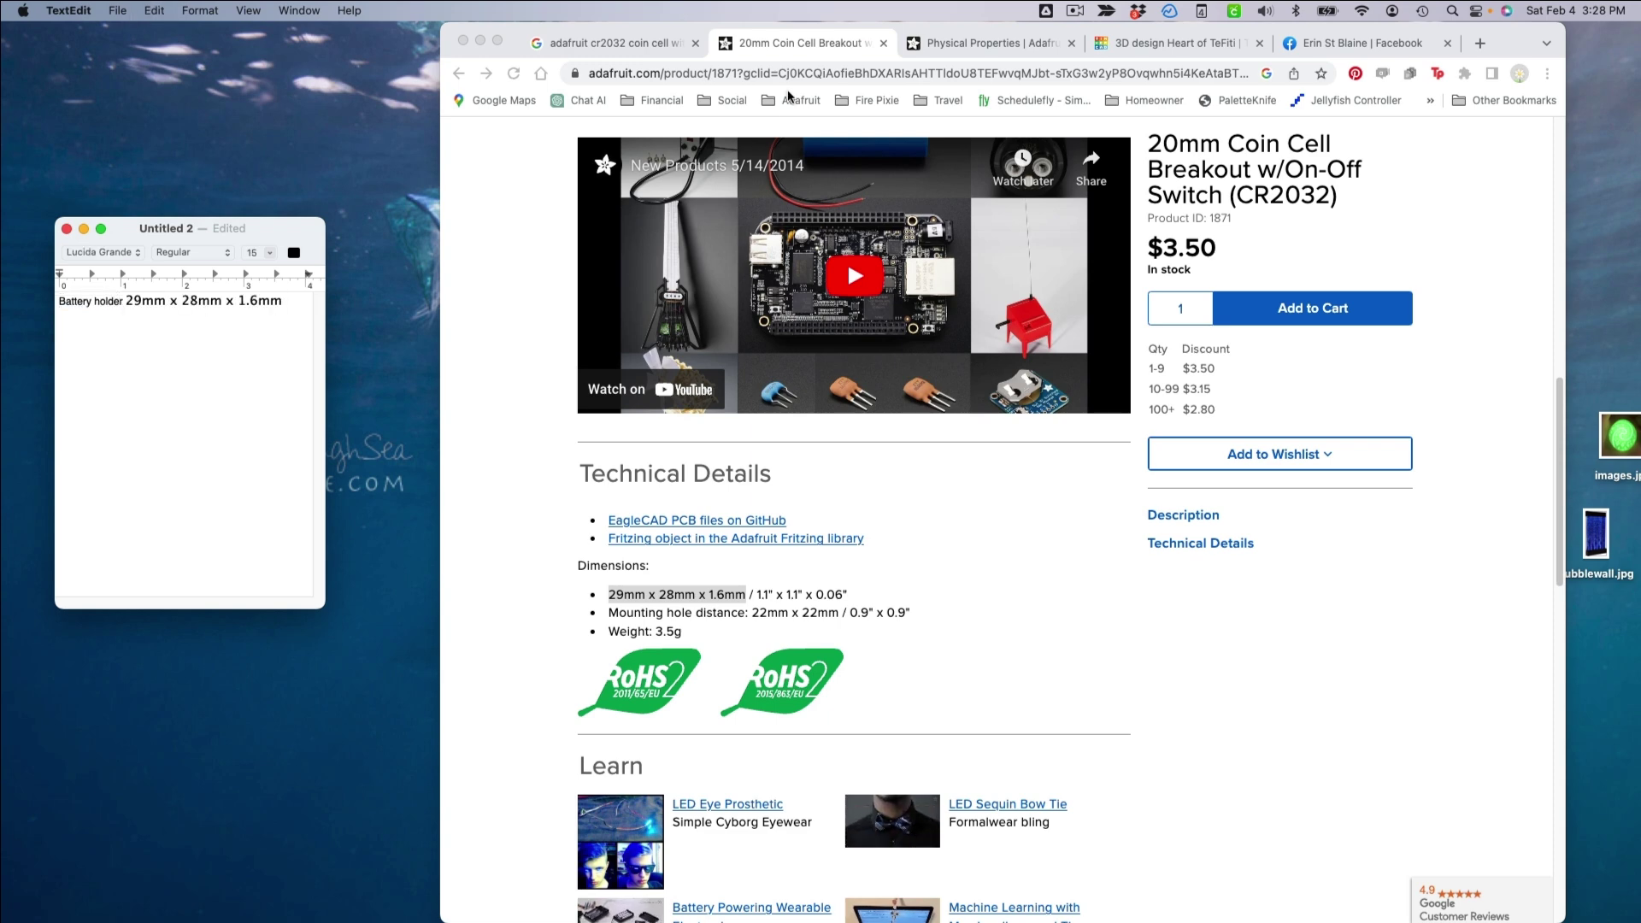
- Look up the overall length and cross-section of the nOOds on their Physical Properties page in Chrome
left_click(992, 43)
scroll(797, 417, "down", 3)
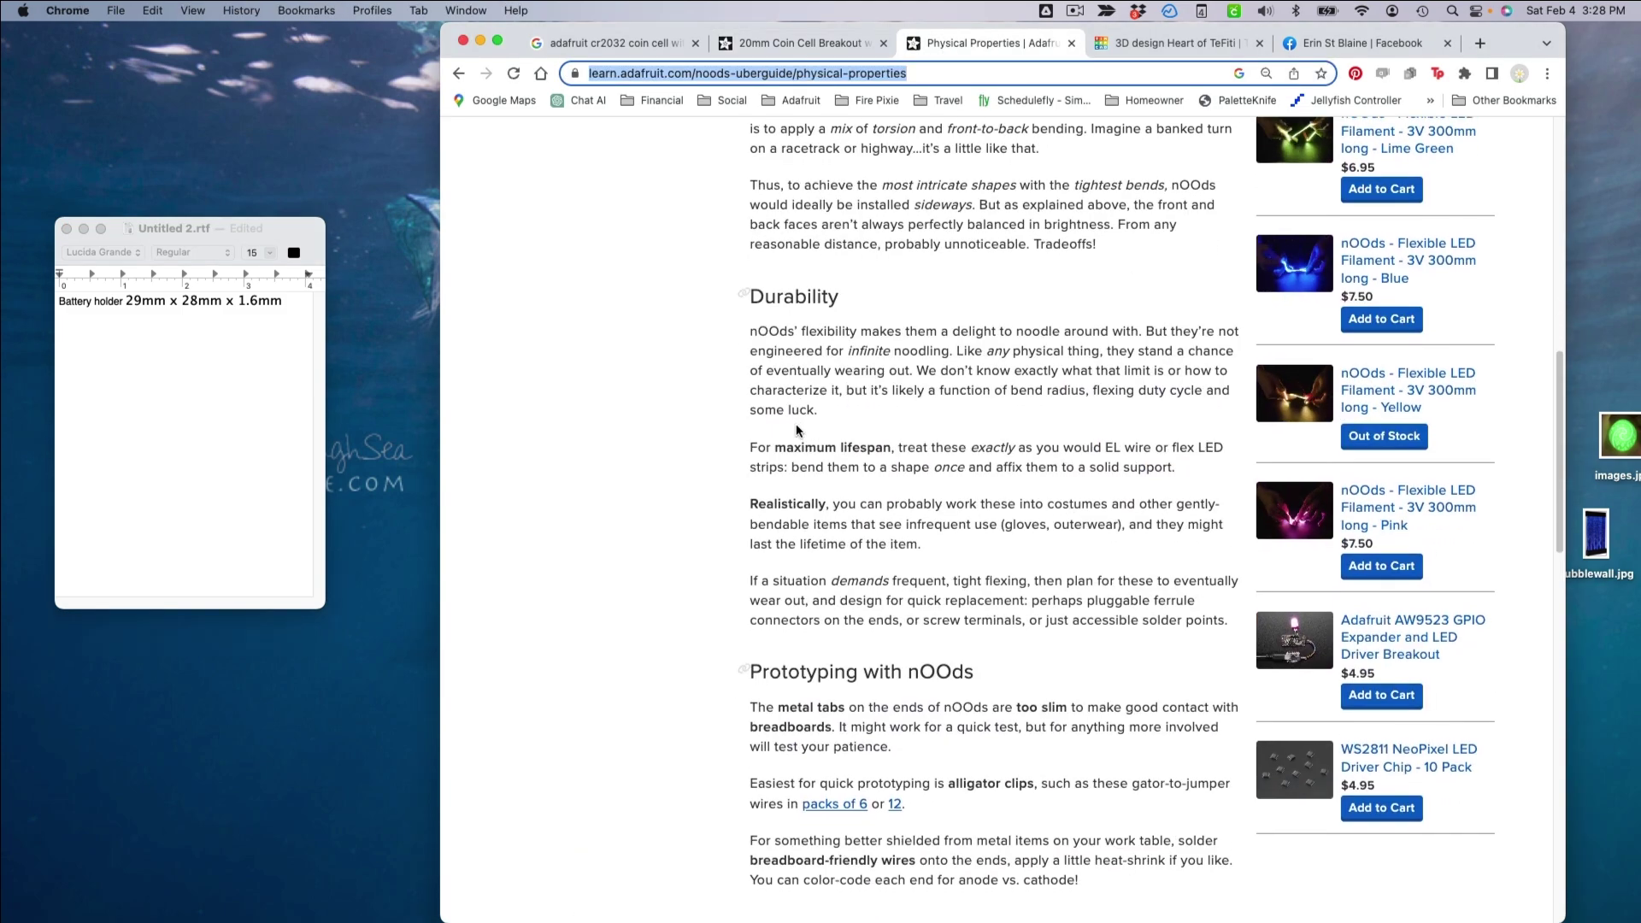
scroll(829, 479, "up", 12)
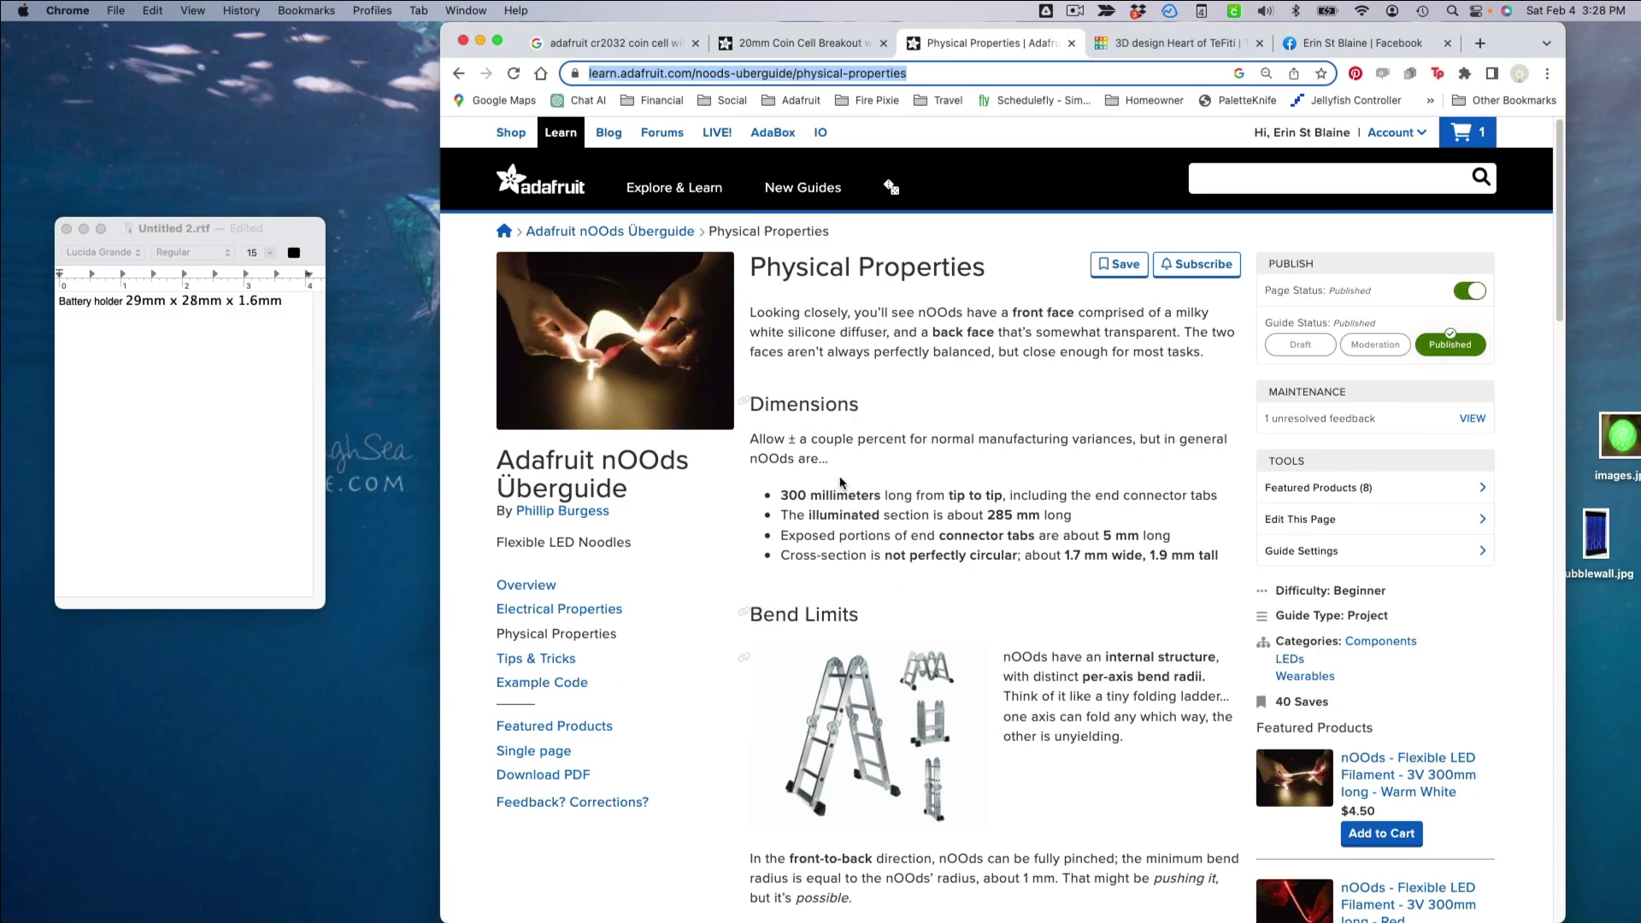
left_click_drag(783, 493, 888, 496)
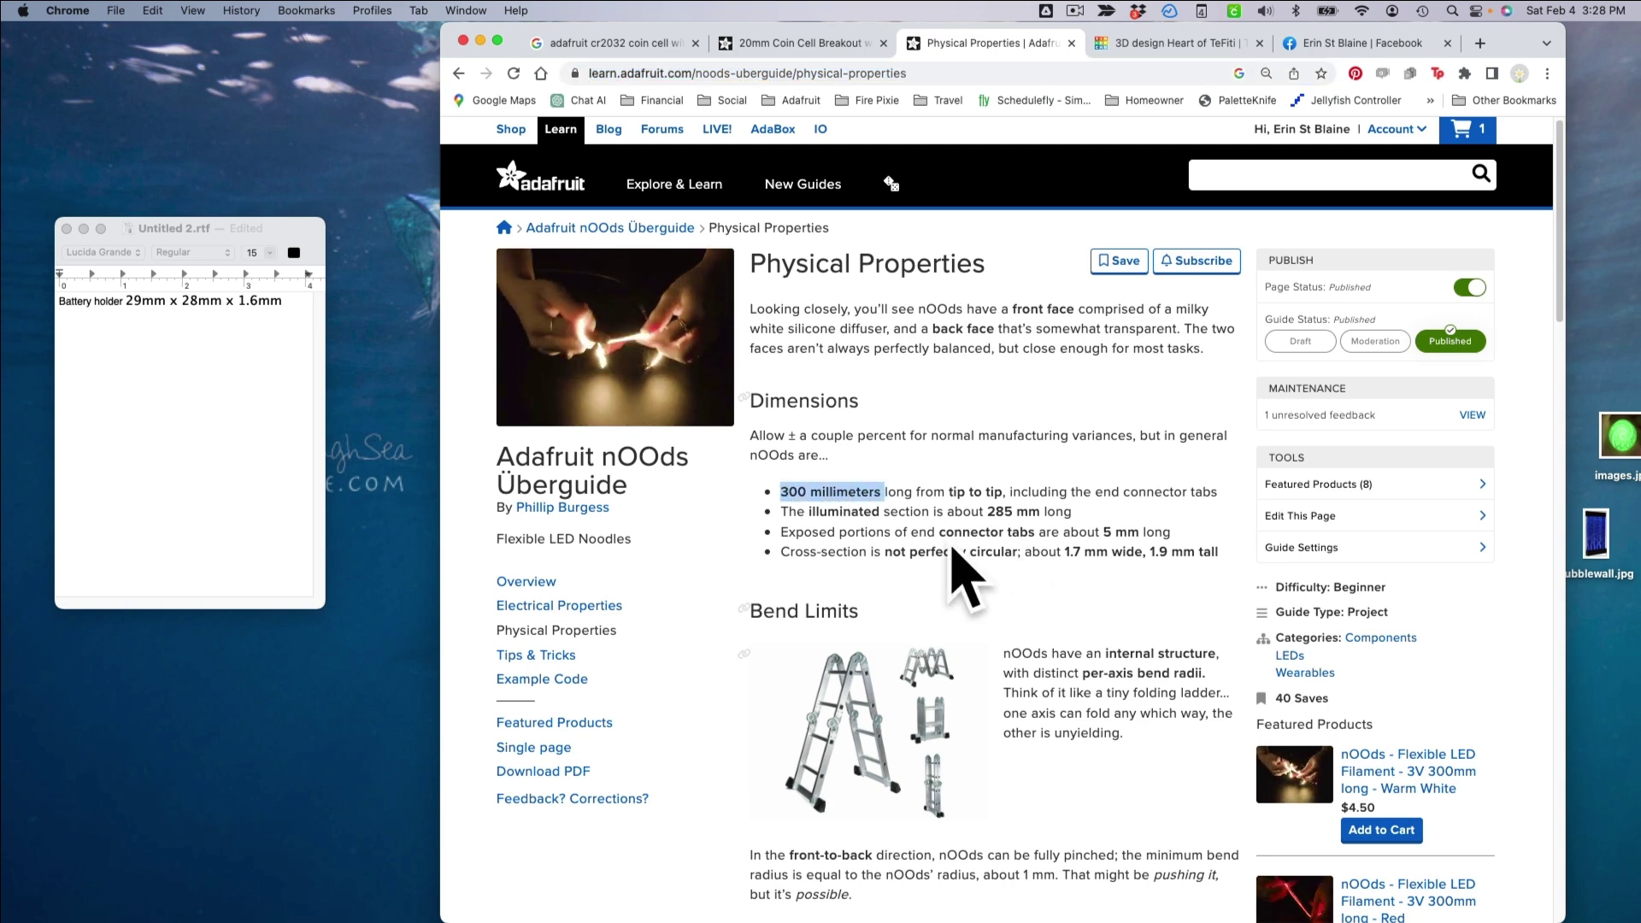
left_click_drag(1065, 550, 1222, 562)
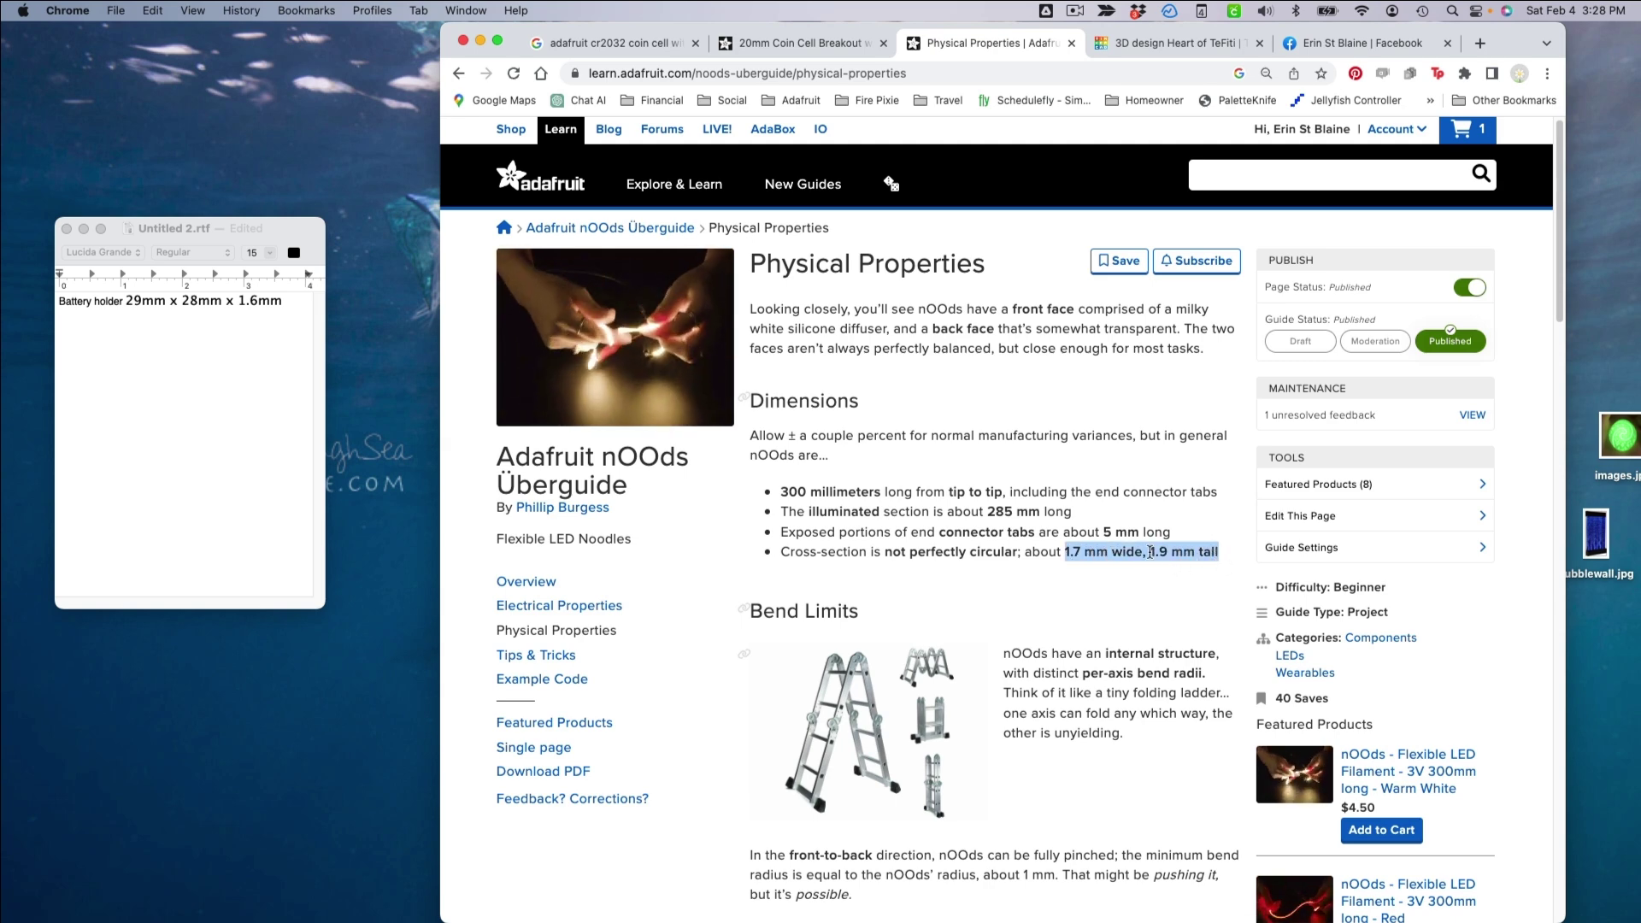
- Add a "nOOds:" entry with the size 2mm x 300 mm below the battery holder line in the TextEdit note
left_click(114, 407)
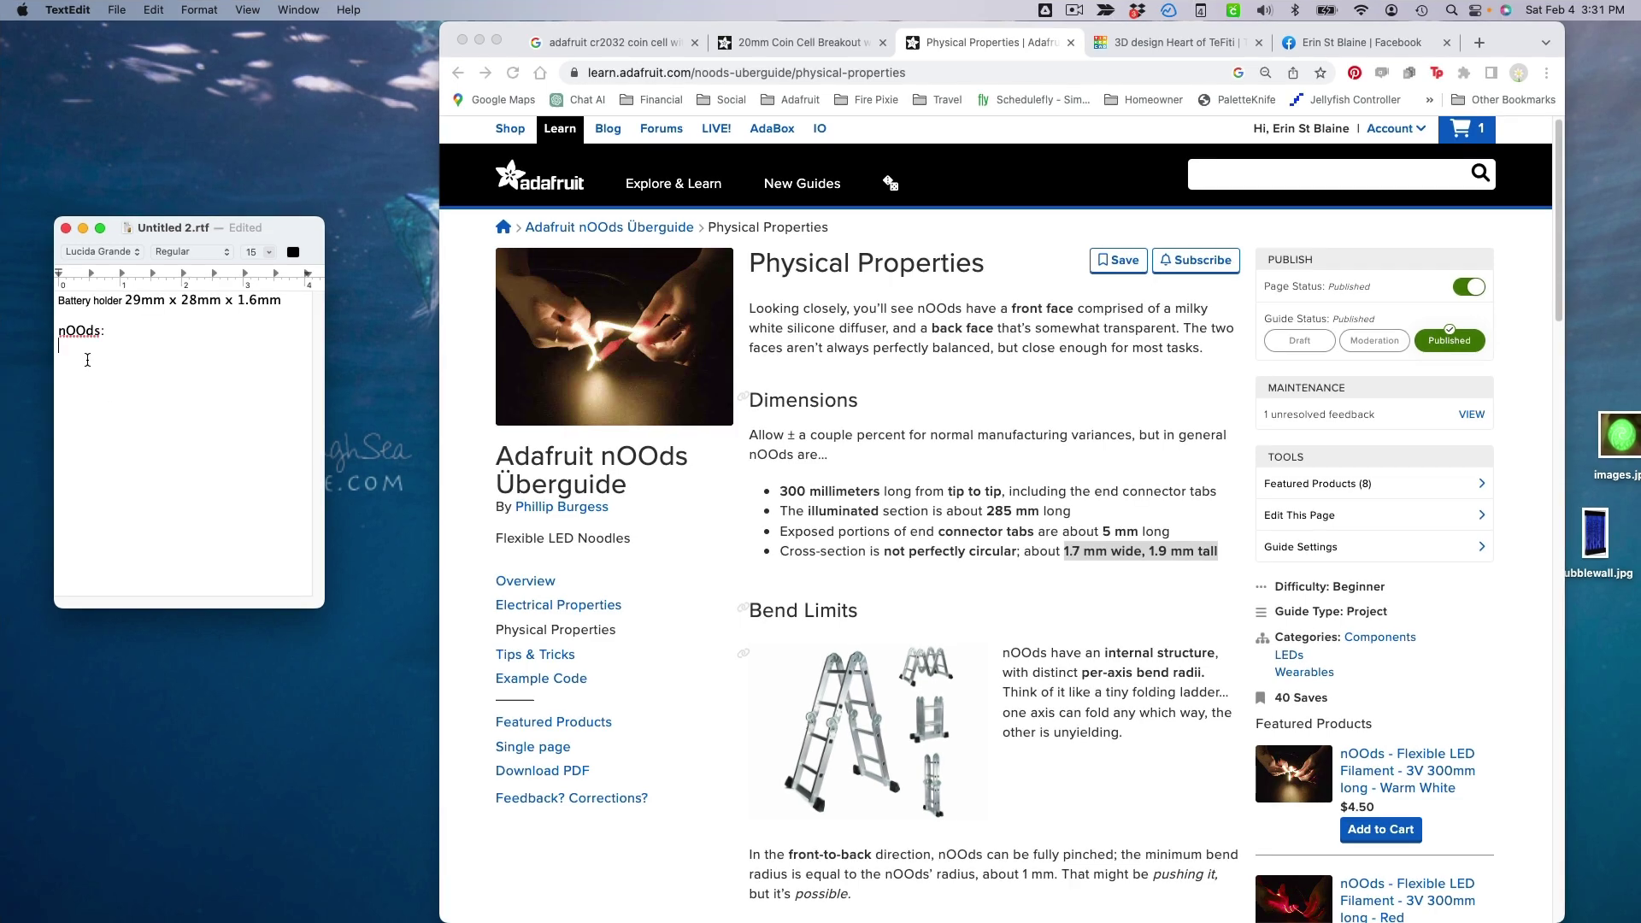
key("Return")
type("2mm x 3")
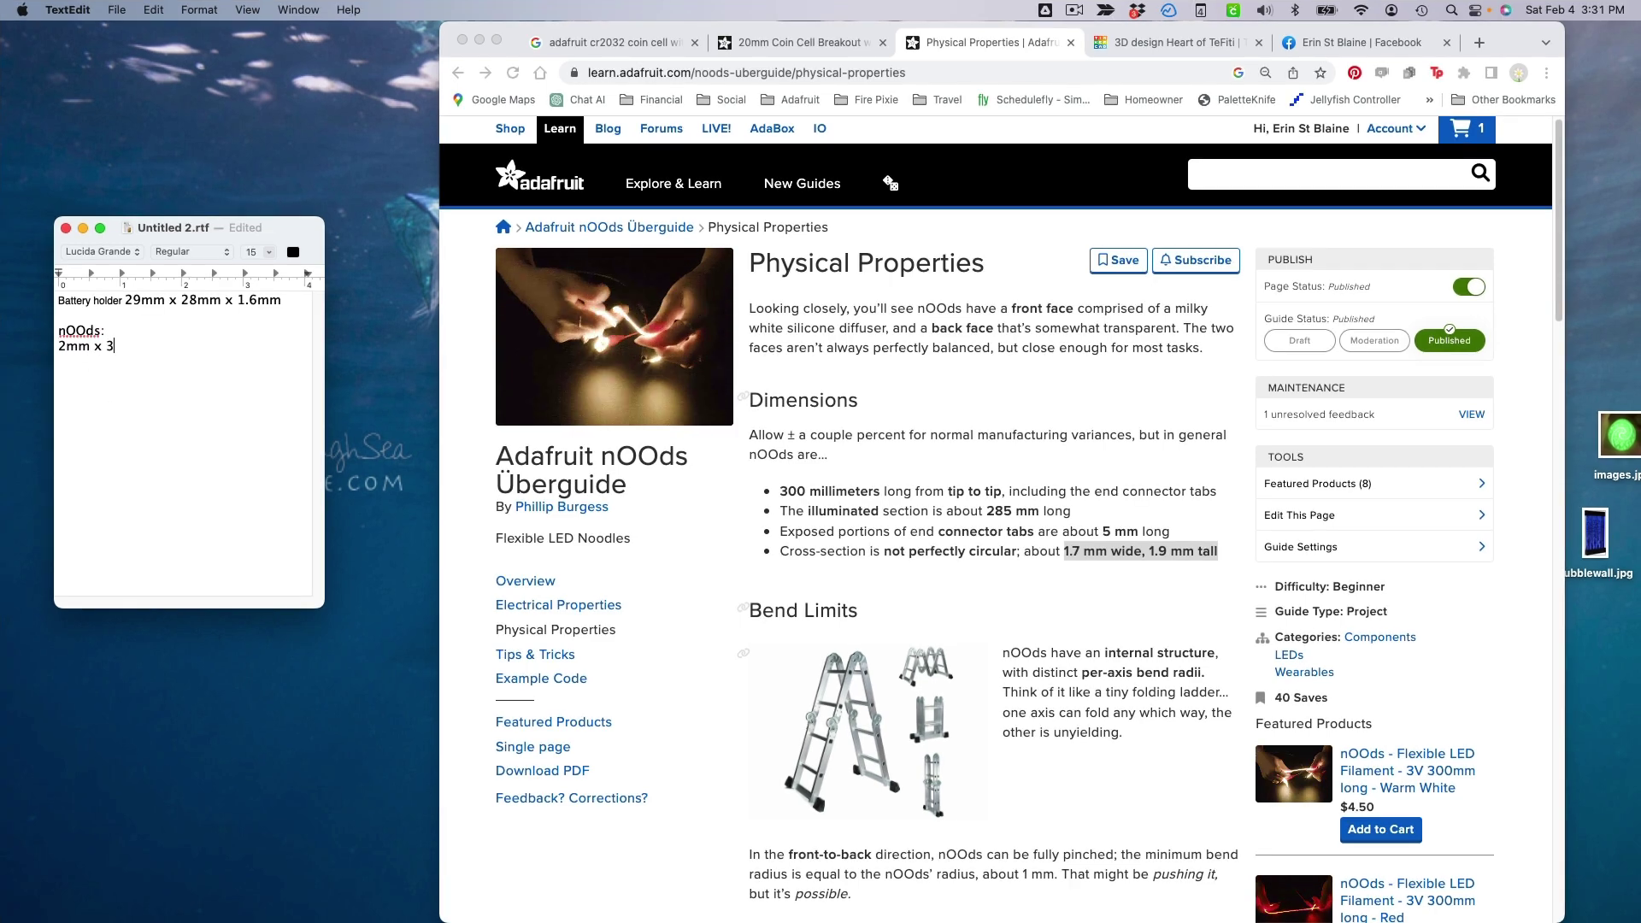
type("00  mm")
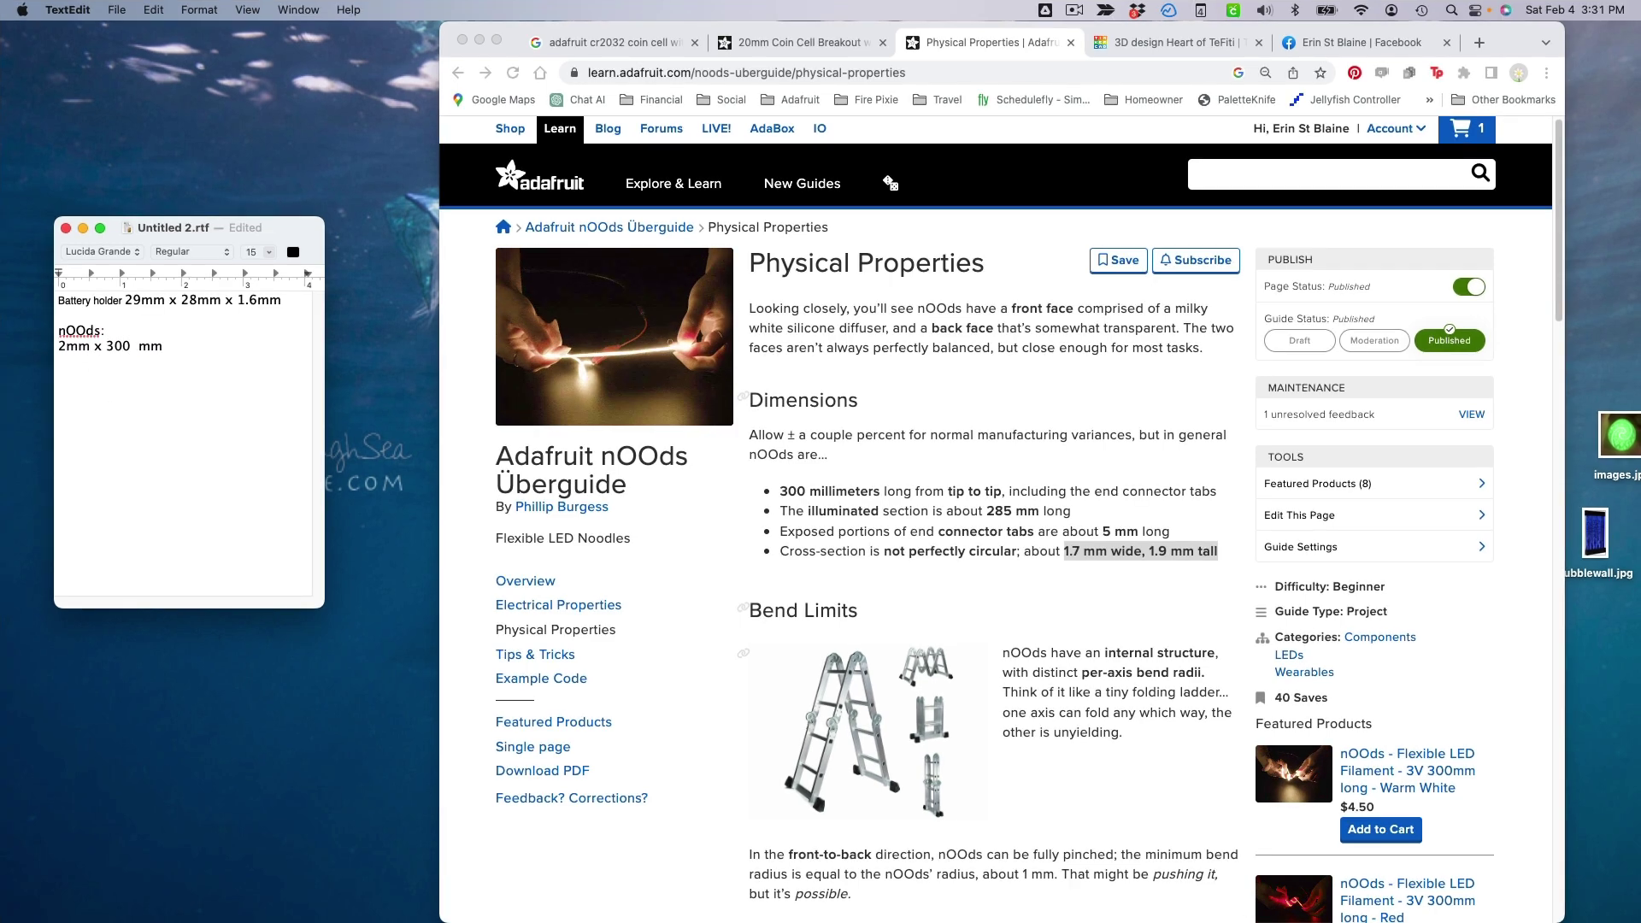
key("Return")
key("Return")
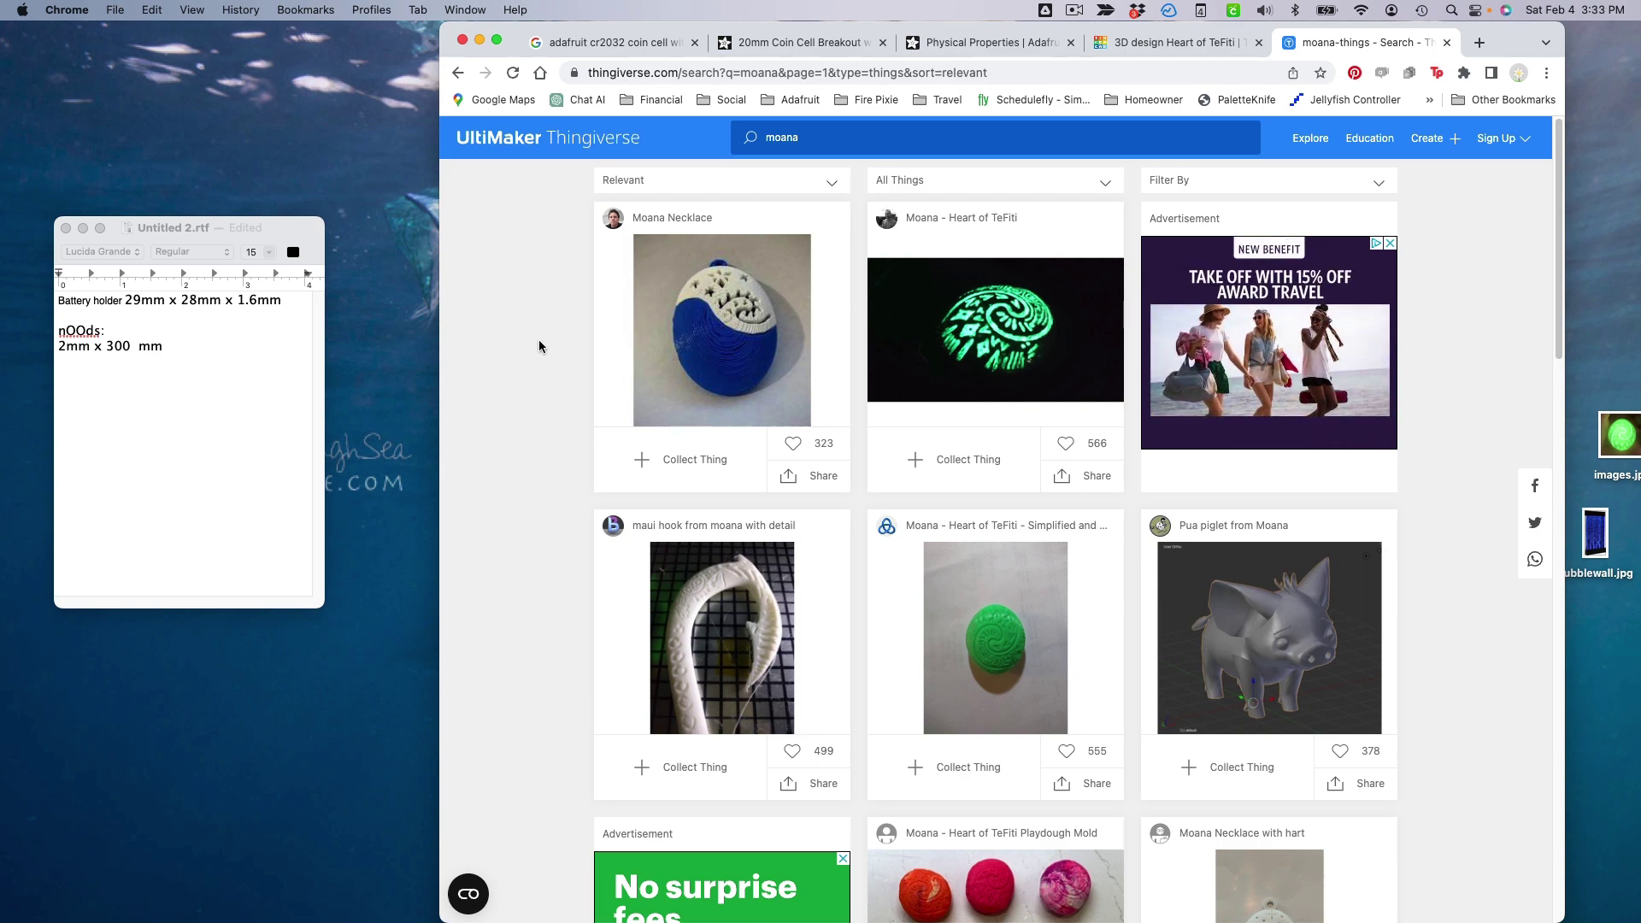
- Browse the Thingiverse results for moana and open the simplified, merged Heart of TeFiti model
scroll(537, 342, "down", 1)
scroll(536, 359, "down", 6)
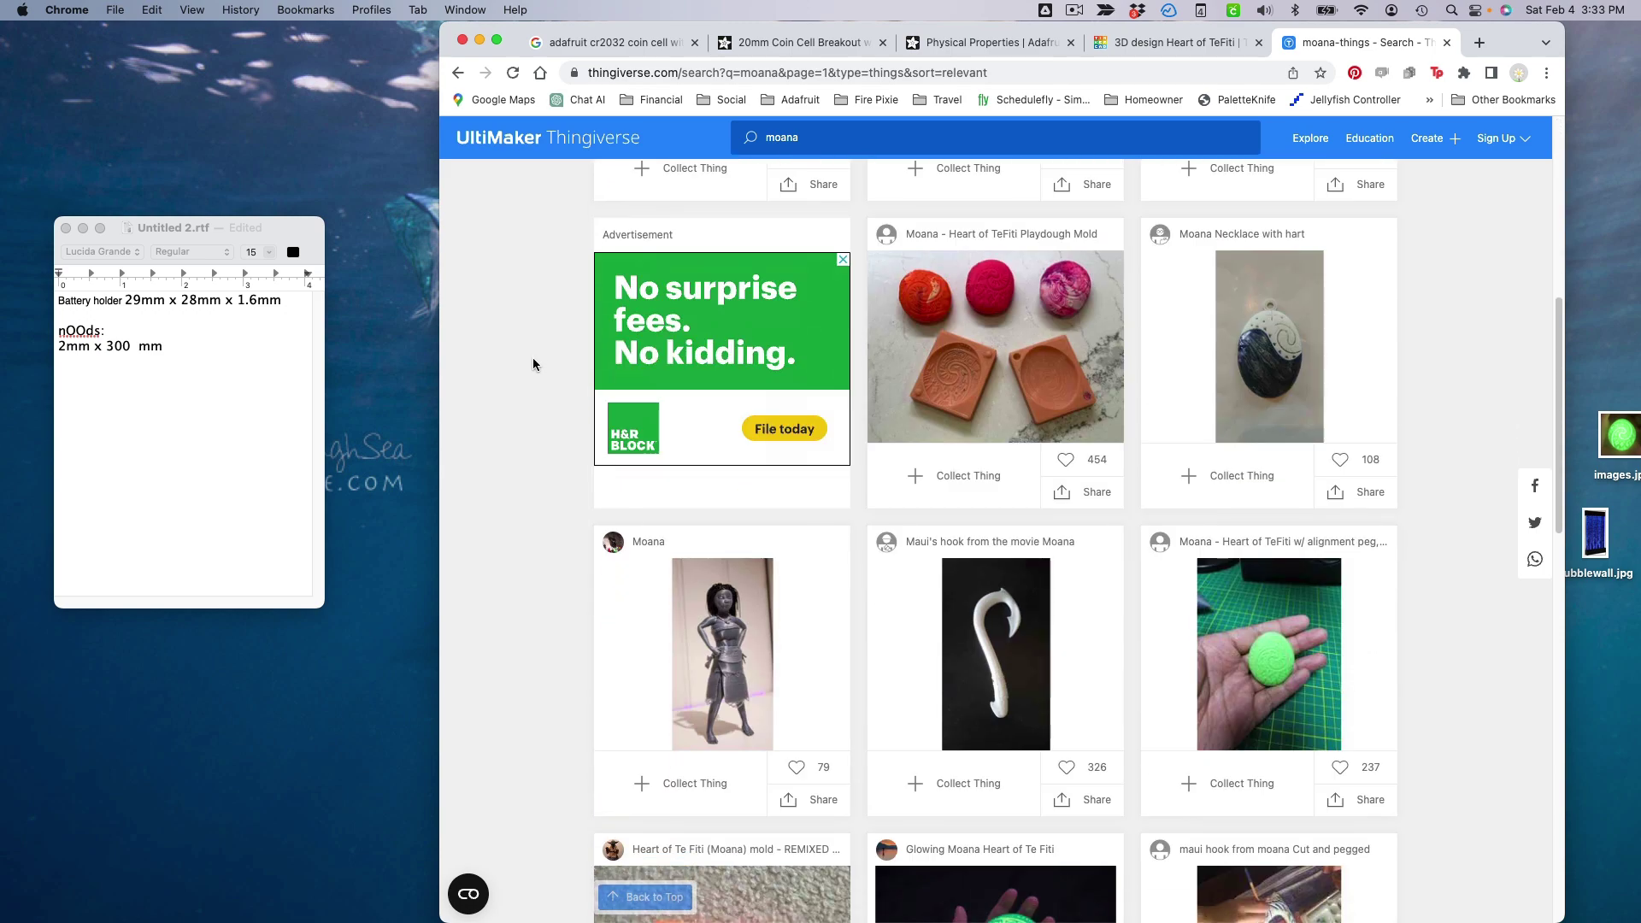
scroll(536, 359, "up", 7)
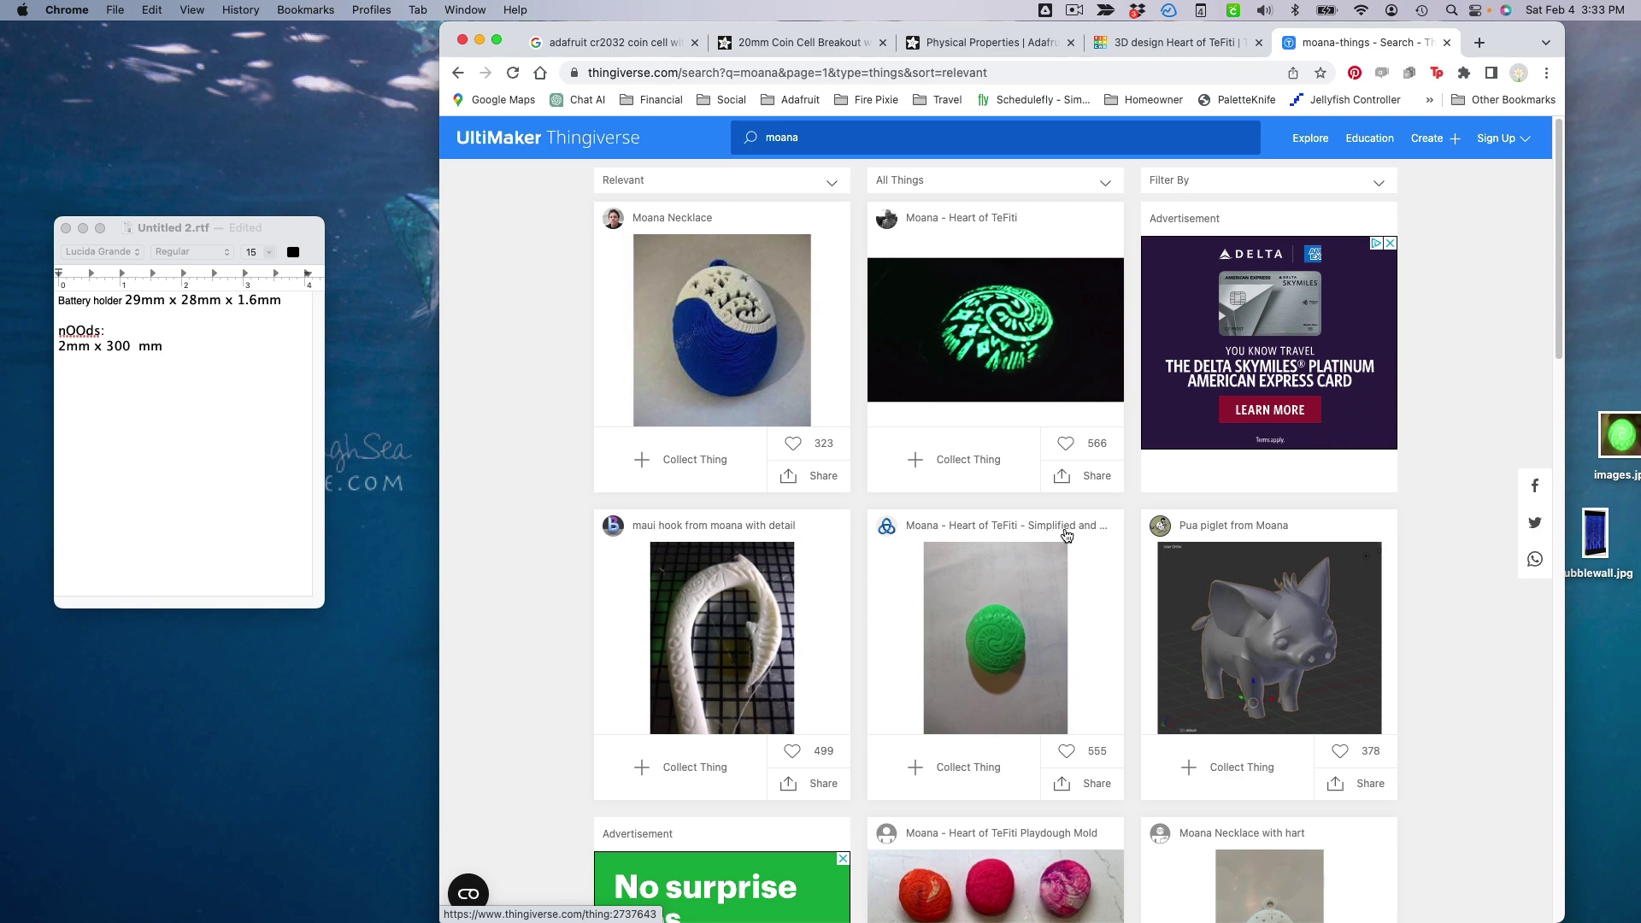
left_click(998, 625)
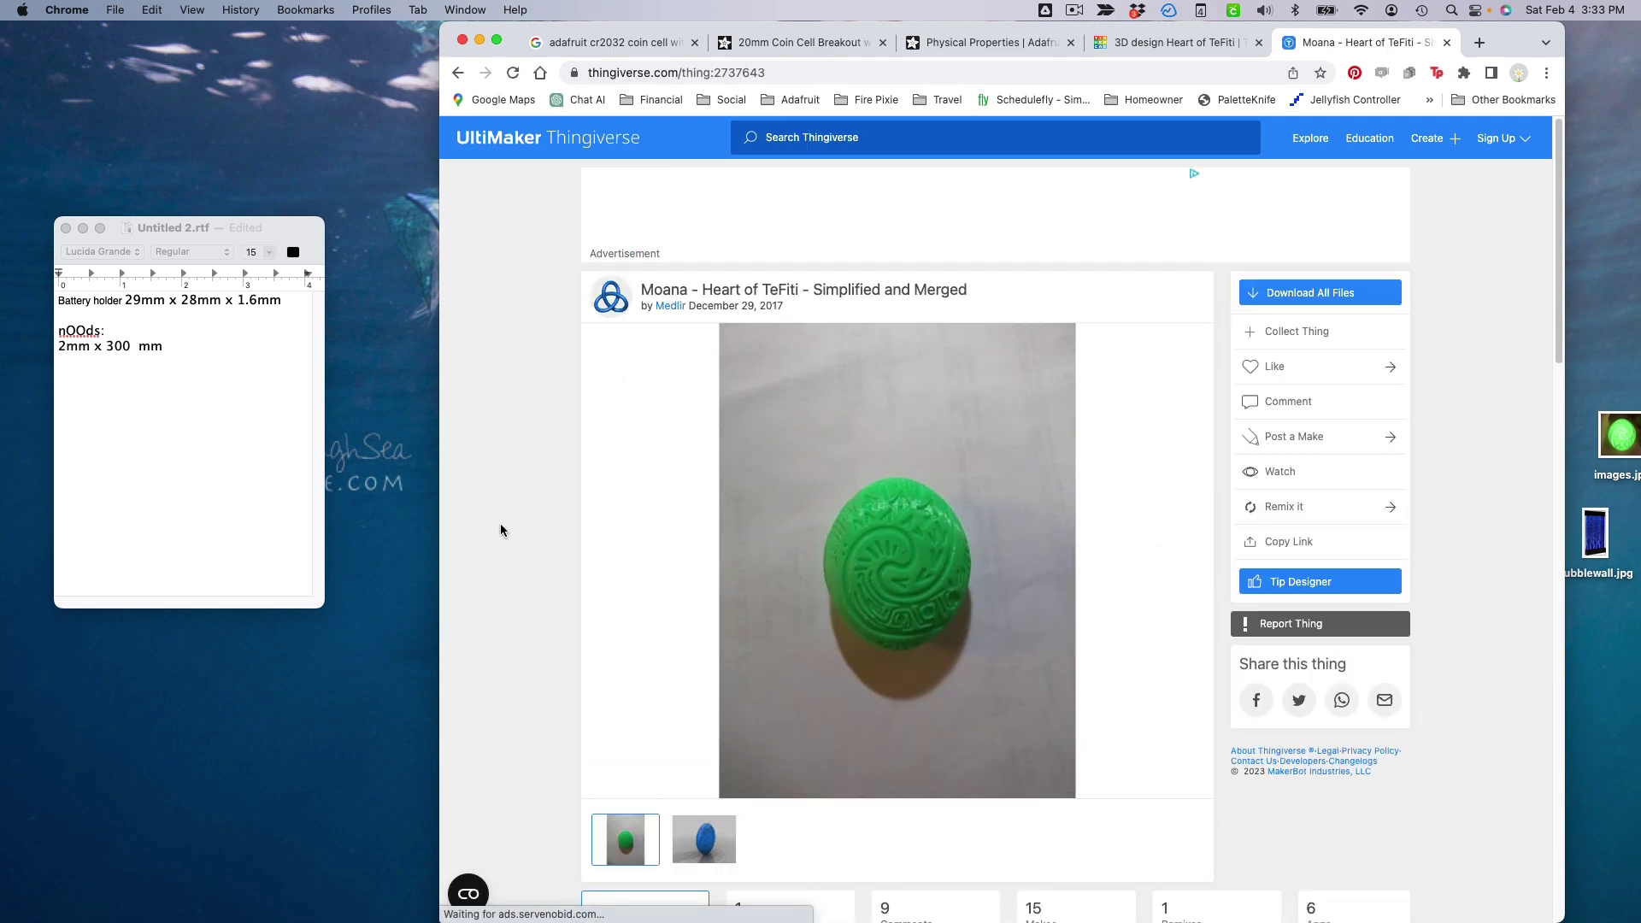
- Review the simplified Heart of TeFiti model's details and print settings, and download all its files
scroll(501, 534, "down", 7)
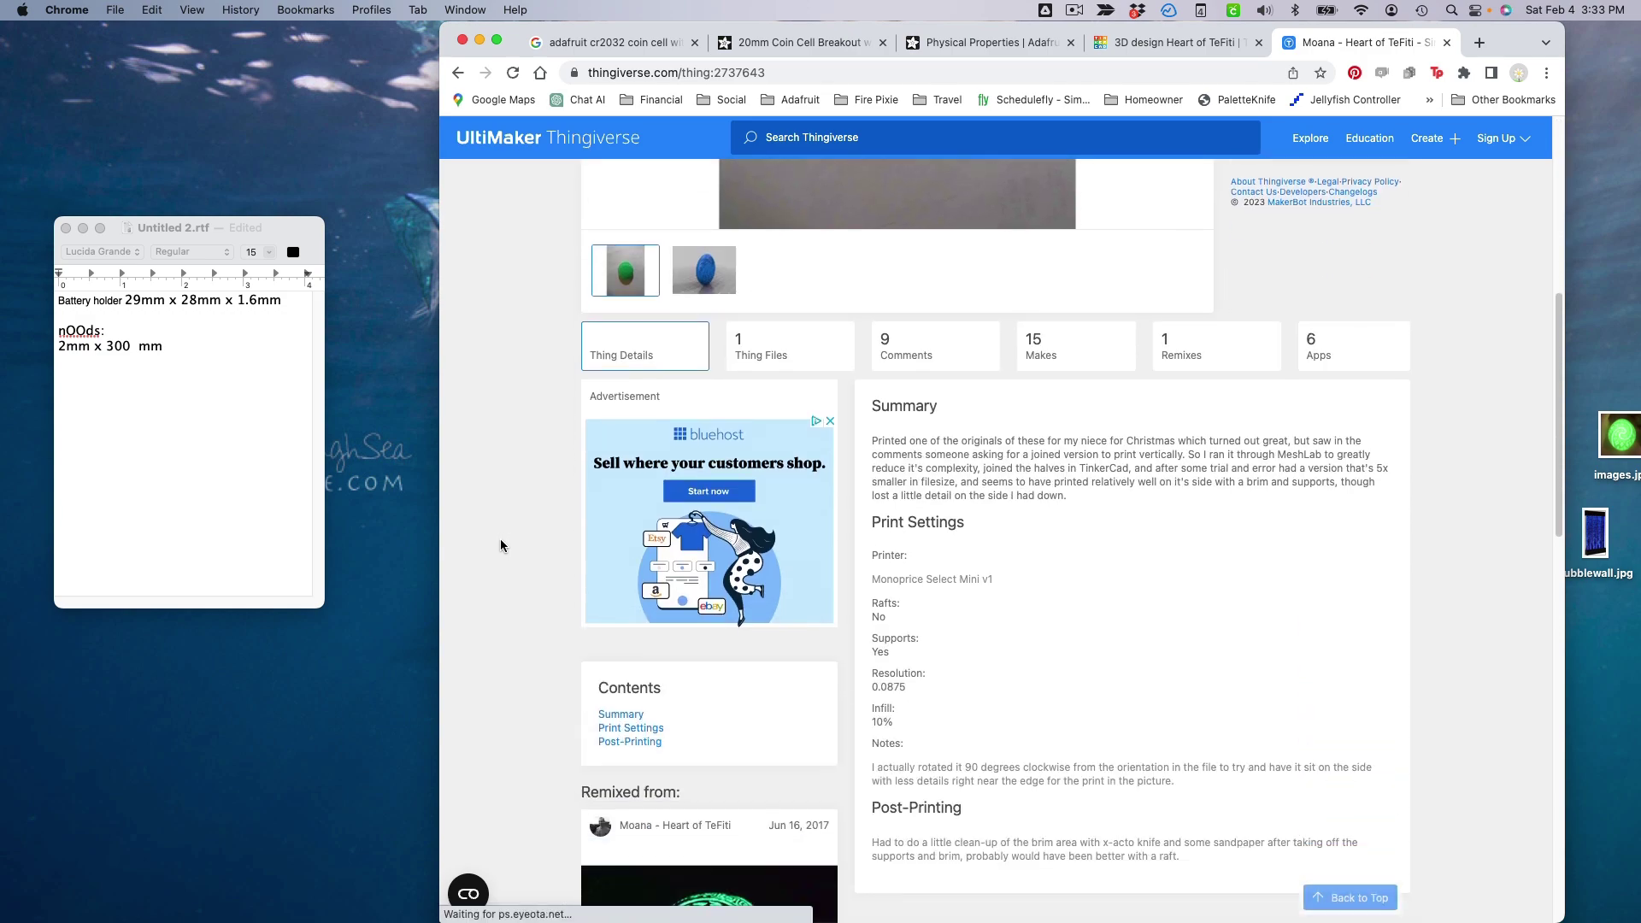
scroll(500, 537, "down", 4)
scroll(497, 536, "up", 11)
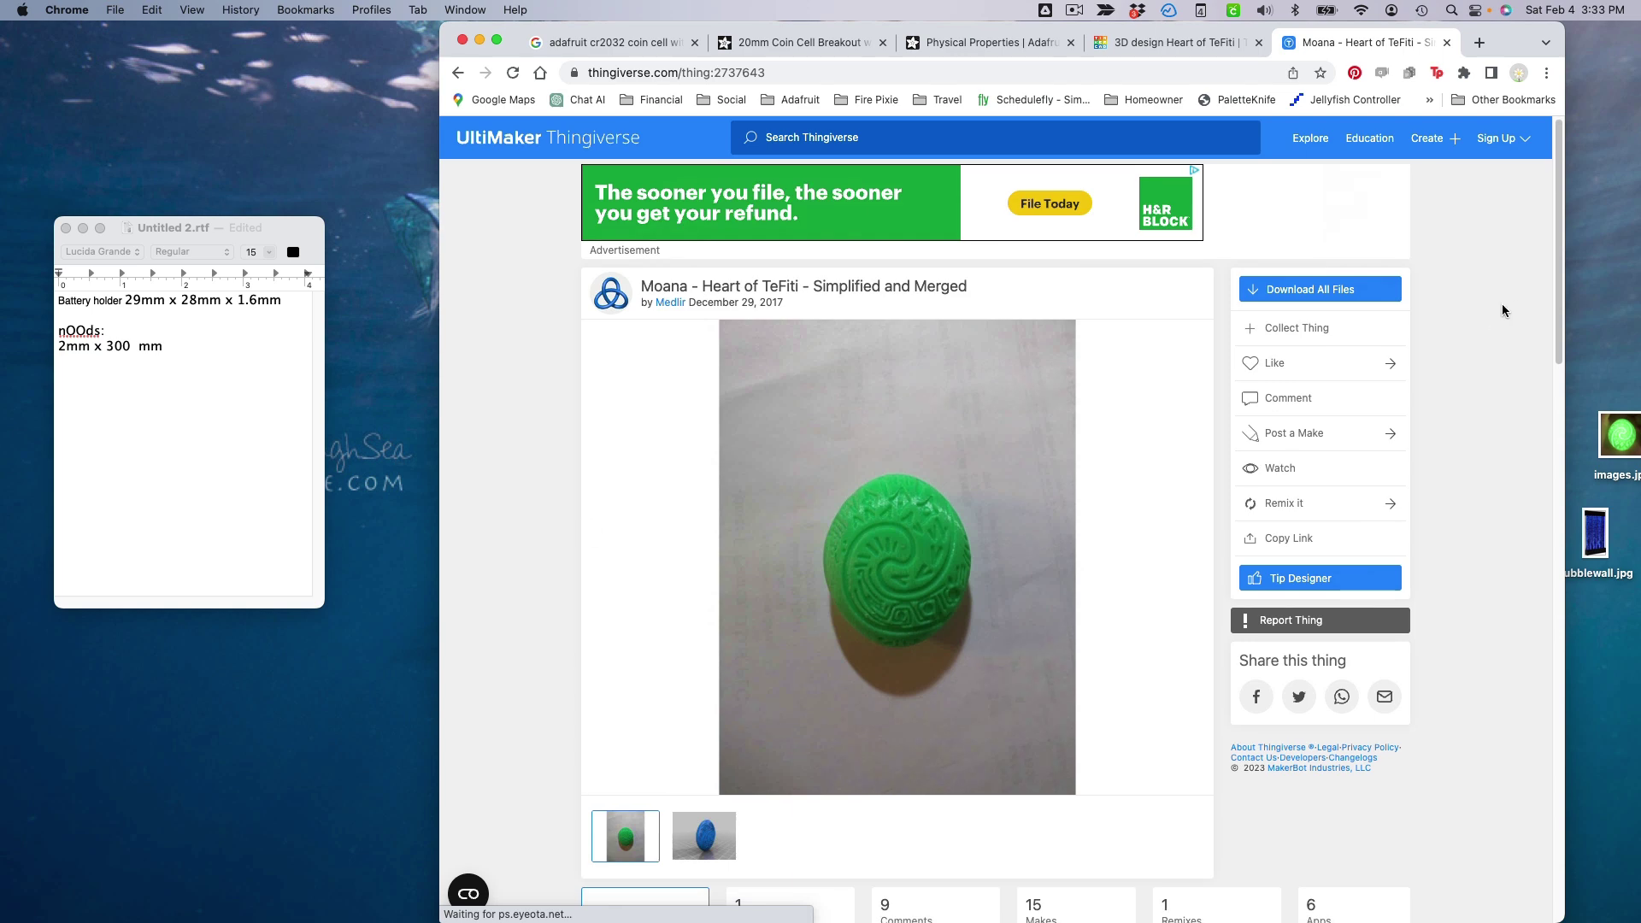
left_click(1316, 295)
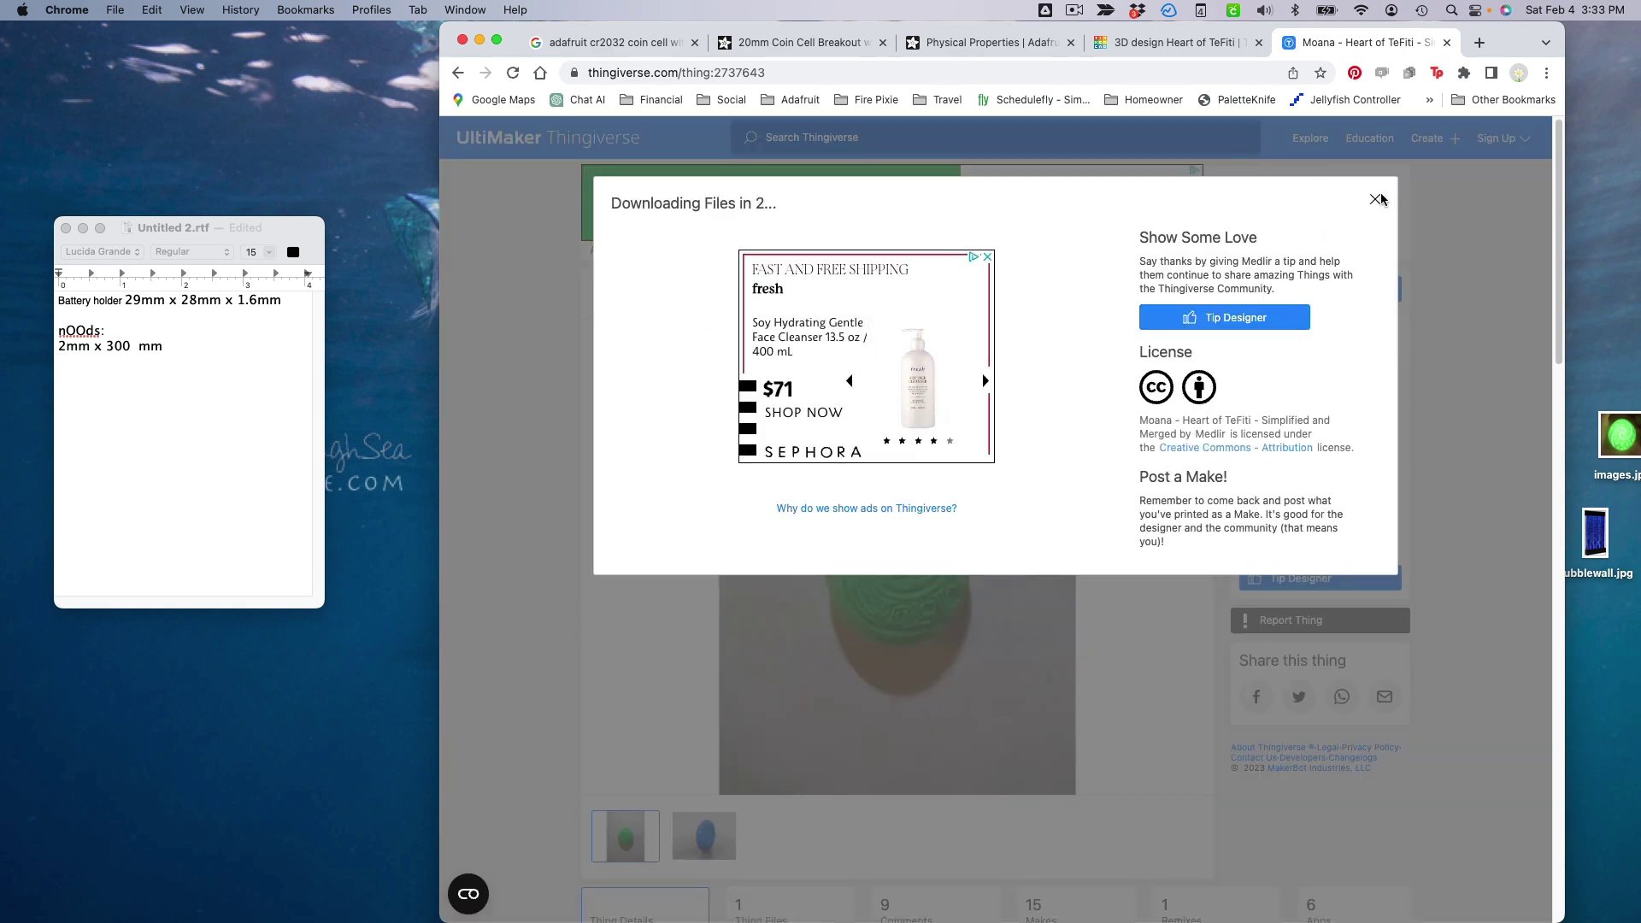
- Switch to the Heart of TeFiti design in Tinkercad and import the downloaded Moana vertical STL in millimeters at 100% scale
key("ctrl+shift+Tab")
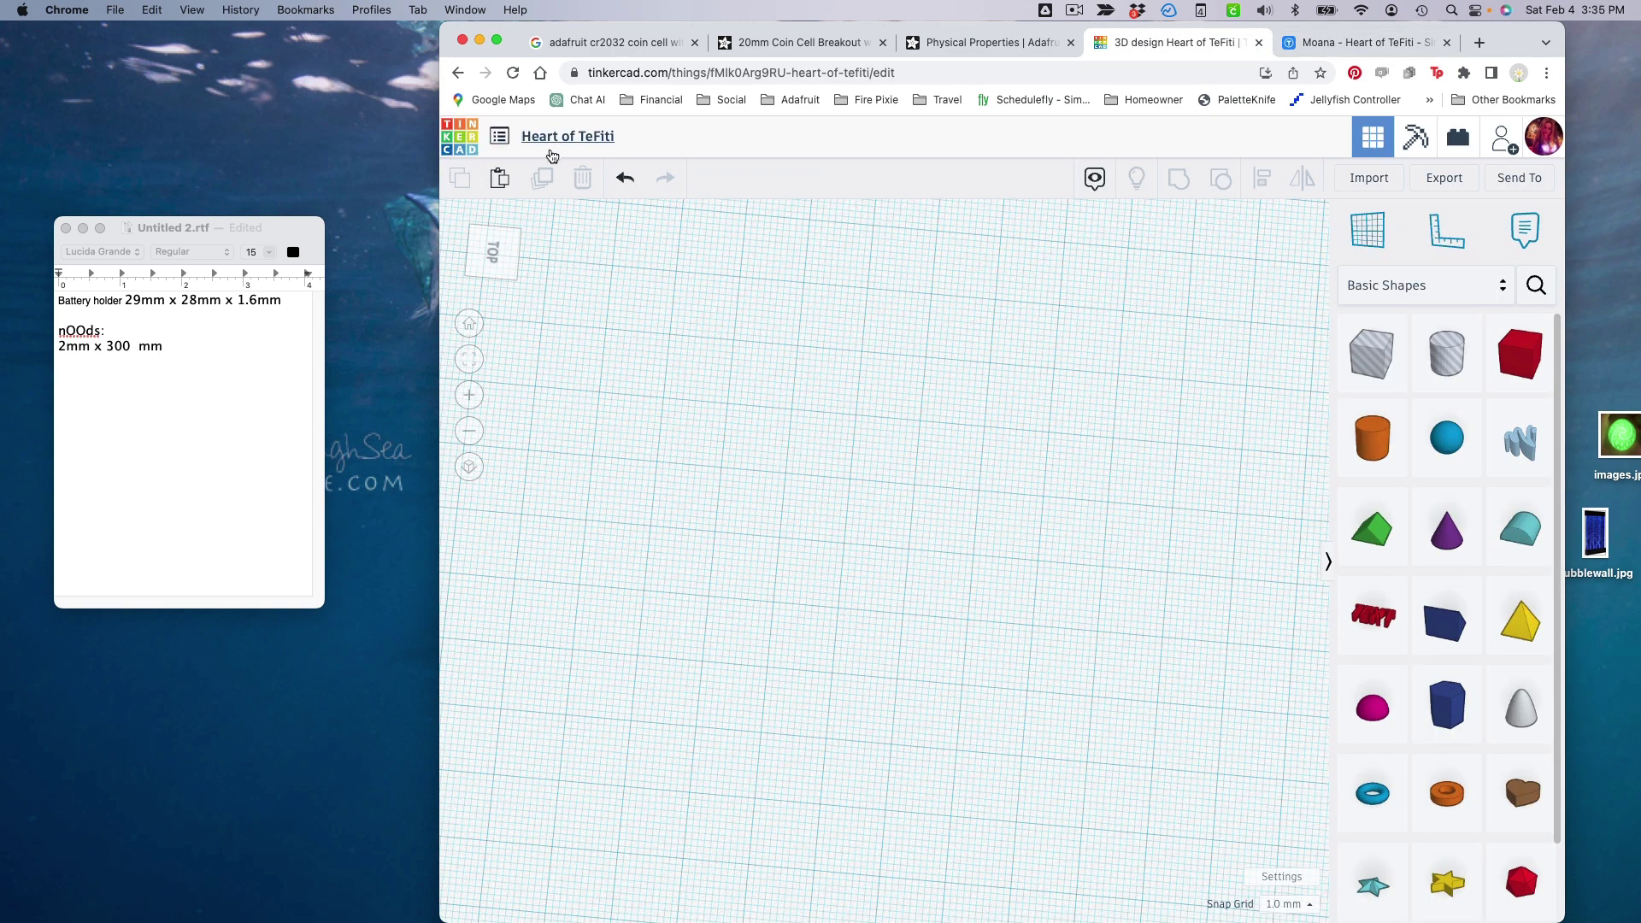
left_click(1368, 178)
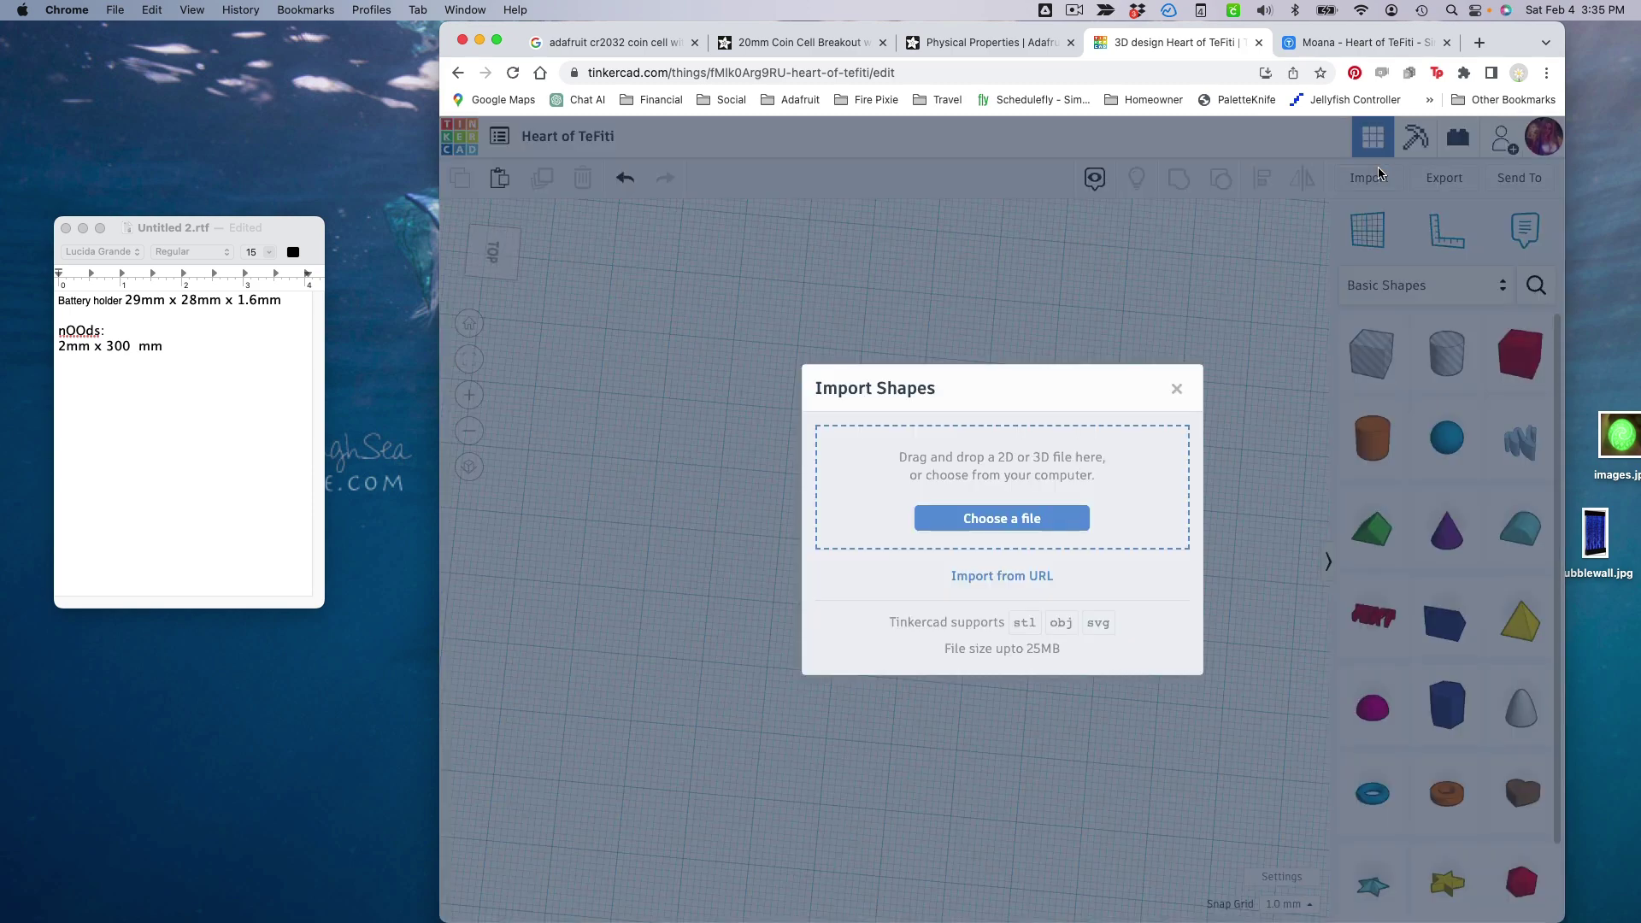
left_click(965, 523)
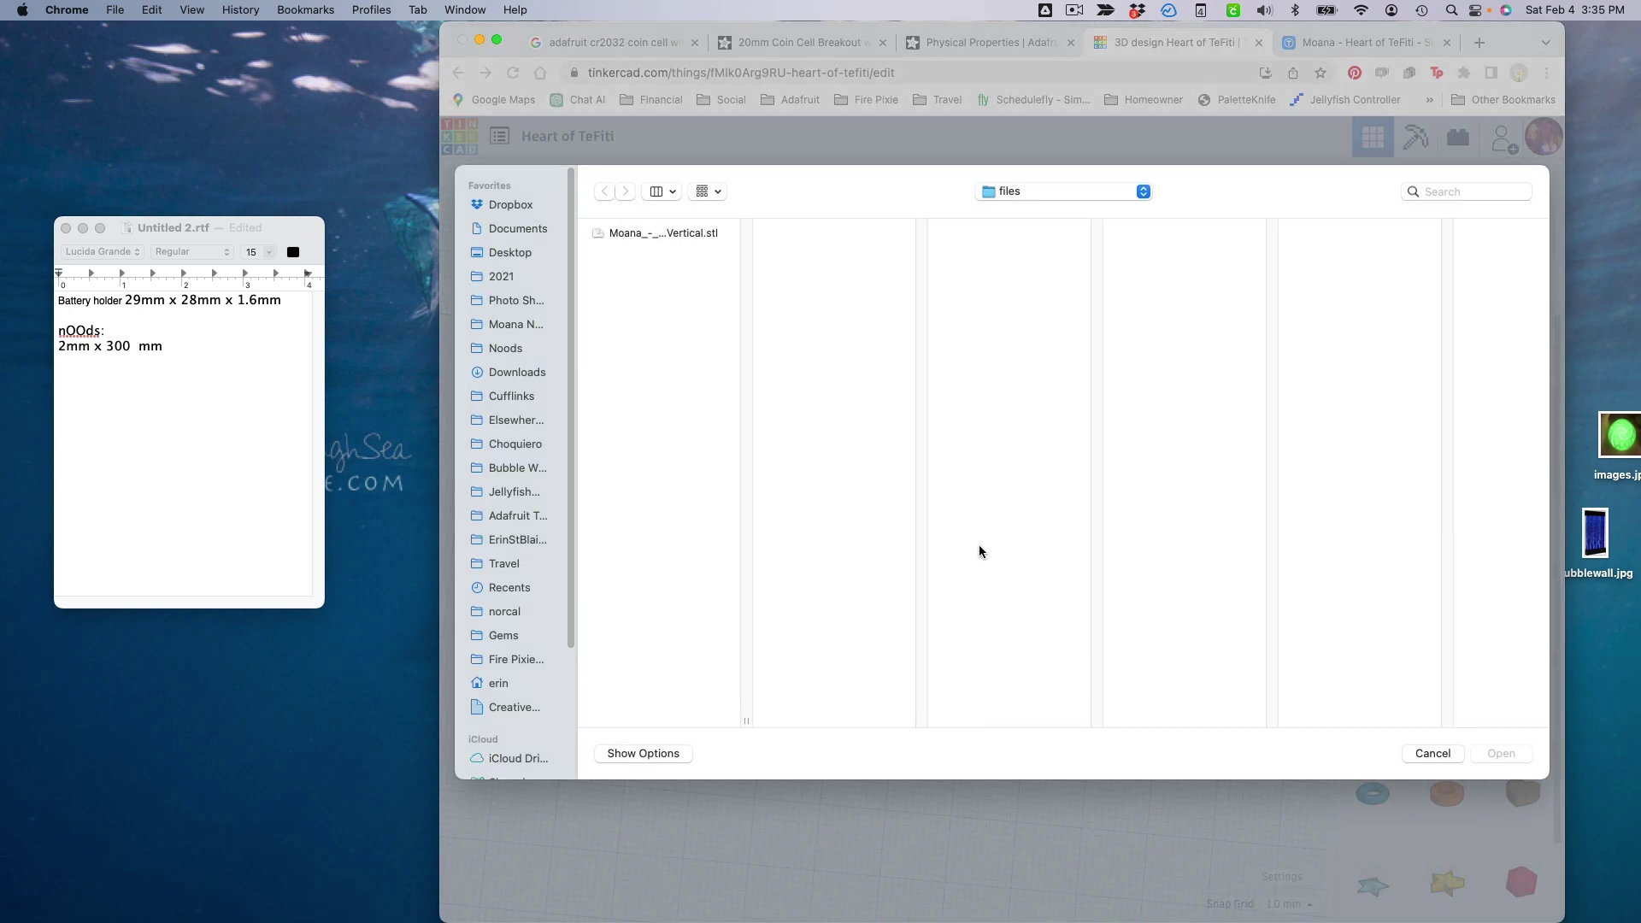
left_click(651, 235)
left_click(1490, 751)
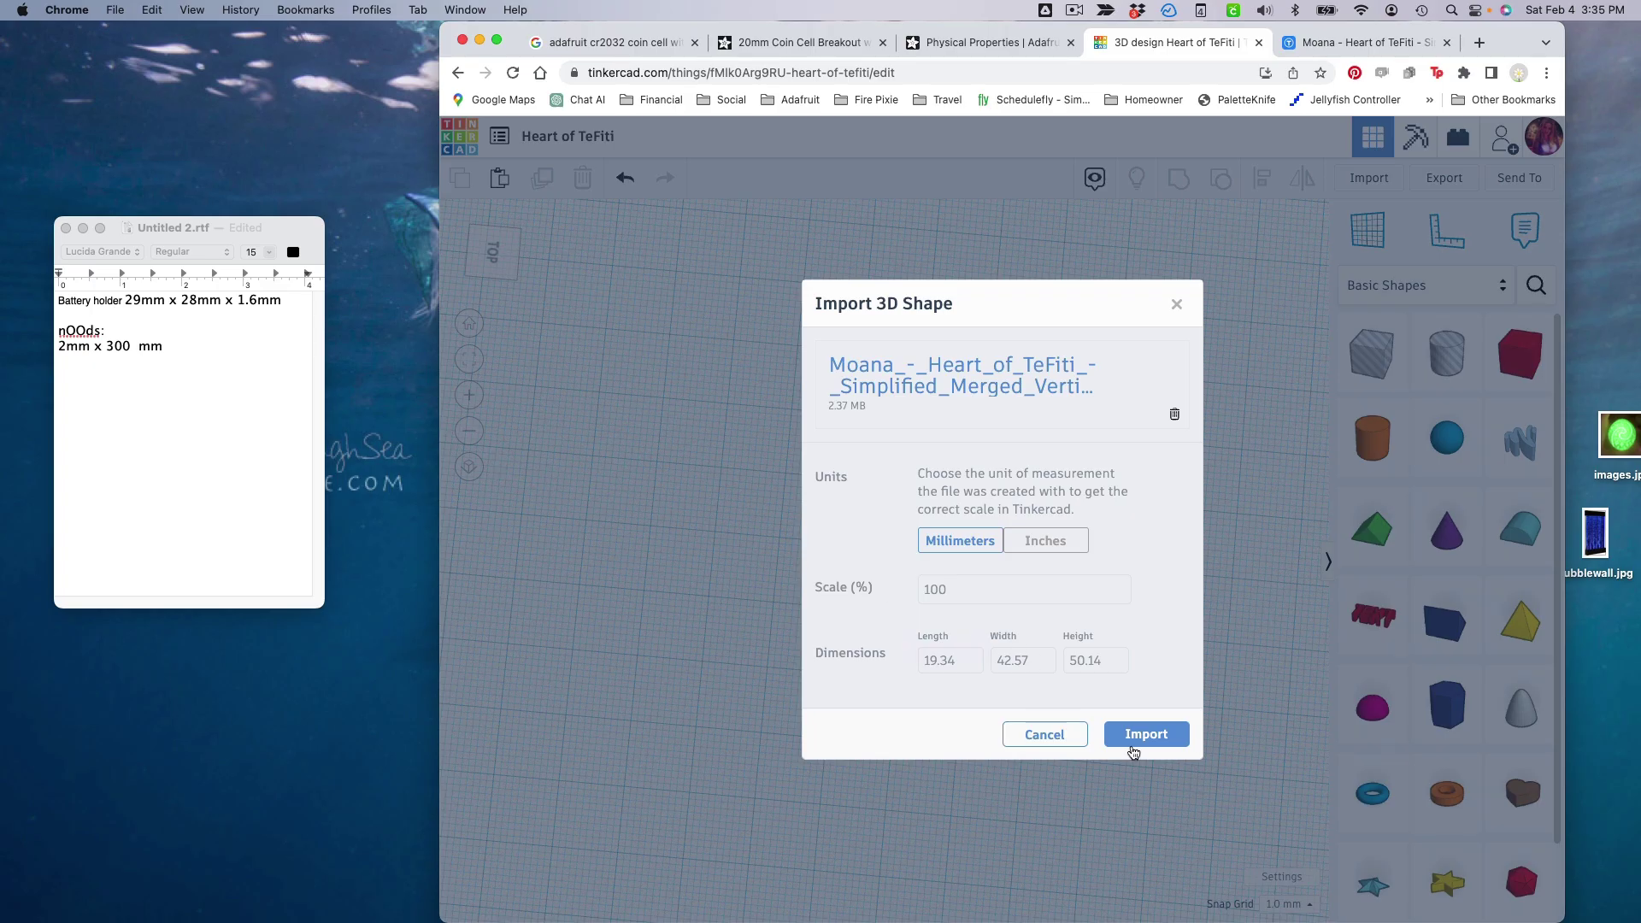
left_click(1136, 738)
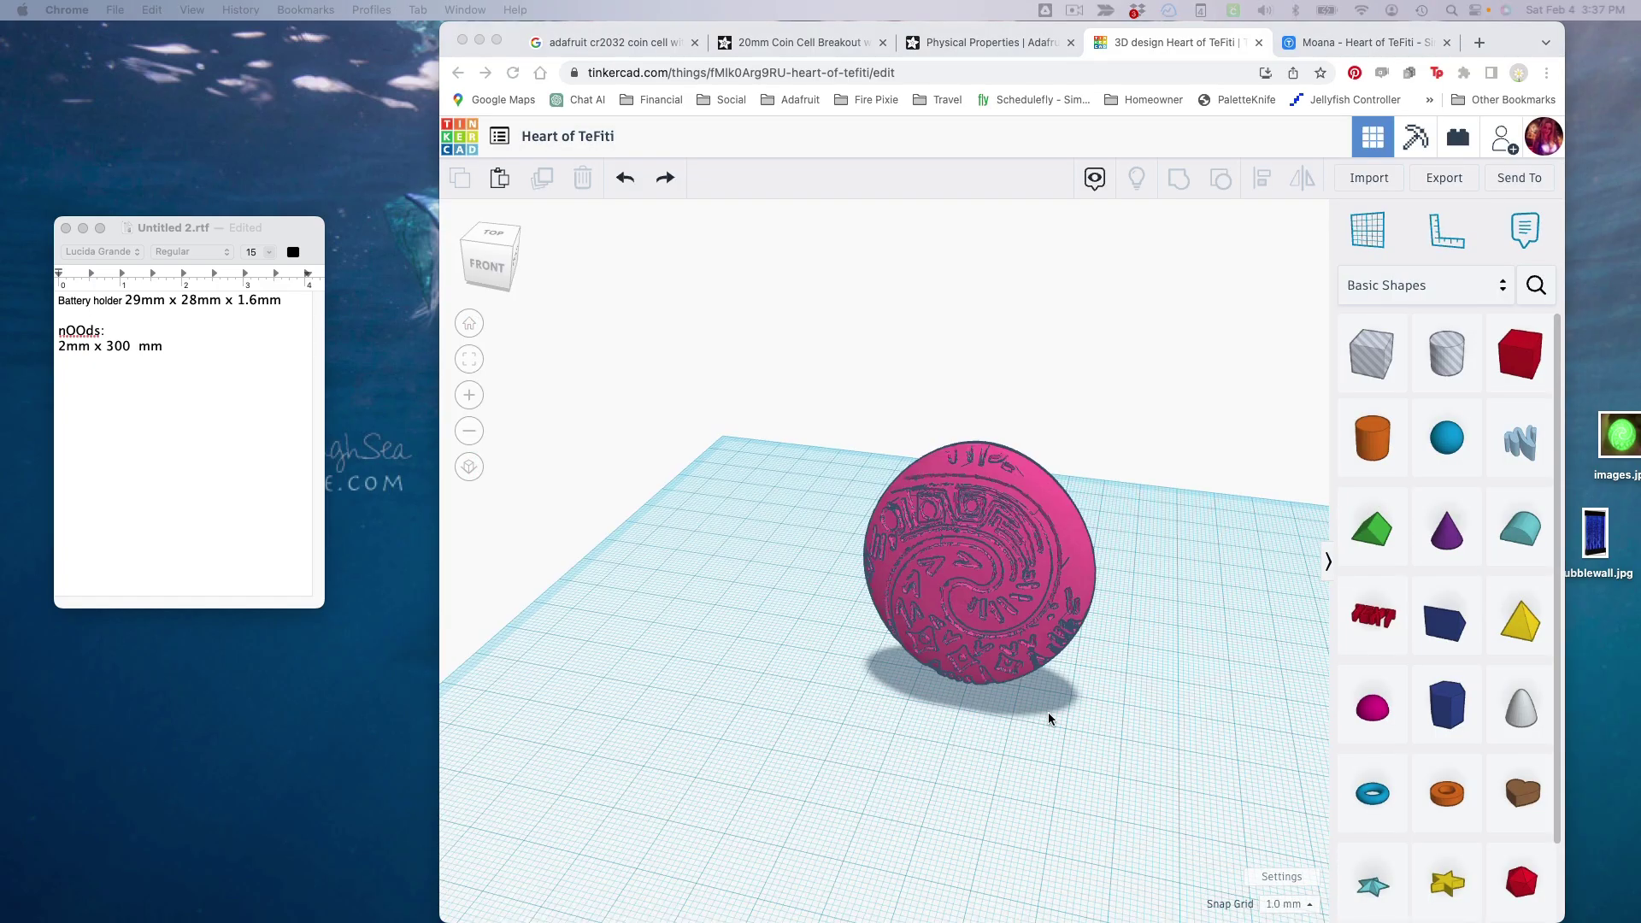
- Place a solid box on the workplane beside the plain back side of the imported heart
left_click_drag(1049, 719, 745, 576)
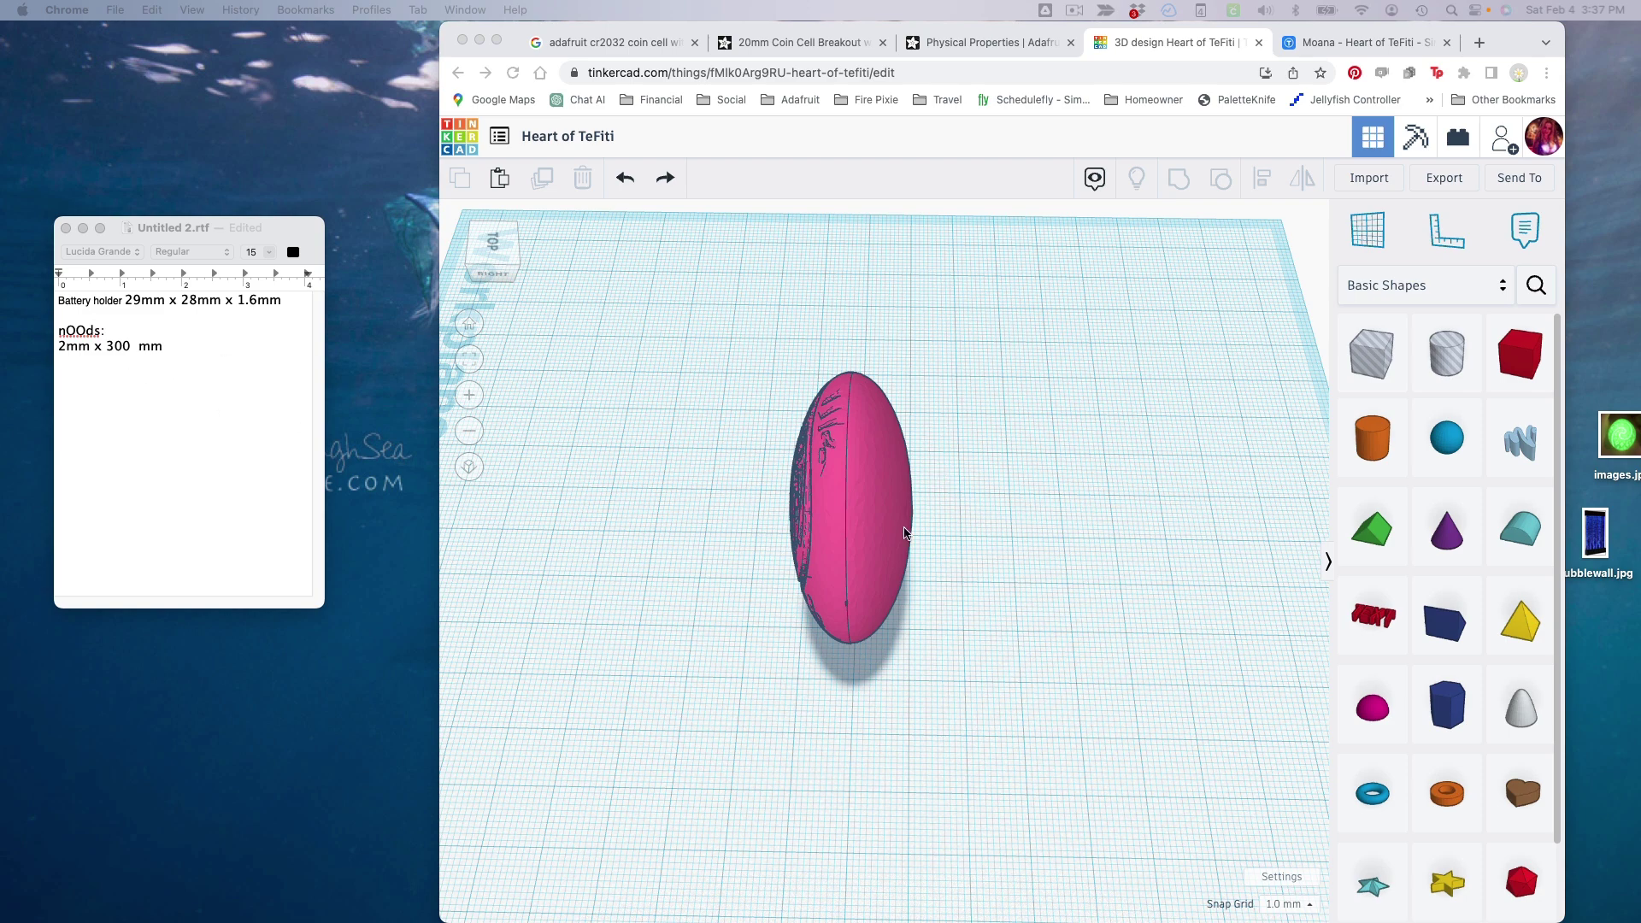
left_click(1527, 357)
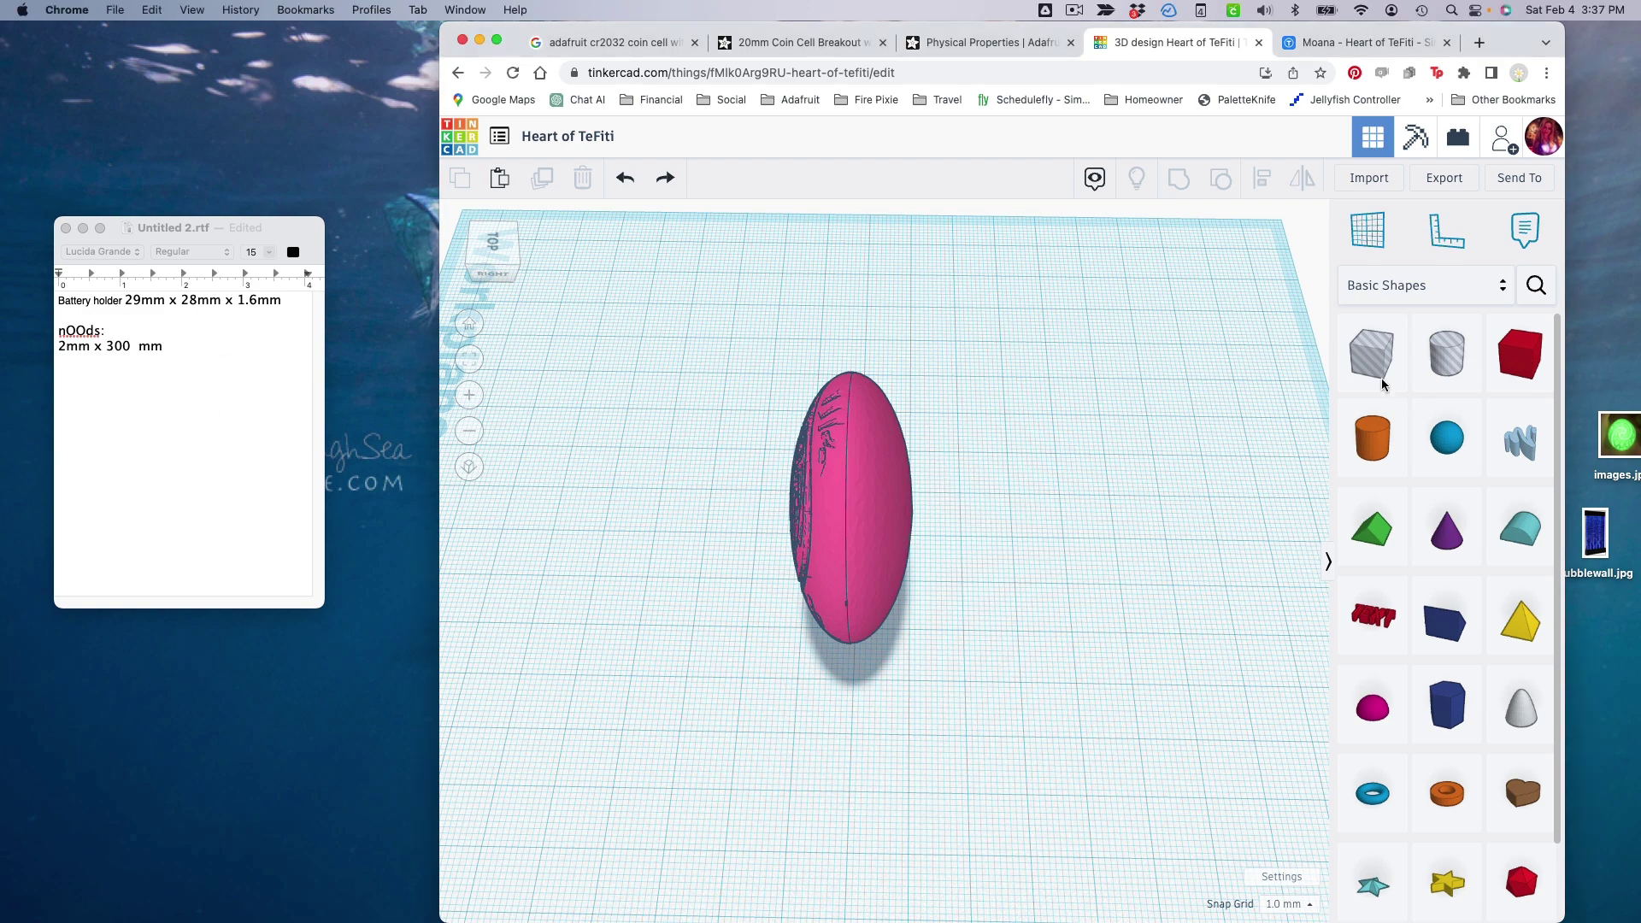
left_click_drag(1526, 356, 1044, 502)
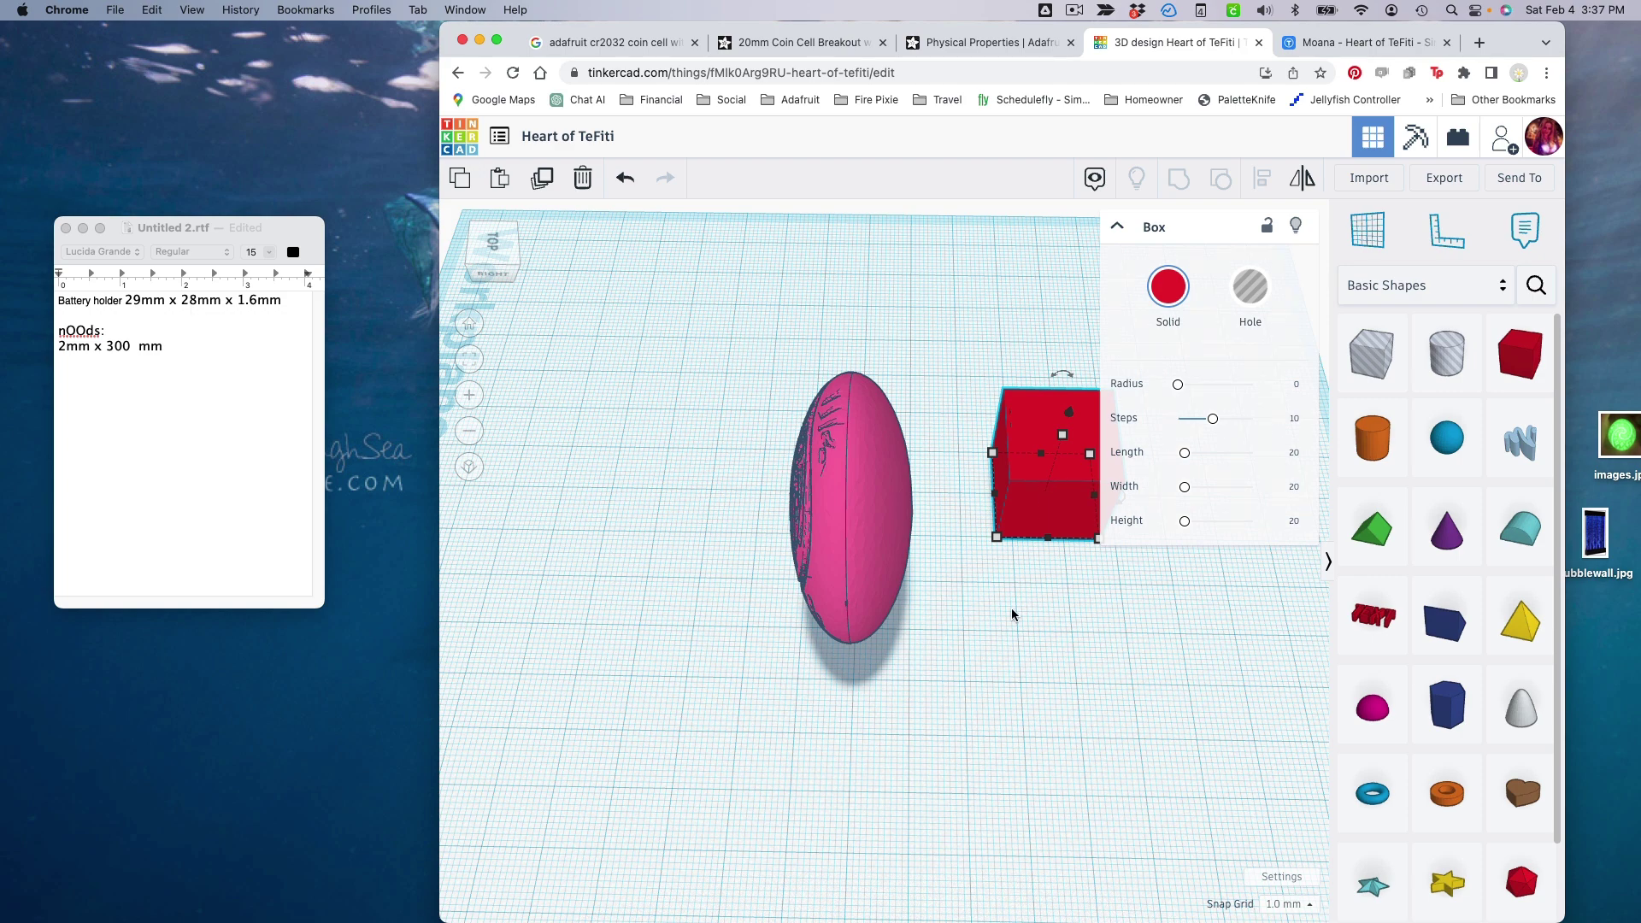
- Set the box's horizontal dimension along the heart's face to 31 mm and its height to 30 mm
mouse_move(1014, 635)
left_mouse_down()
mouse_move(1040, 557)
mouse_move(1018, 615)
left_mouse_up()
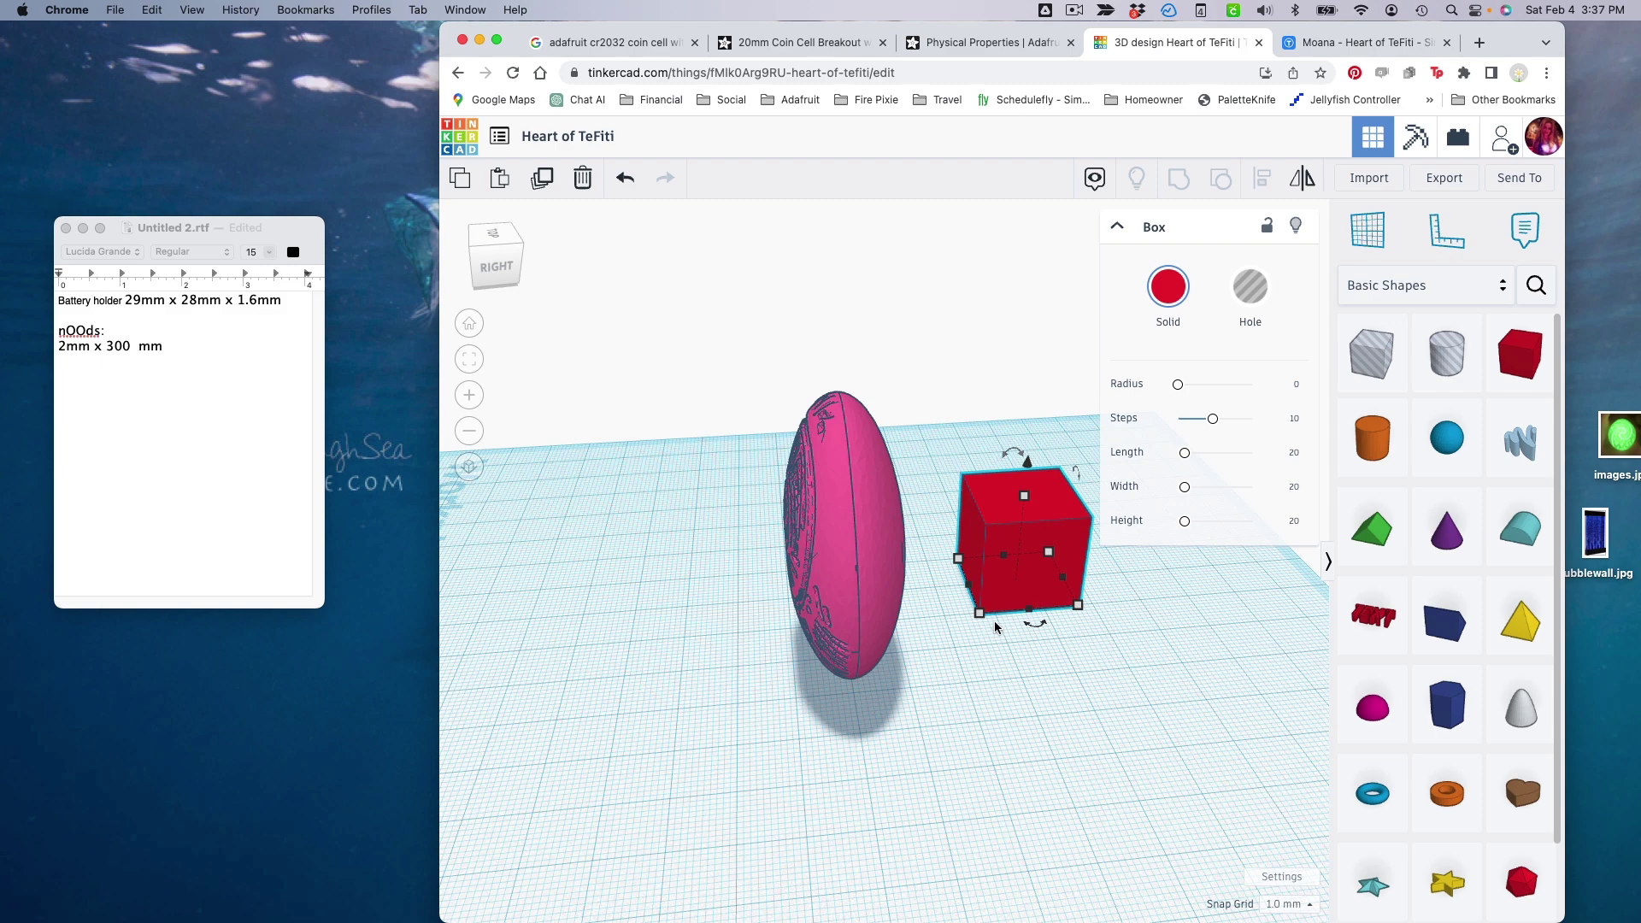
left_click(873, 589)
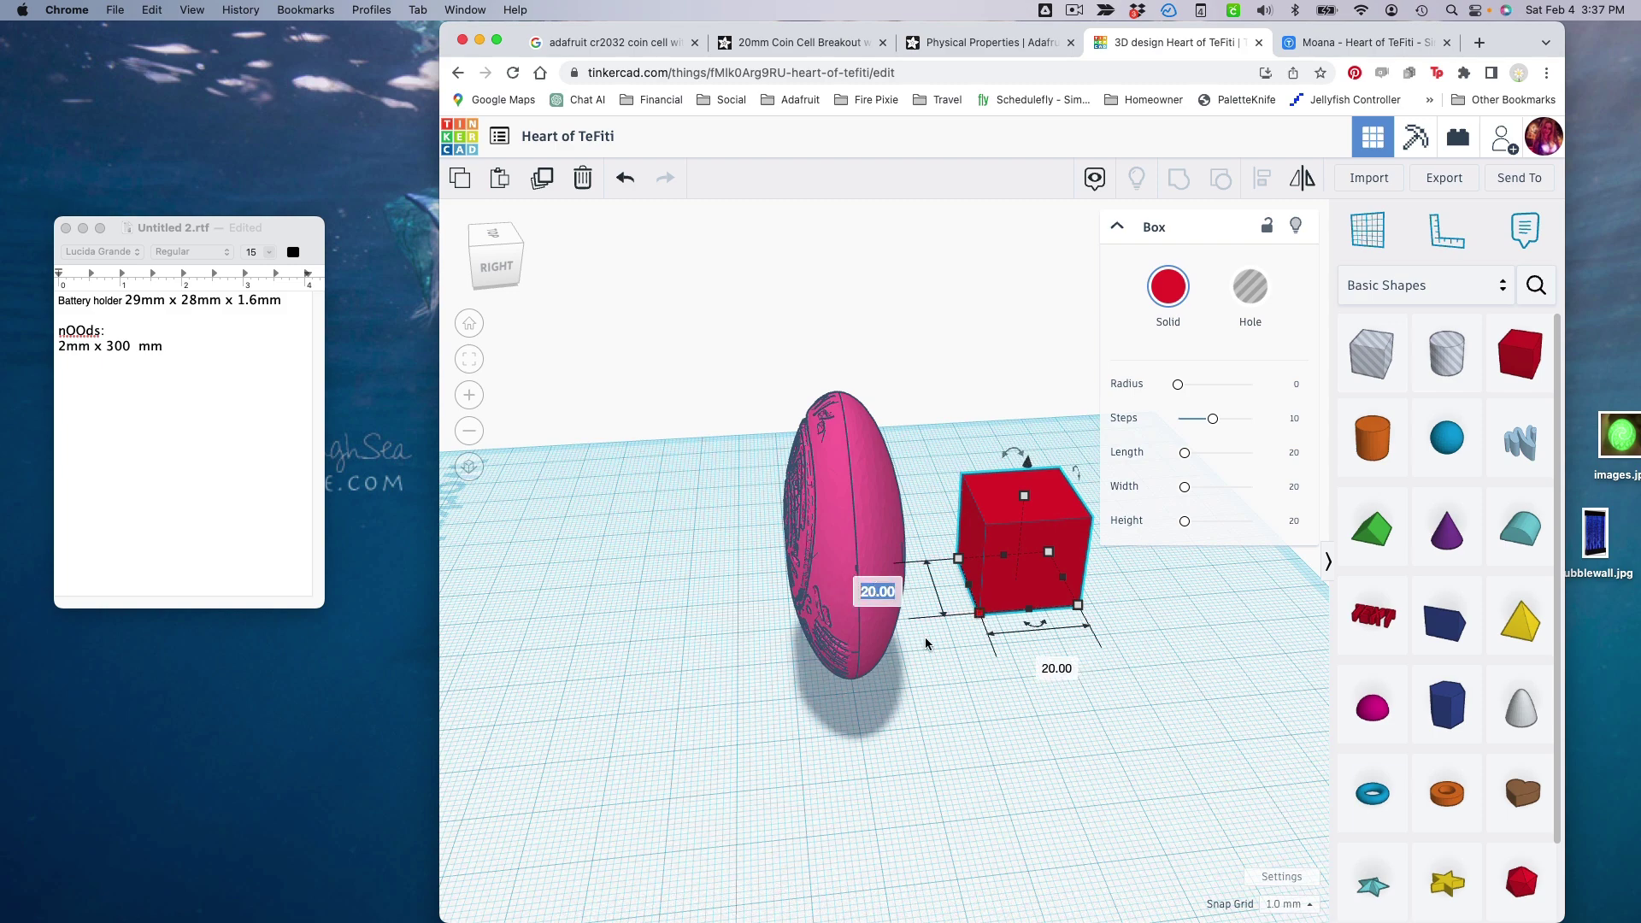
type("31")
key("Return")
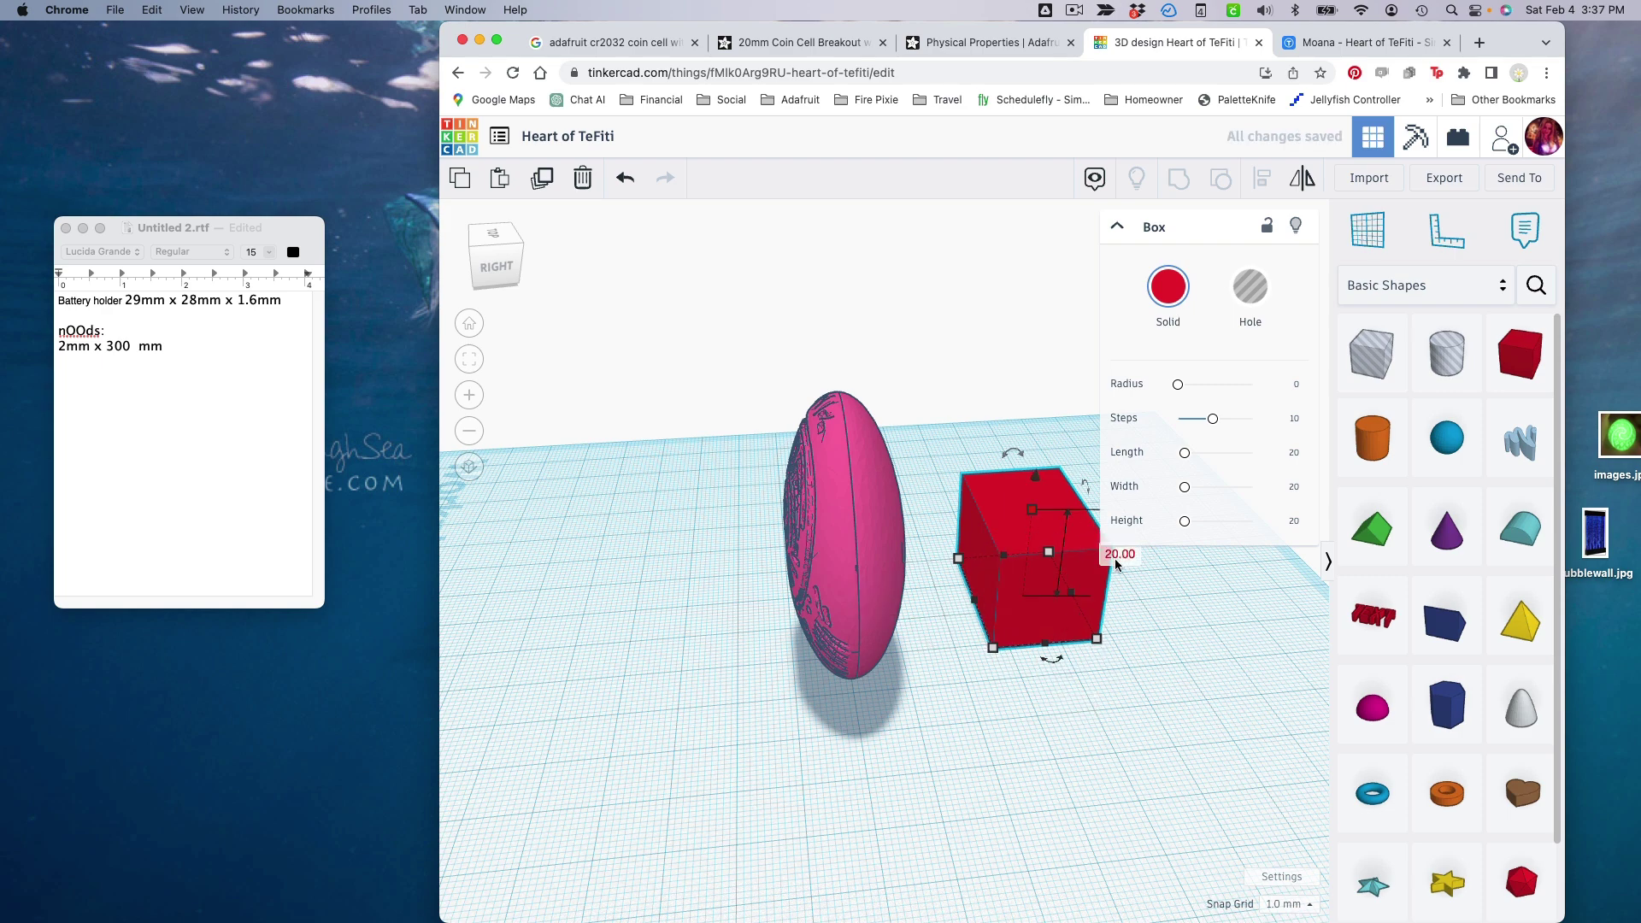
left_click(1116, 556)
type("30")
key("Return")
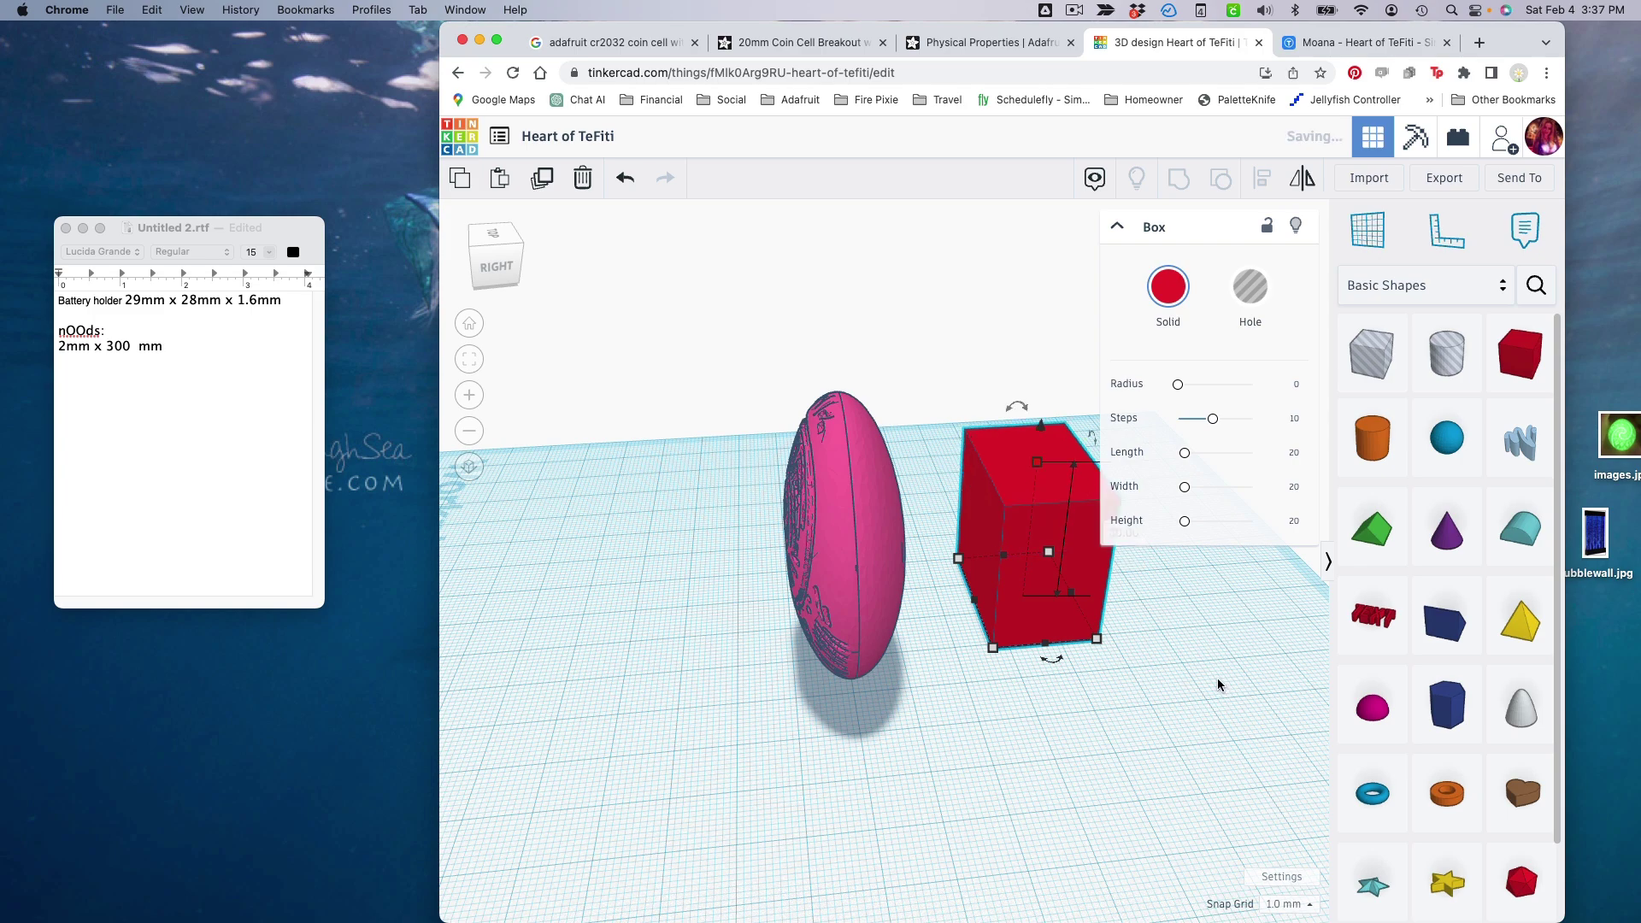
- Move the box partway into the plain back of the heart and raise it off the workplane to the heart's mid-height
left_click_drag(1011, 630, 702, 617)
left_click_drag(1129, 761, 994, 650)
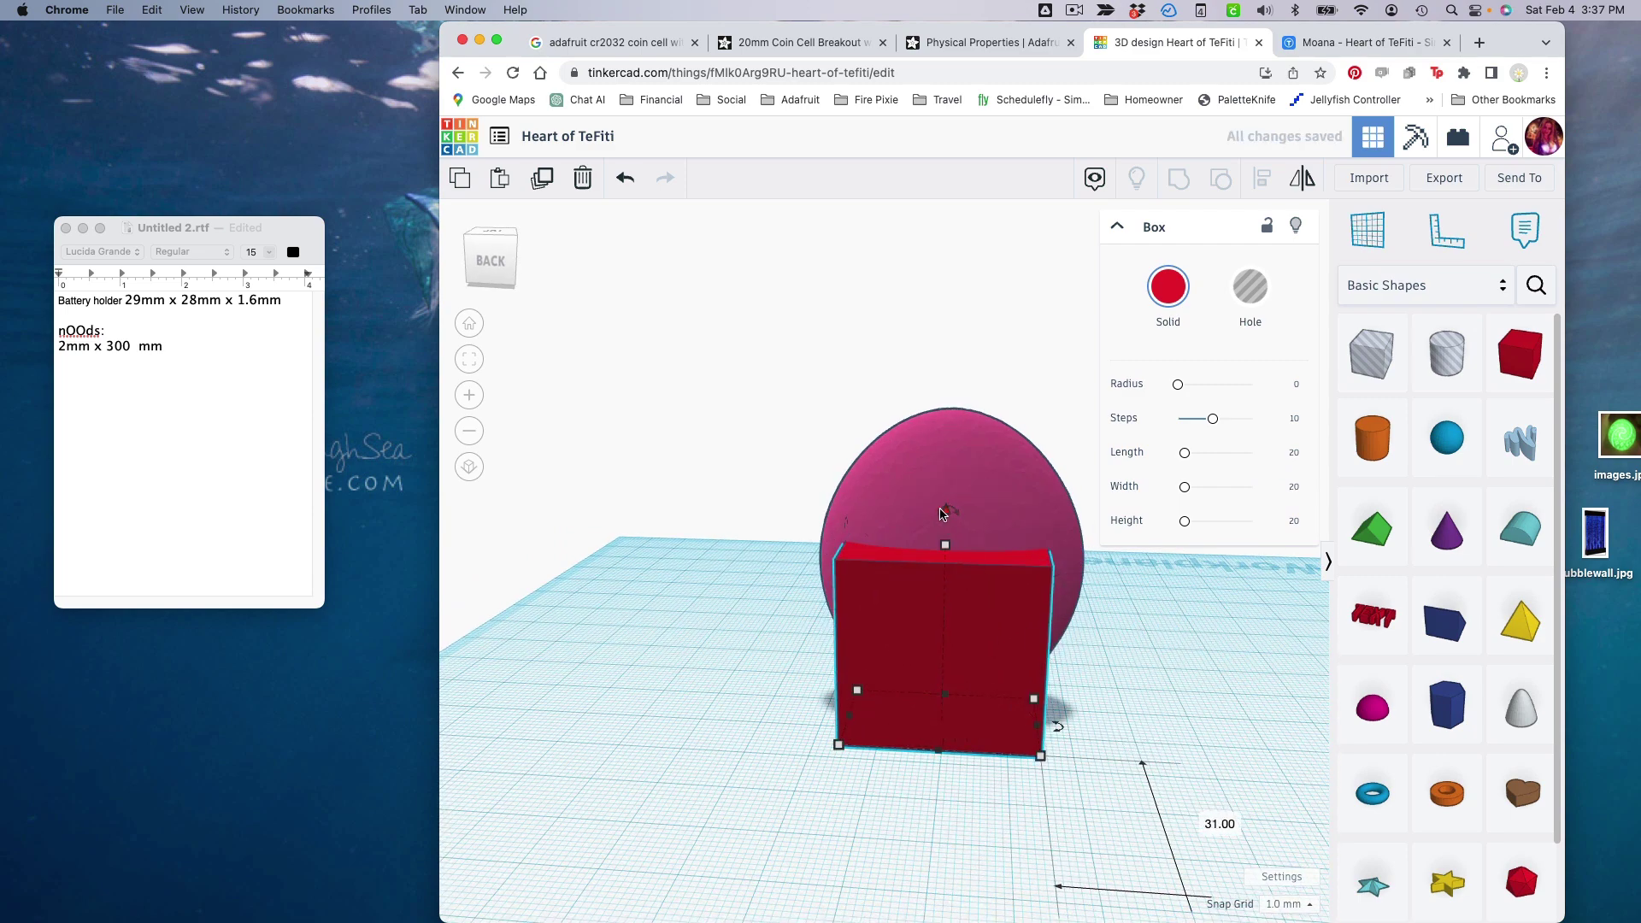
left_click_drag(947, 513, 954, 460)
left_click_drag(966, 590, 1056, 599)
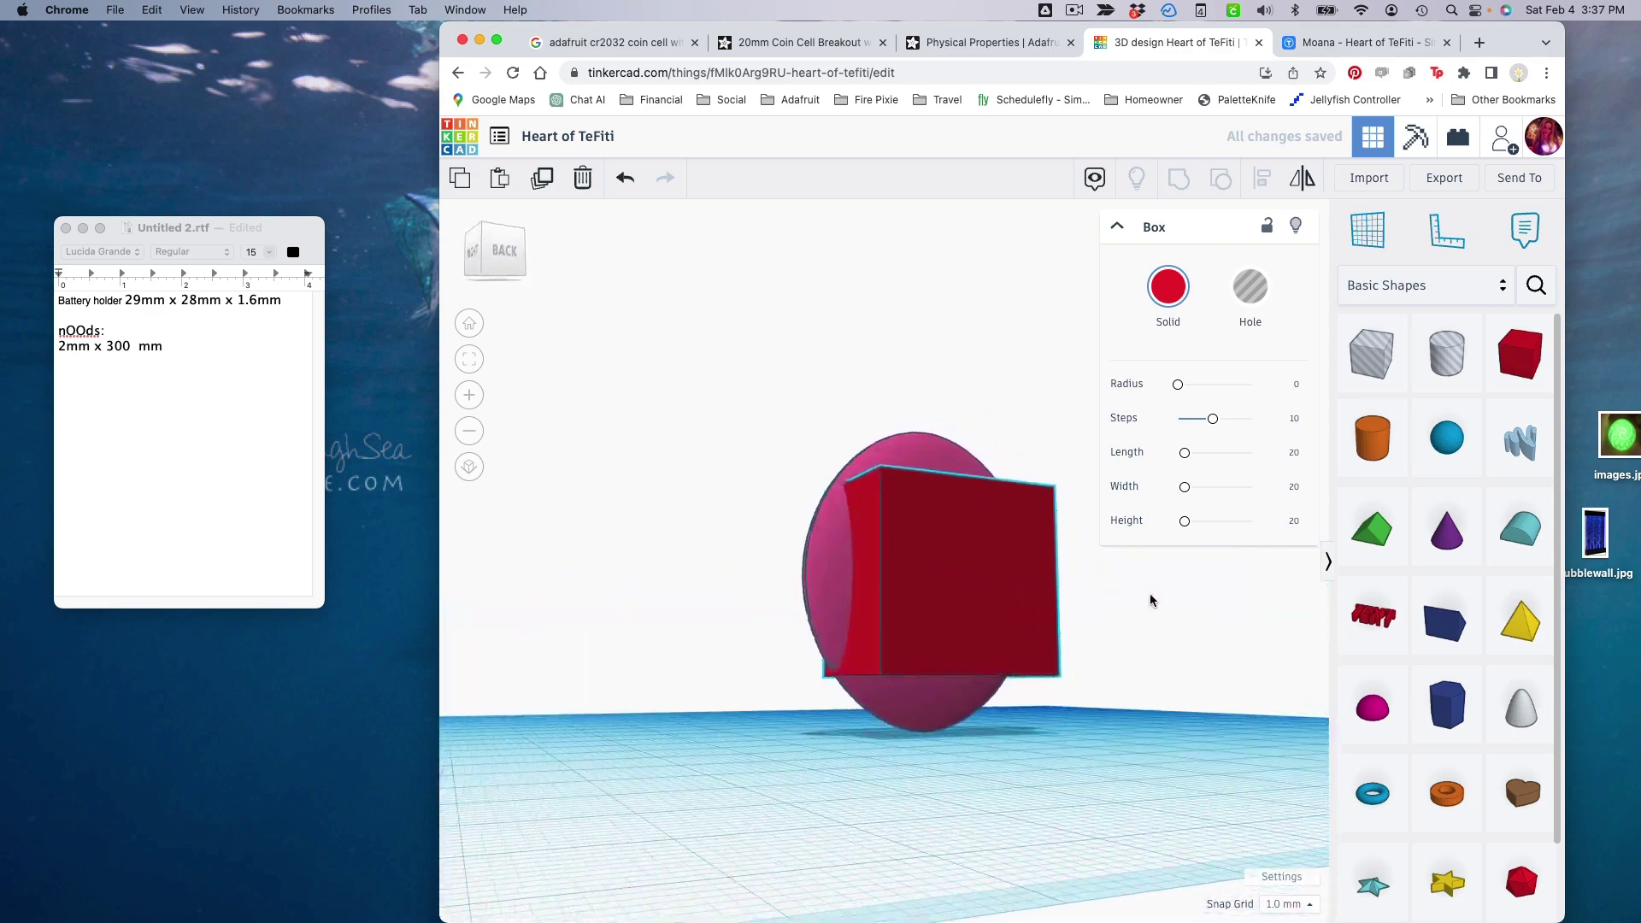
left_click_drag(1154, 597, 1019, 697)
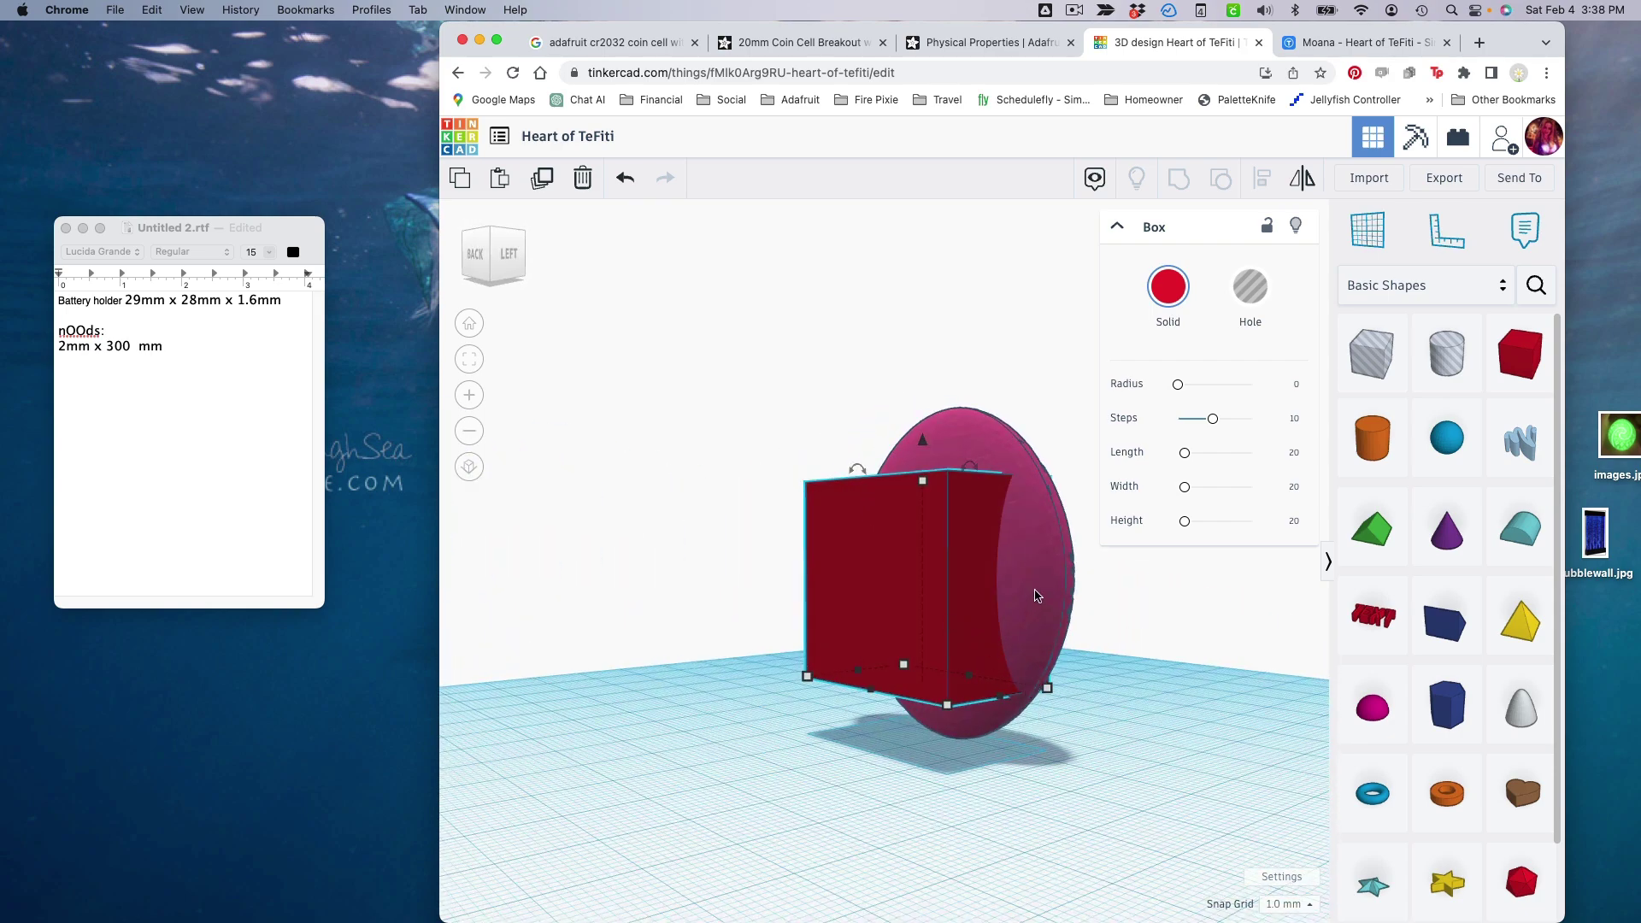
- Try resizing the heart's footprint to about 37 by 19 mm, and undo the resize
left_click(1036, 596)
left_click_drag(989, 612, 932, 842)
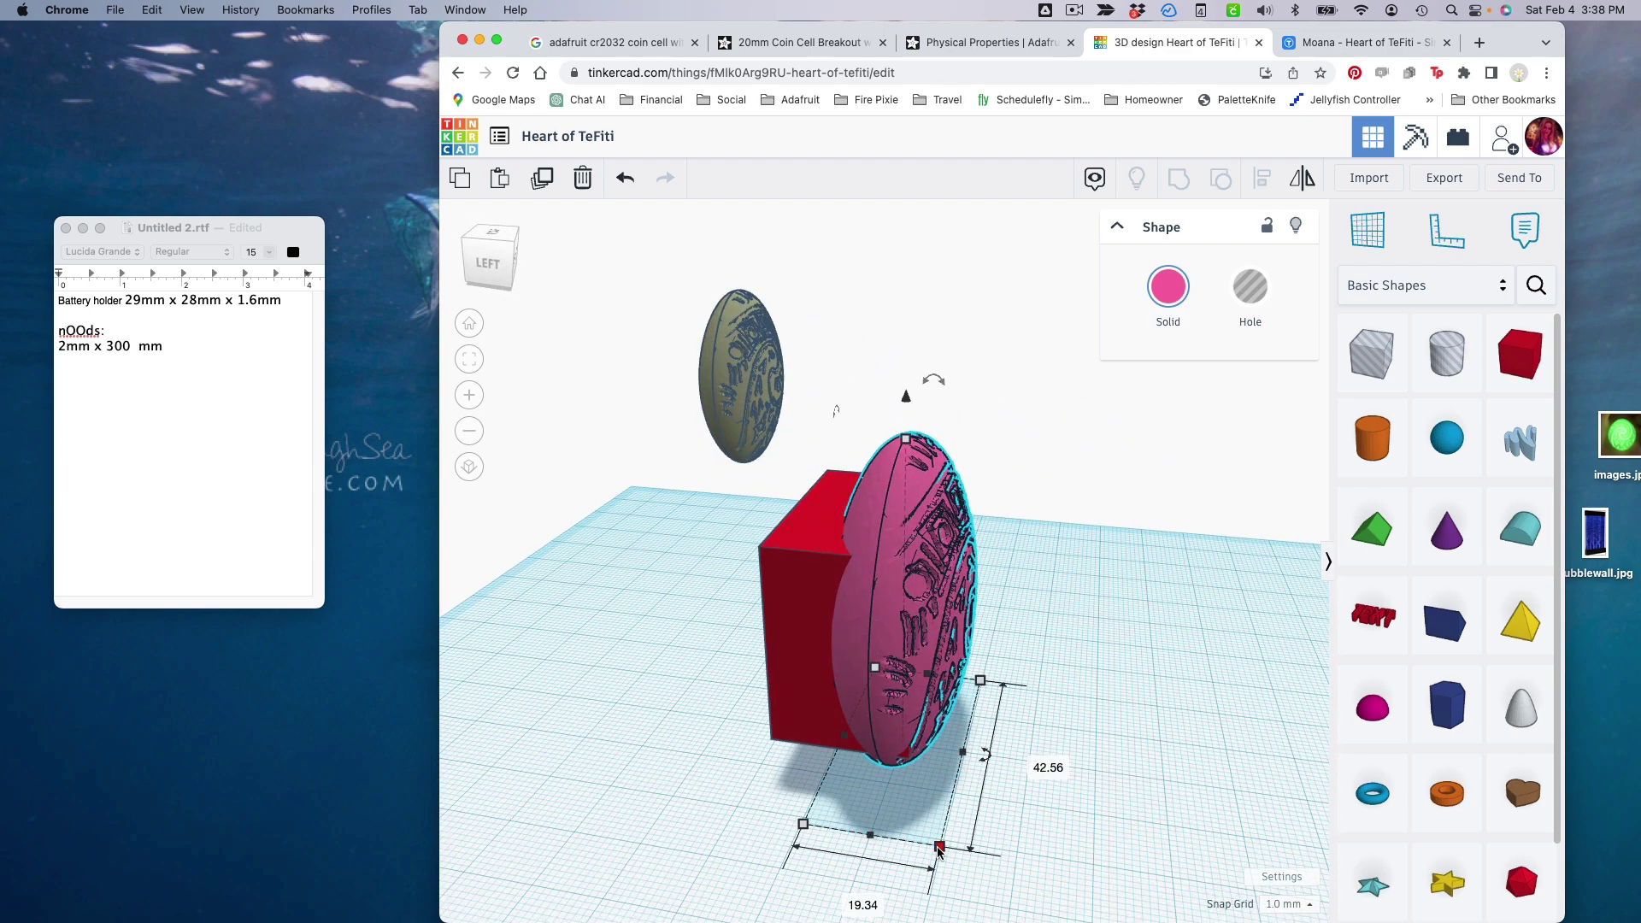
mouse_move(939, 849)
left_mouse_down()
mouse_move(962, 865)
mouse_move(932, 853)
mouse_move(952, 864)
mouse_move(946, 803)
mouse_move(939, 823)
left_mouse_up()
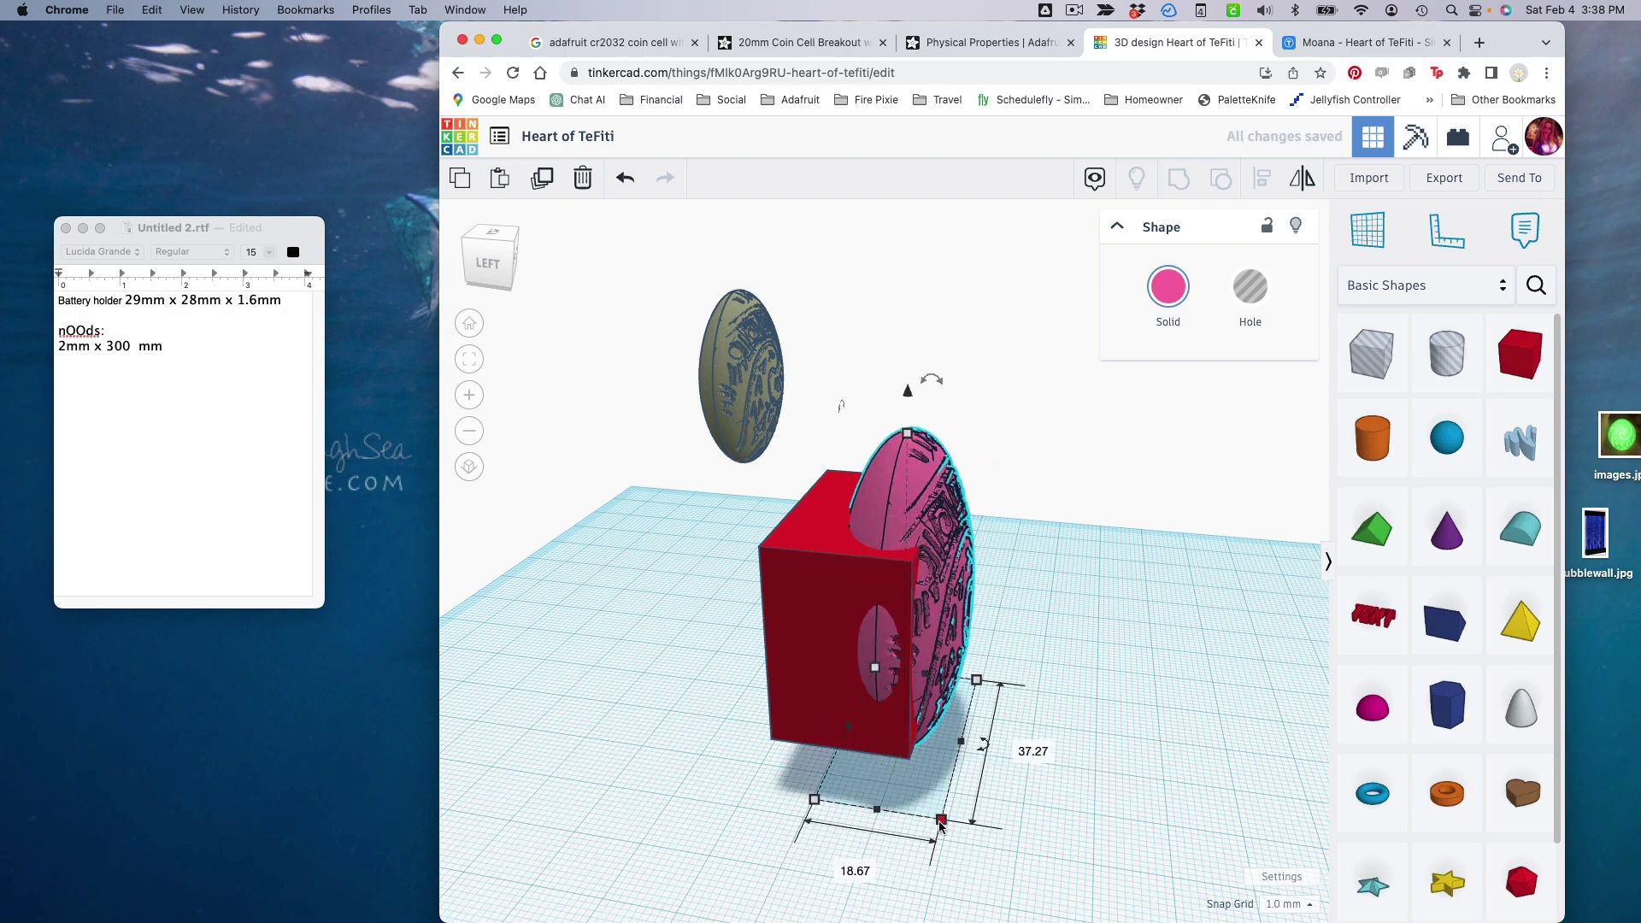
key("super+z")
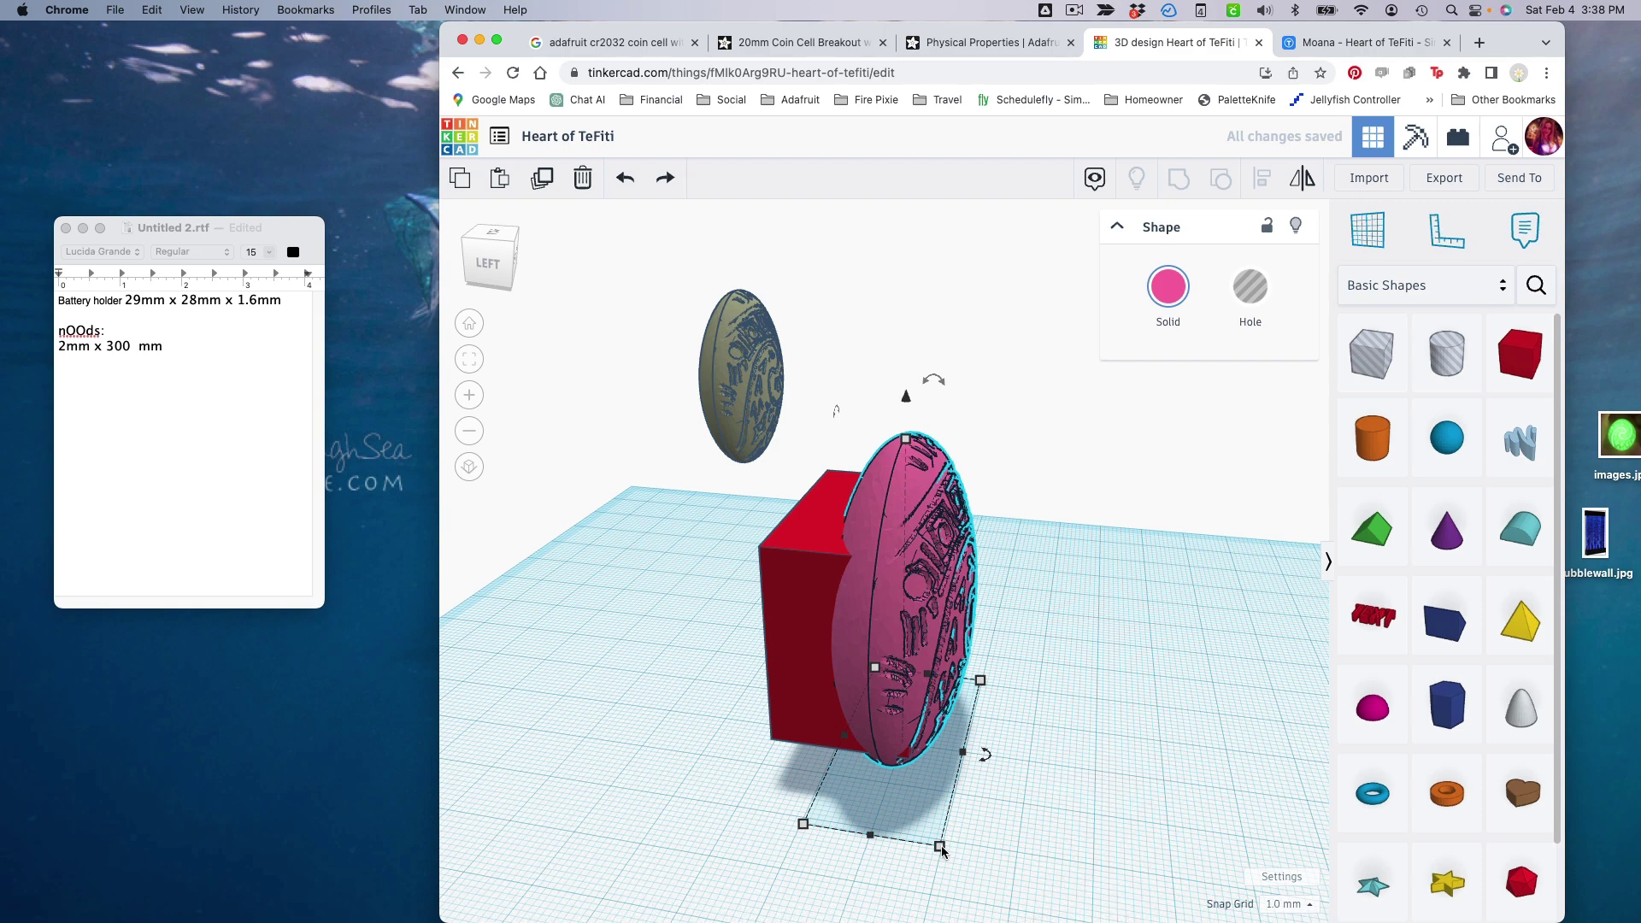
- Move the box toward the middle of the heart's back and align both shapes to their common centre horizontally and in height
left_click_drag(941, 846, 1222, 830)
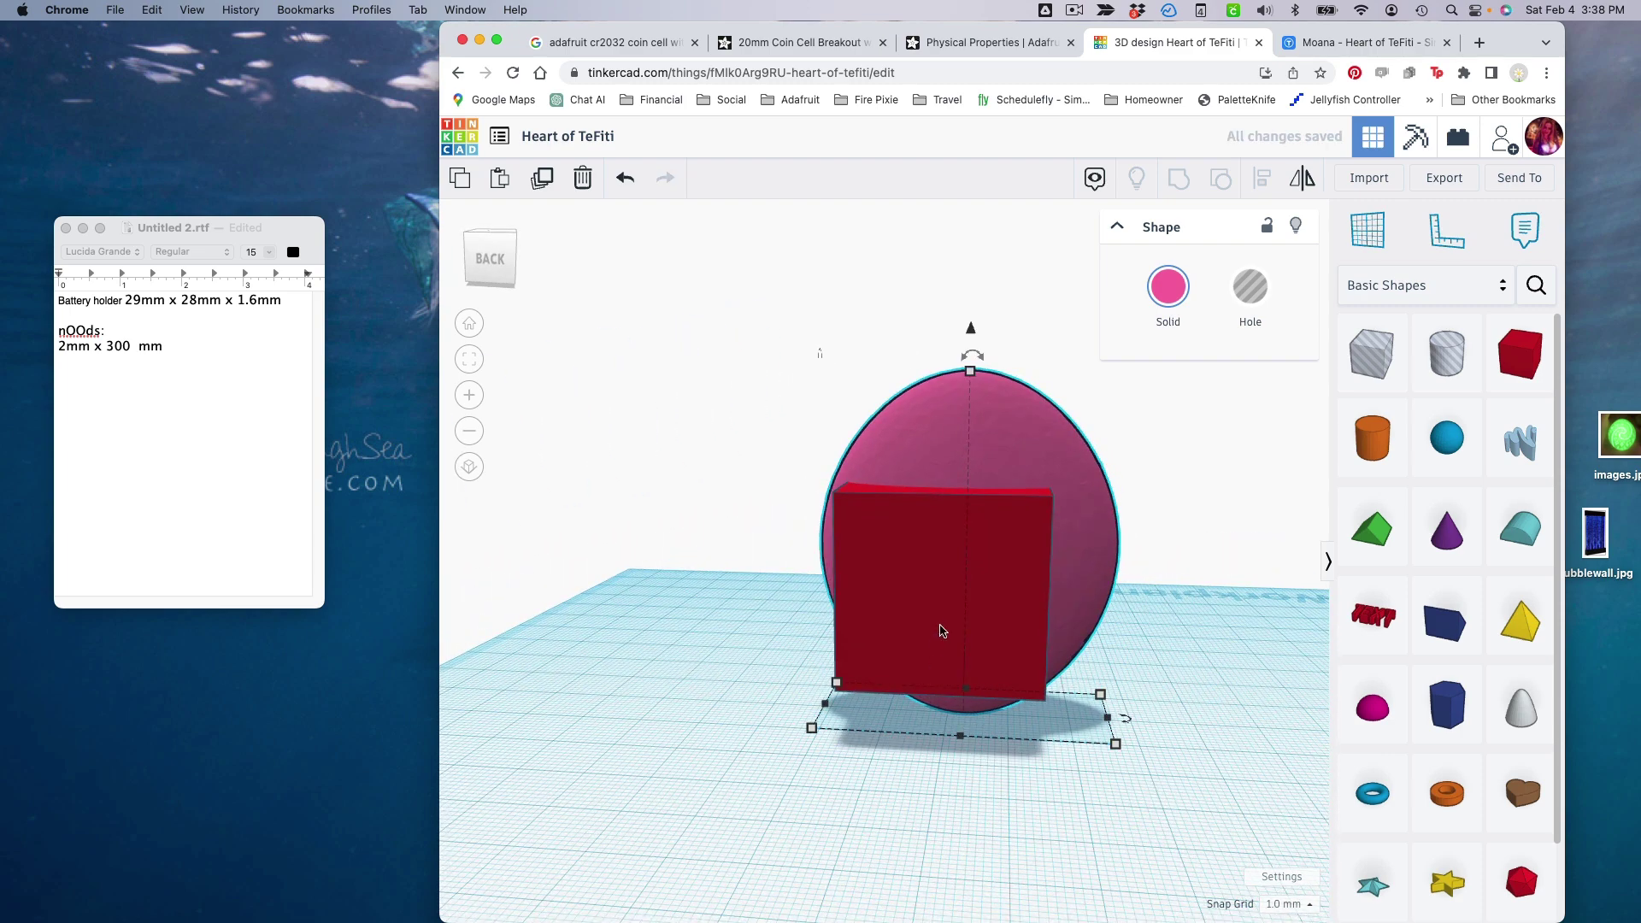
mouse_move(941, 630)
left_mouse_down()
mouse_move(983, 593)
mouse_move(964, 636)
left_mouse_up()
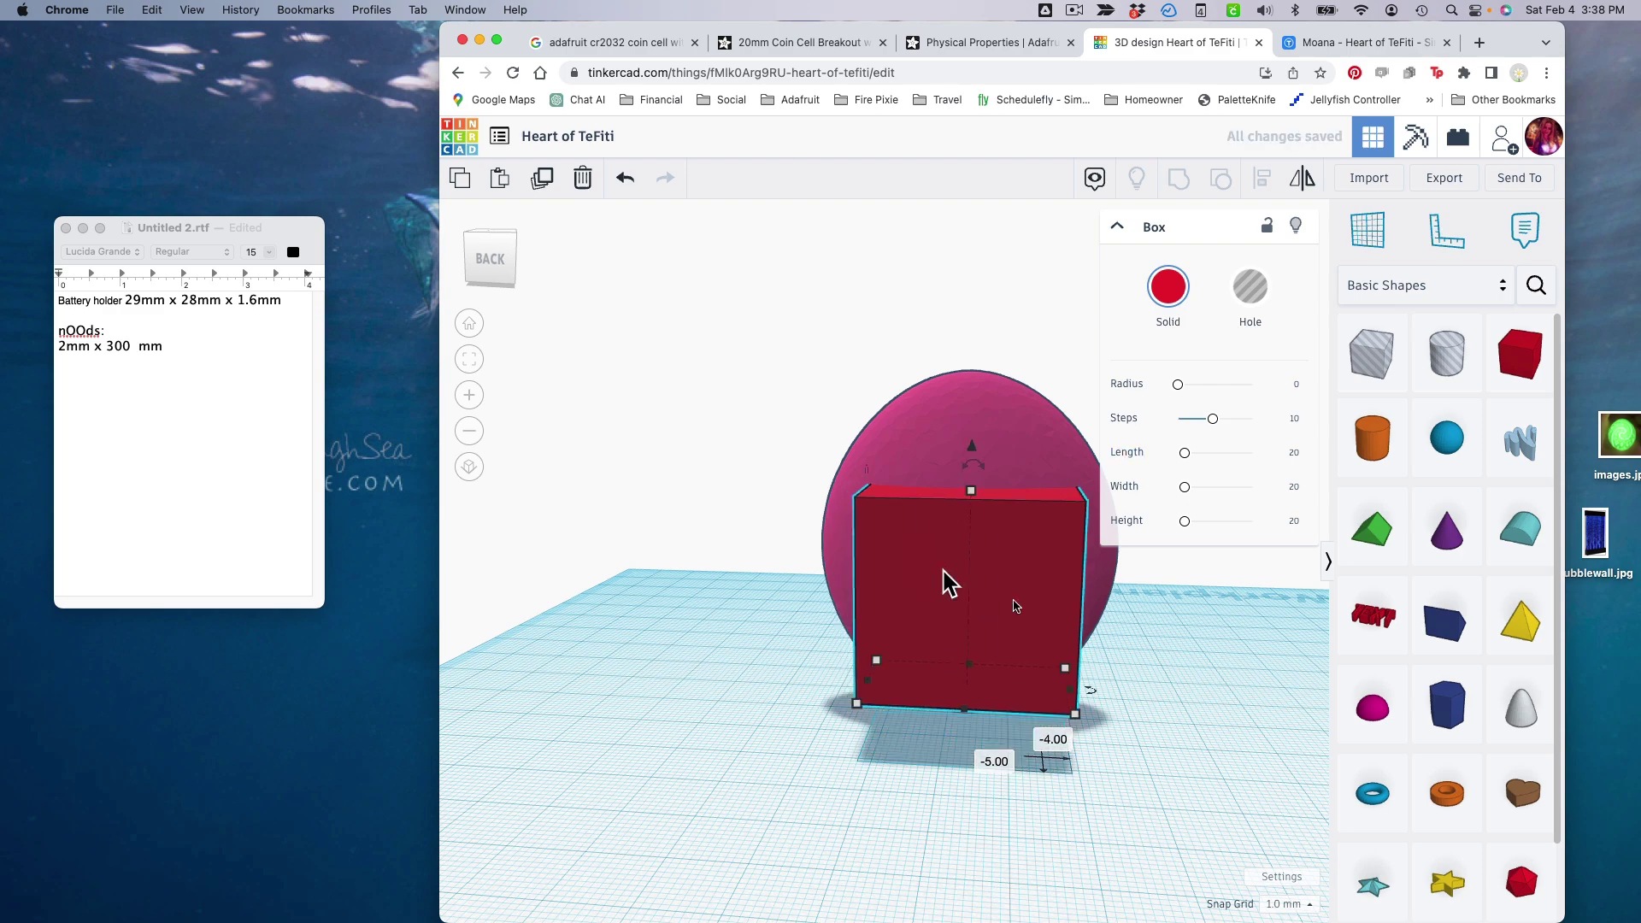
left_click_drag(830, 350, 1009, 679)
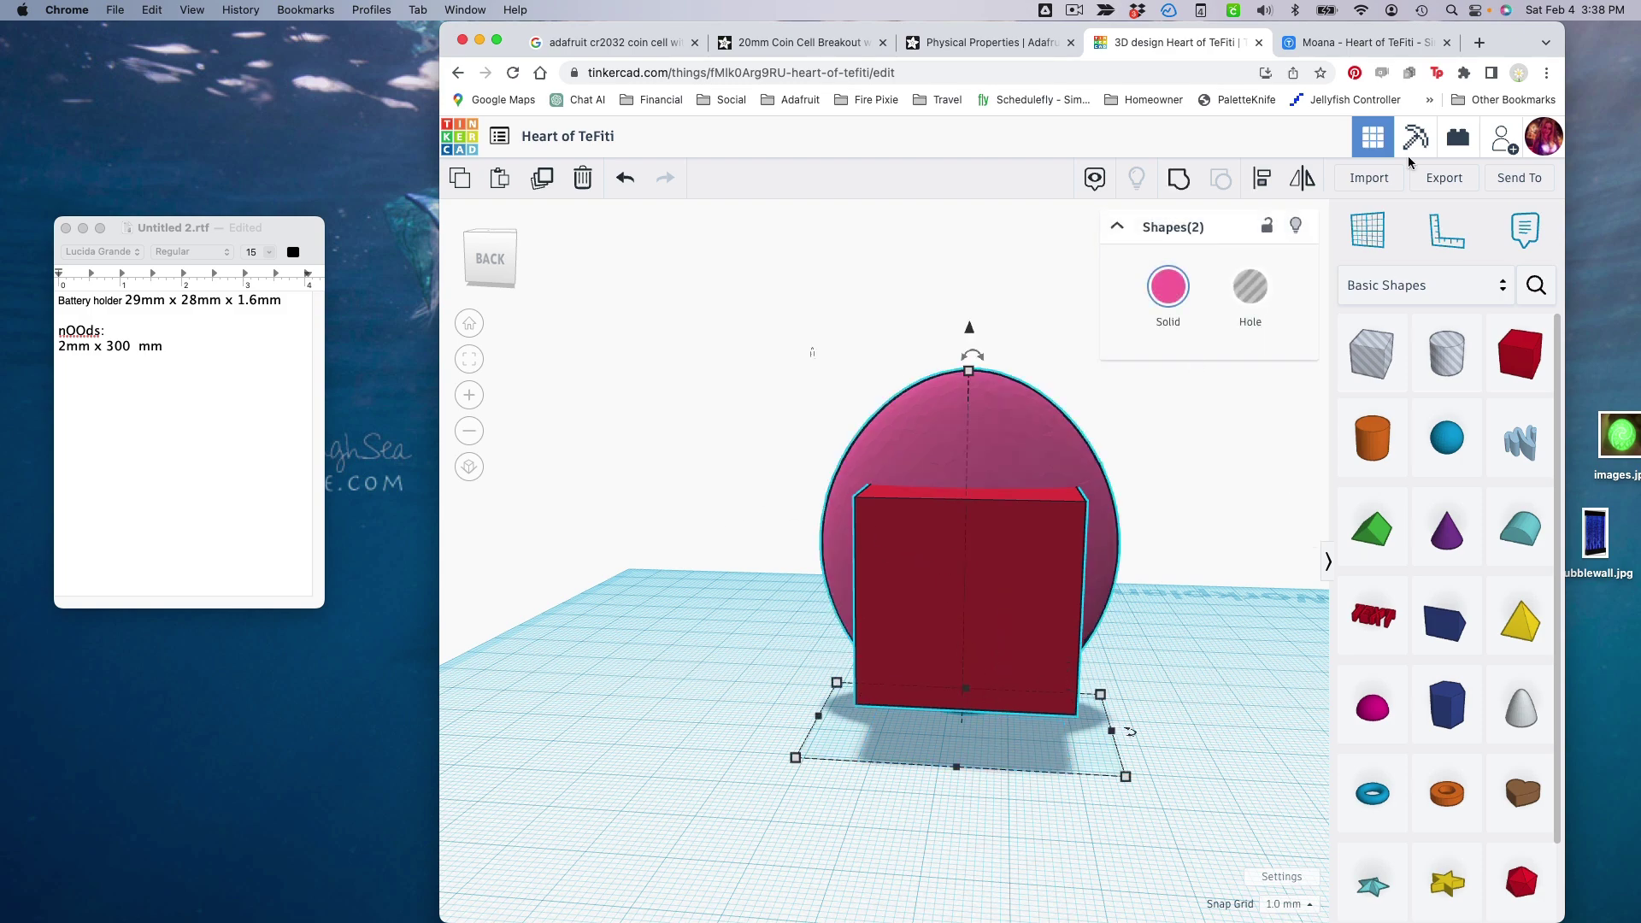
left_click(1262, 178)
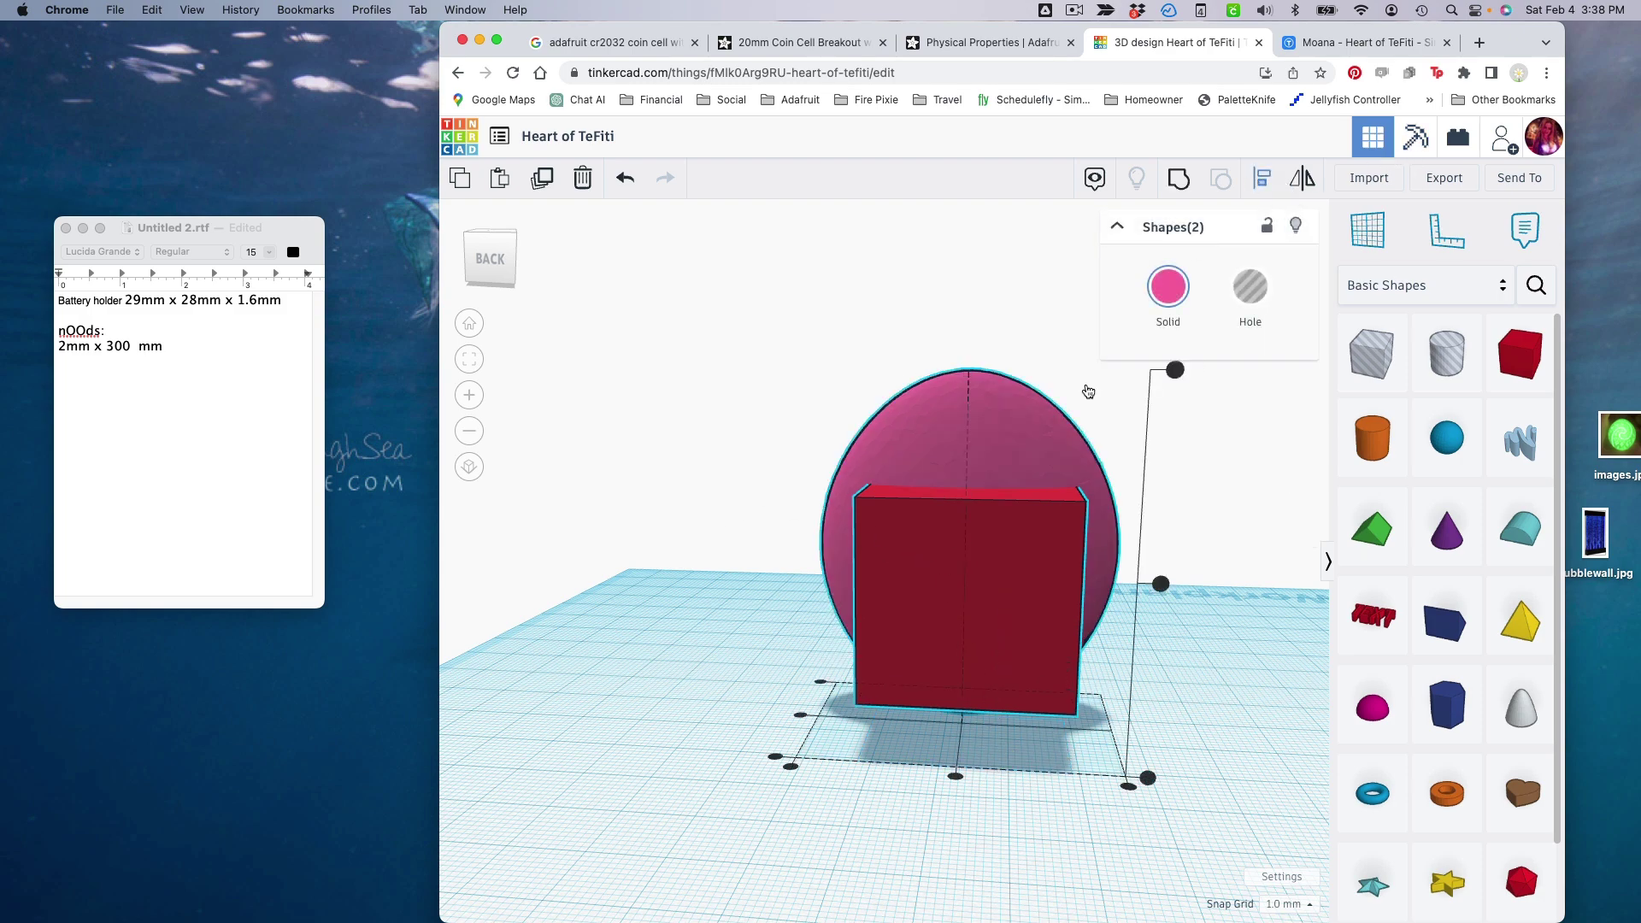
left_click(956, 777)
left_click(1159, 585)
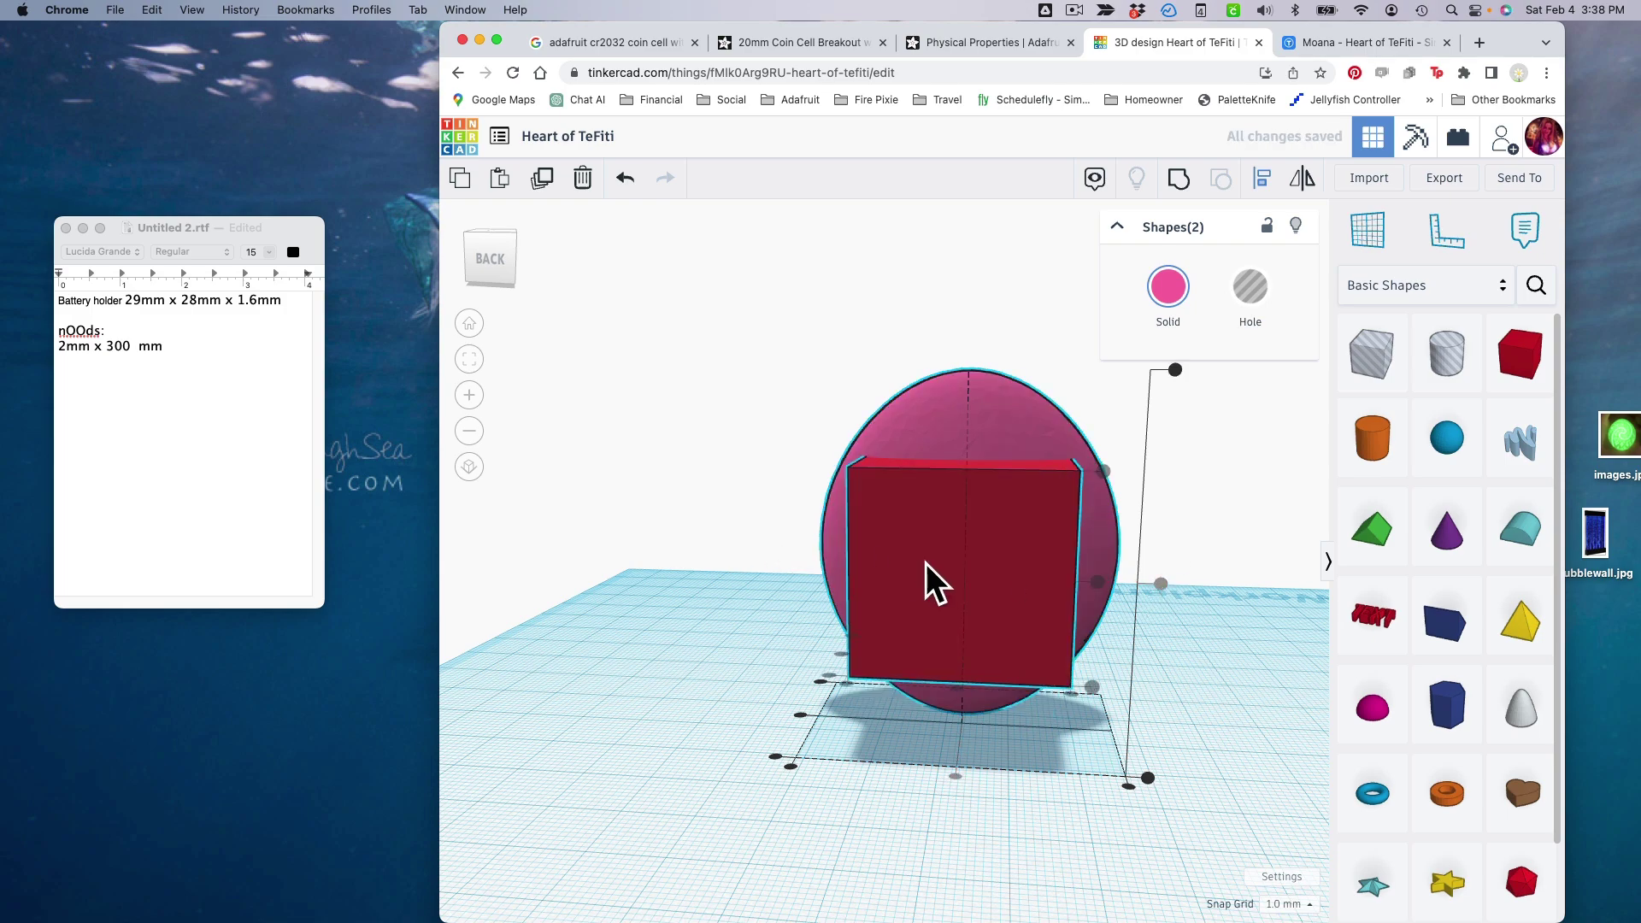
- Pull the box out of the heart and set it aside, about 52 mm and 27 mm away, well clear of the heart's back
left_click_drag(926, 569, 812, 578)
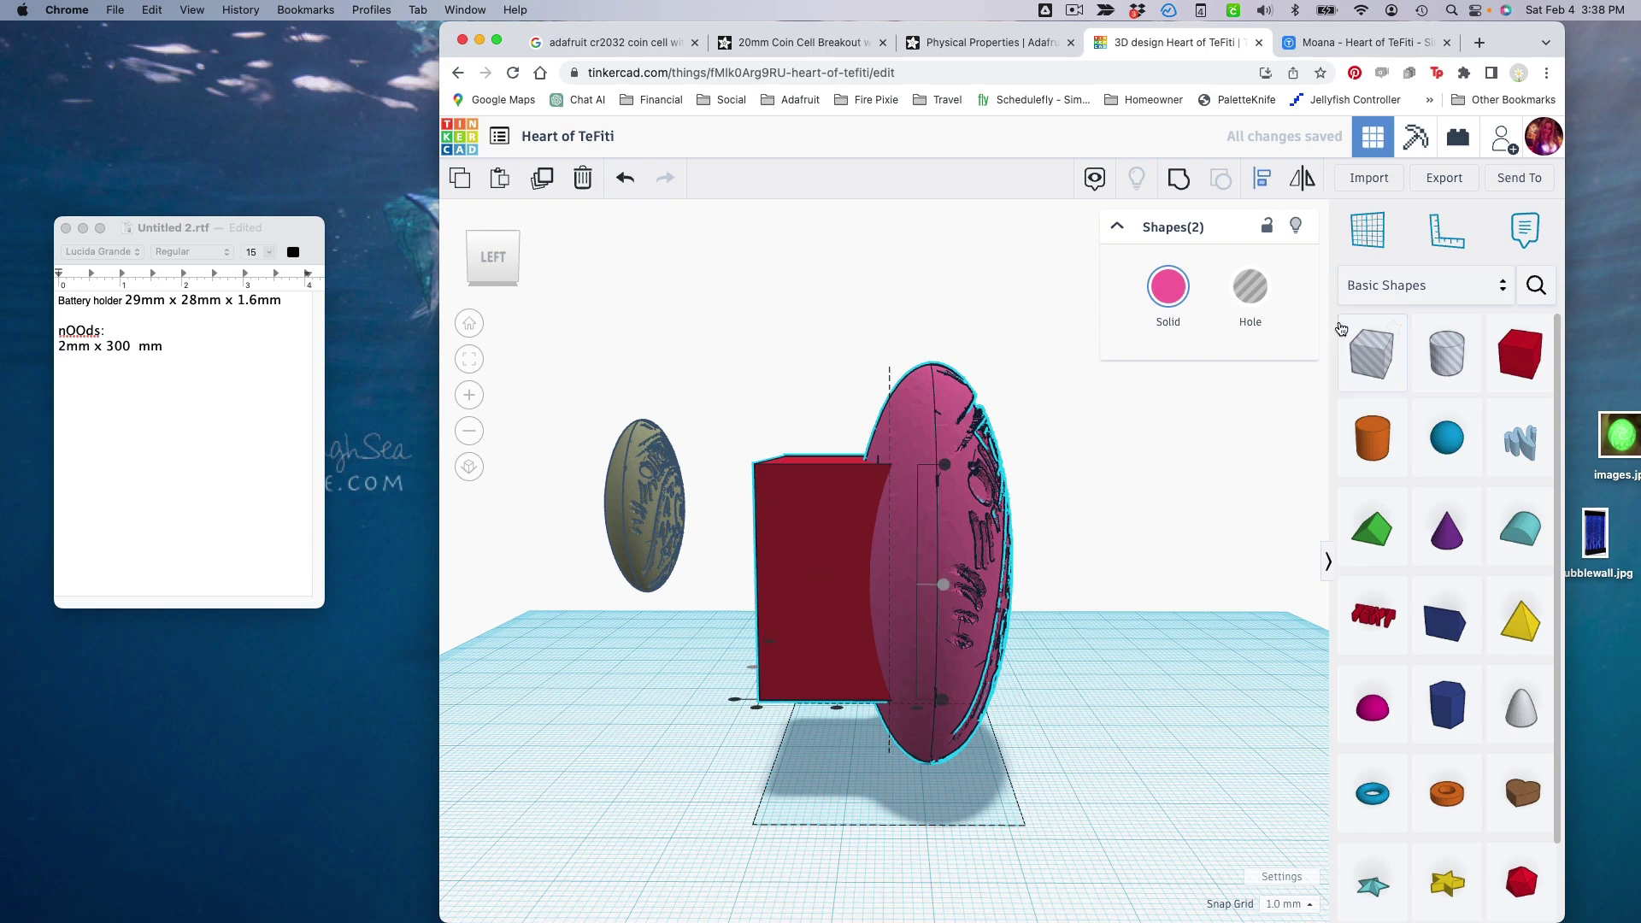
left_click_drag(805, 603, 927, 677)
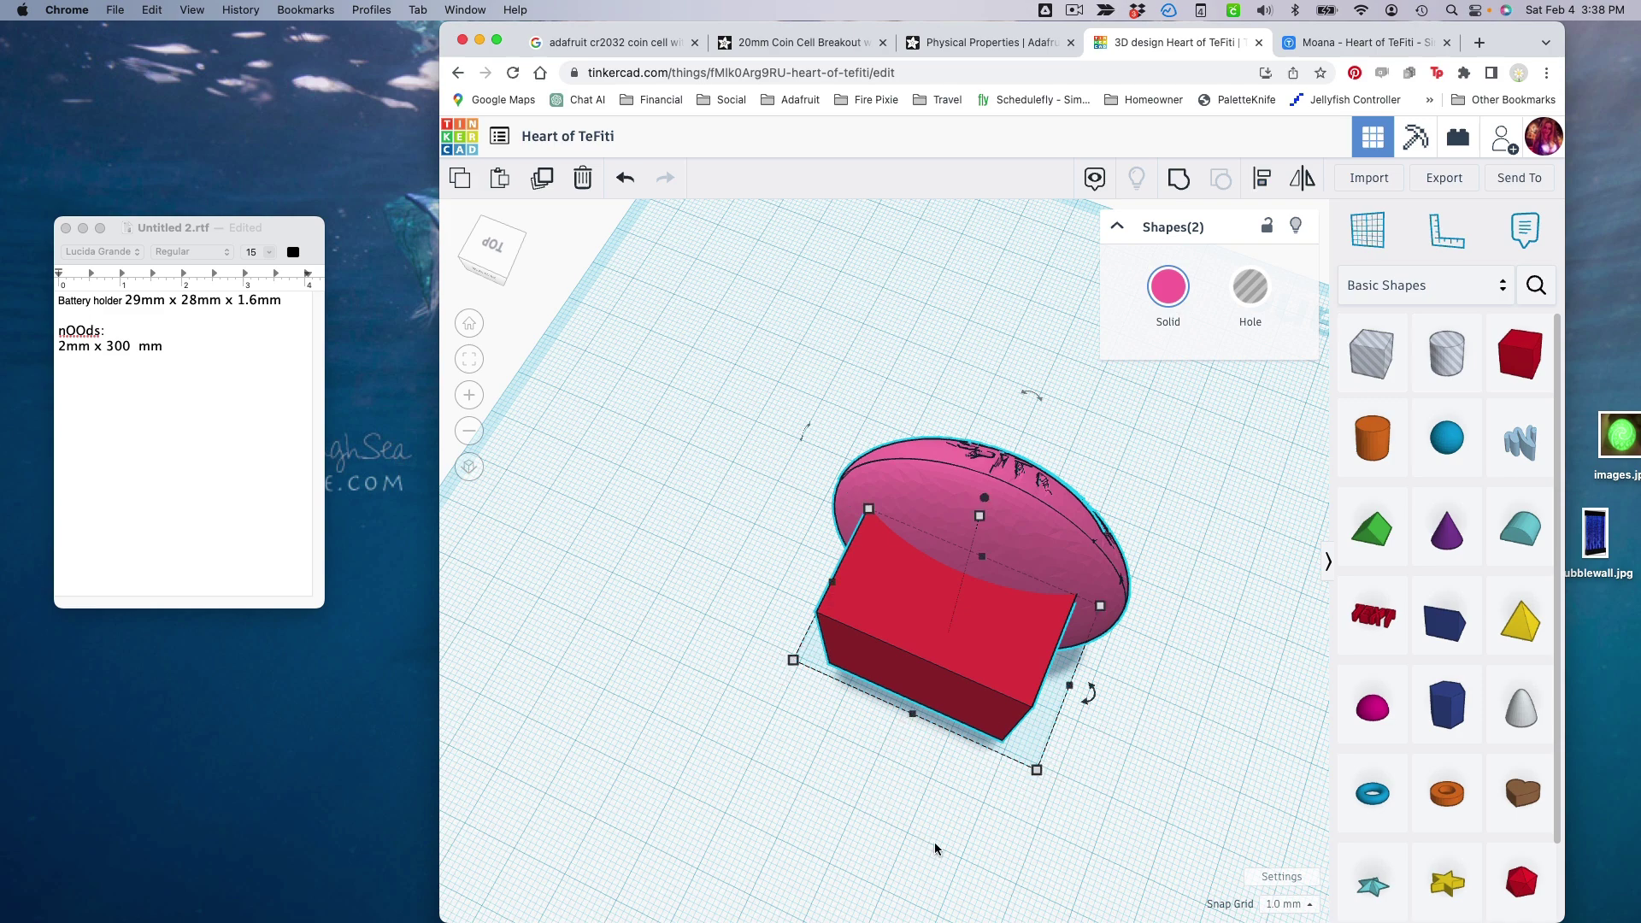
left_click_drag(951, 627, 951, 603)
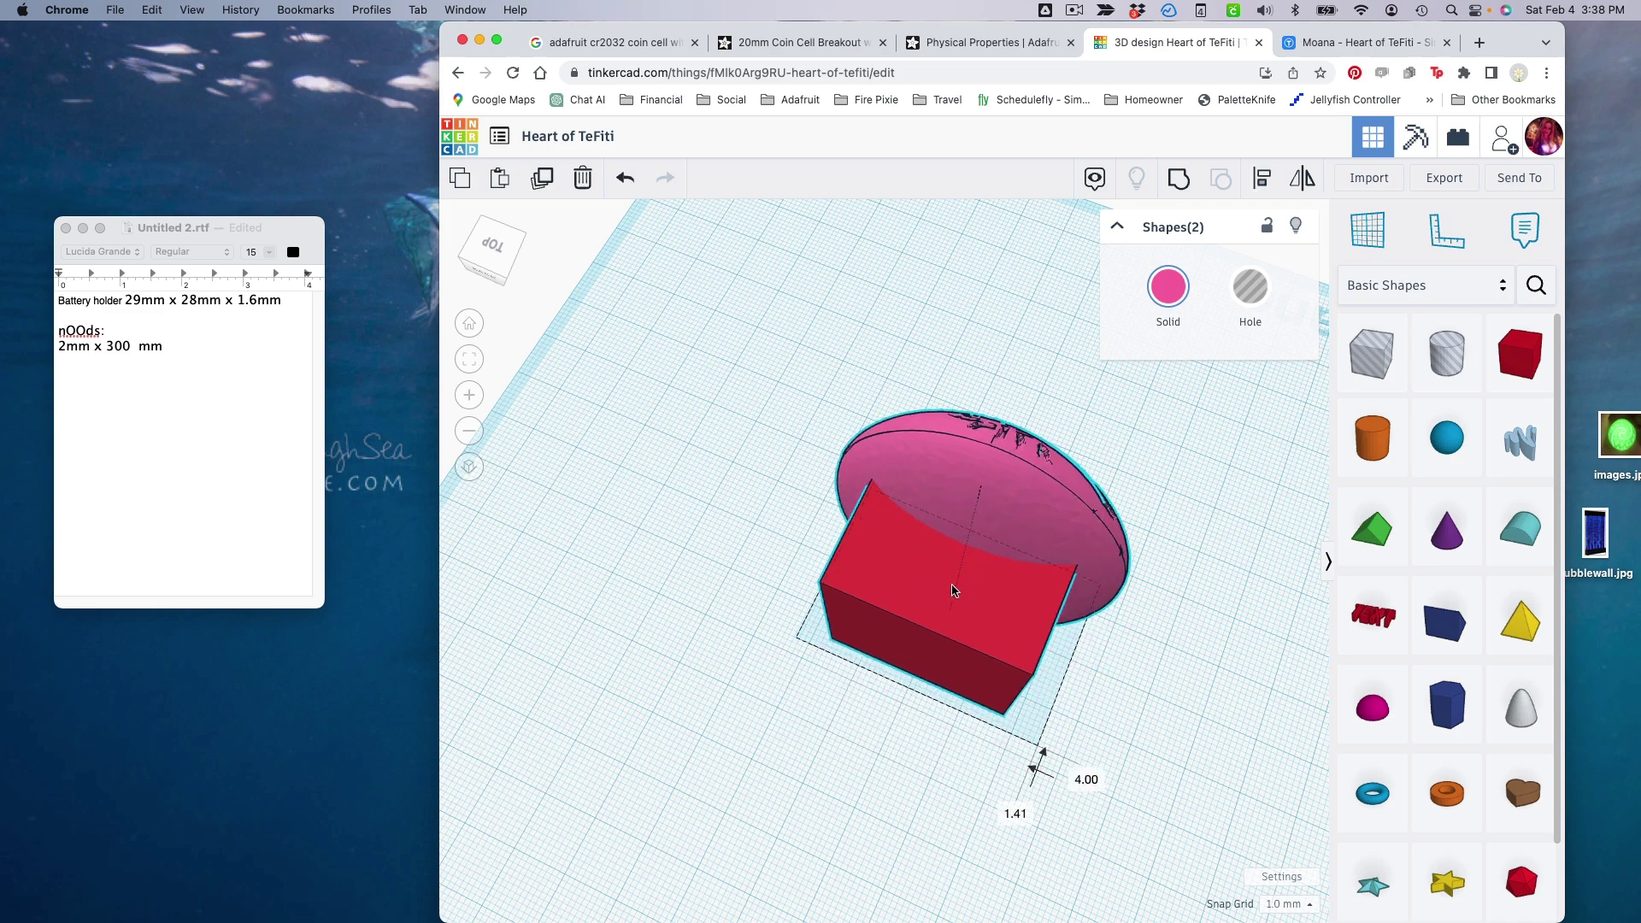
left_click(699, 477)
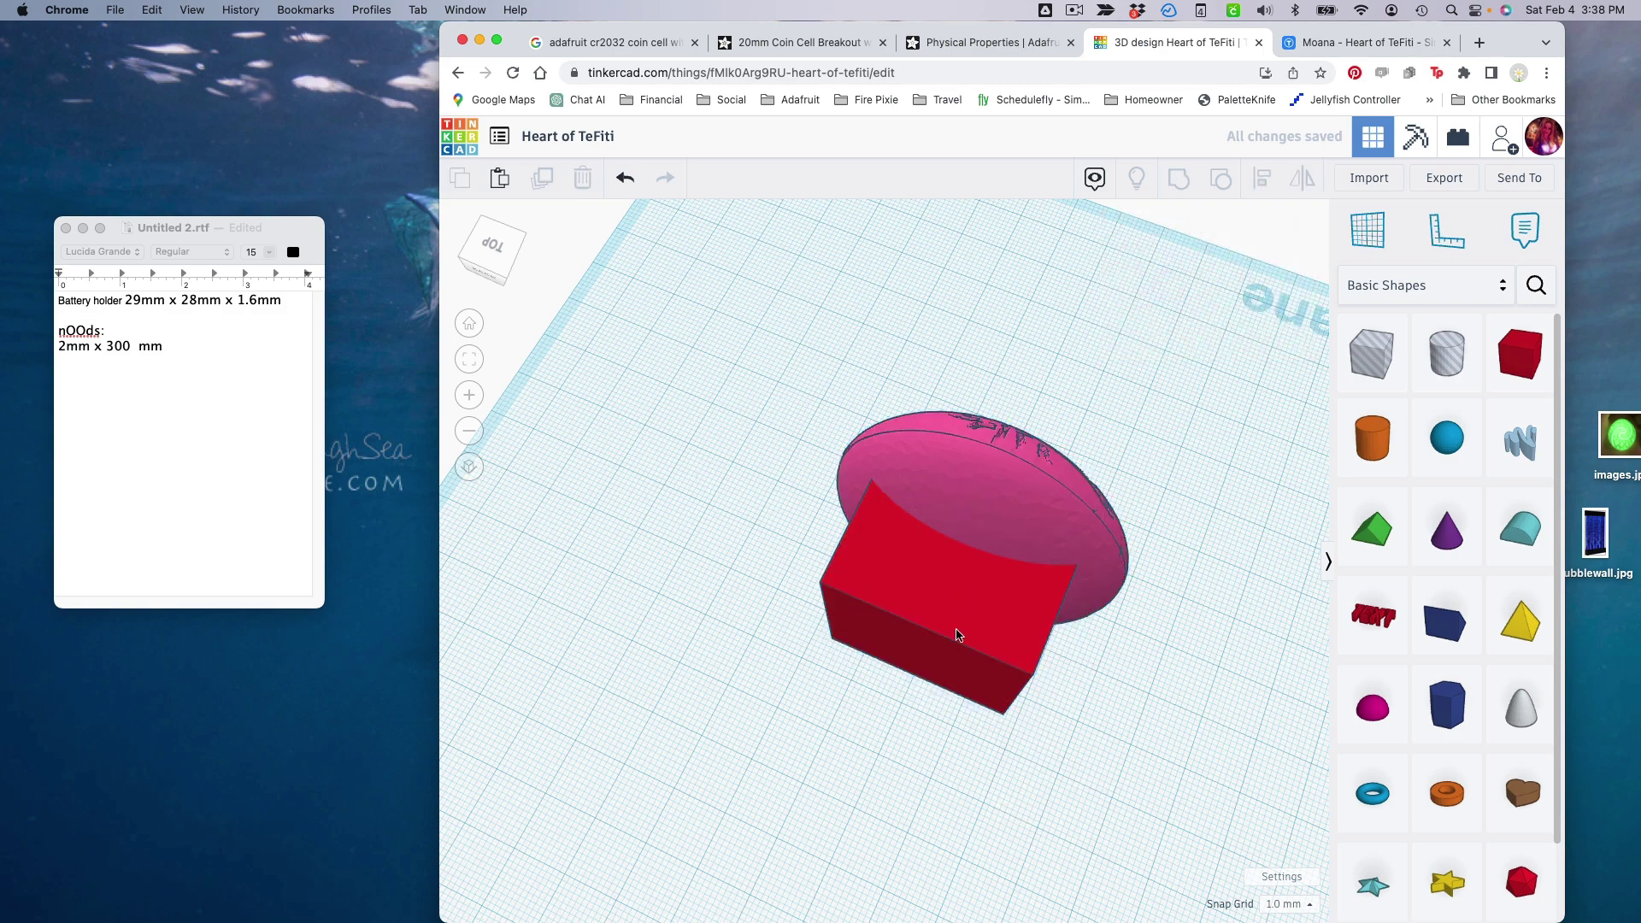
left_click_drag(960, 623, 601, 879)
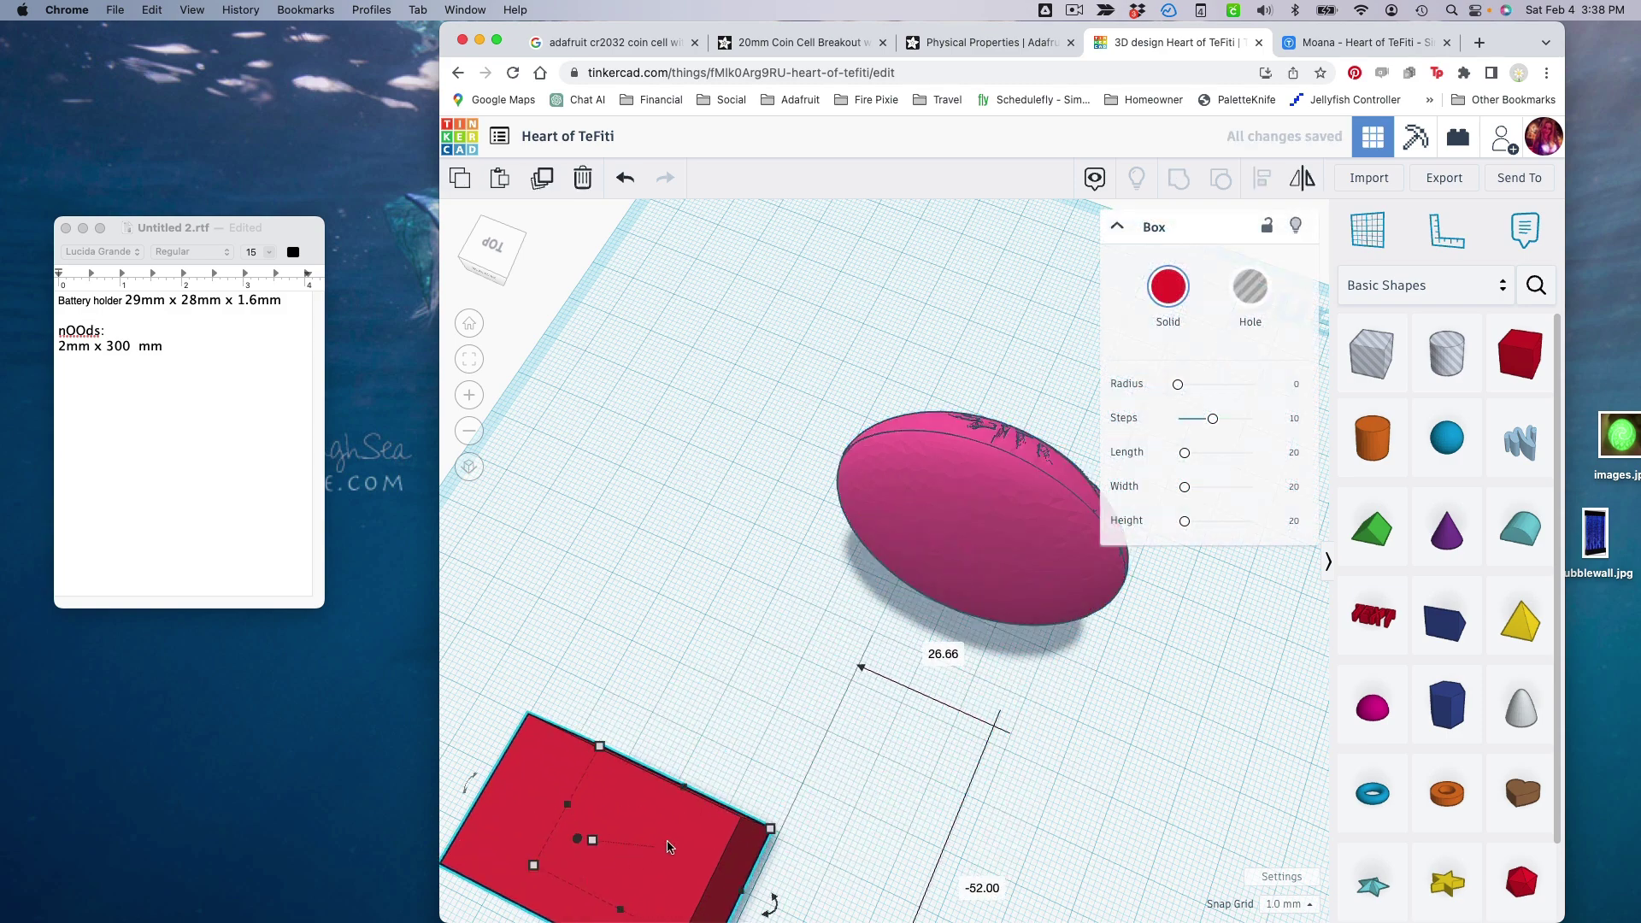
key("super+z")
key("super+shift+z")
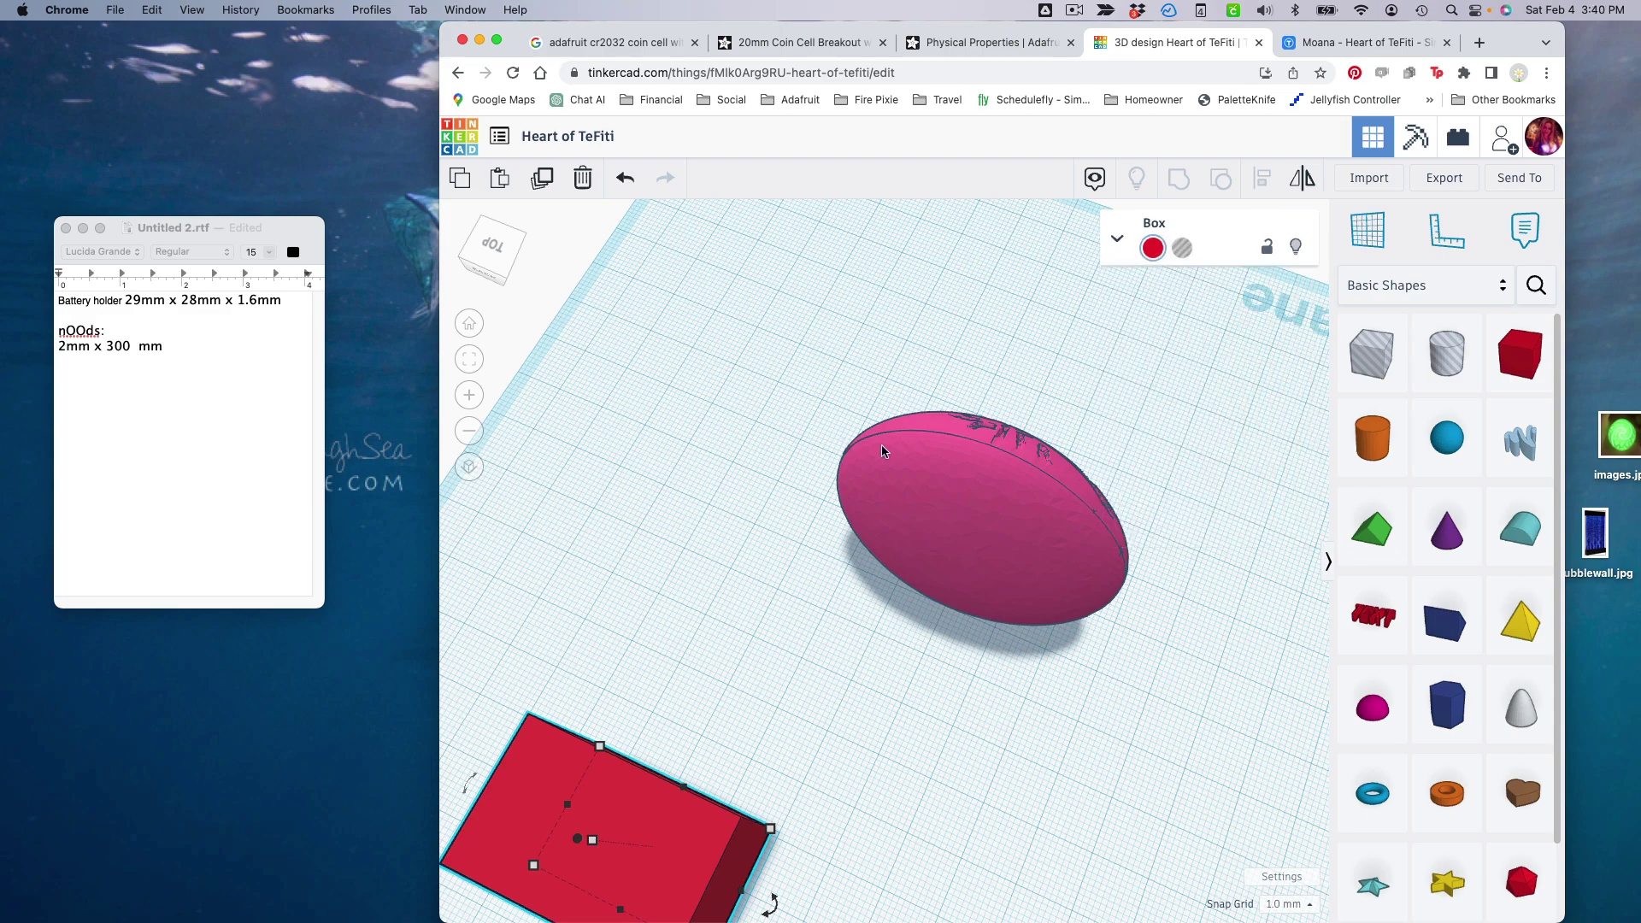
- Add a hole box, enlarge it beyond the heart's height and width, and position it over the heart's plain back half
left_click_drag(1035, 530, 855, 576)
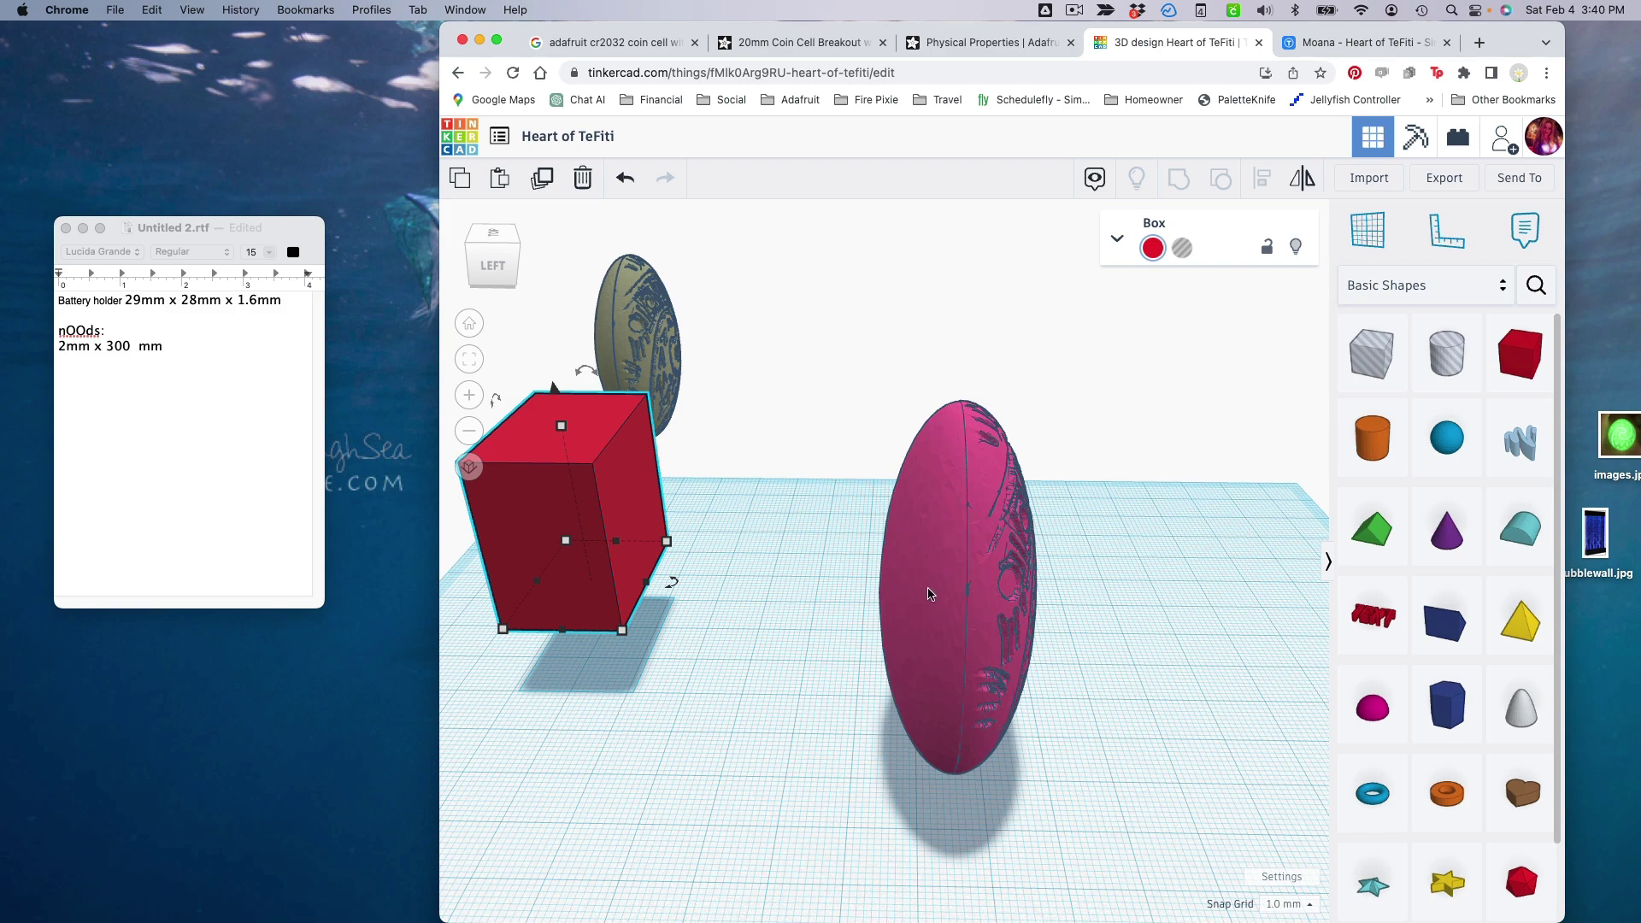
left_click_drag(1370, 353, 819, 894)
left_click_drag(788, 552, 777, 340)
left_click_drag(774, 488, 917, 509)
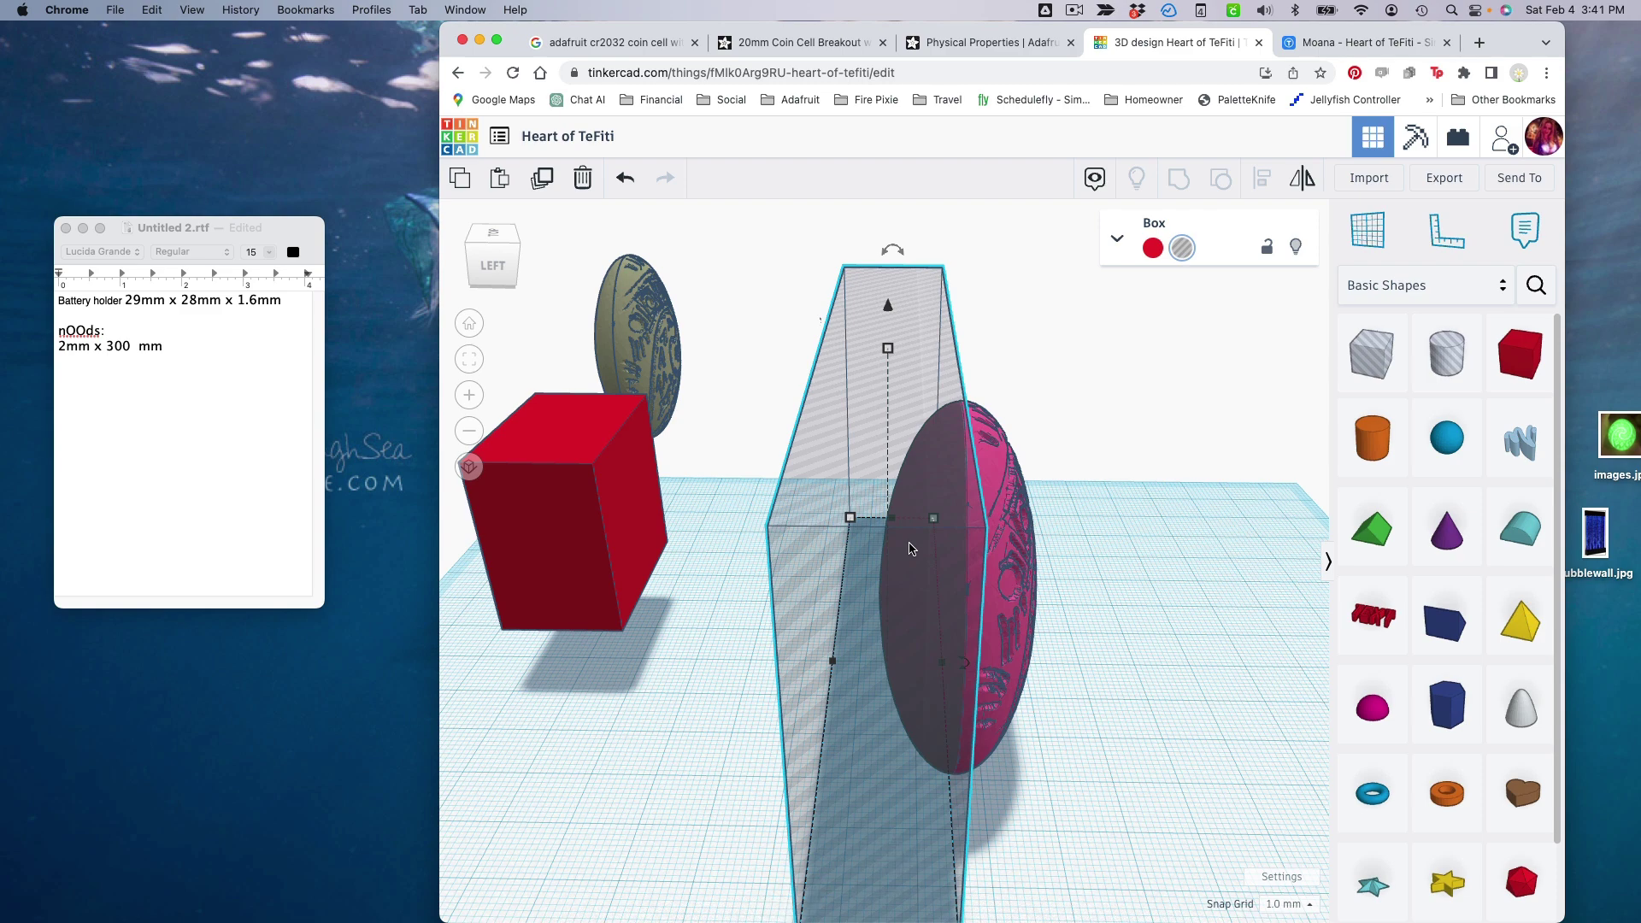
key("Left")
key("Left")
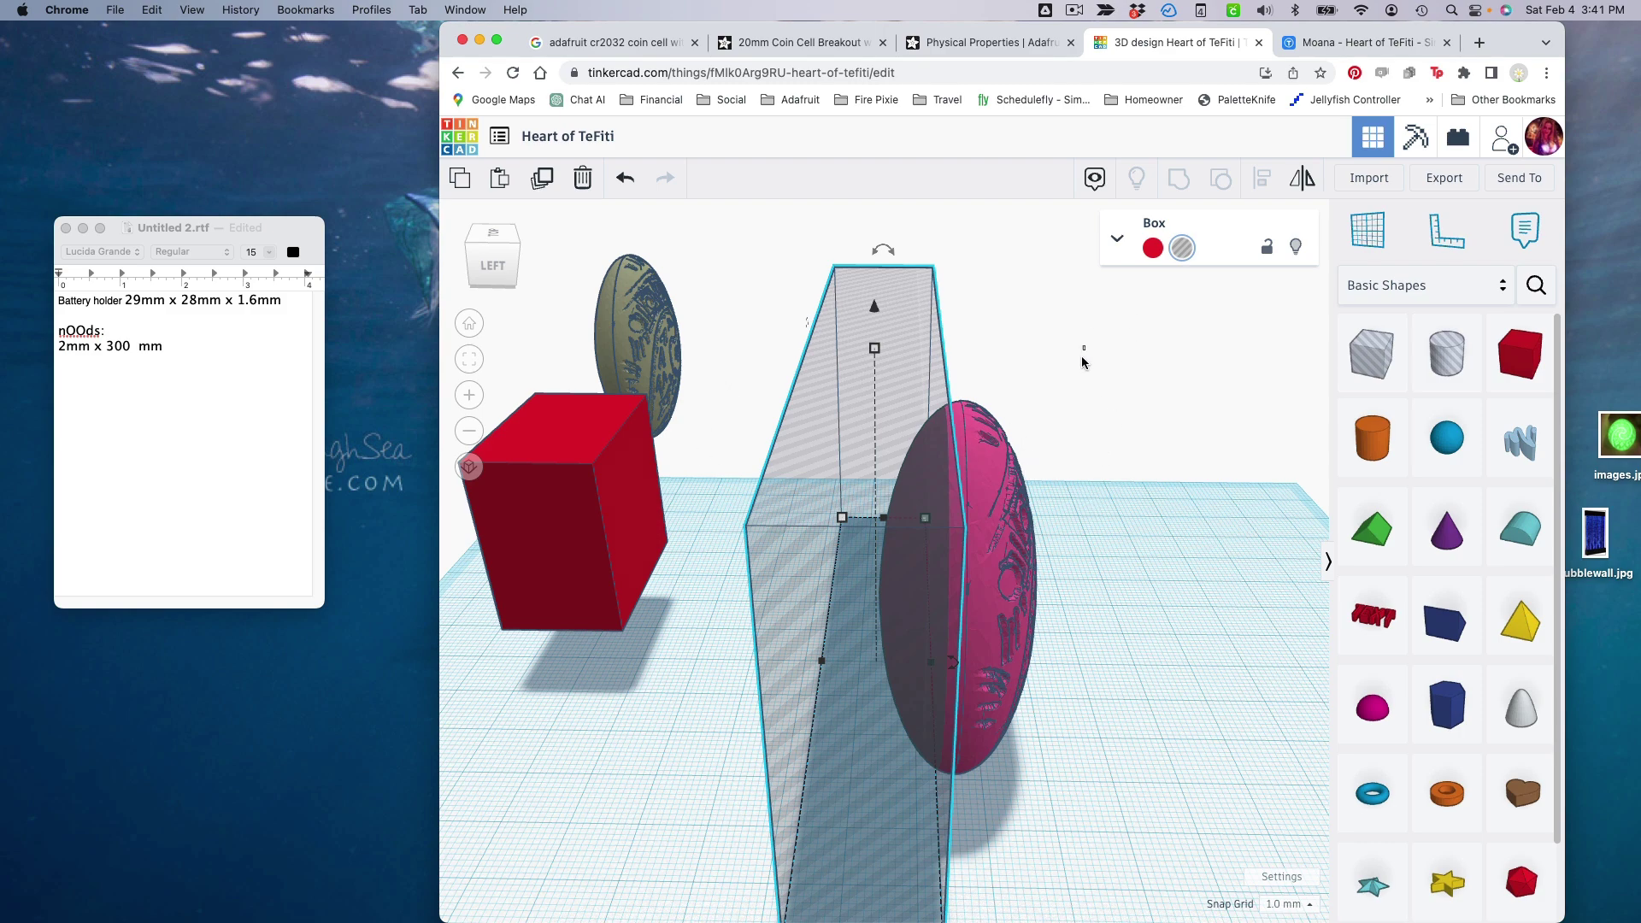
- Group the hole box with the heart to cut away the plain back half and leave a flat back face
left_click_drag(1085, 346, 810, 485)
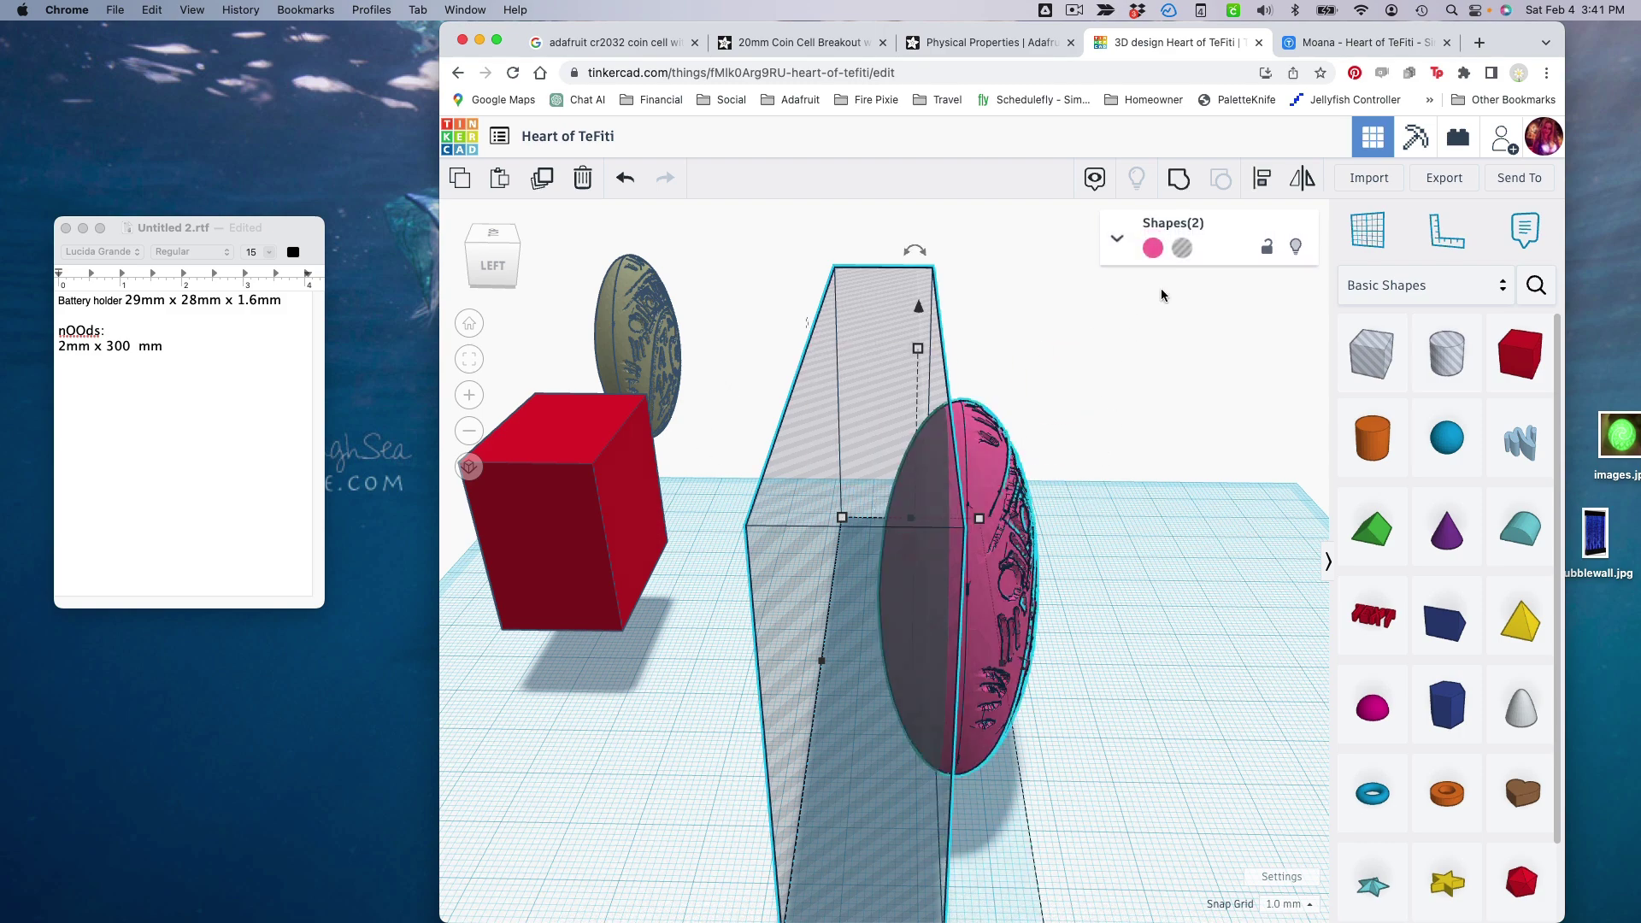
left_click(1178, 177)
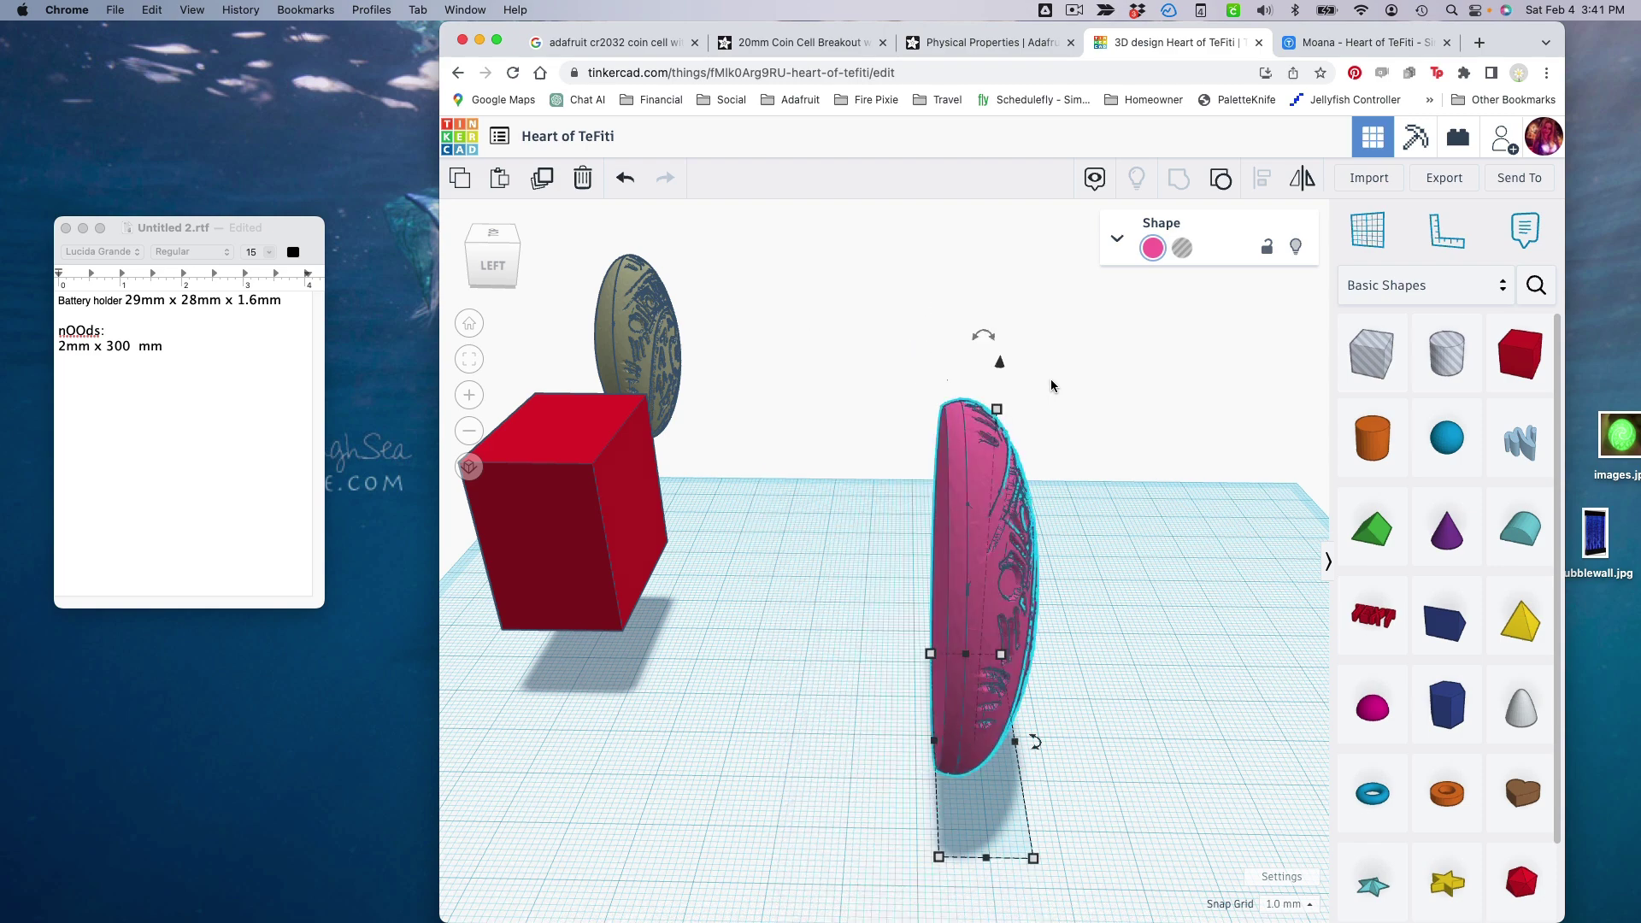
left_click_drag(1058, 388, 917, 420)
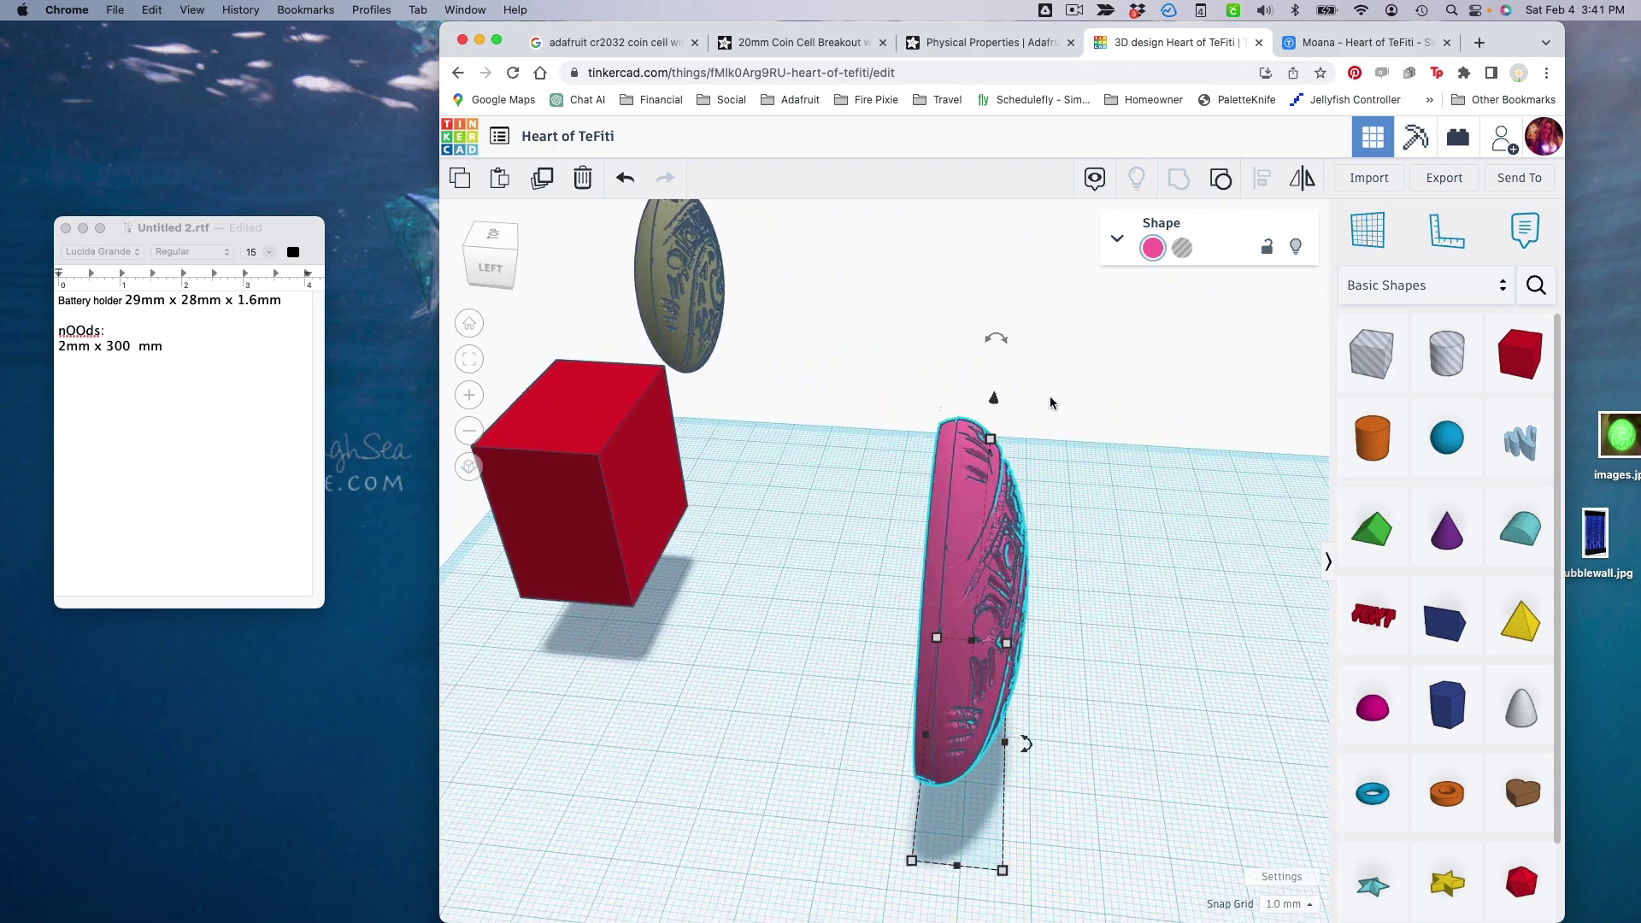
left_click_drag(1049, 397, 1039, 663)
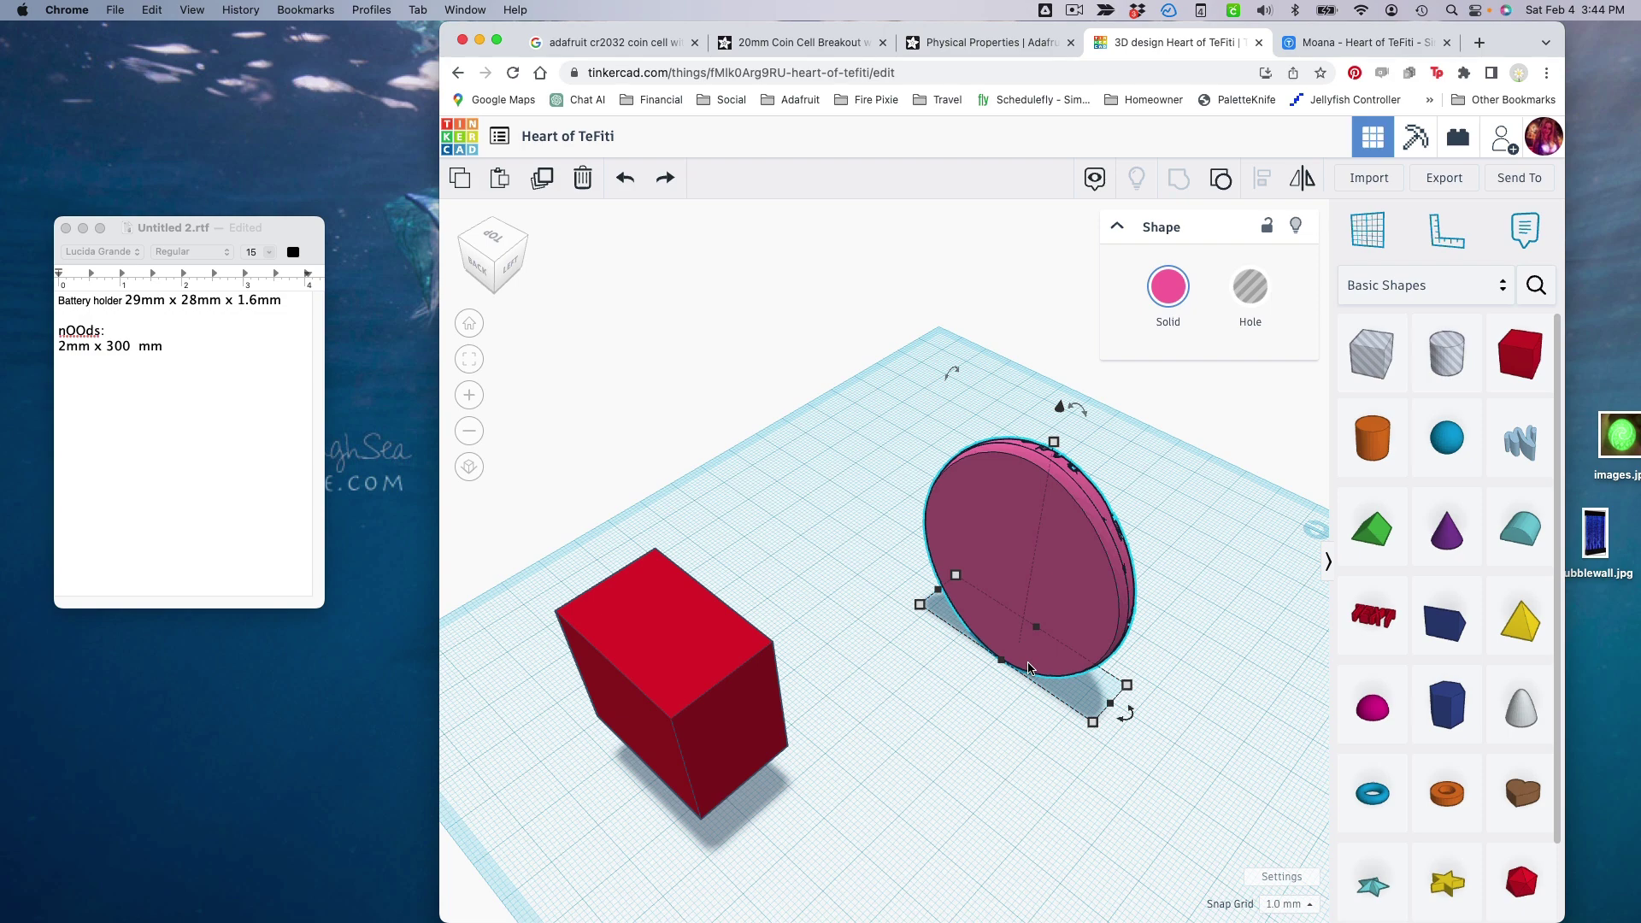
- Place a torus on the workplane near the heart's flat back, measure the heart, and record "necklace 56 x 48" in the TextEdit note
left_click_drag(1373, 793, 1000, 786)
left_click(1034, 590)
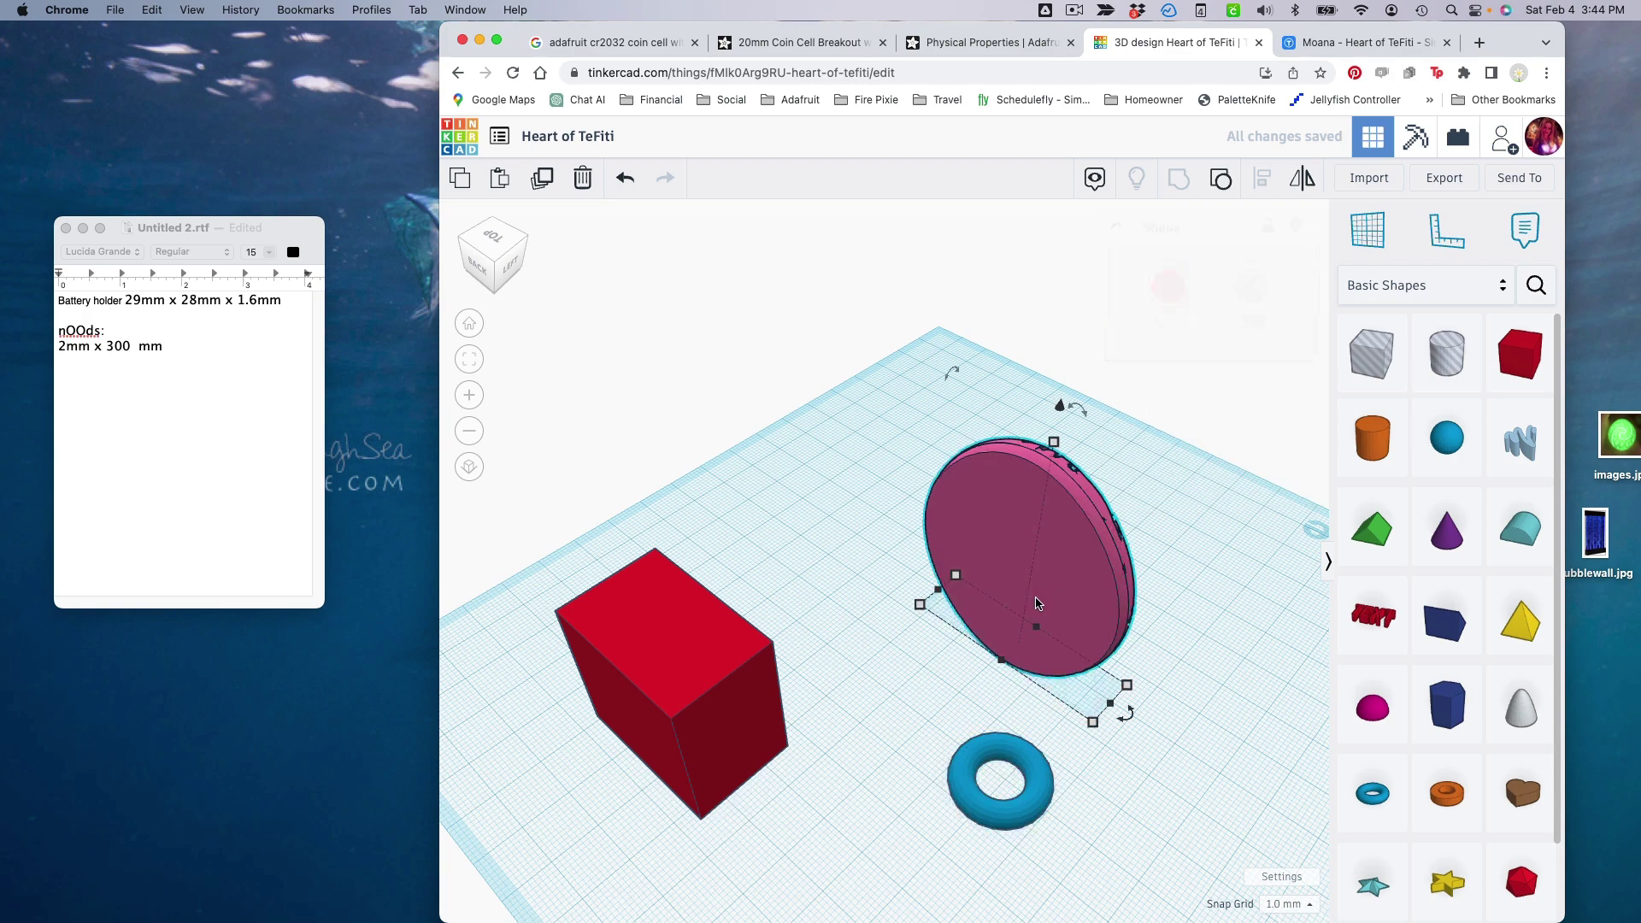
mouse_move(1095, 725)
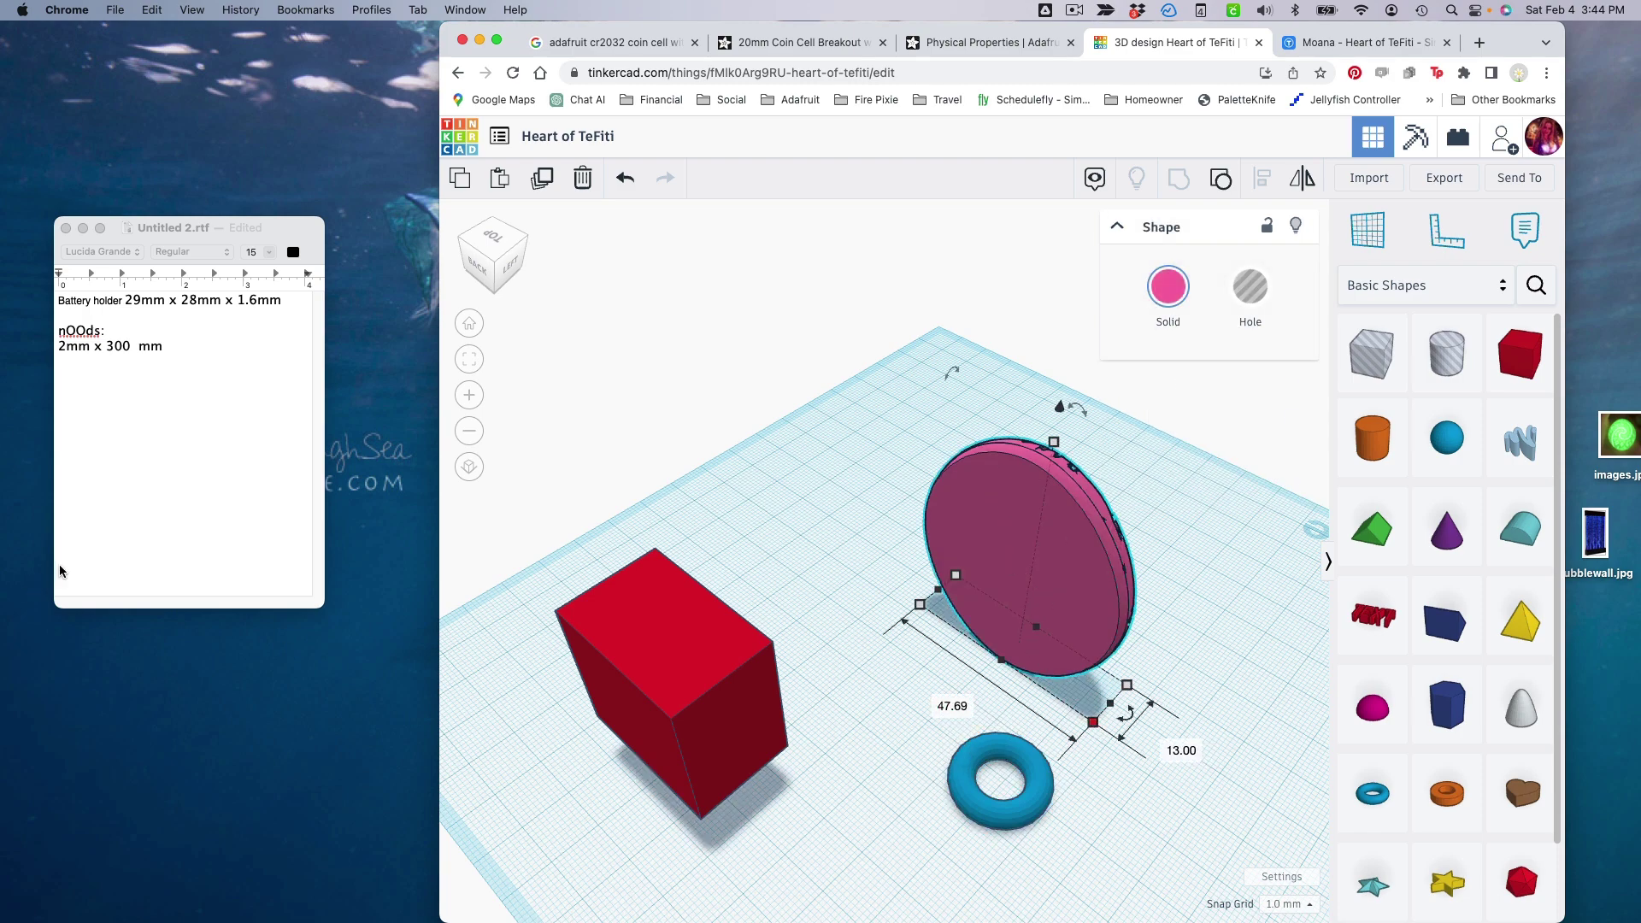
left_click(134, 509)
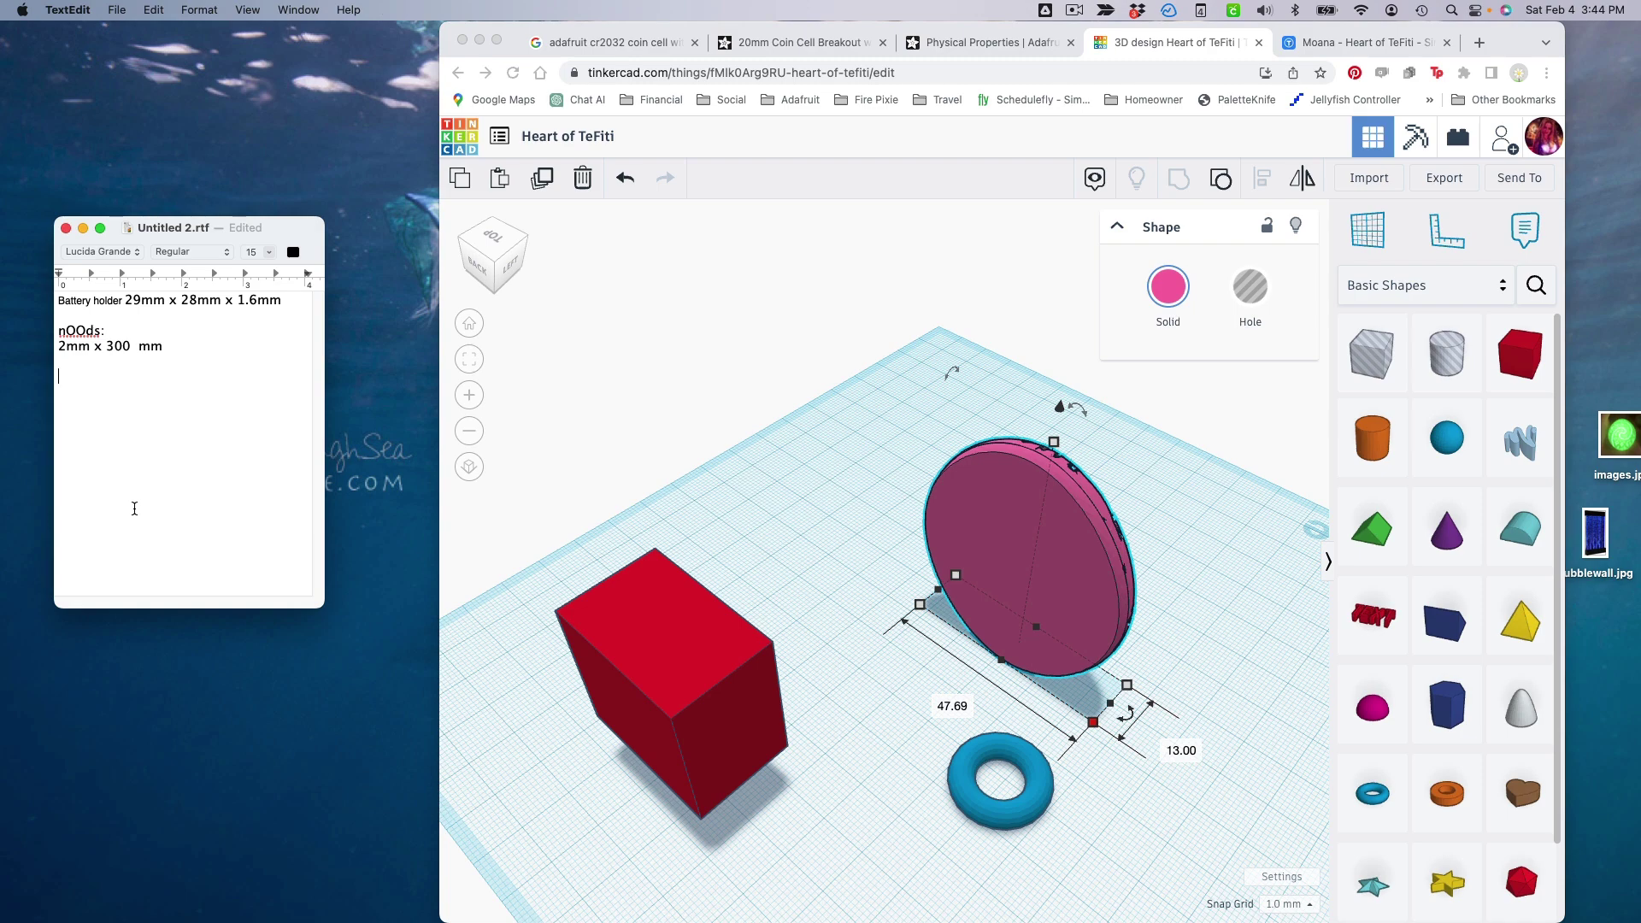
type("necklace")
left_click(1095, 726)
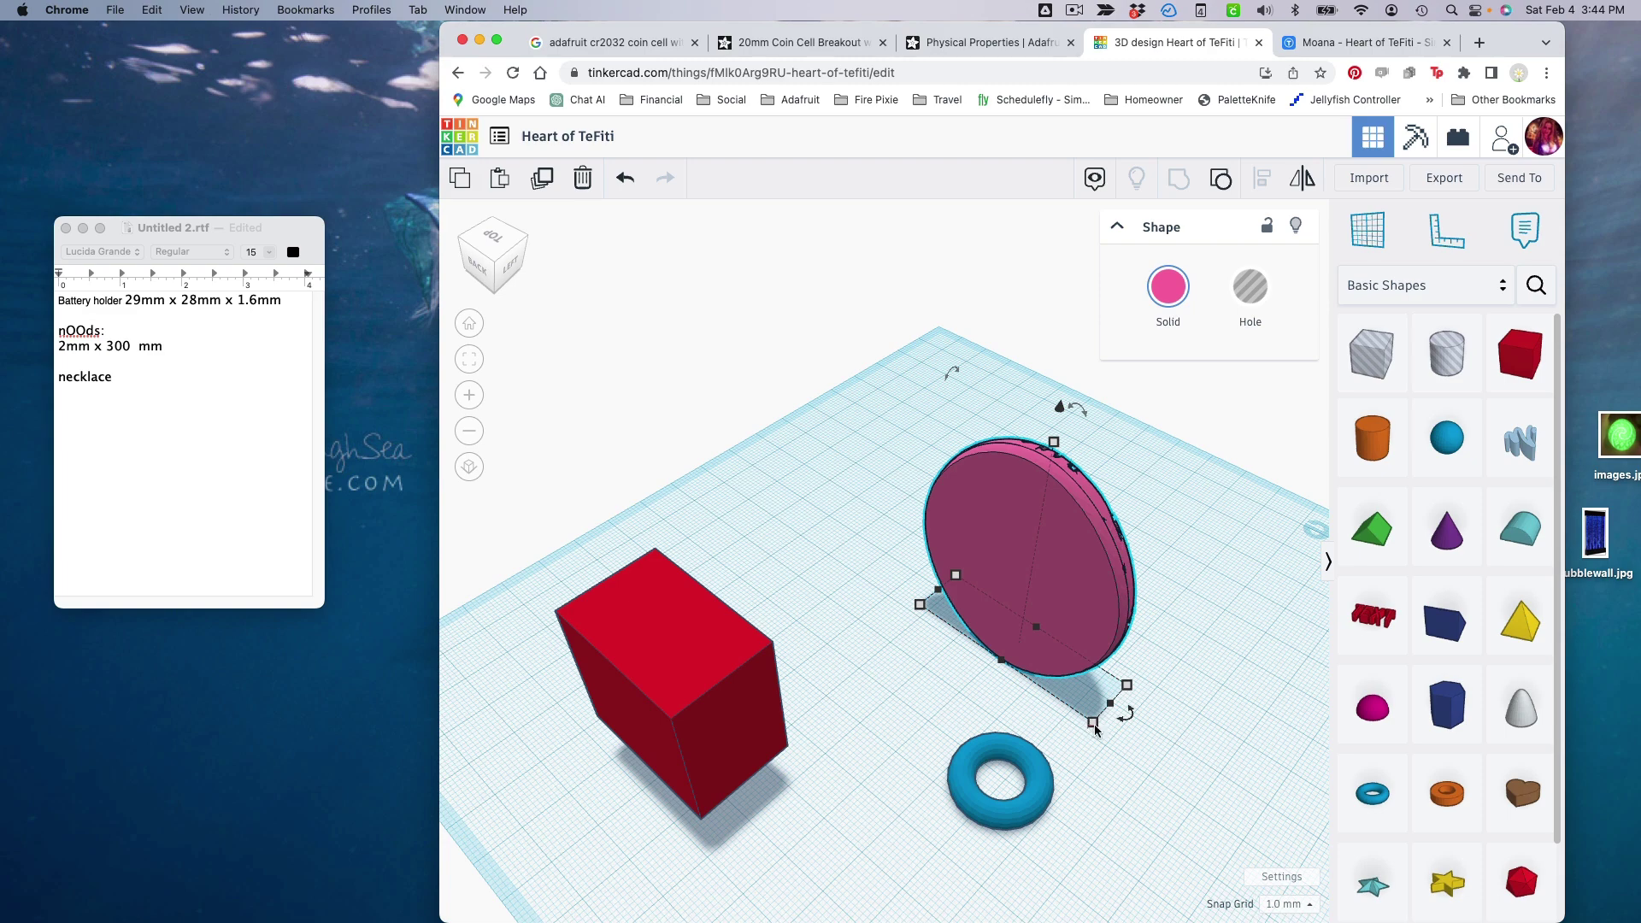
left_click(1095, 727)
left_click(1055, 444)
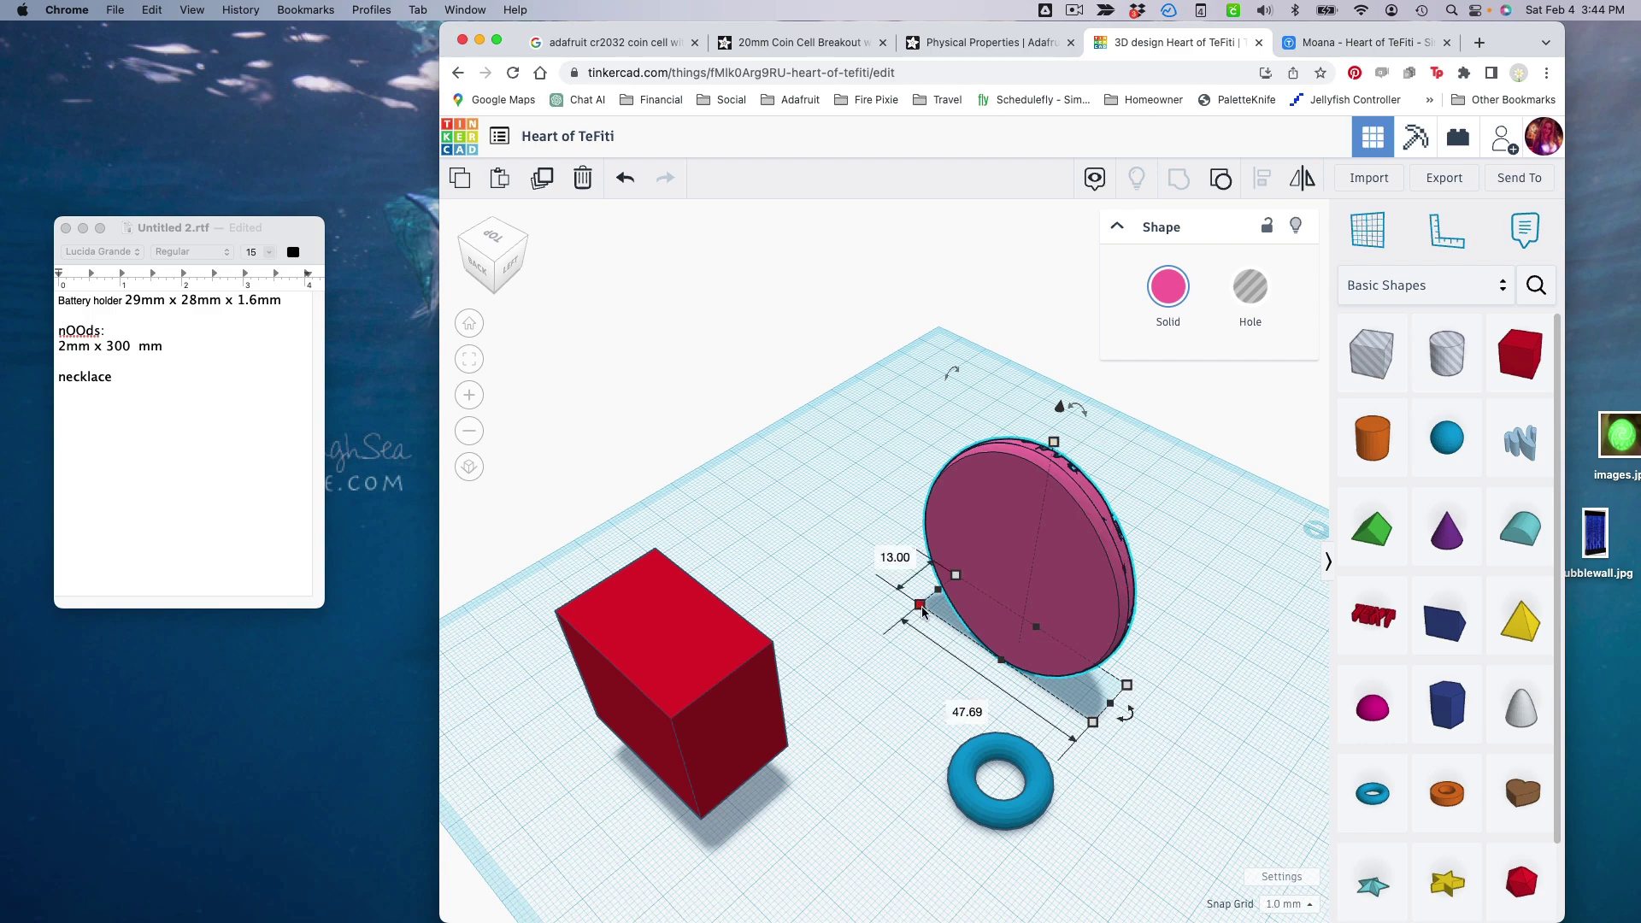
left_click(188, 429)
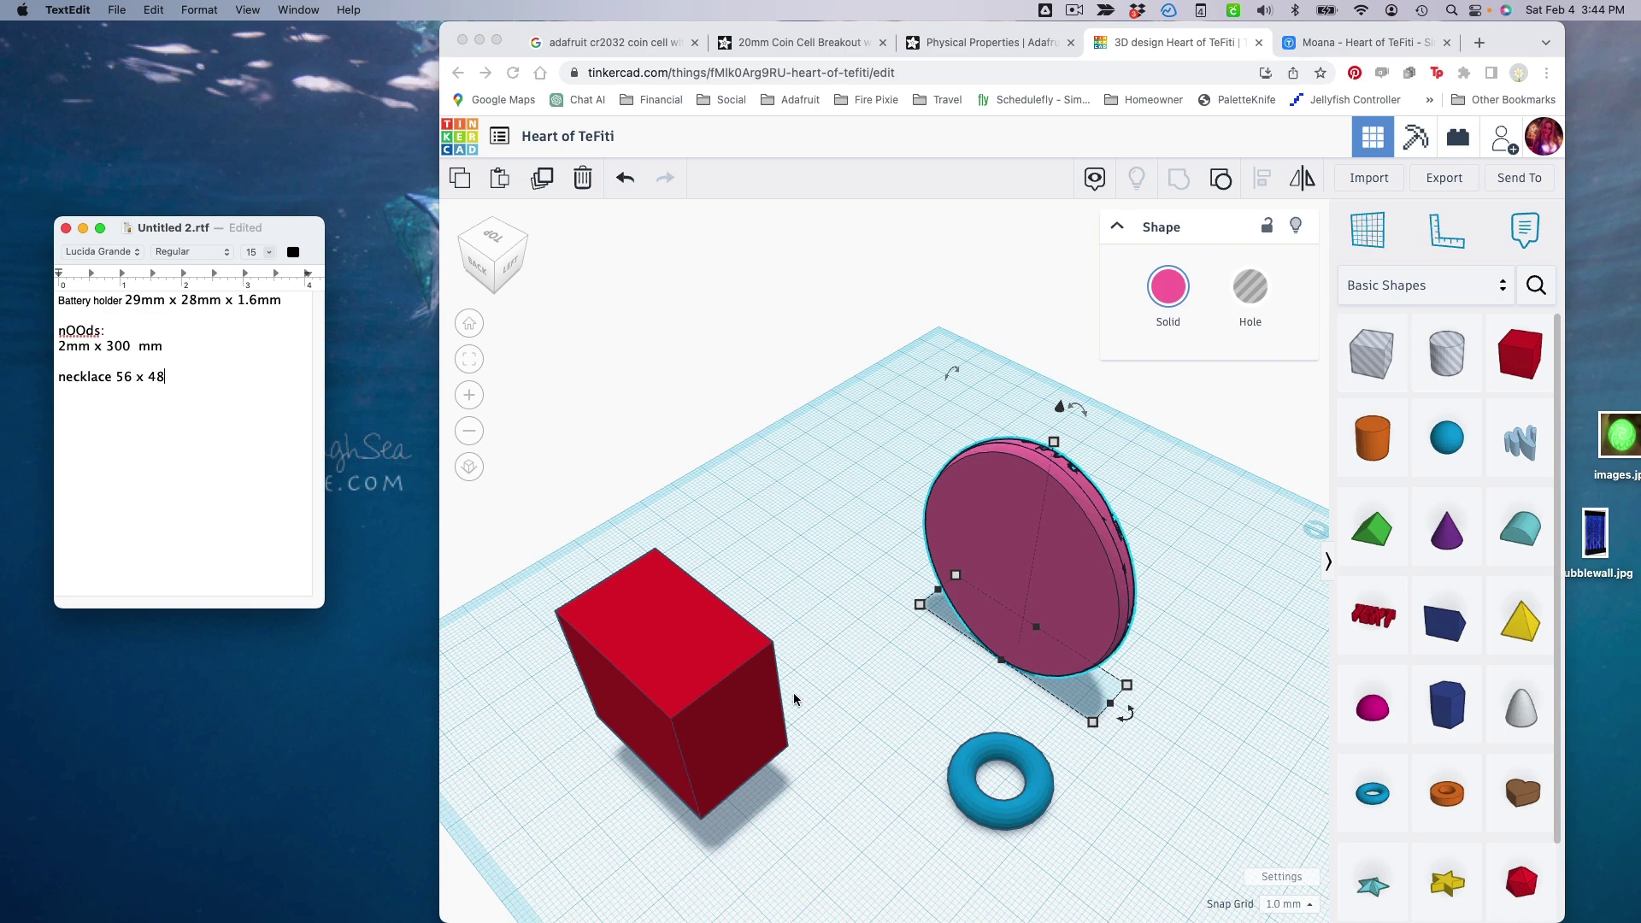
- Set the torus's radius to 22.5
left_click(1032, 816)
left_click(1033, 817)
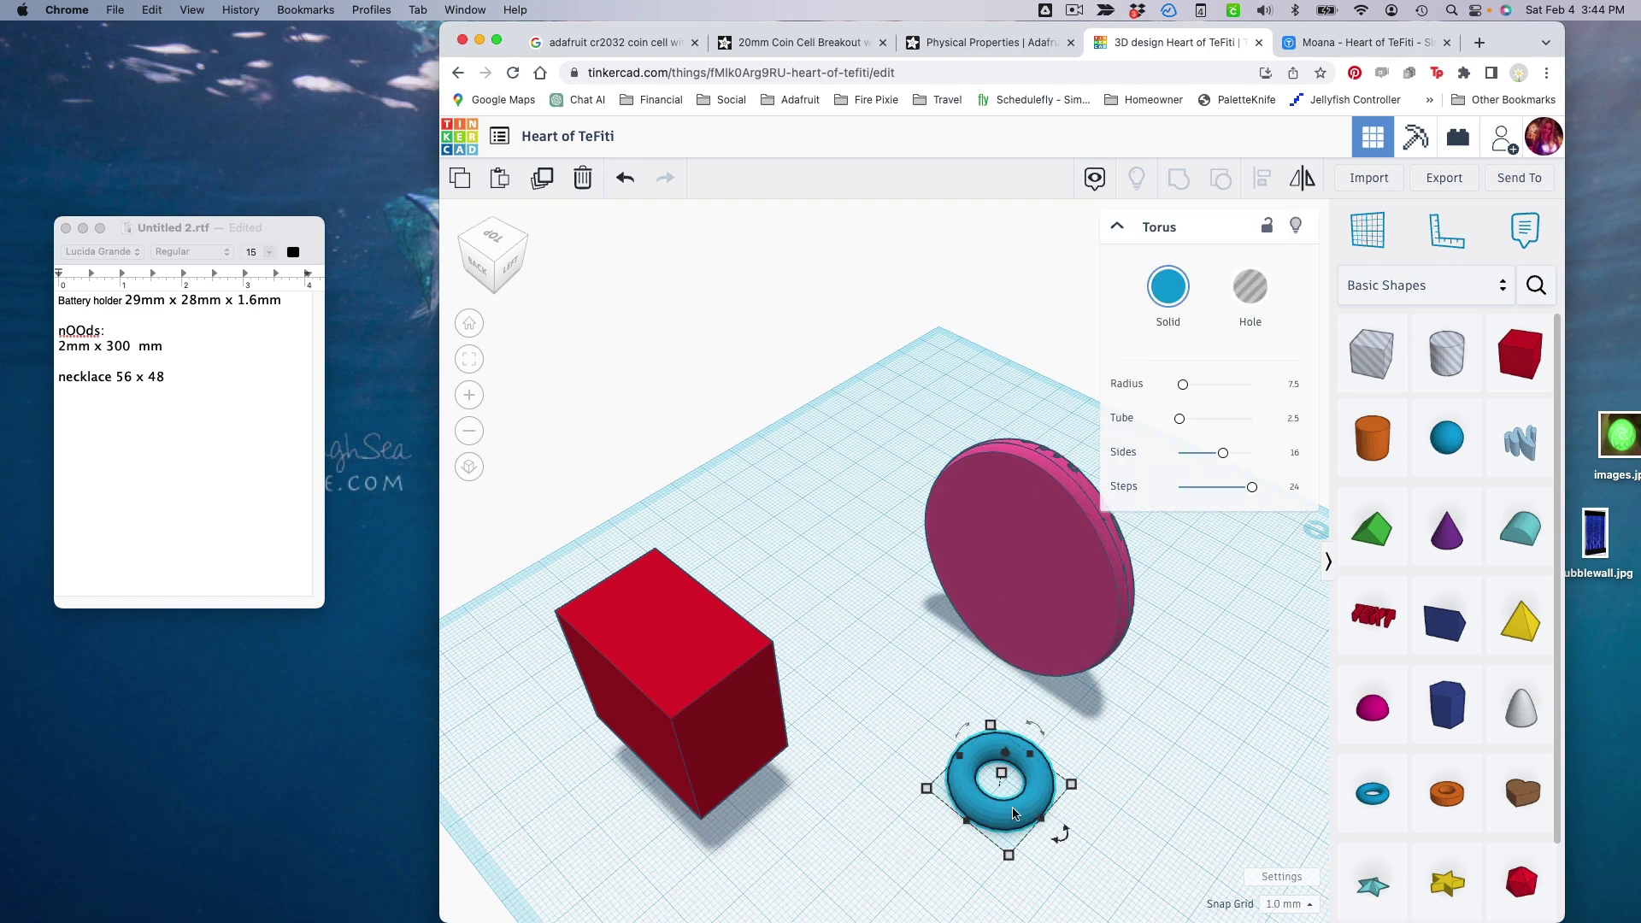
left_click_drag(1183, 385, 1189, 389)
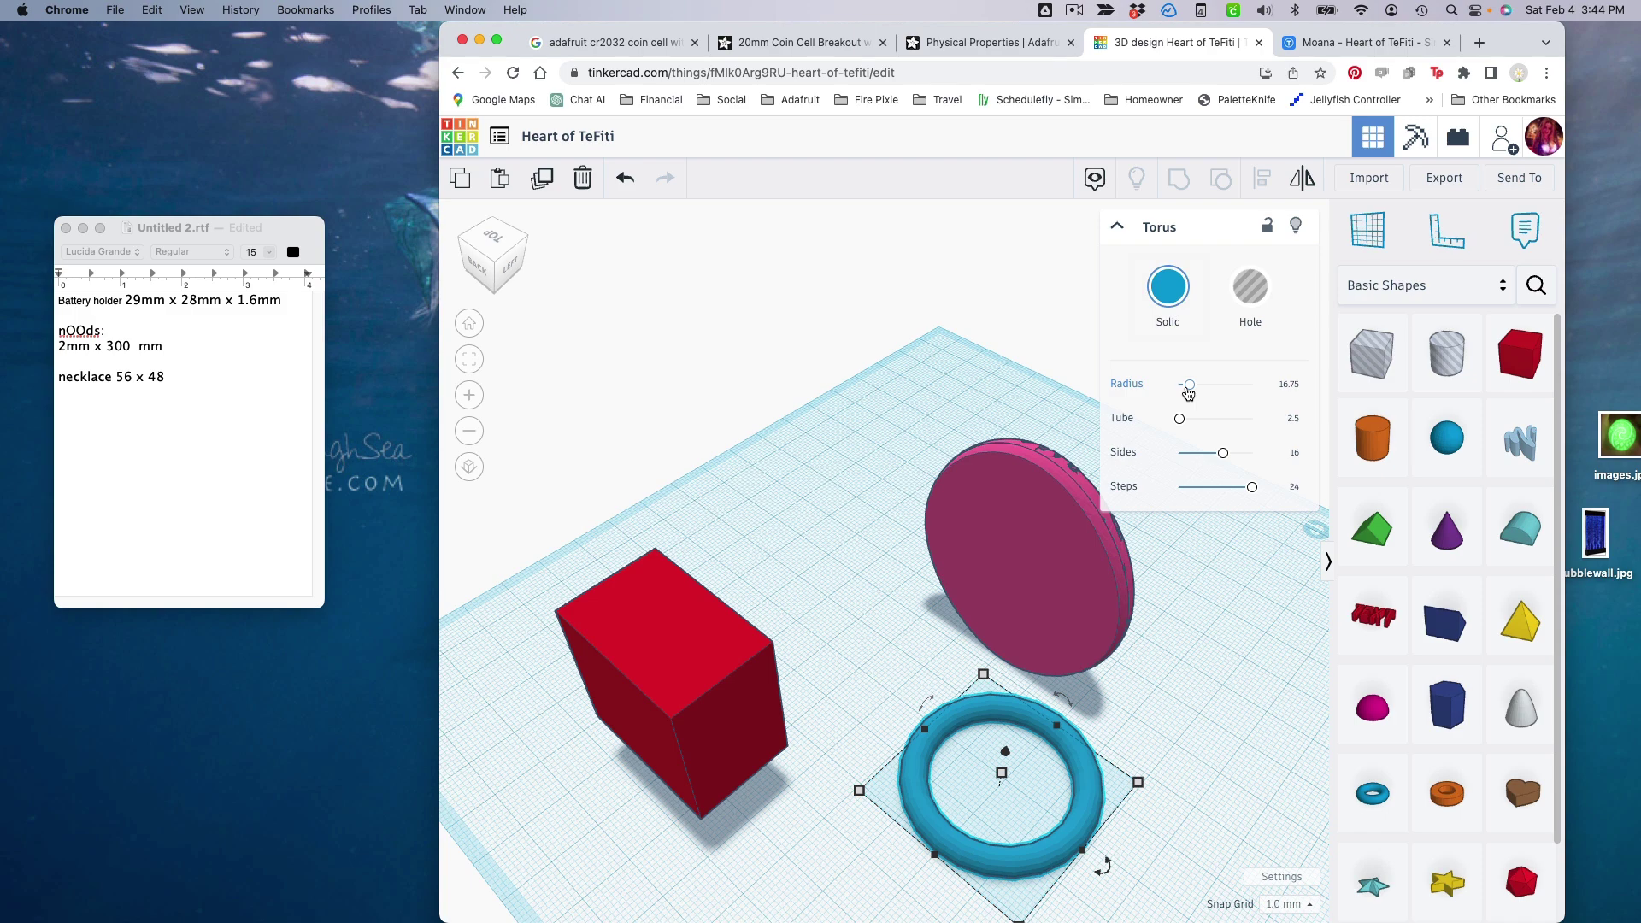
left_click_drag(1188, 393, 1193, 389)
left_click(1283, 385)
type("22.5")
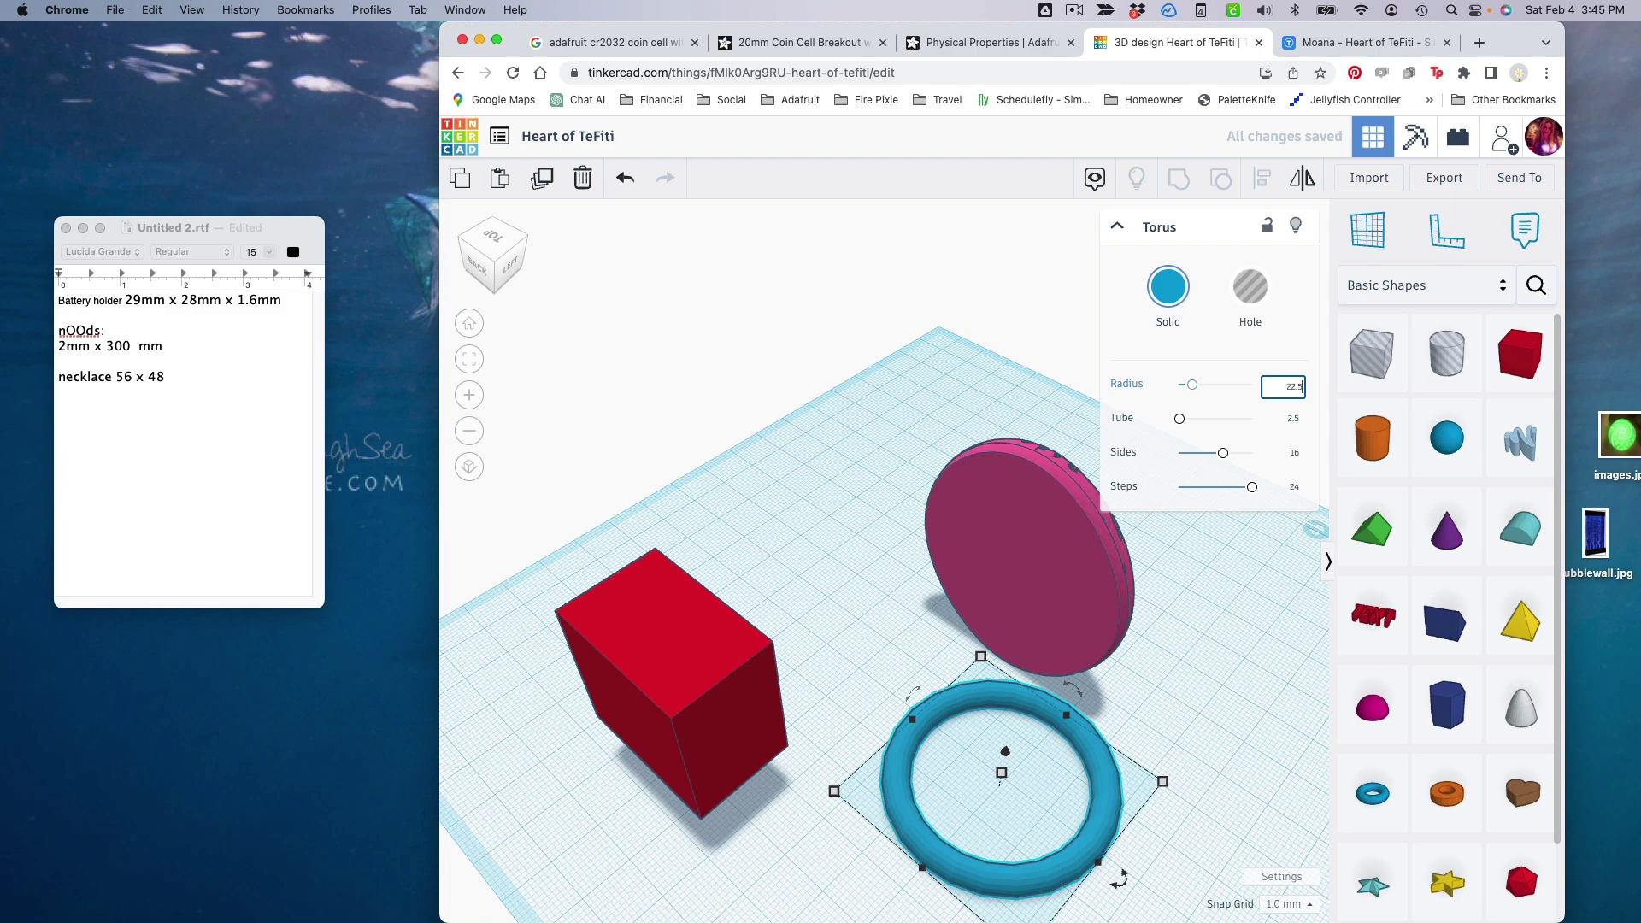
key("Return")
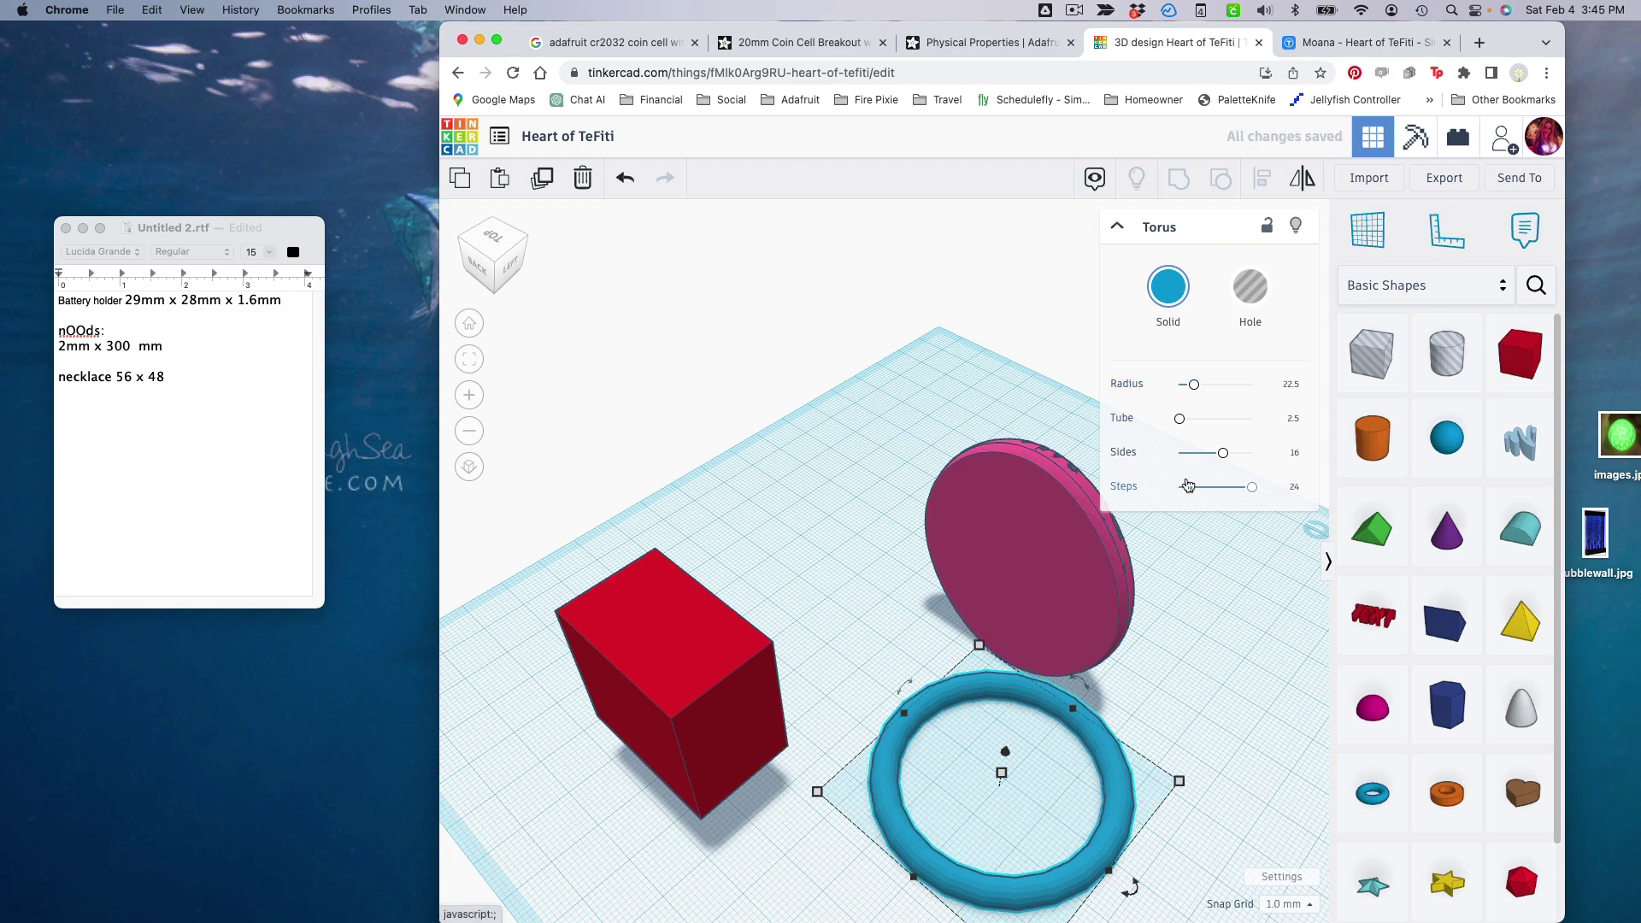
- Reduce the torus's tube value to 1 and check the thinner ring up close
left_click_drag(1182, 422, 1180, 423)
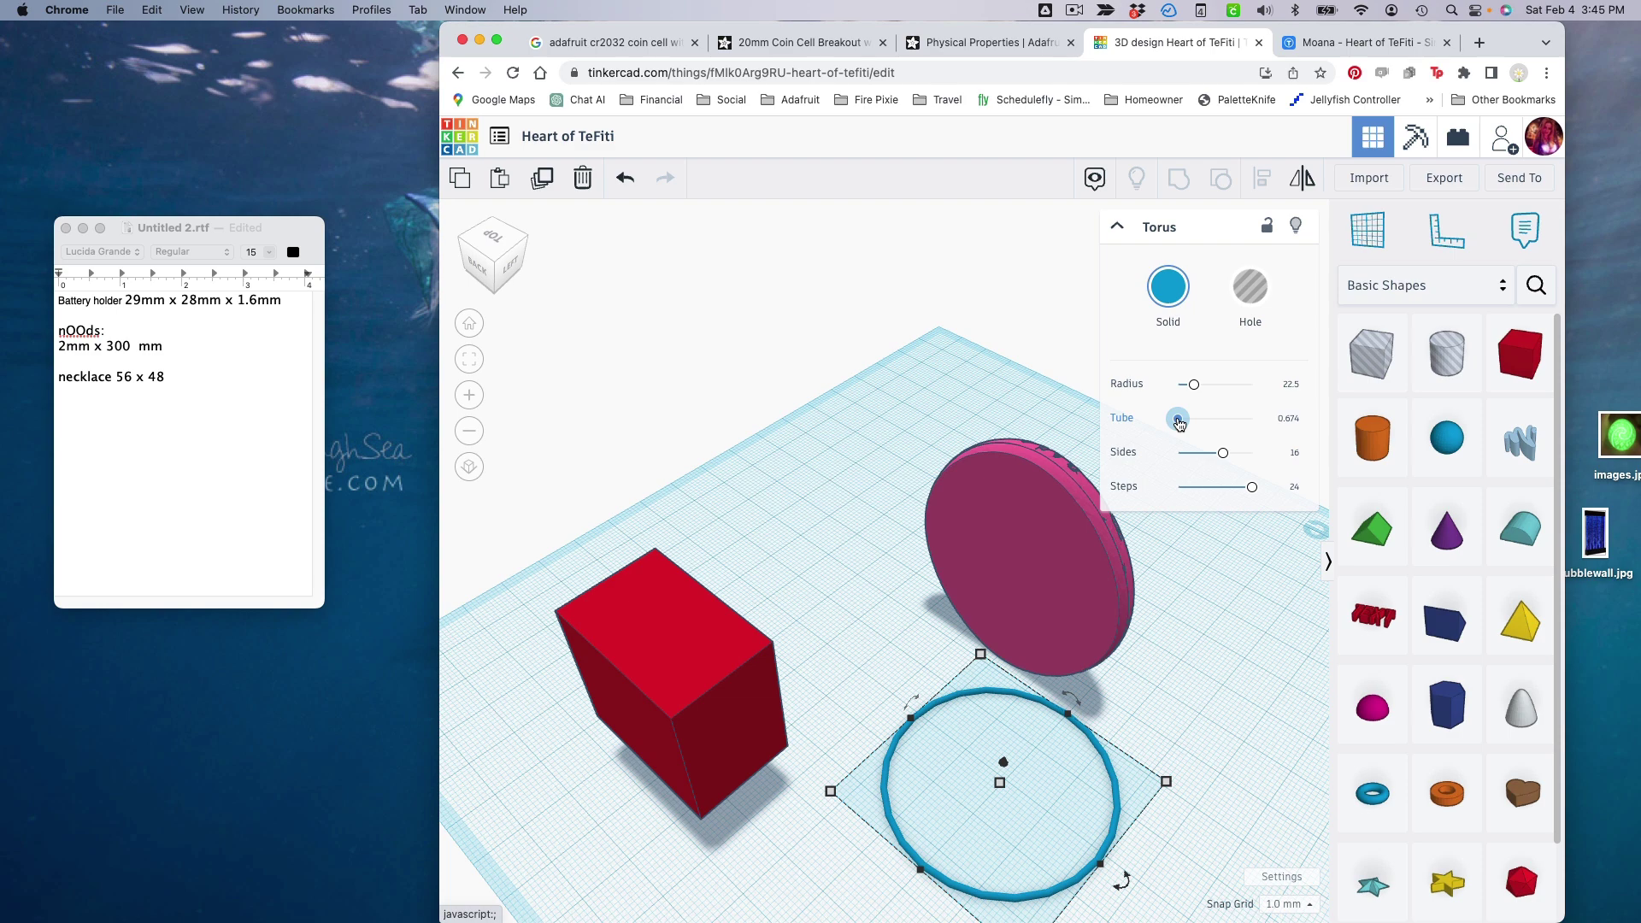
left_click_drag(1180, 423, 1178, 418)
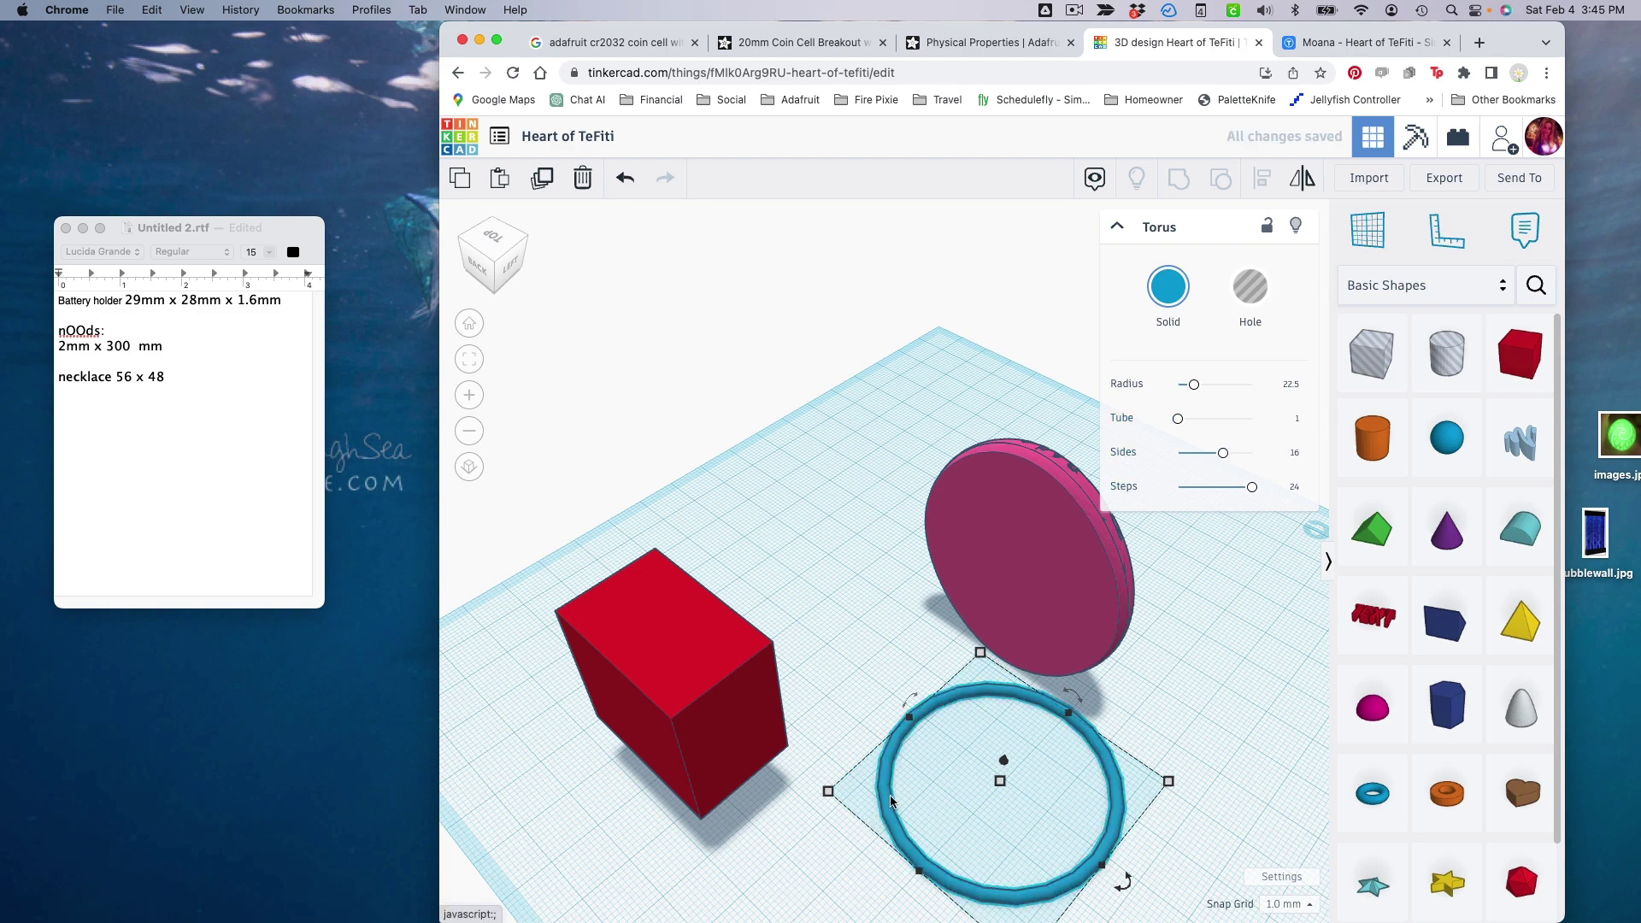
scroll(916, 767, "up", 3)
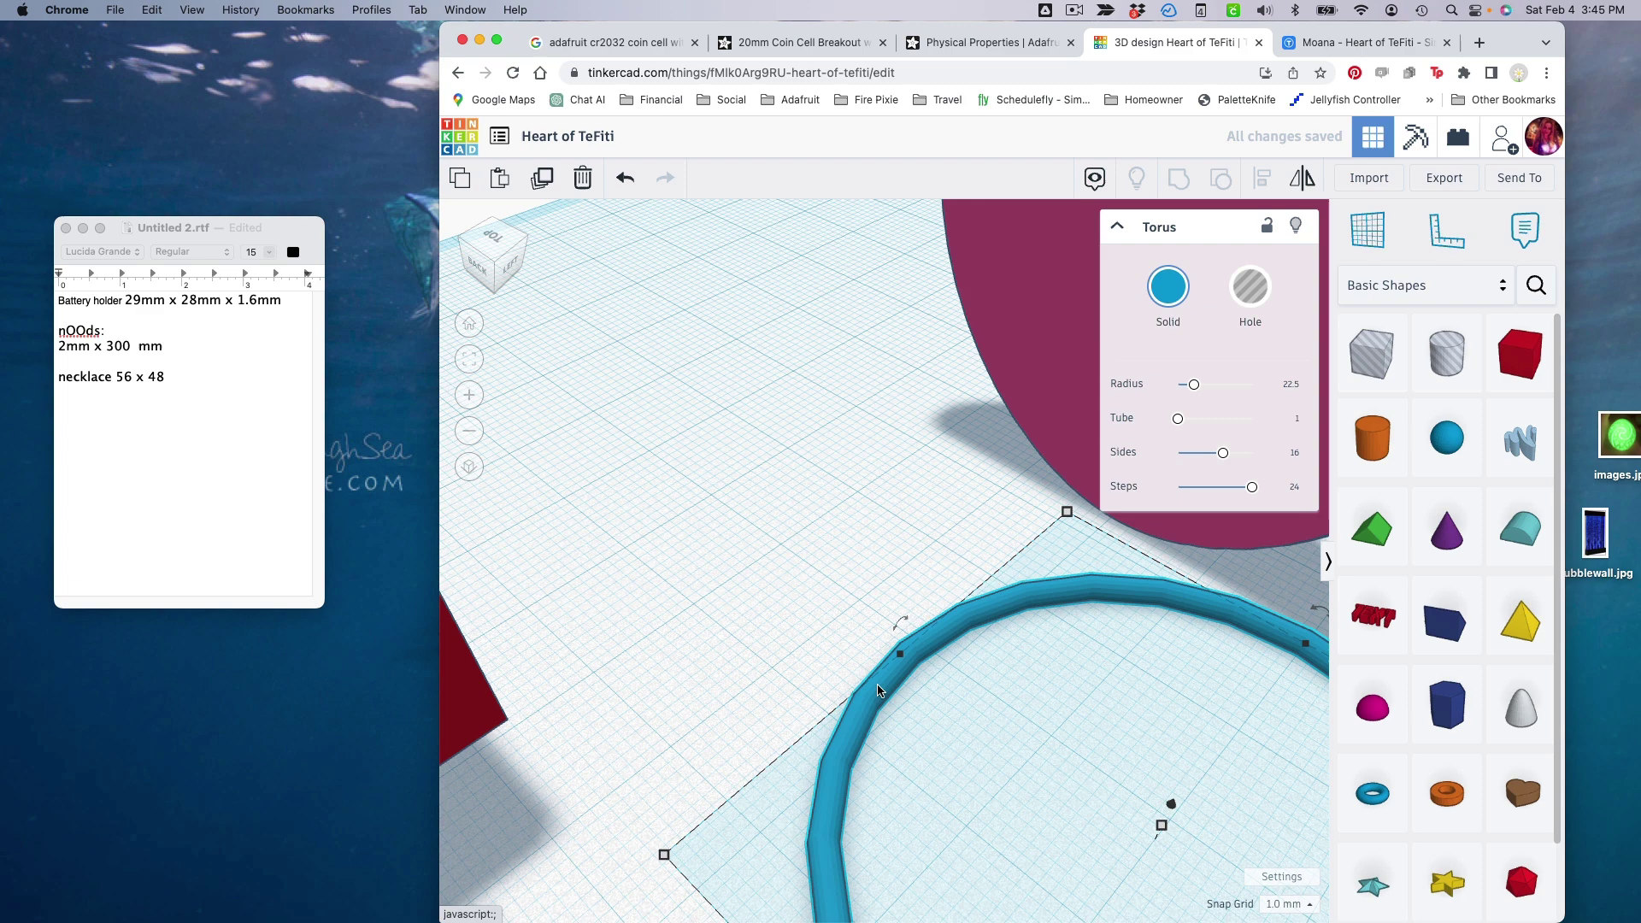
scroll(916, 677, "down", 3)
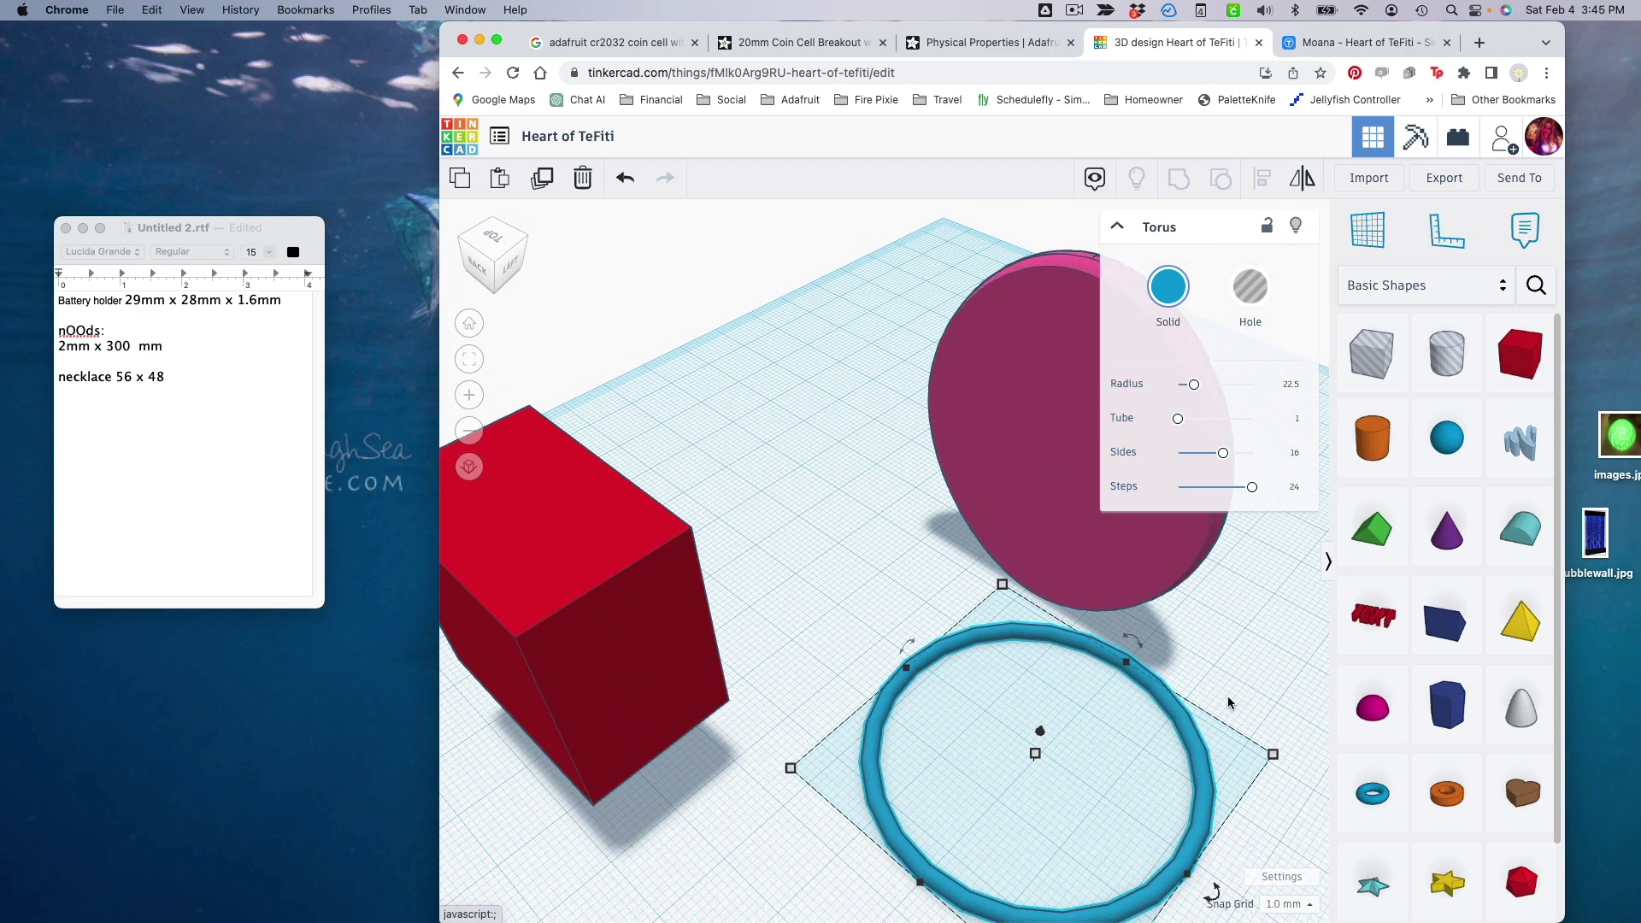
- Add a second torus inside the large ring with tube 1 and radius 16.75, and position it roughly at the ring's centre
left_click(1263, 617)
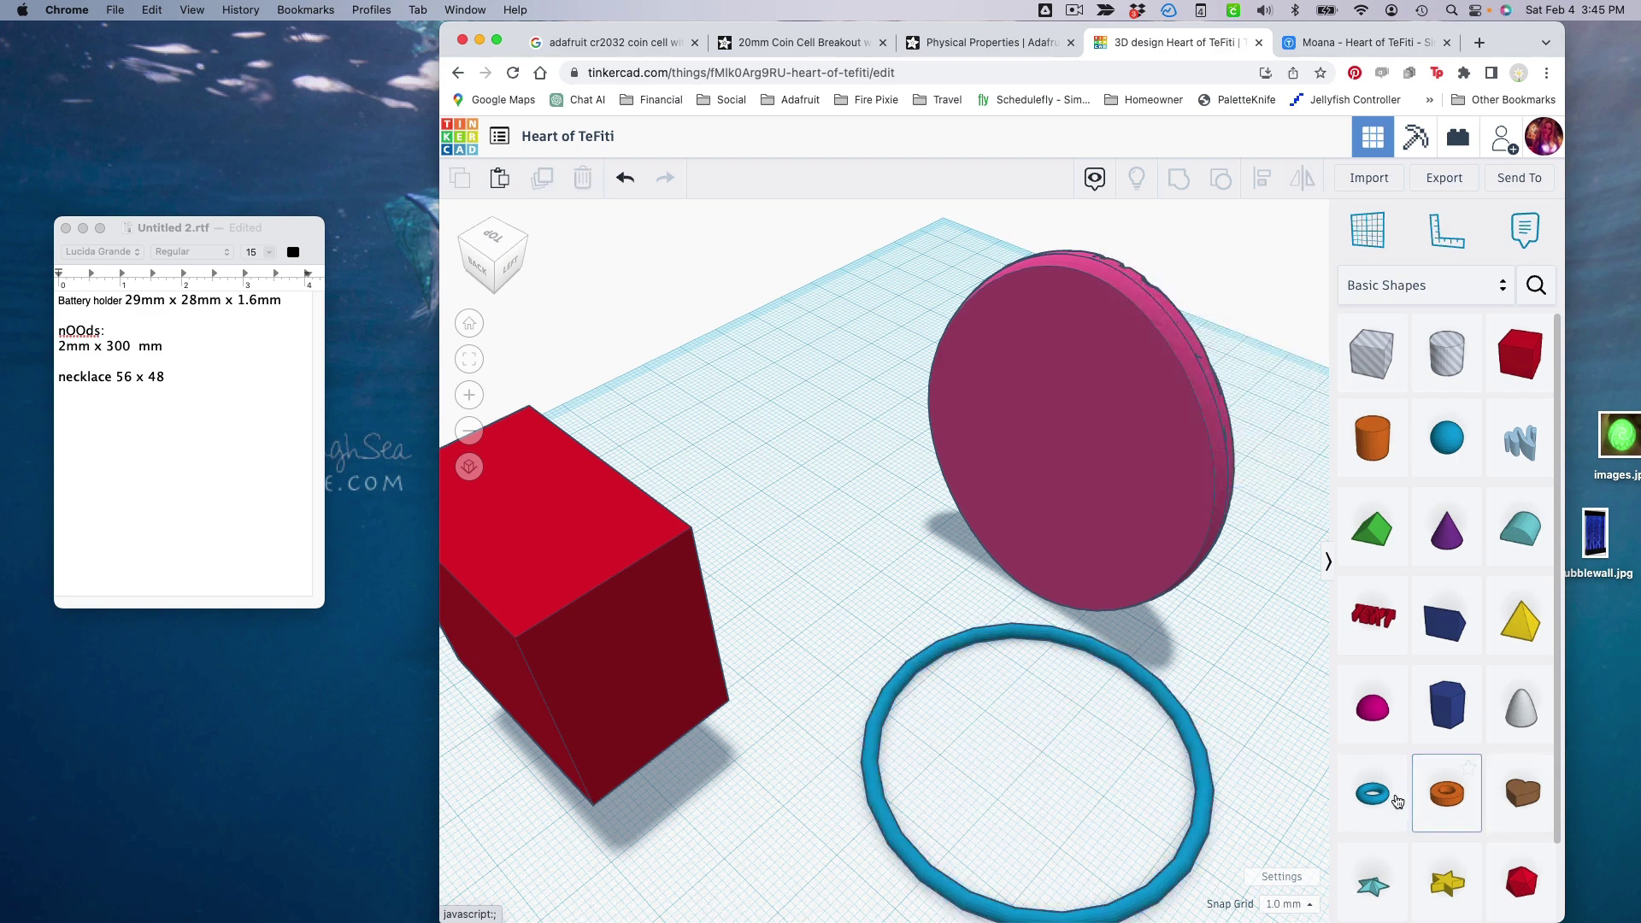
left_click_drag(1371, 795, 1000, 760)
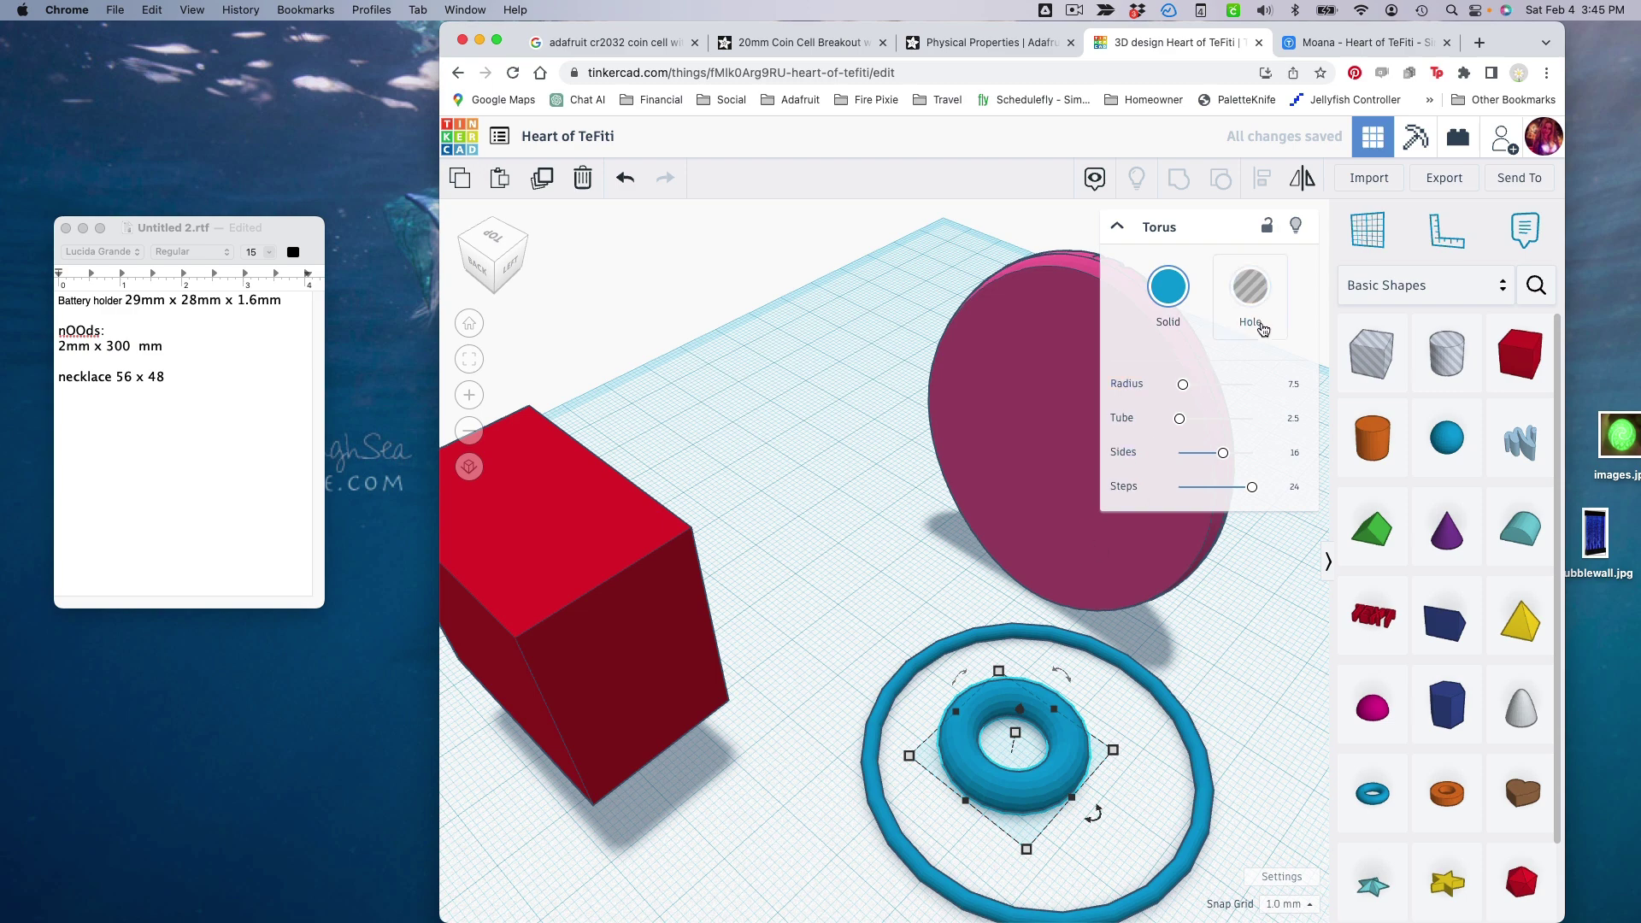
left_click(1293, 418)
type("1")
left_click(1204, 385)
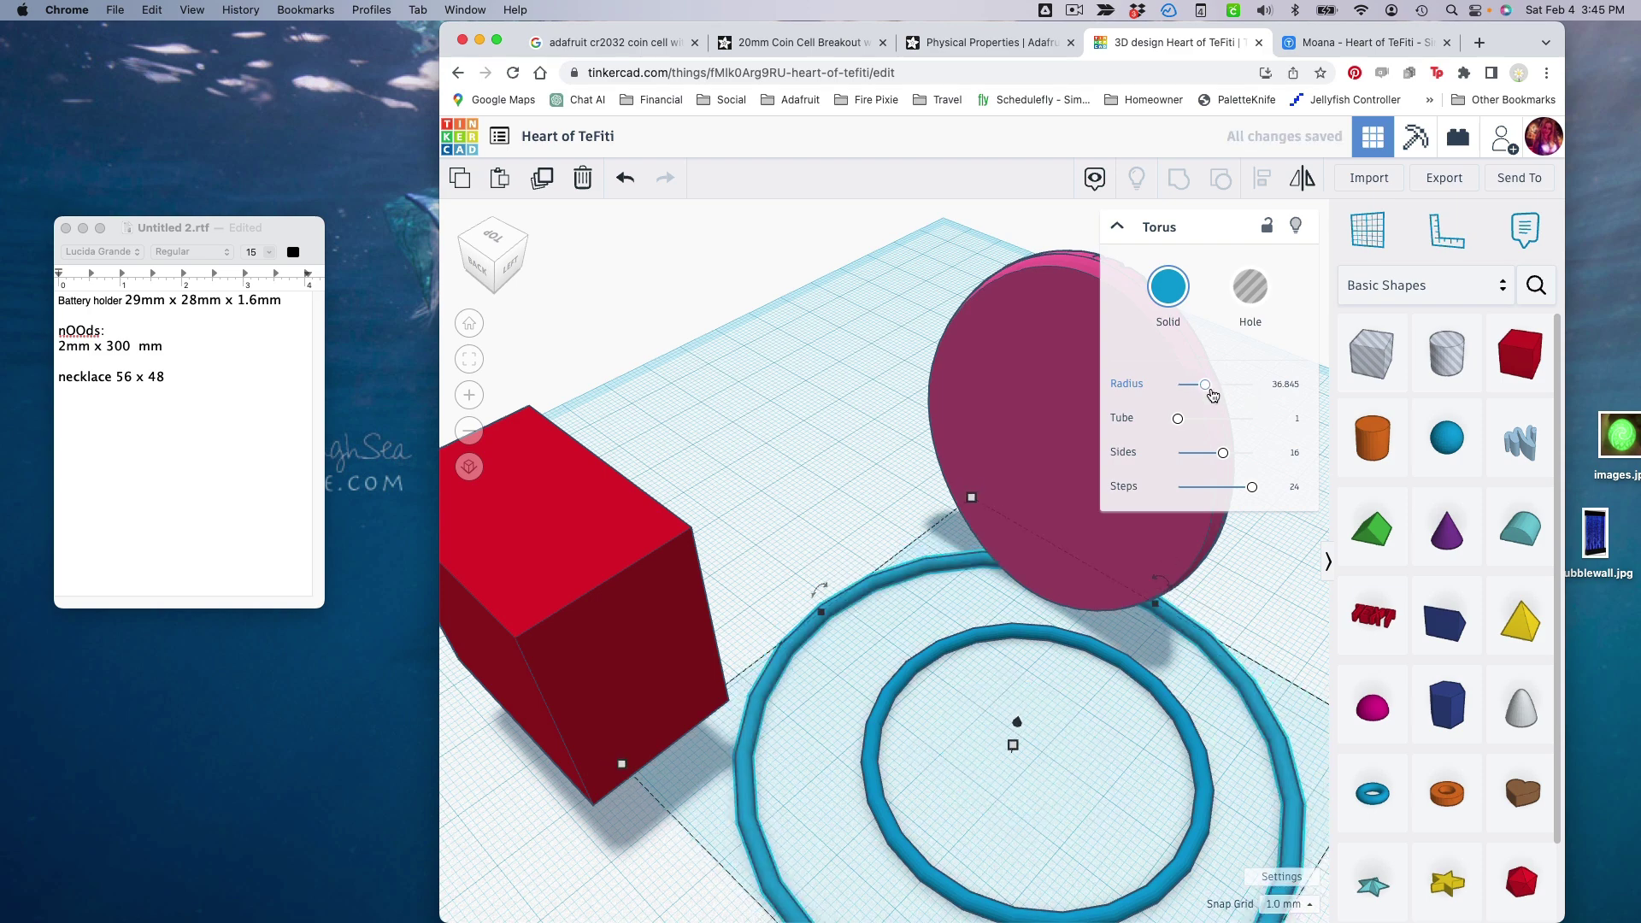
left_click_drag(1207, 387, 1195, 394)
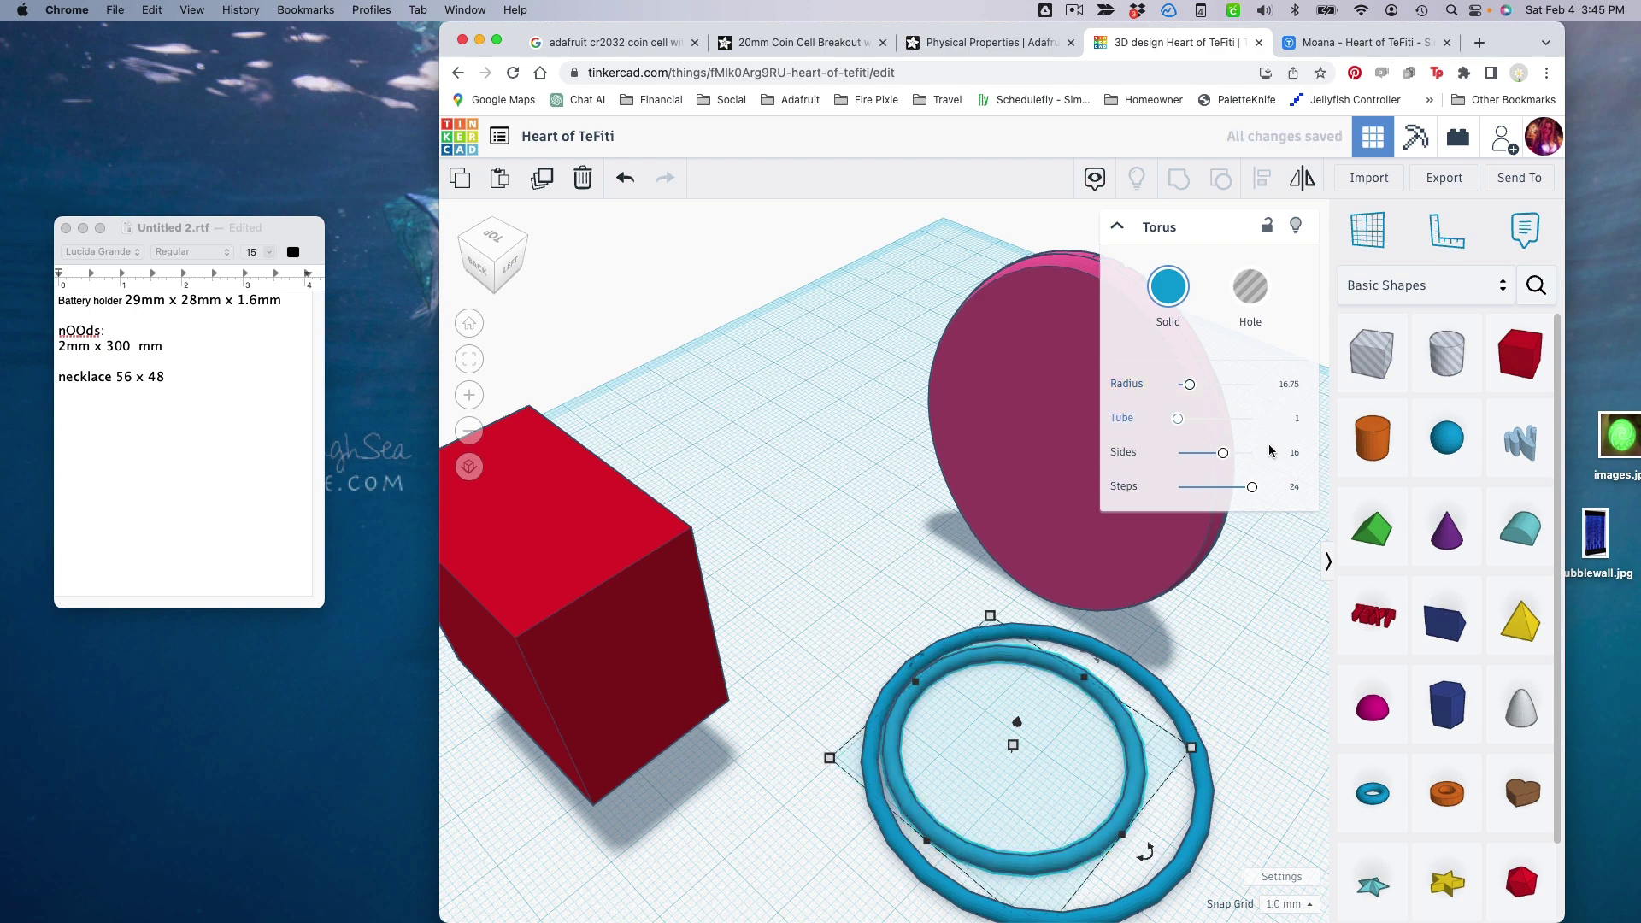
left_click_drag(1137, 751, 1163, 763)
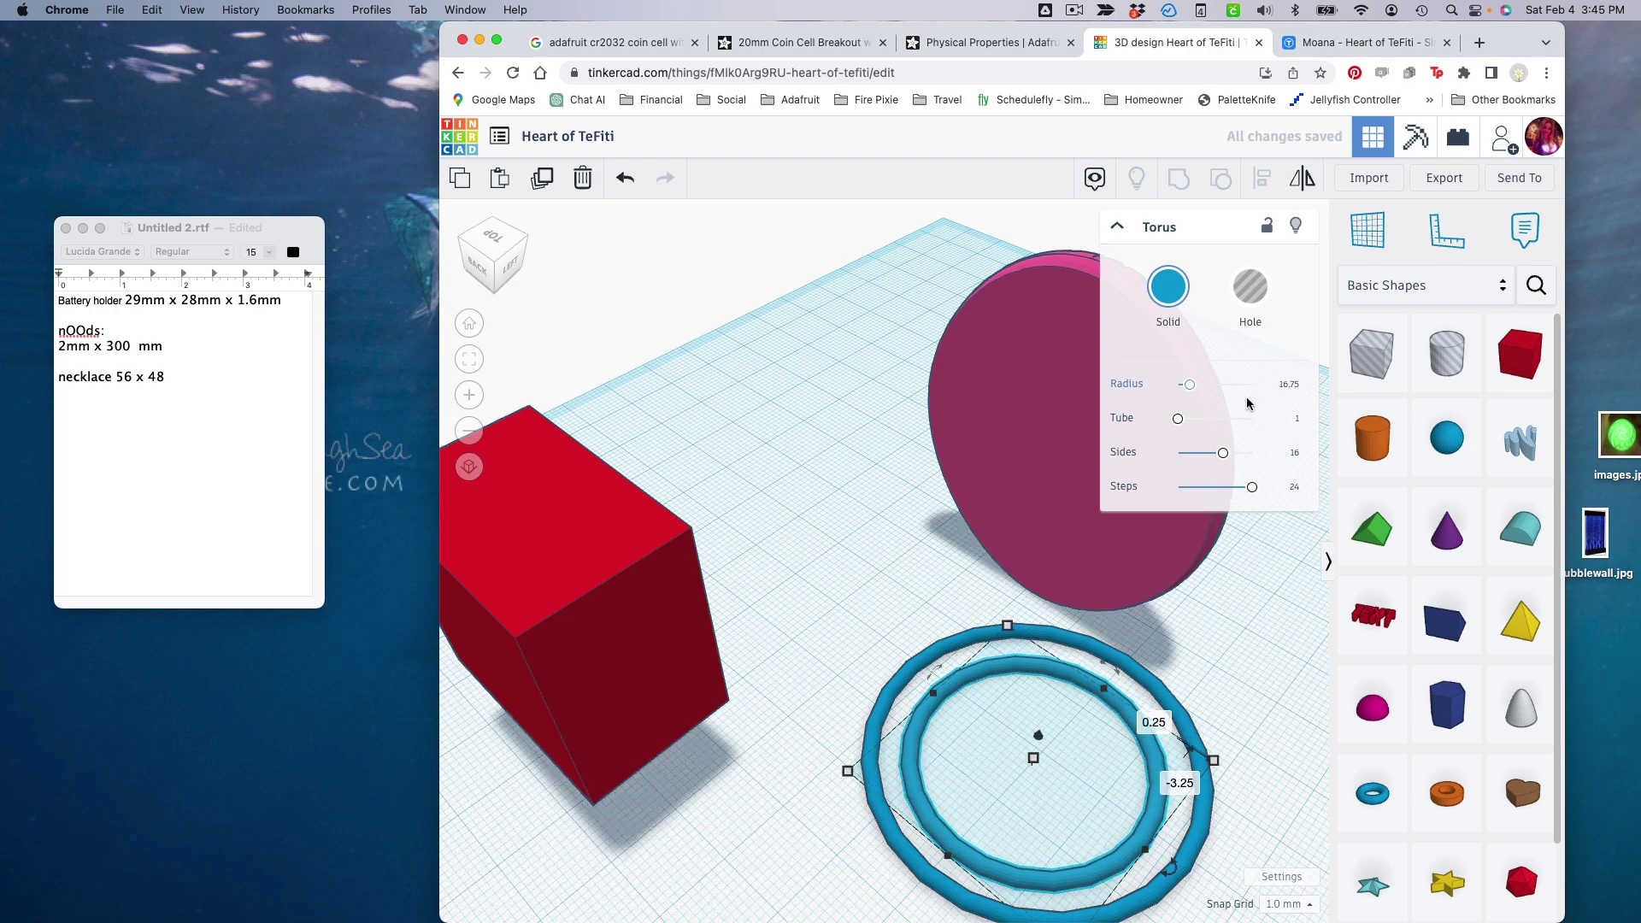
- Add a third torus inside the two rings with tube 1 and radius 10
left_click(1373, 793)
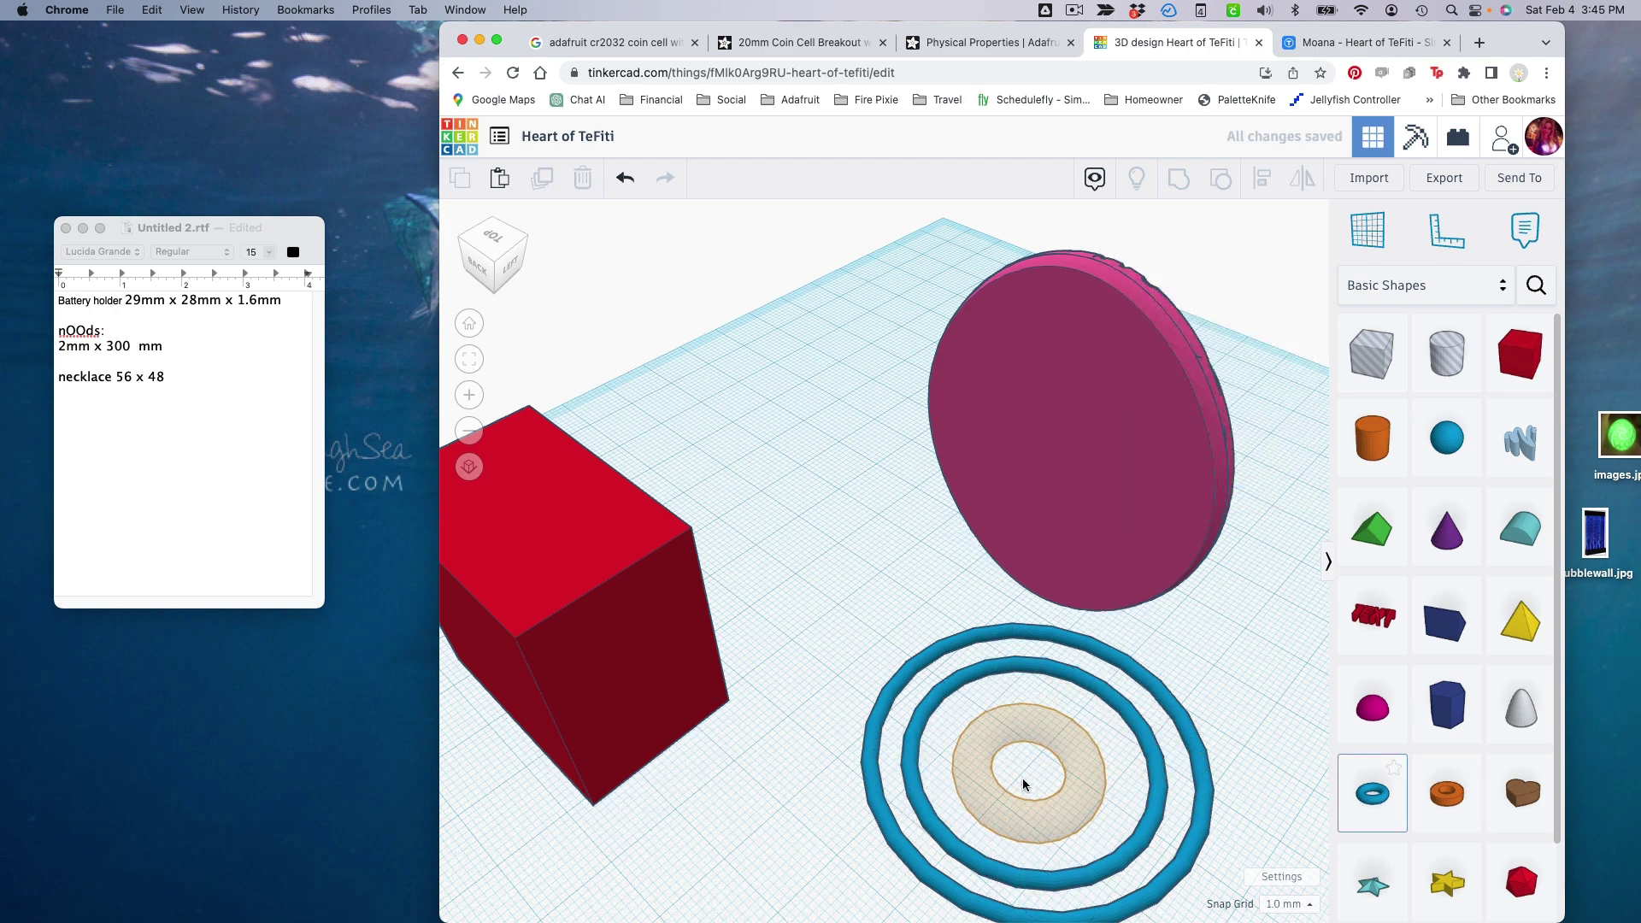
left_click(1023, 777)
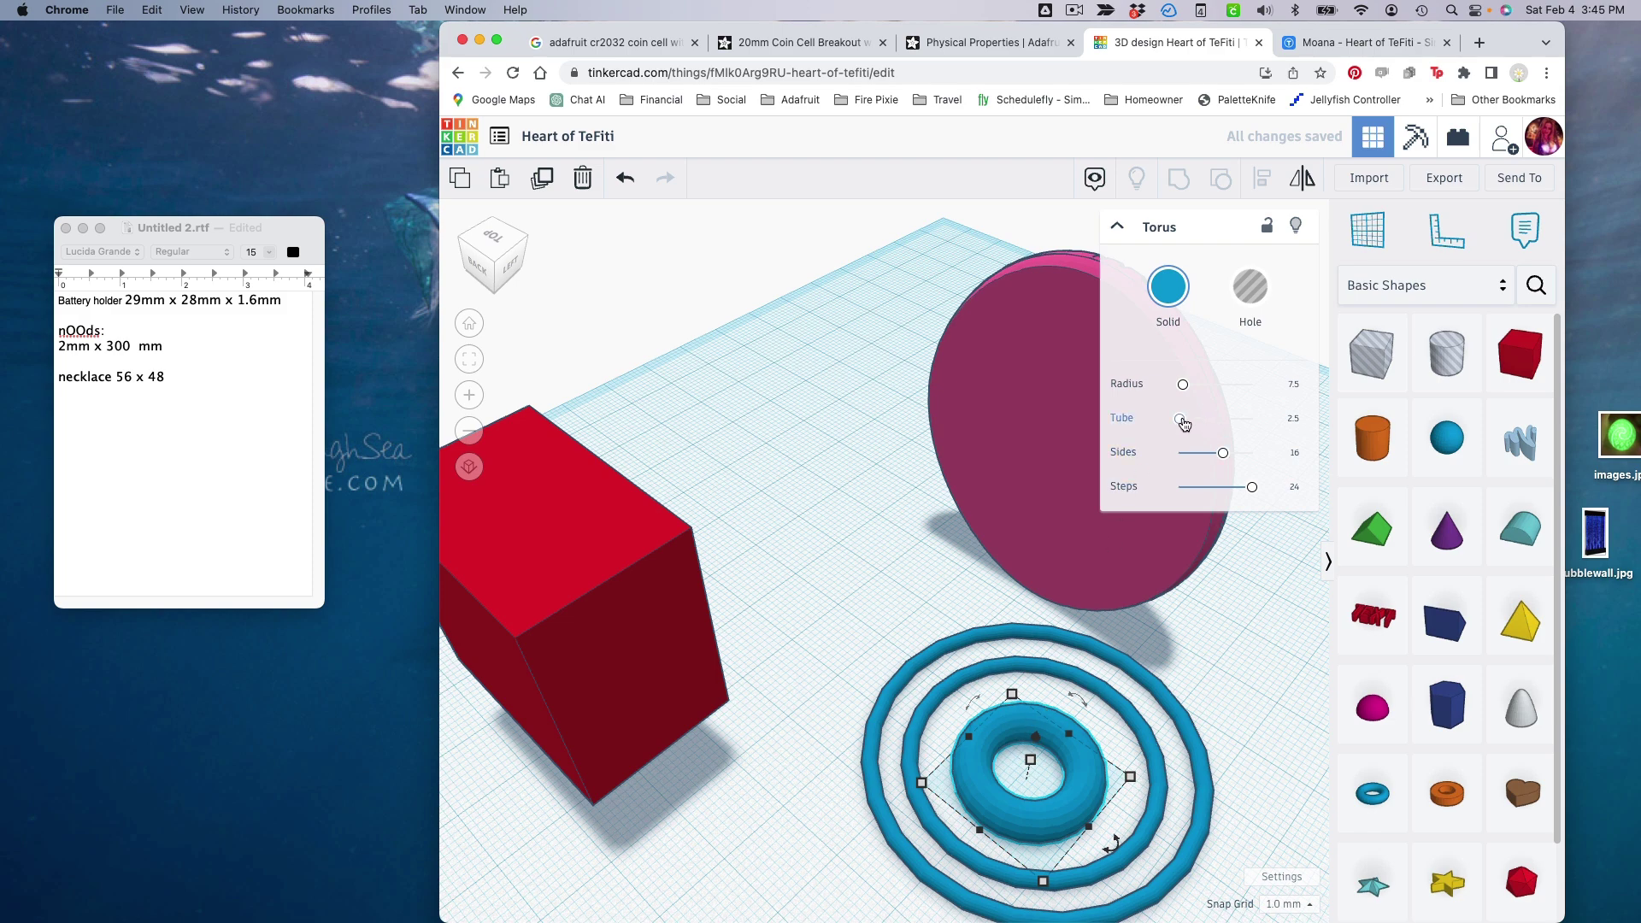
left_click(1293, 419)
type("1")
key("Return")
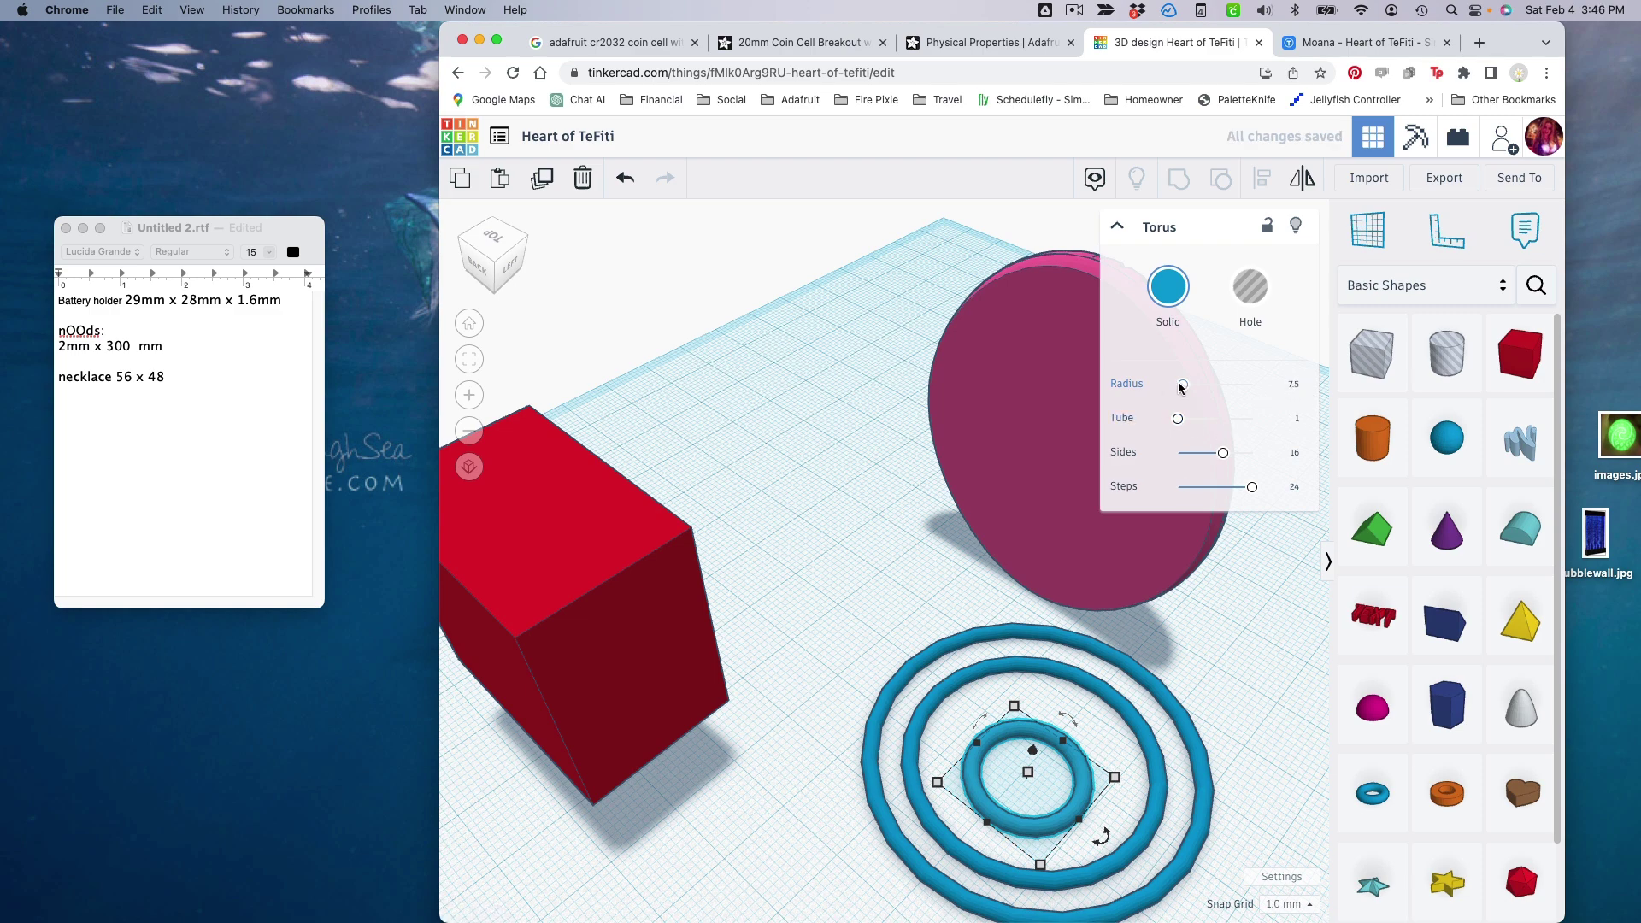
left_click_drag(1180, 386, 1187, 387)
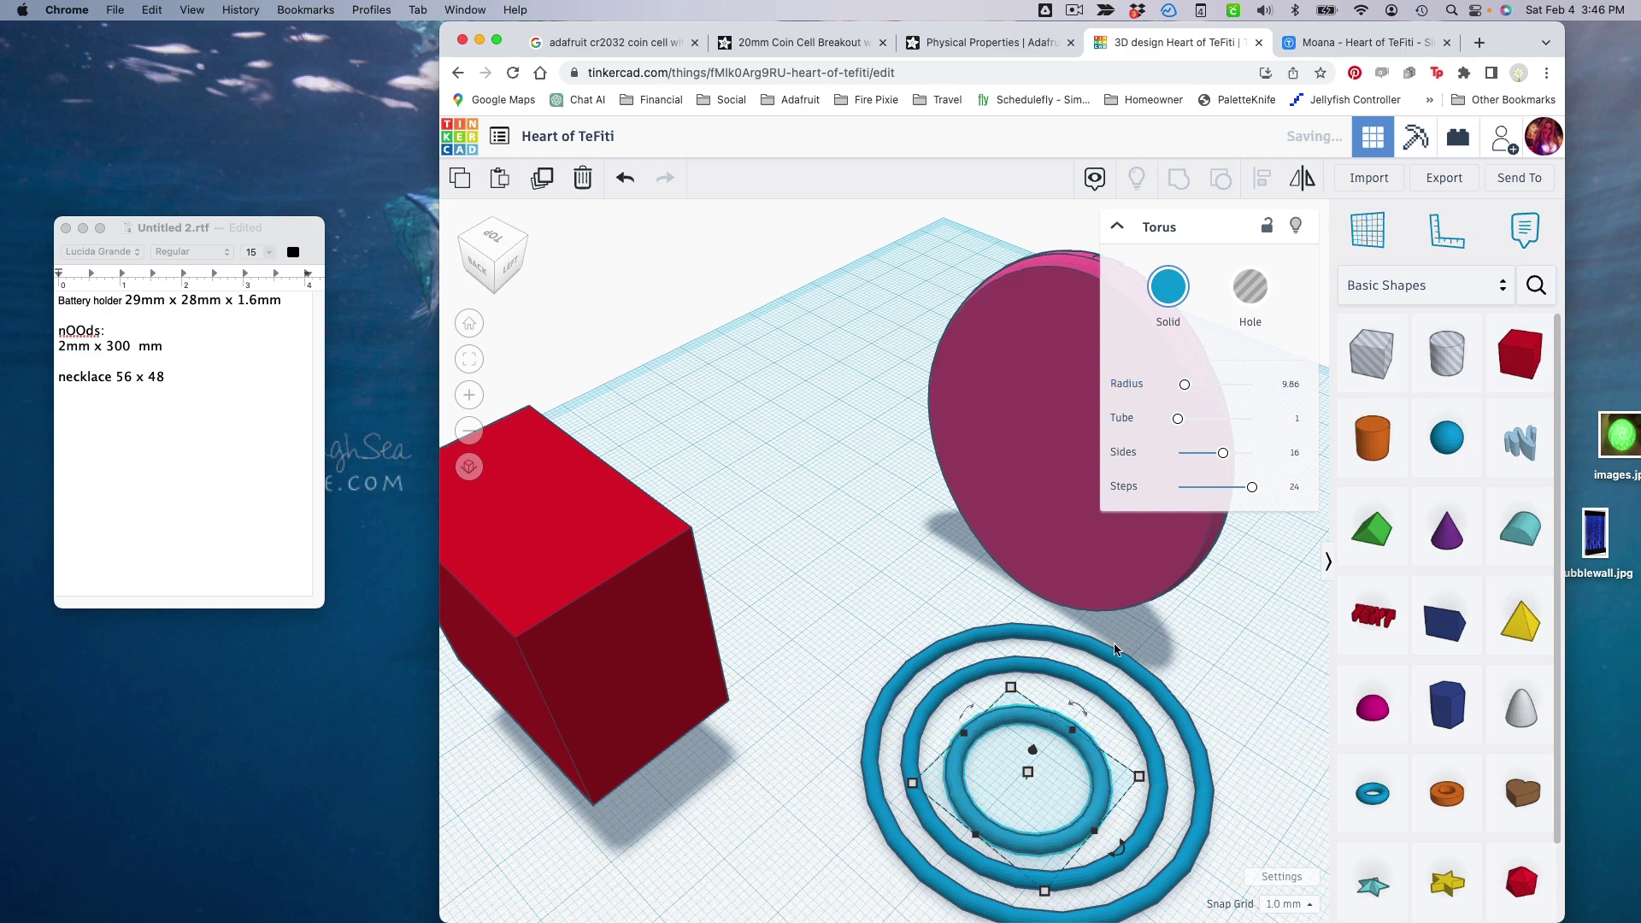
left_click(1268, 390)
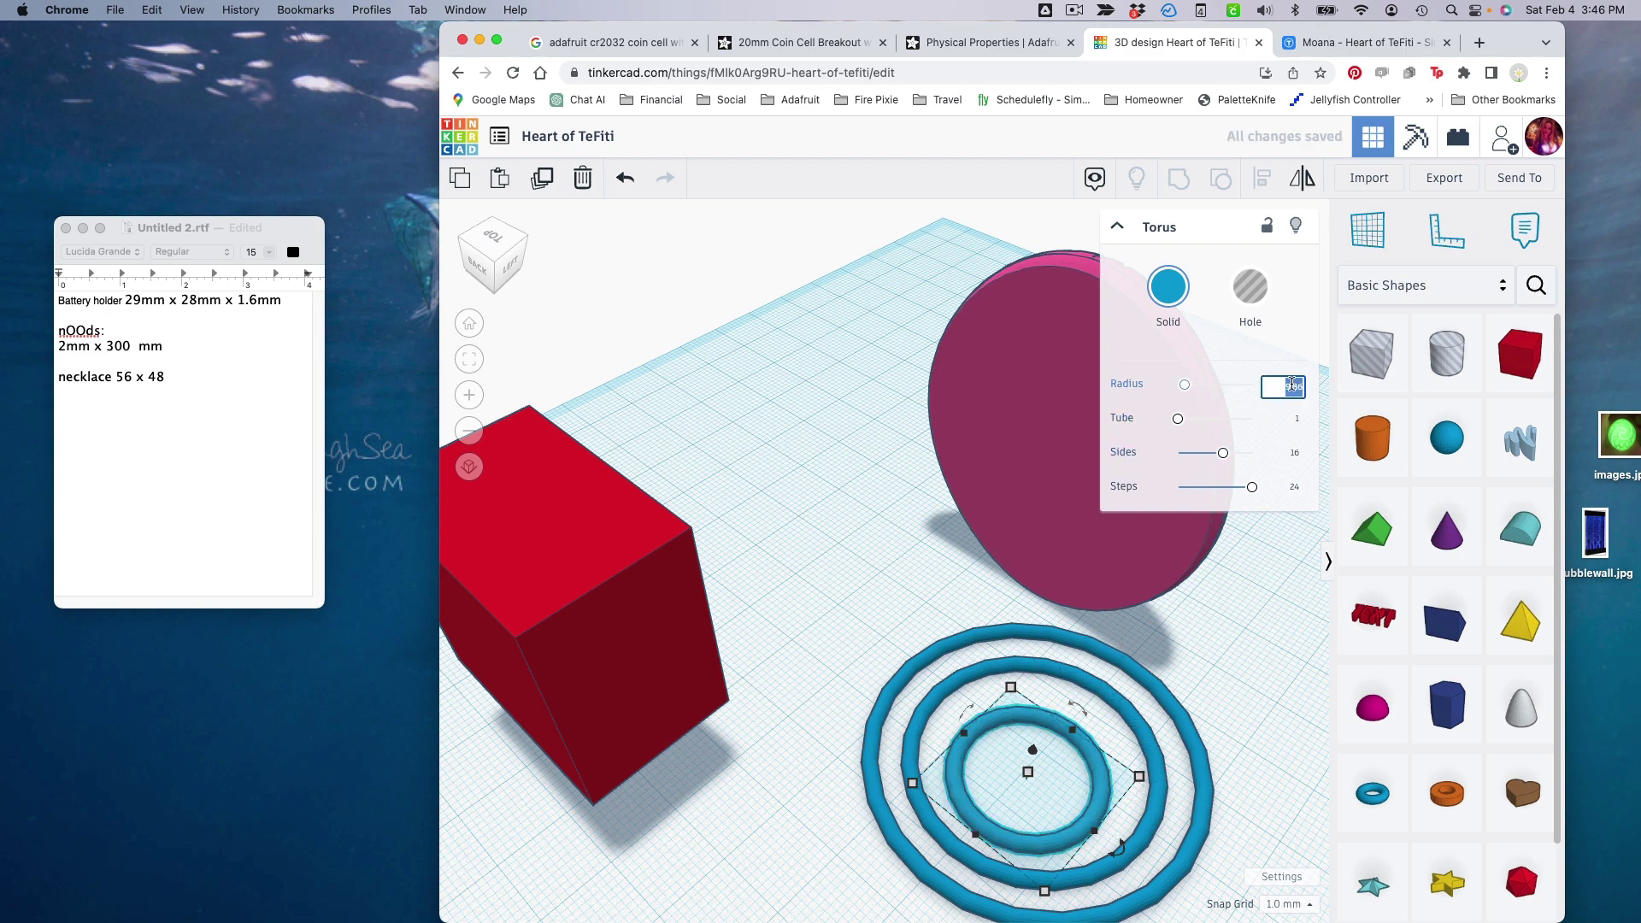
type("10")
key("Return")
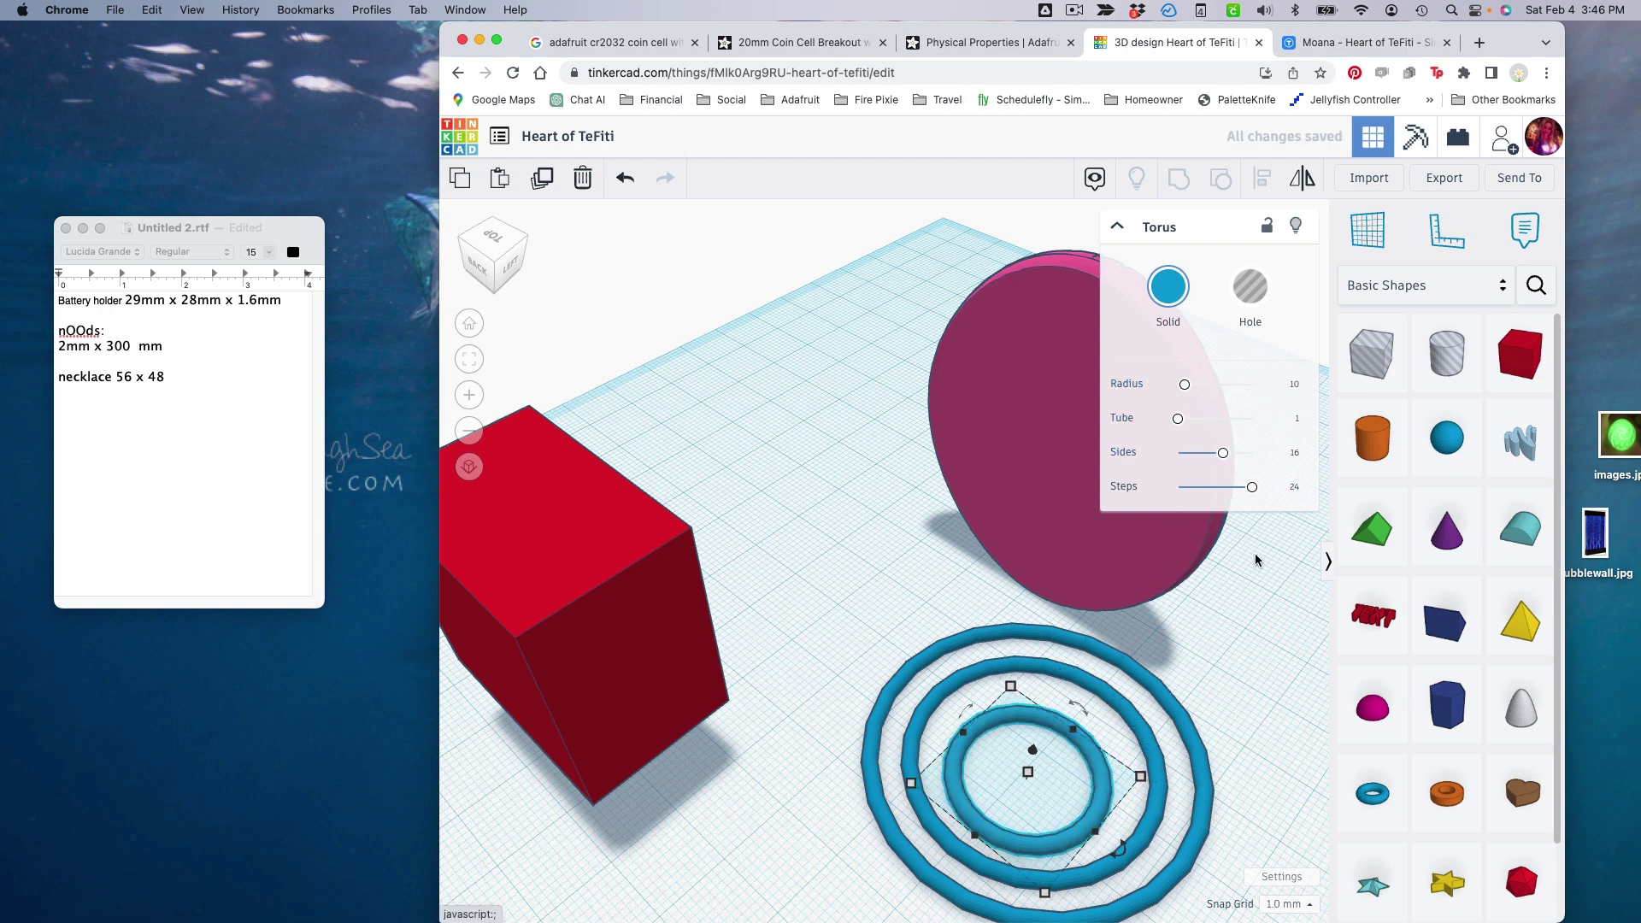
left_click(1203, 614)
left_click_drag(864, 605, 1002, 741)
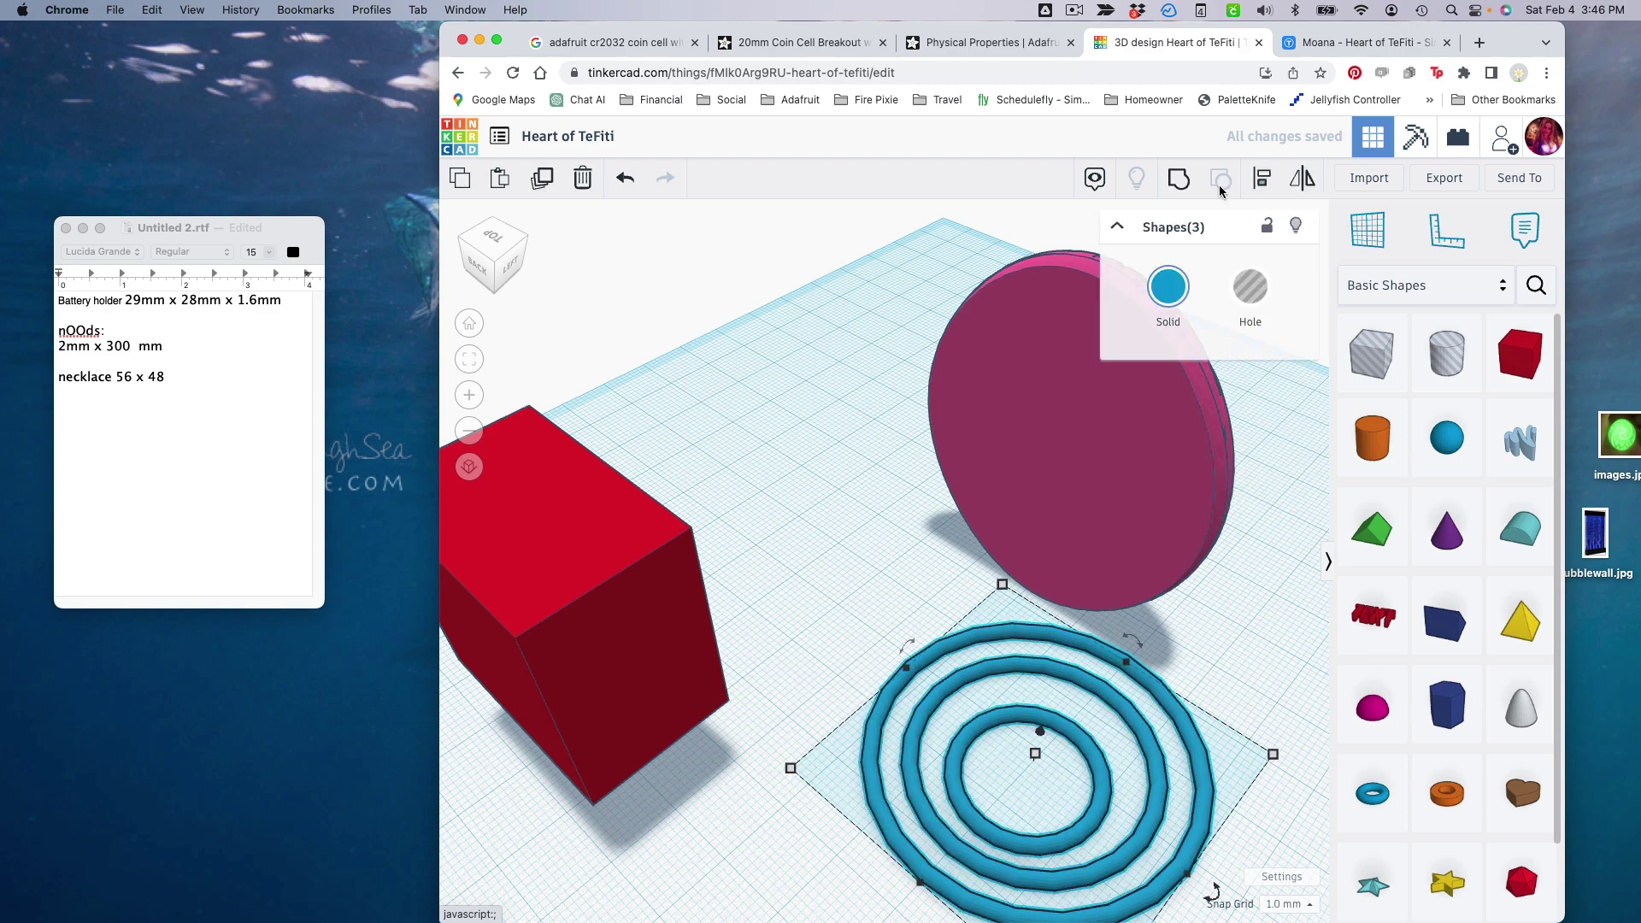
left_click(1178, 181)
key("super+z")
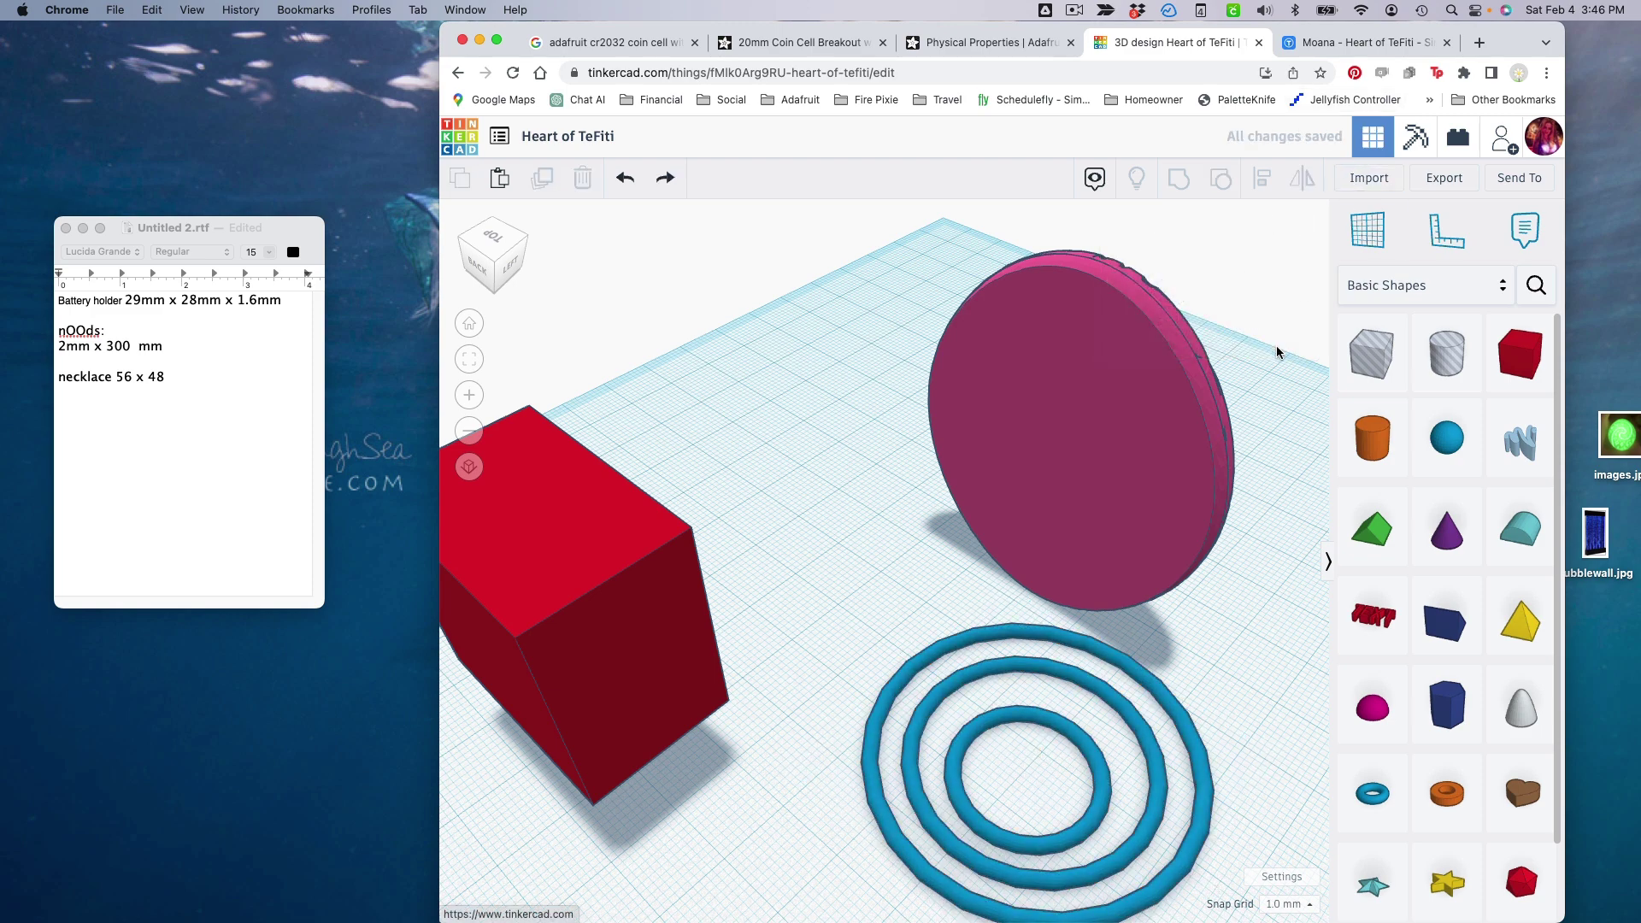
- Align the three rings on a common centre along both workplane axes and group them
left_click_drag(854, 648, 979, 774)
left_click(1265, 180)
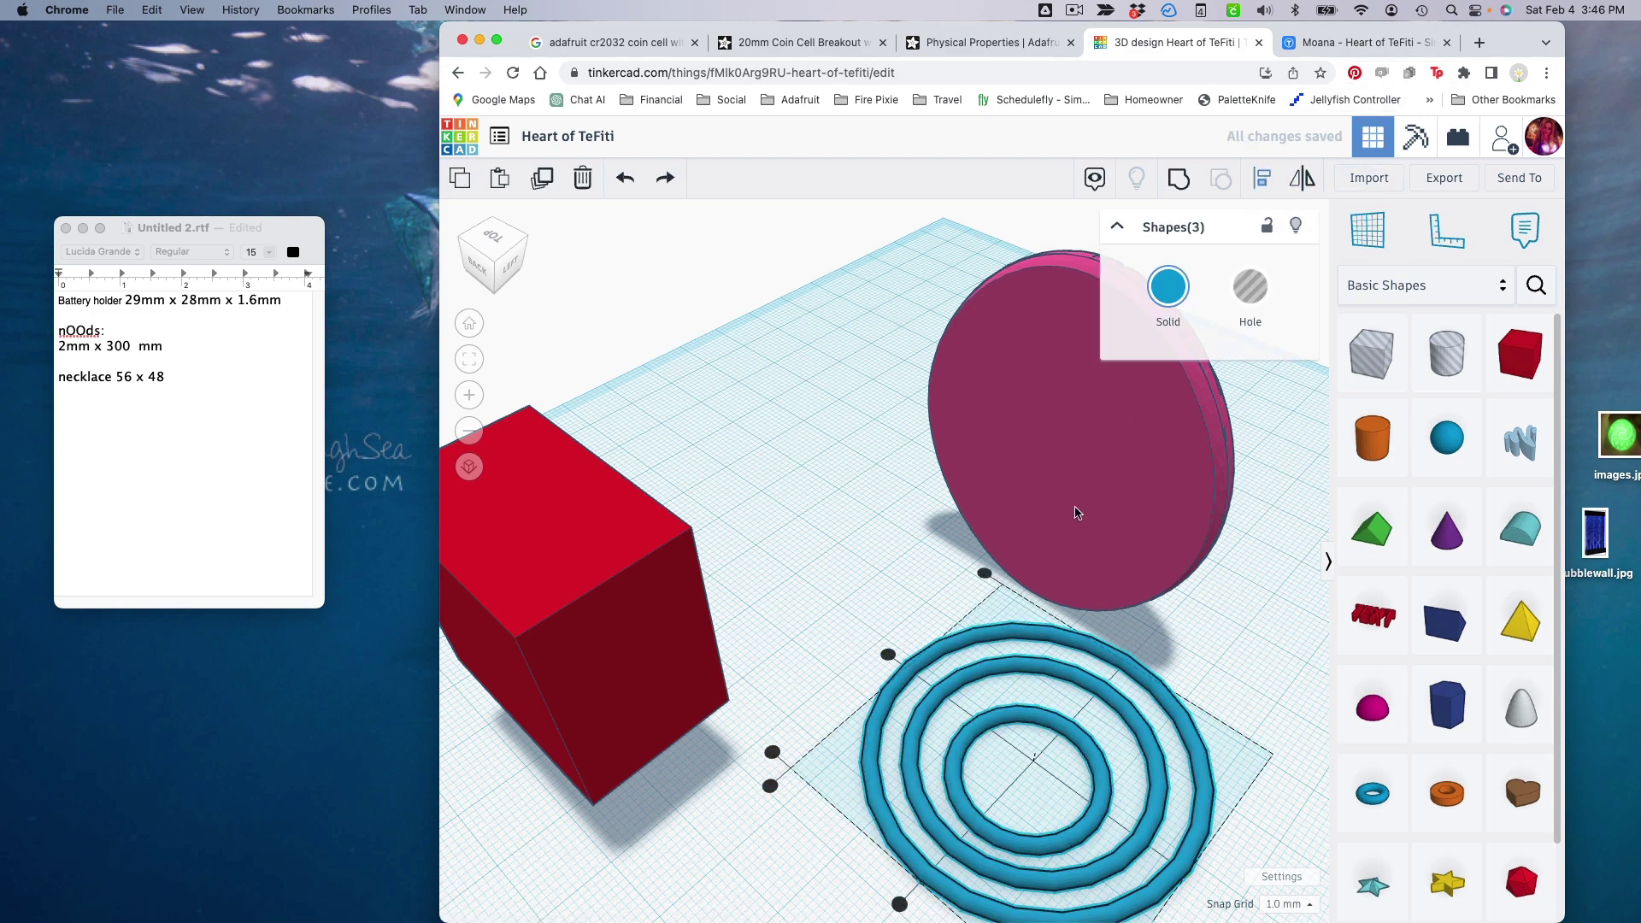
left_click(900, 903)
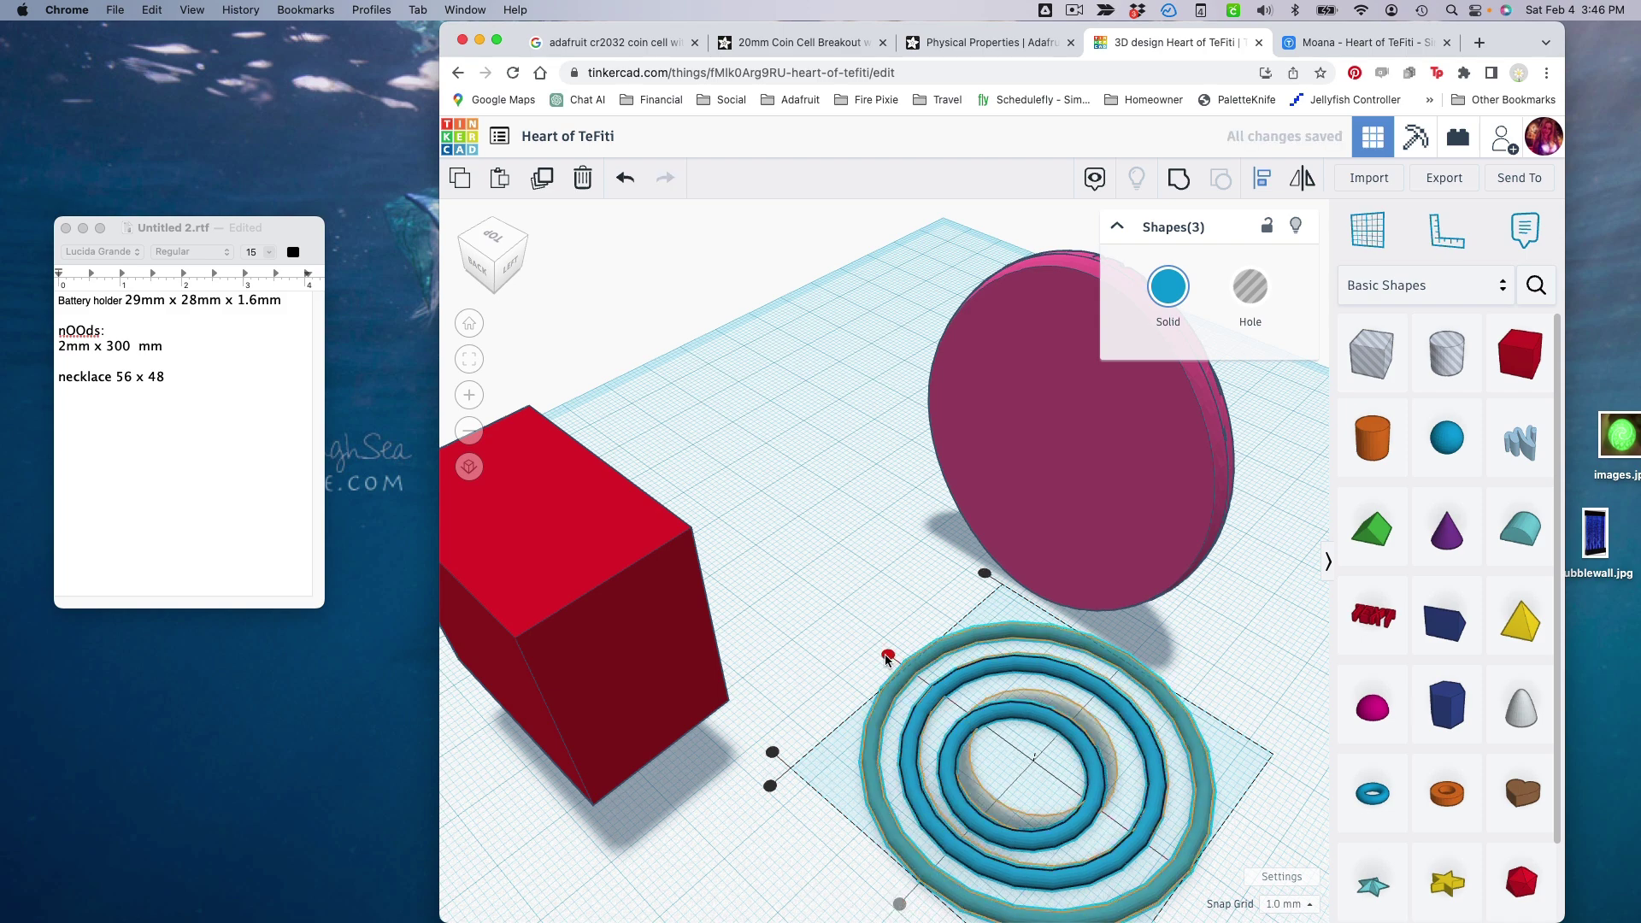
left_click(889, 655)
left_click(853, 615)
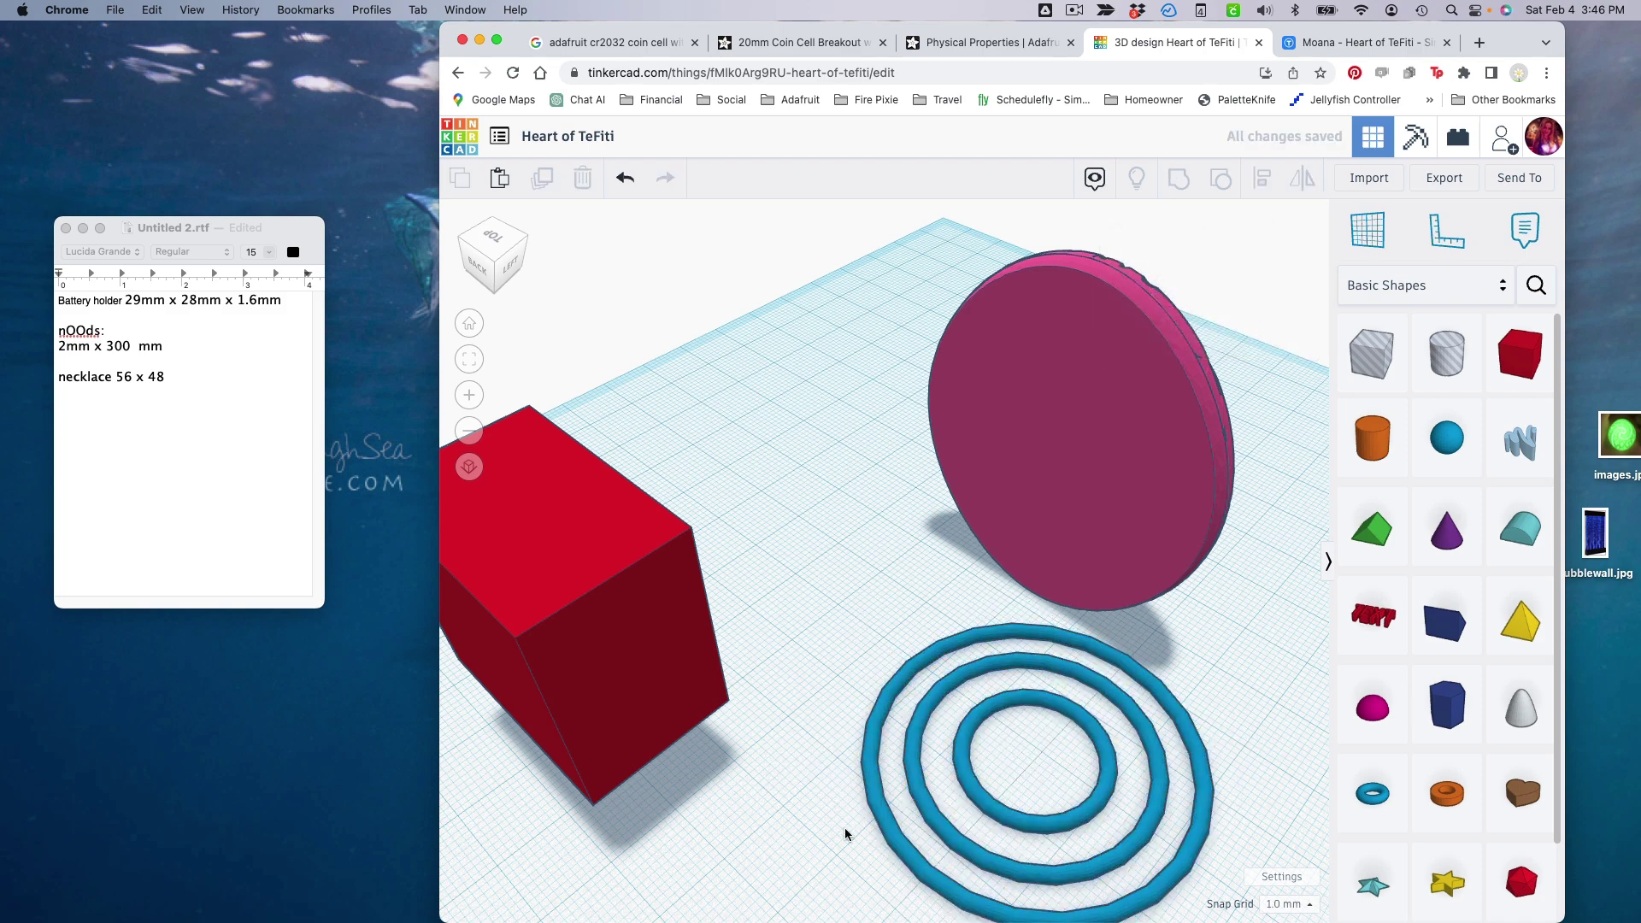
left_click_drag(998, 779, 913, 742)
left_click(1179, 178)
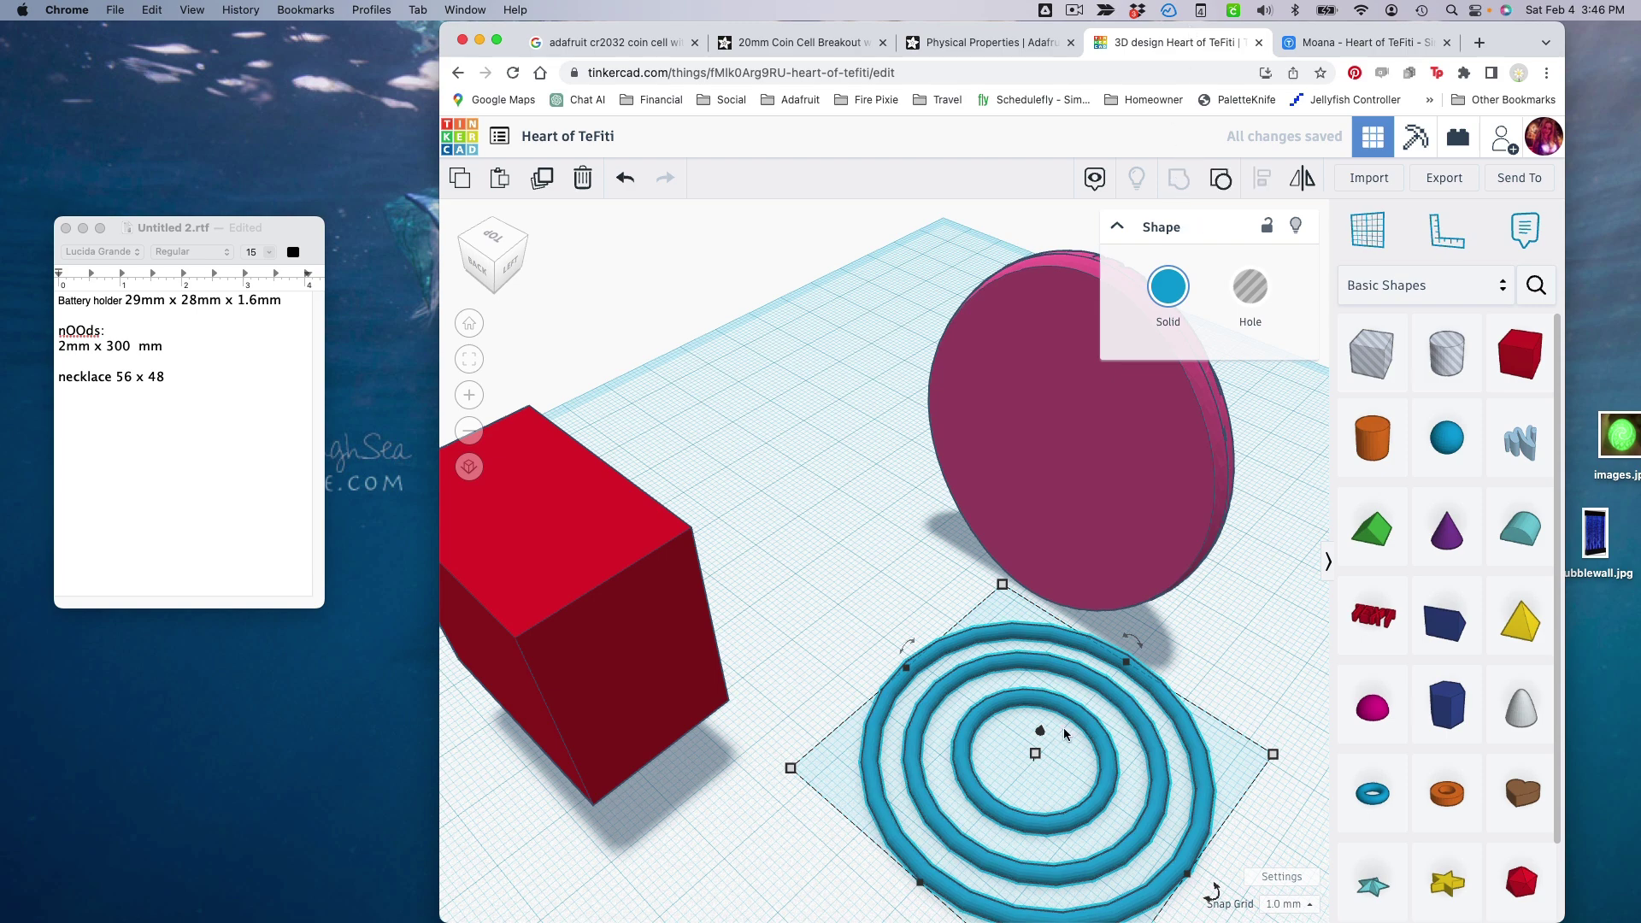
- Resize the grouped rings into an oval 45 mm wide and 53 mm long
left_click_drag(1126, 663, 1107, 723)
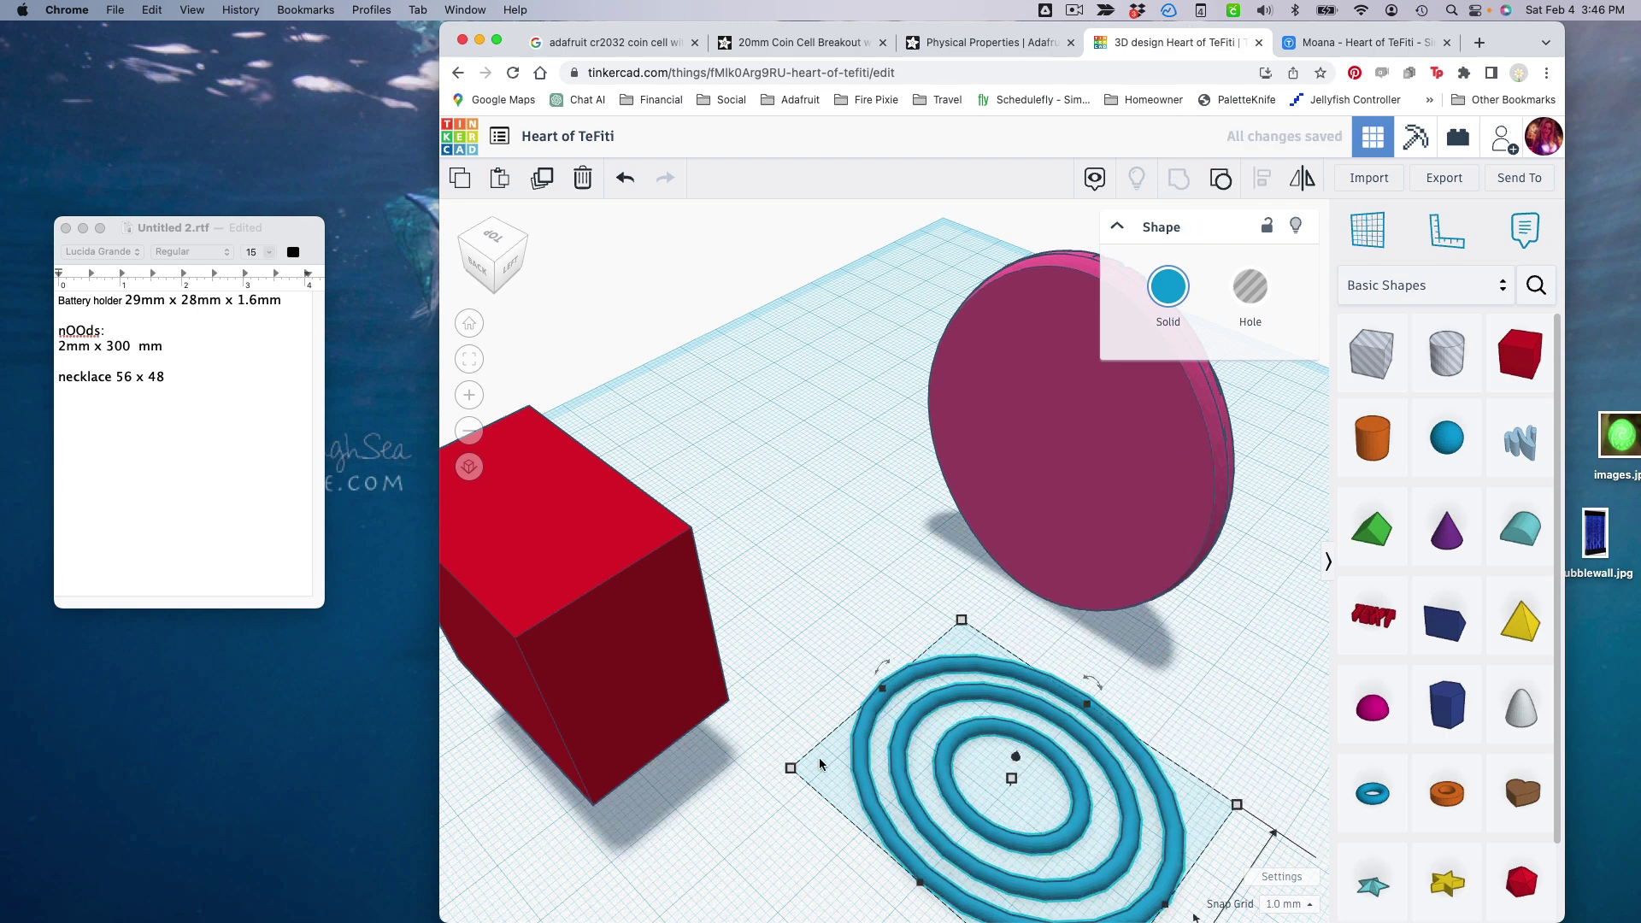
left_click(788, 770)
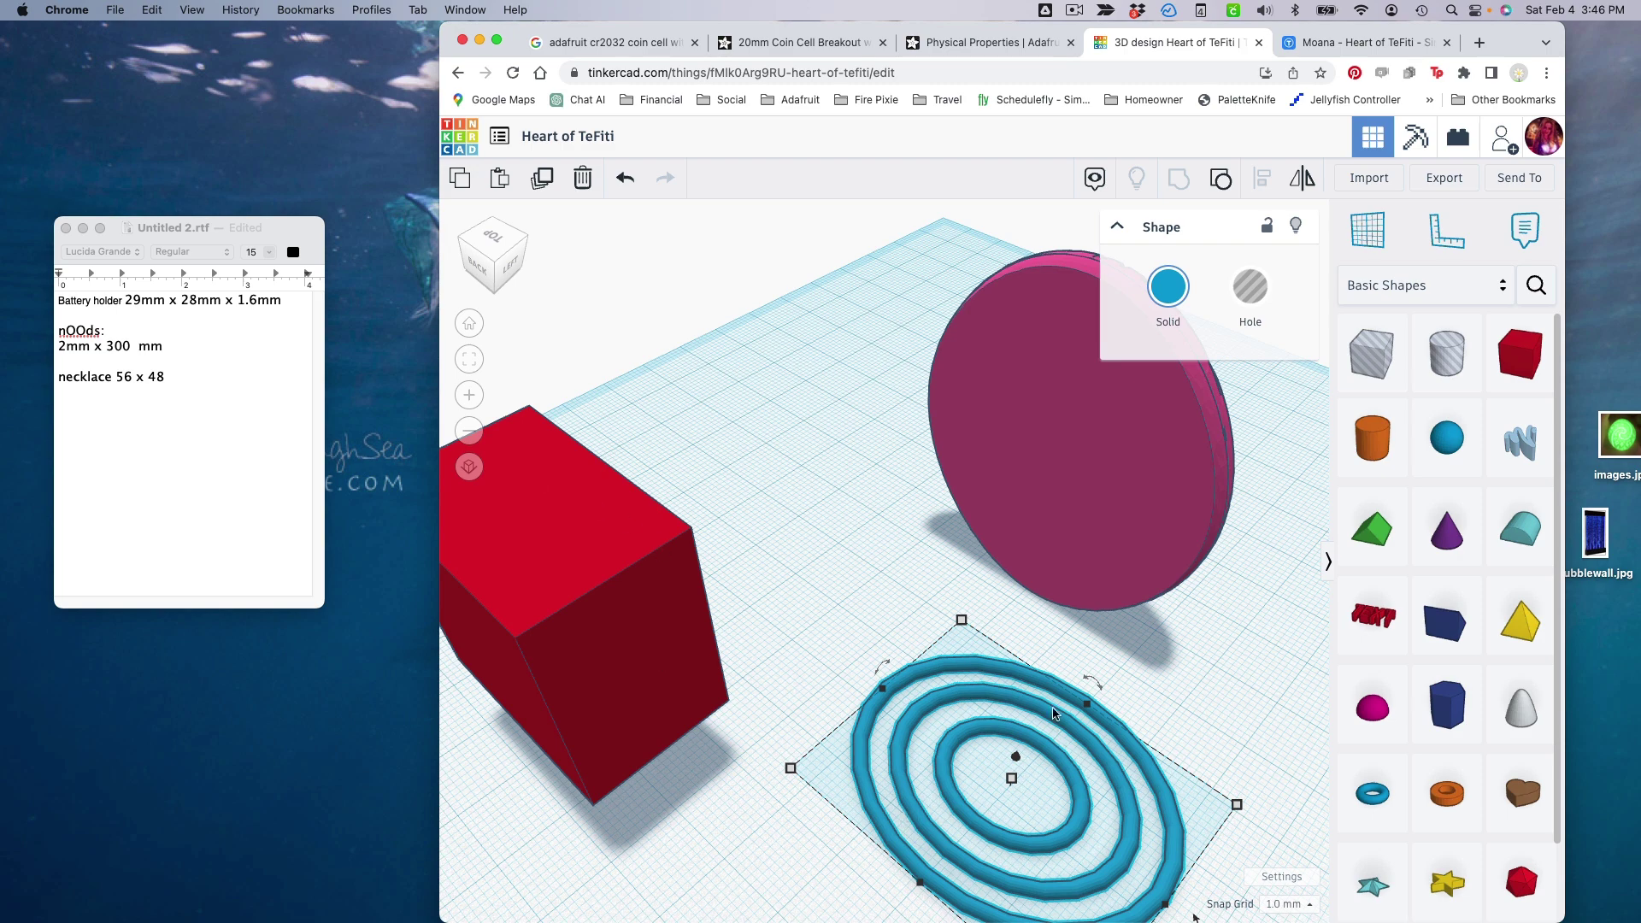
left_click_drag(1087, 702, 1101, 690)
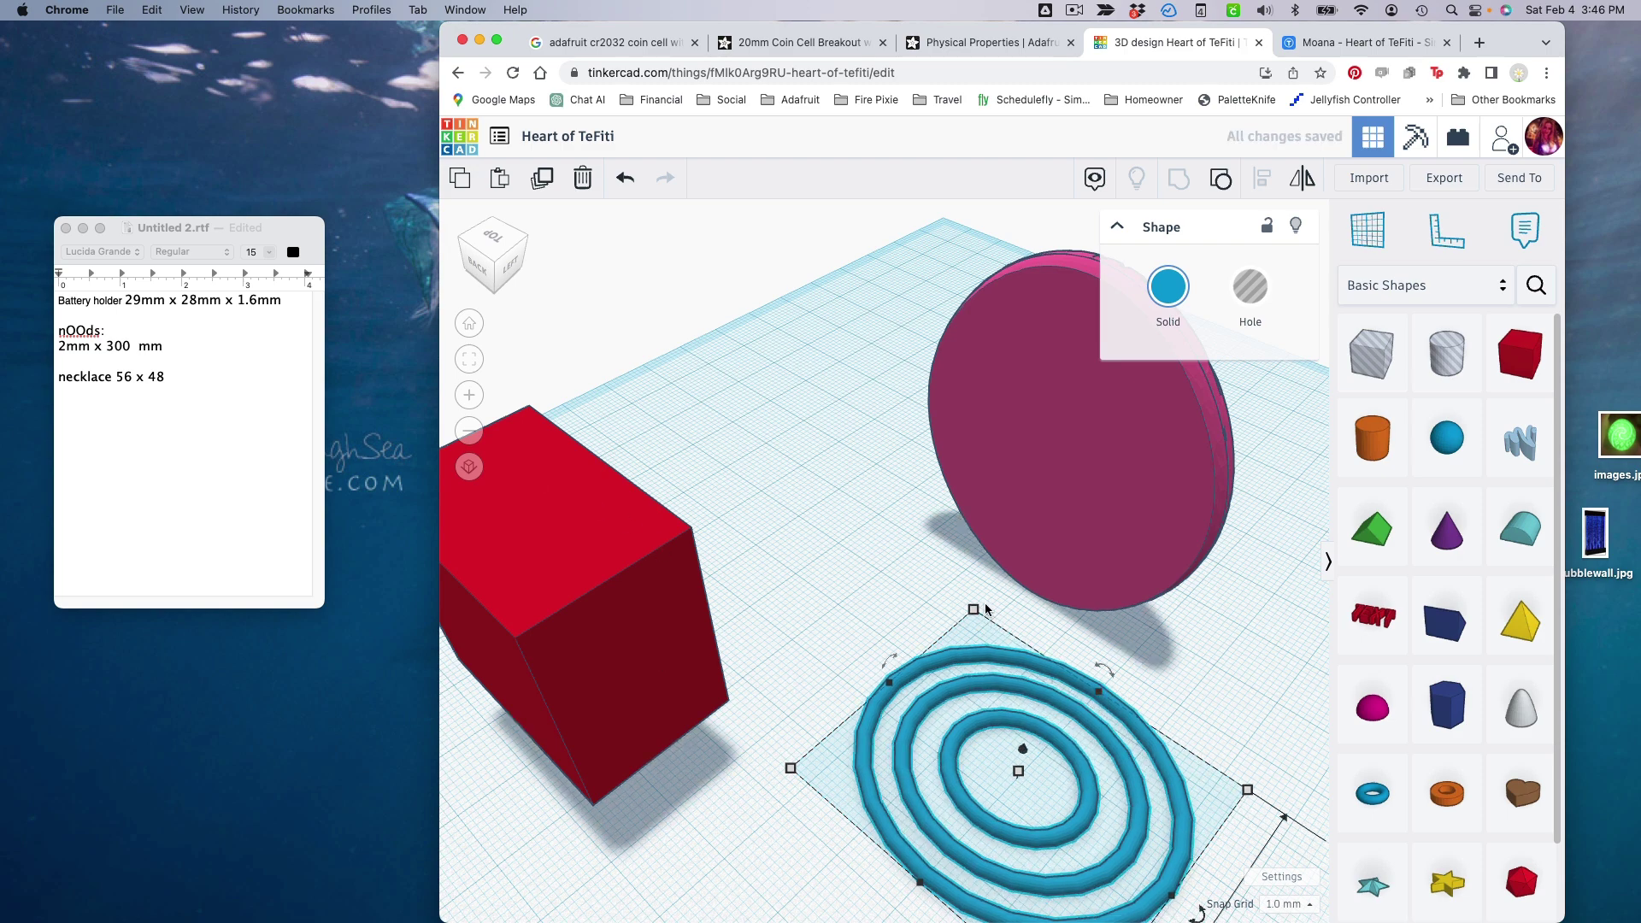
left_click(974, 610)
left_click(812, 625)
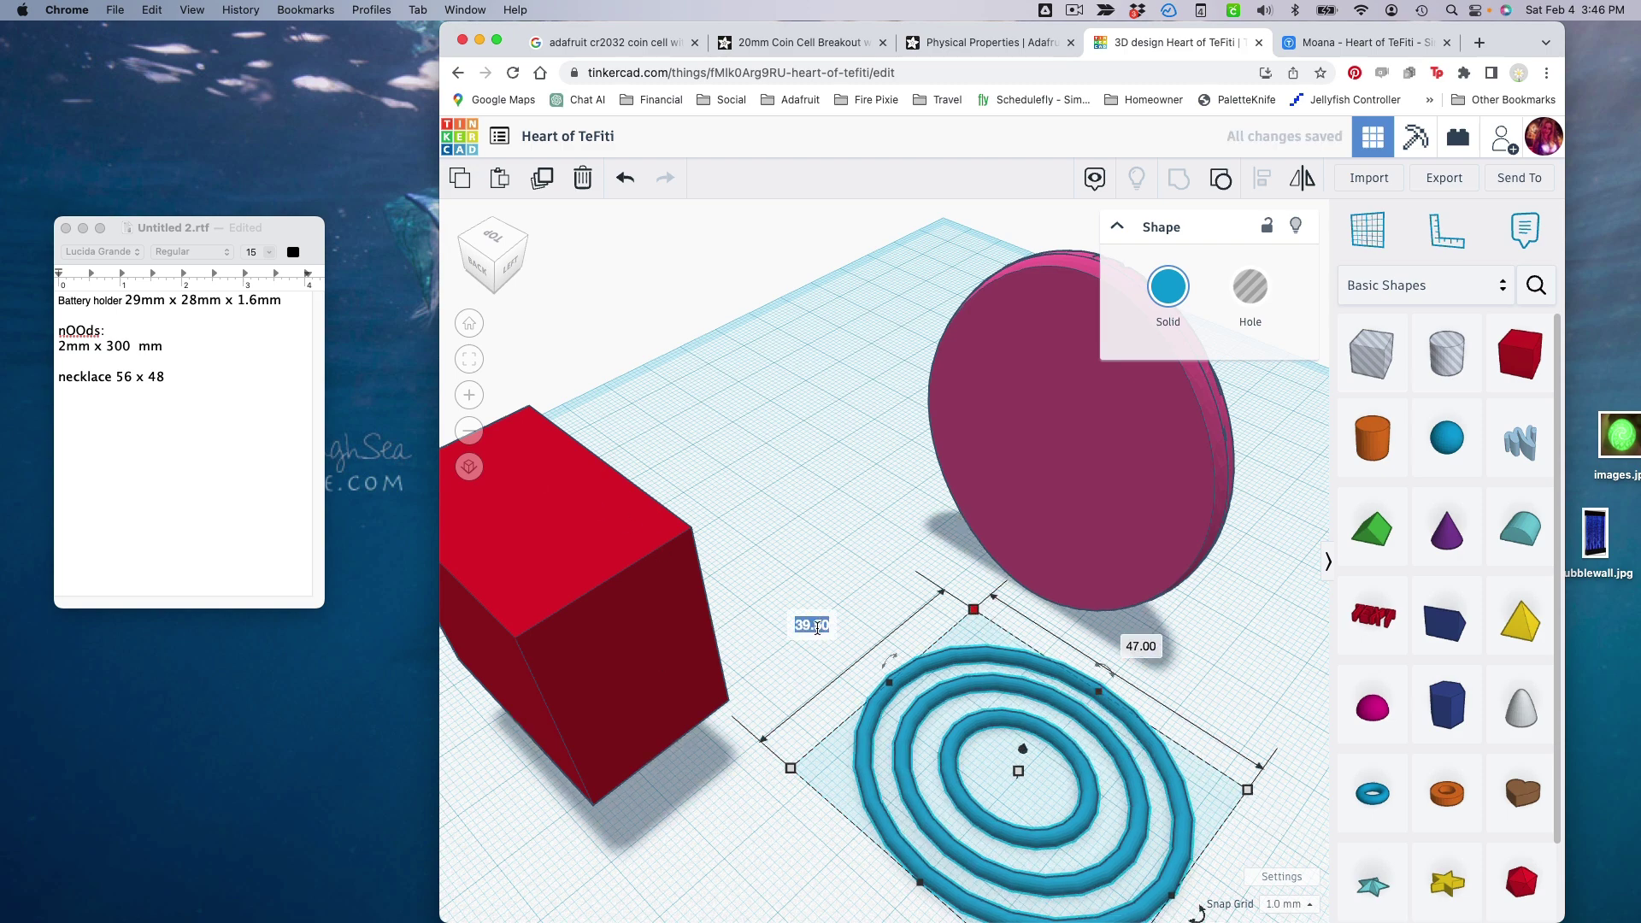
type("45")
key("Return")
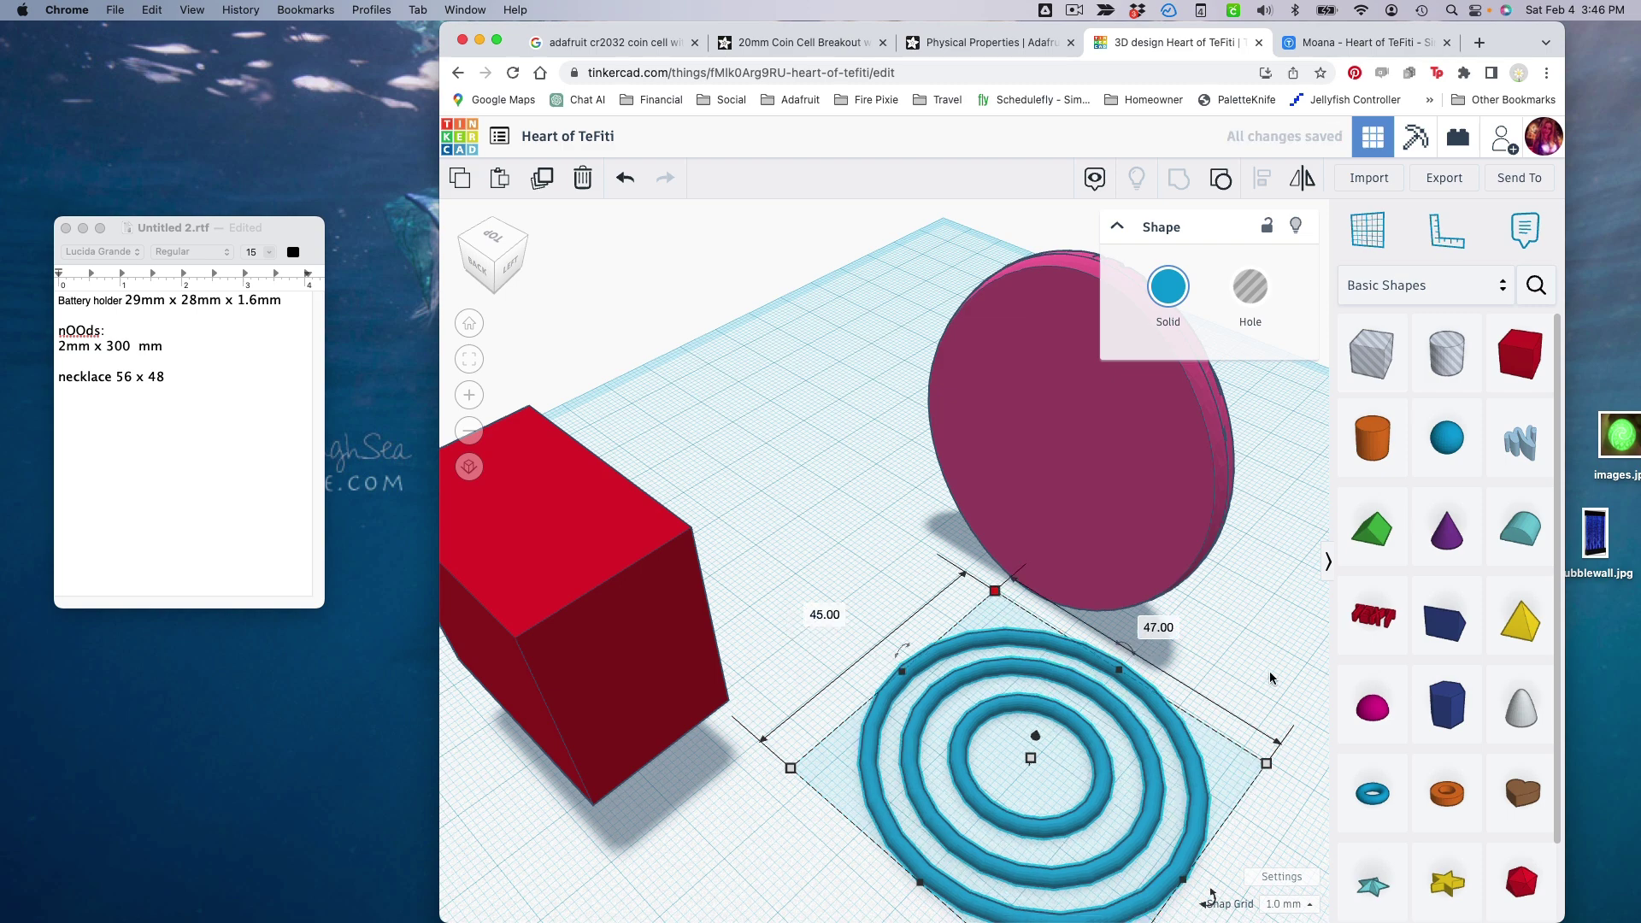
left_click(1160, 627)
type("53")
key("Return")
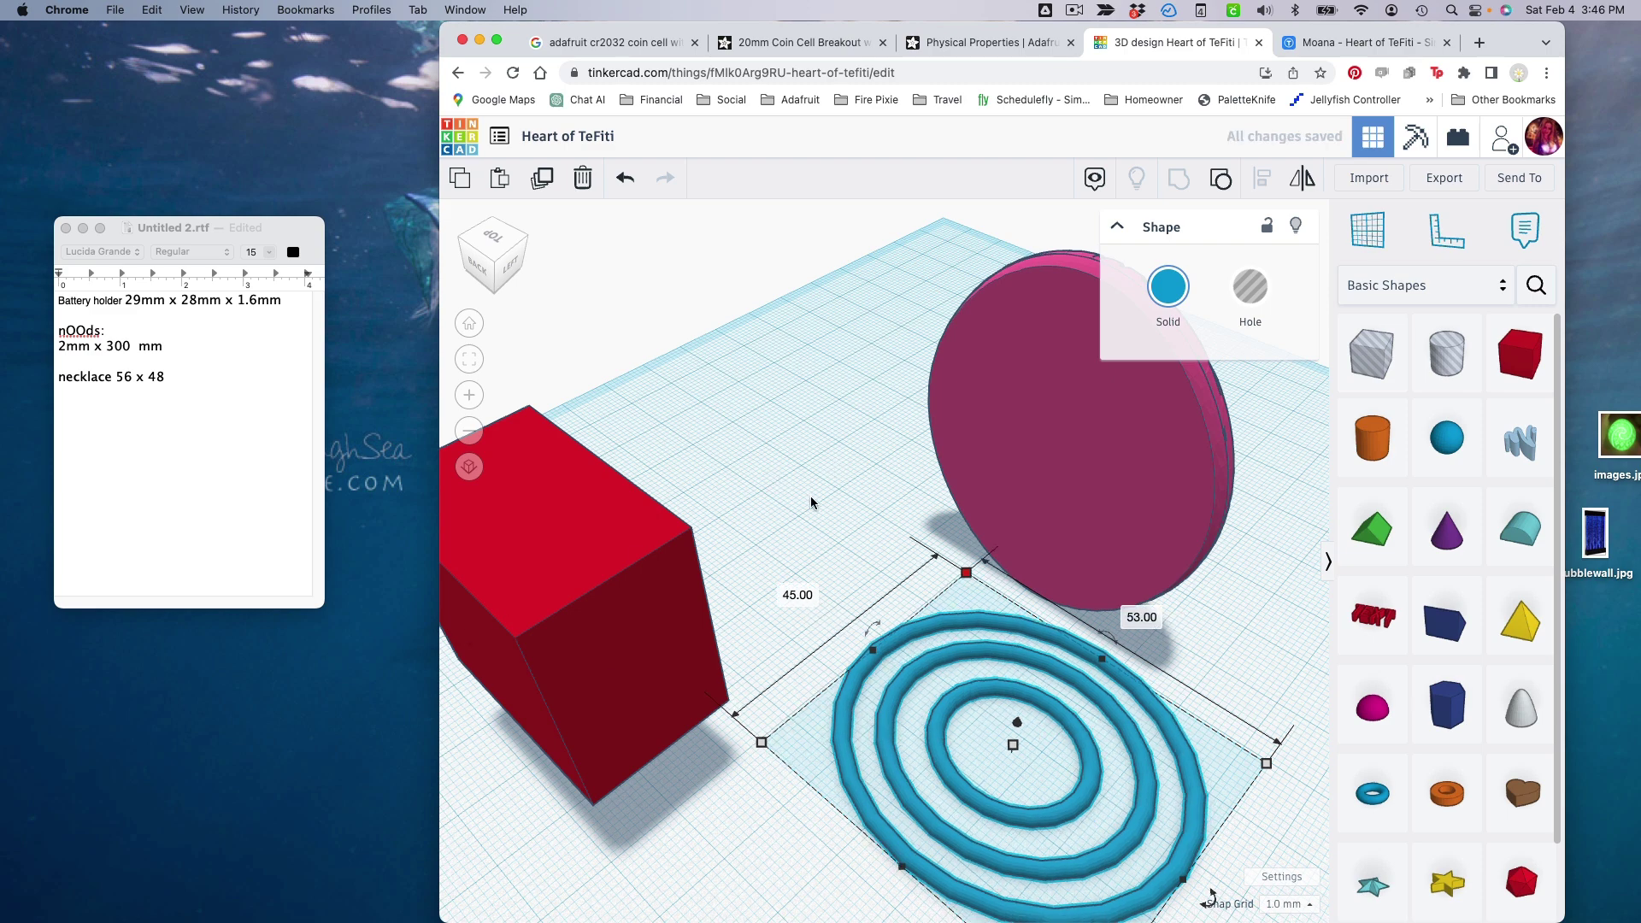
left_click(797, 562)
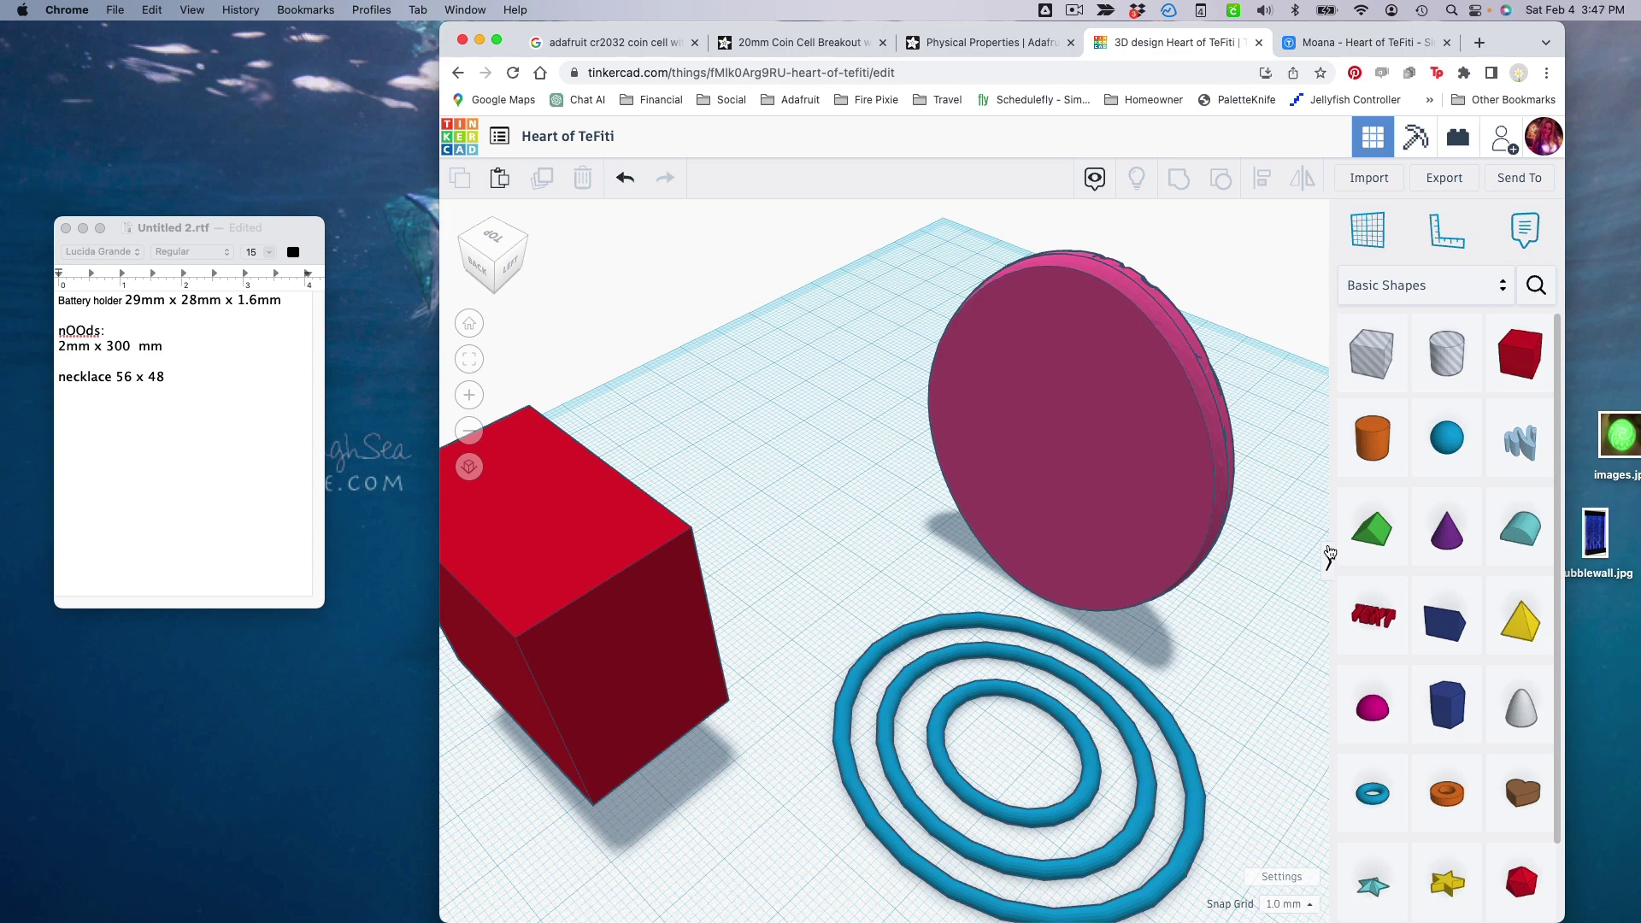
- Place a cylinder on the workplane between the red box and the heart and rotate it -90° to lie on its side
scroll(1418, 633, "down", 3)
scroll(1402, 669, "up", 1)
scroll(1403, 669, "up", 2)
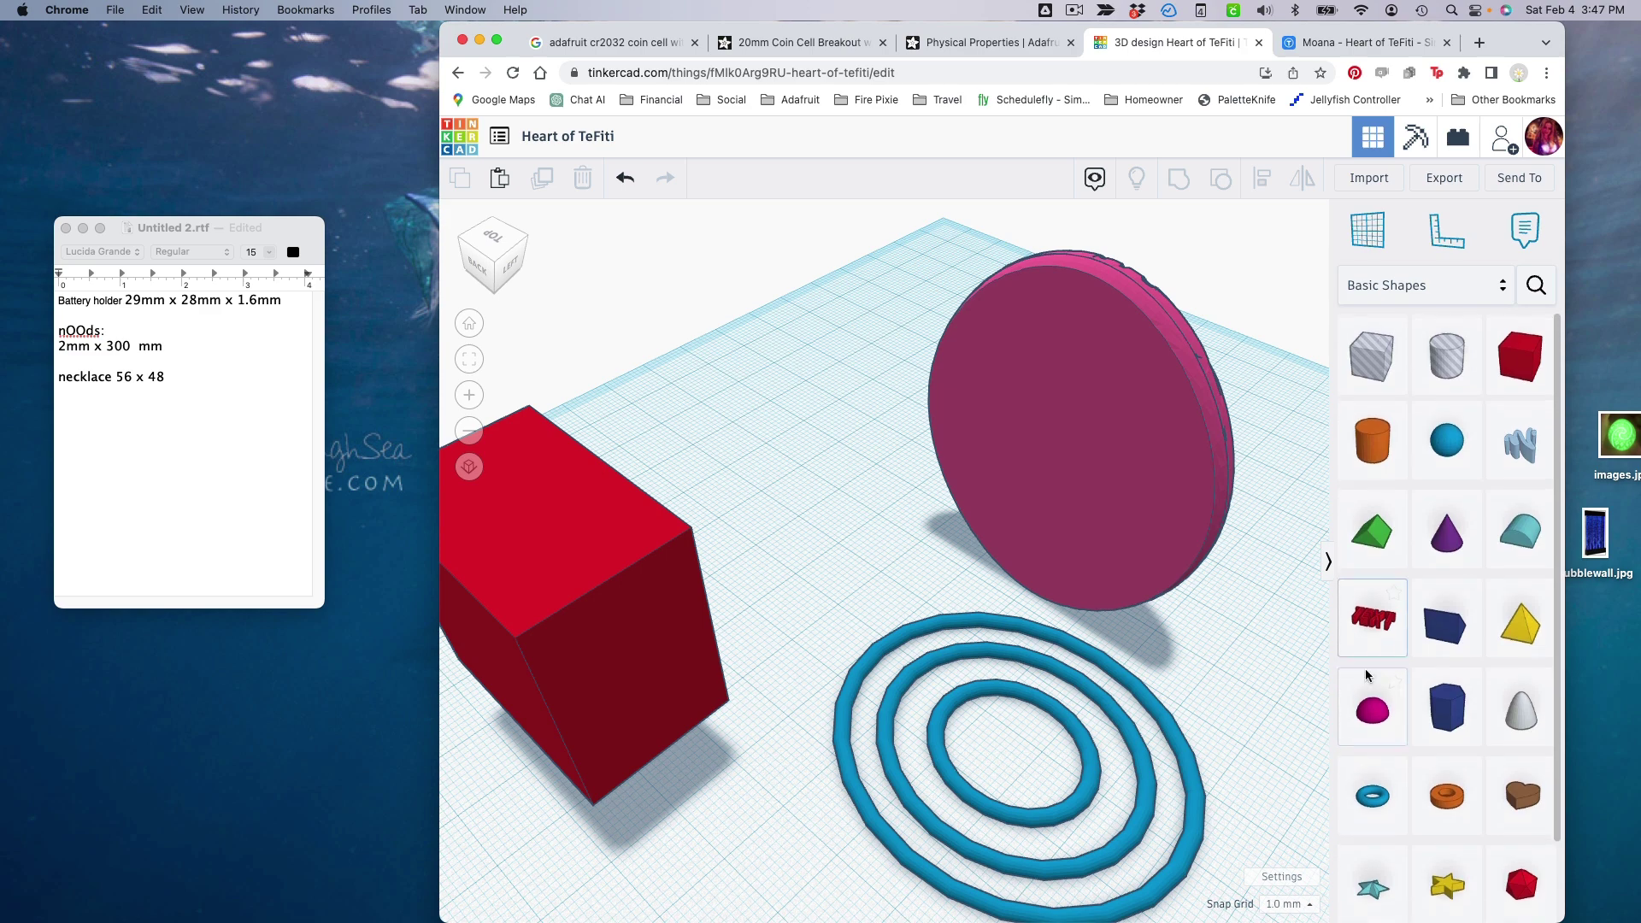
left_click_drag(1372, 449, 817, 533)
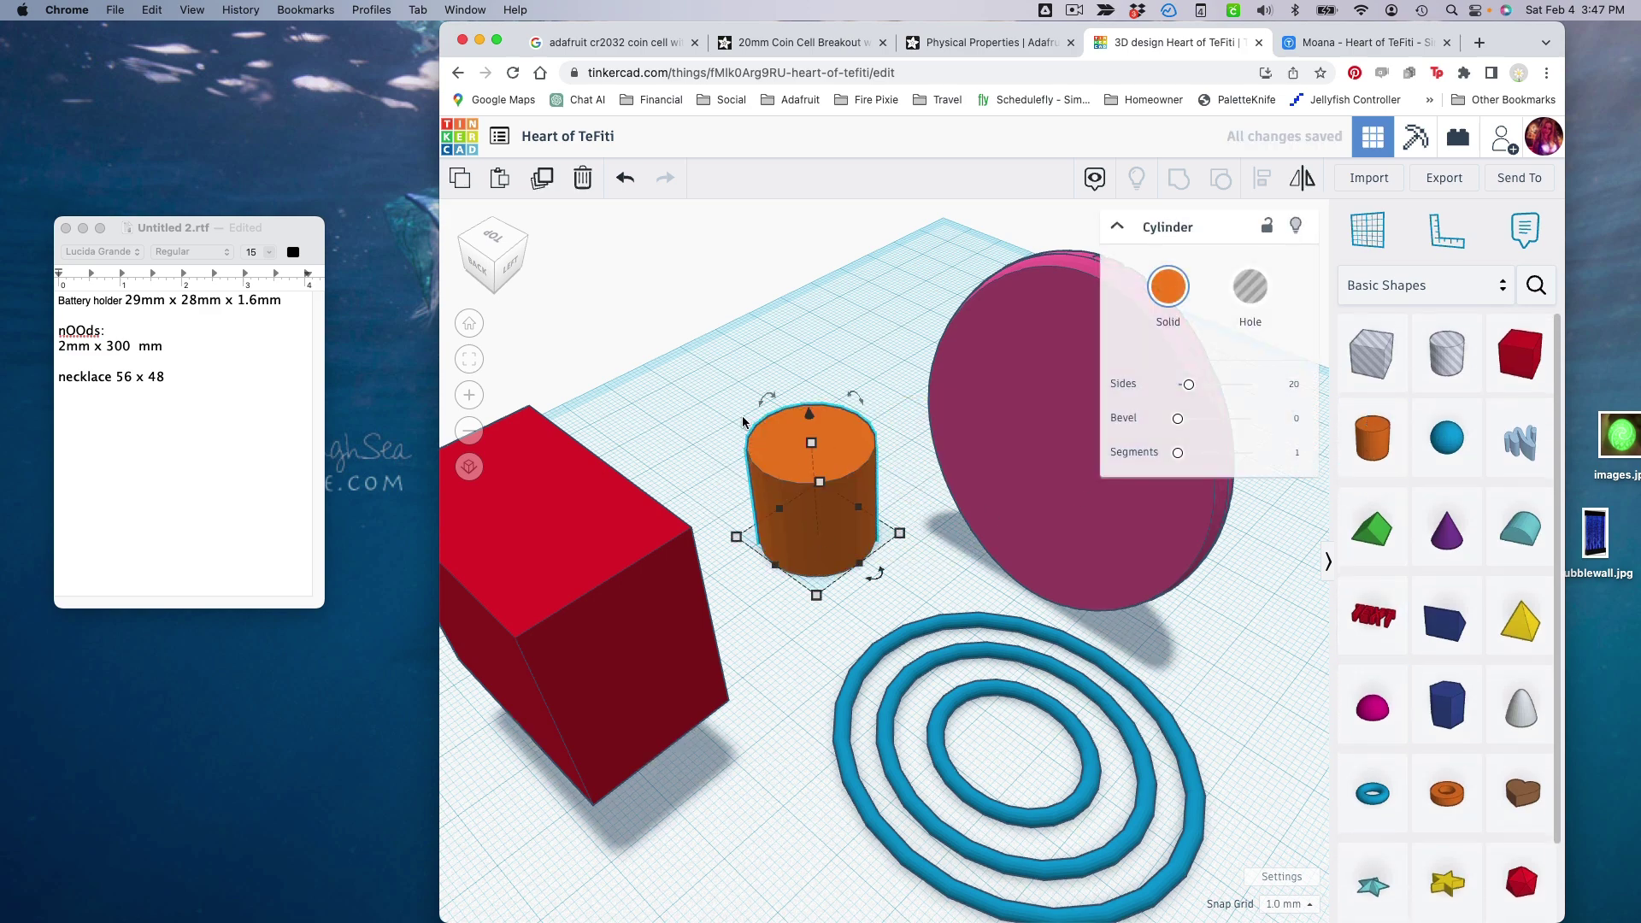
left_click_drag(767, 398, 720, 360)
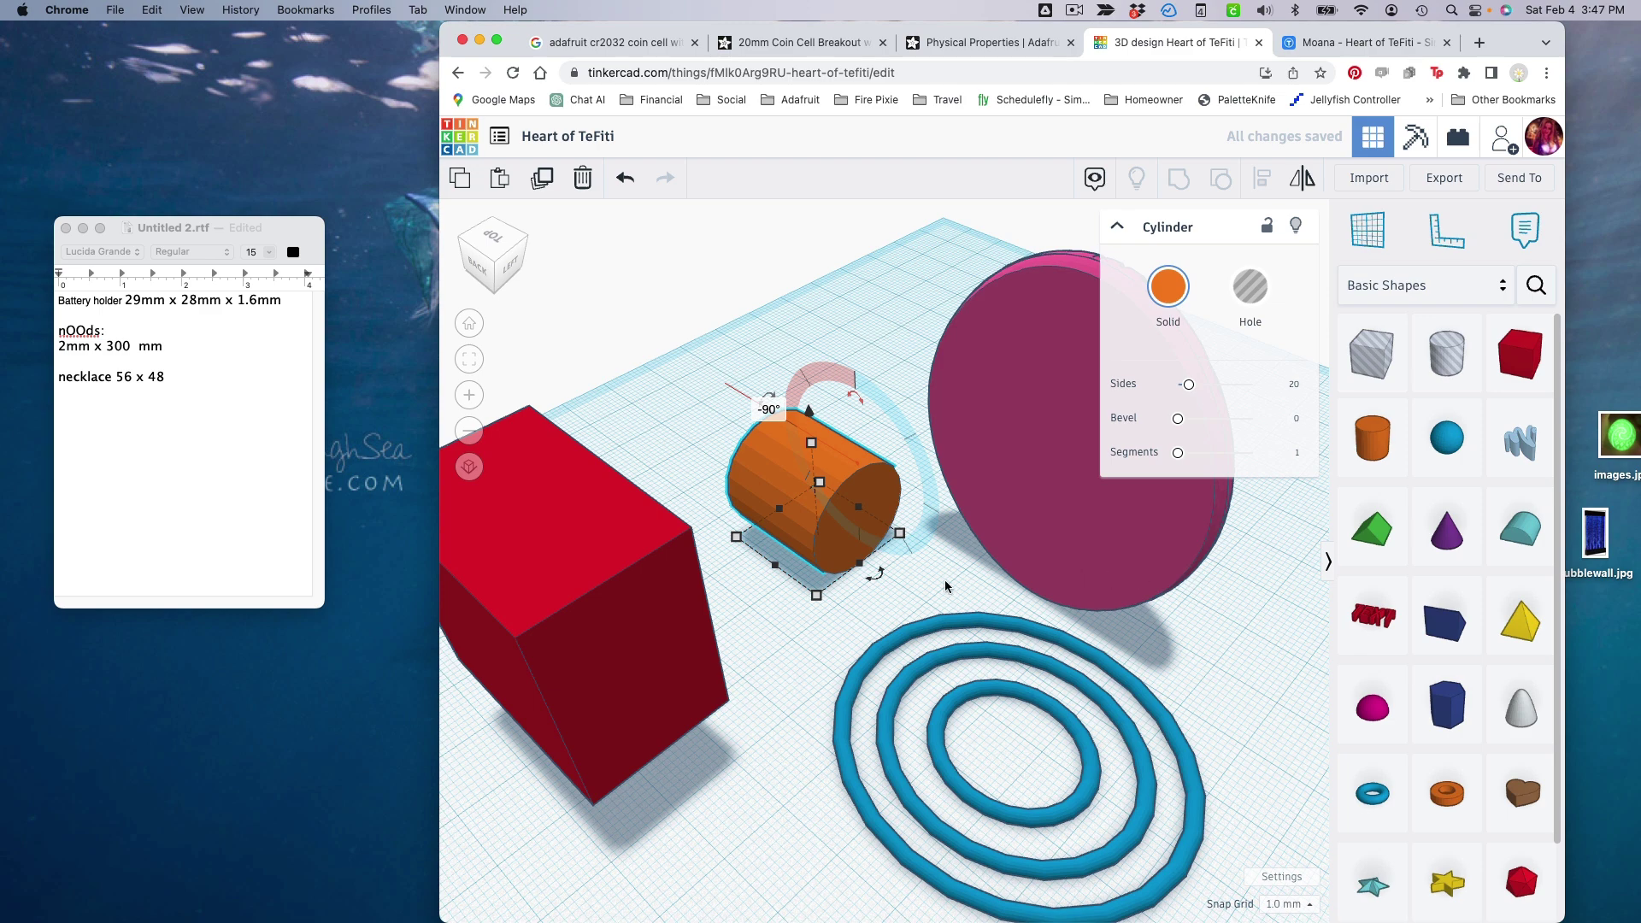
left_click(704, 617)
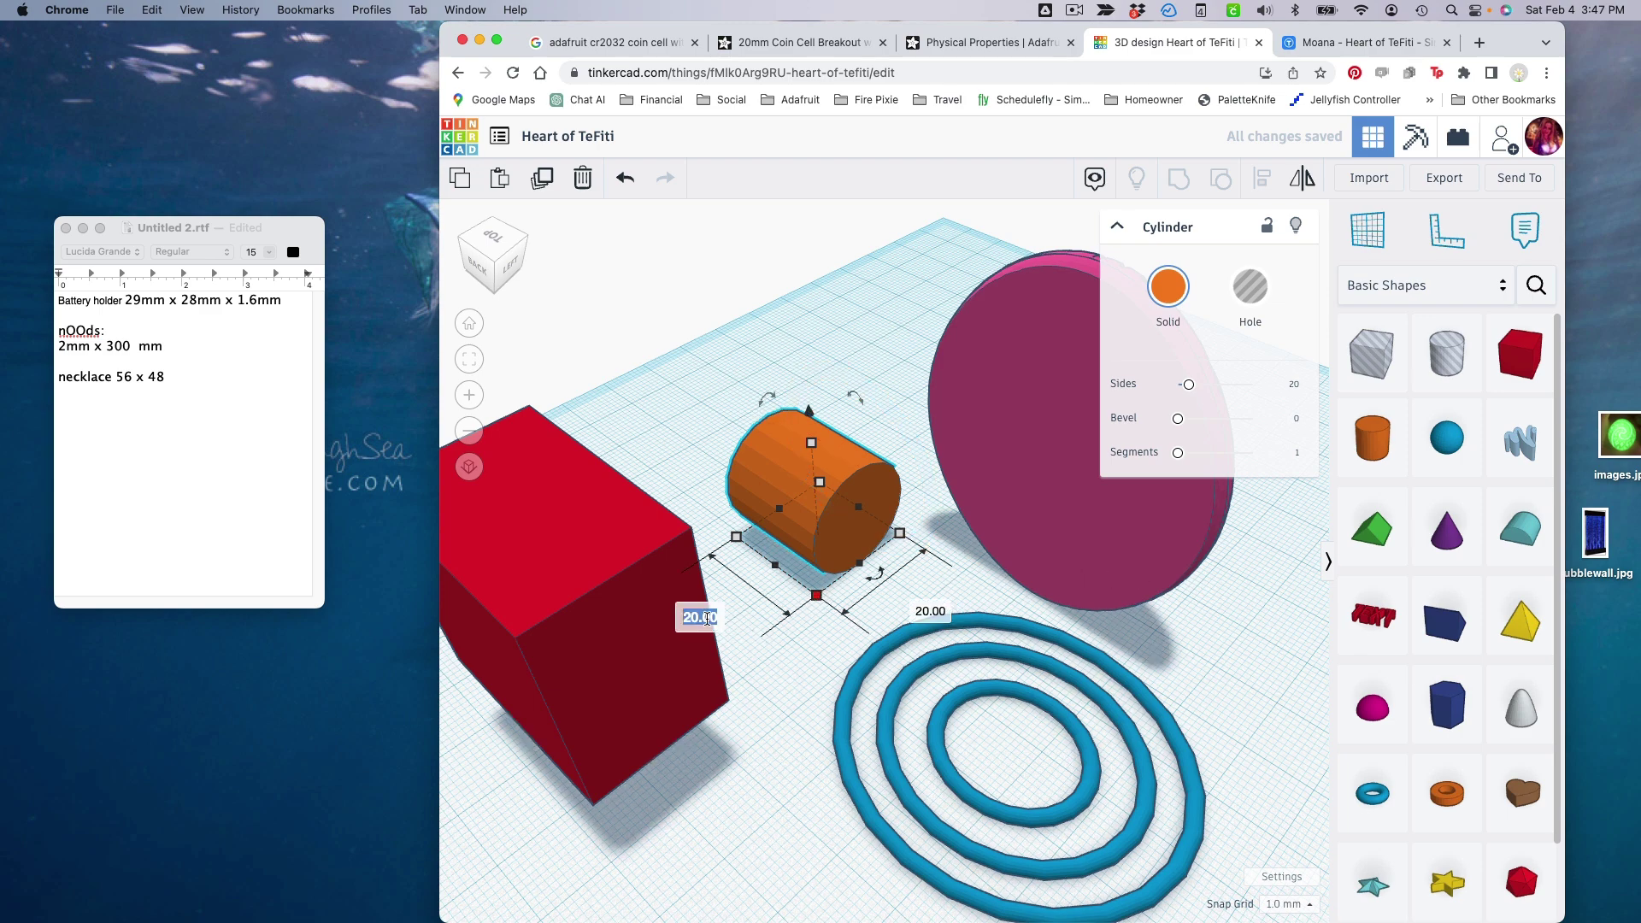
type("2")
key("Tab")
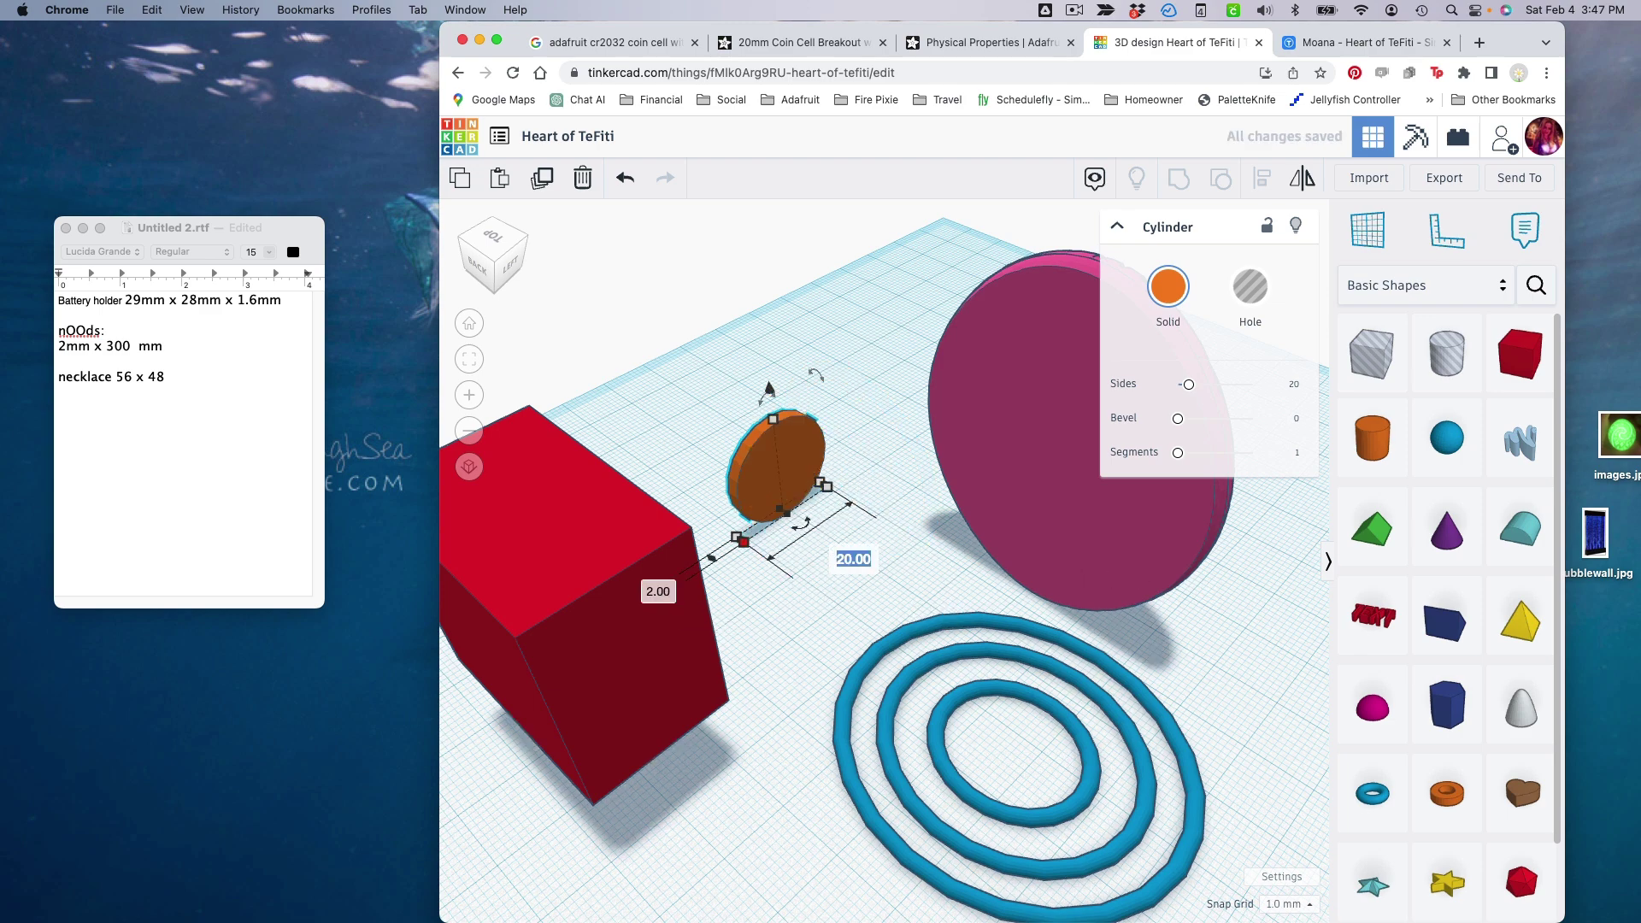
key("Return")
key("super+z")
- Slim the lying cylinder to 2 mm wide and 2 mm high, and stretch it into a rod longer than the oval rings
left_click(808, 534)
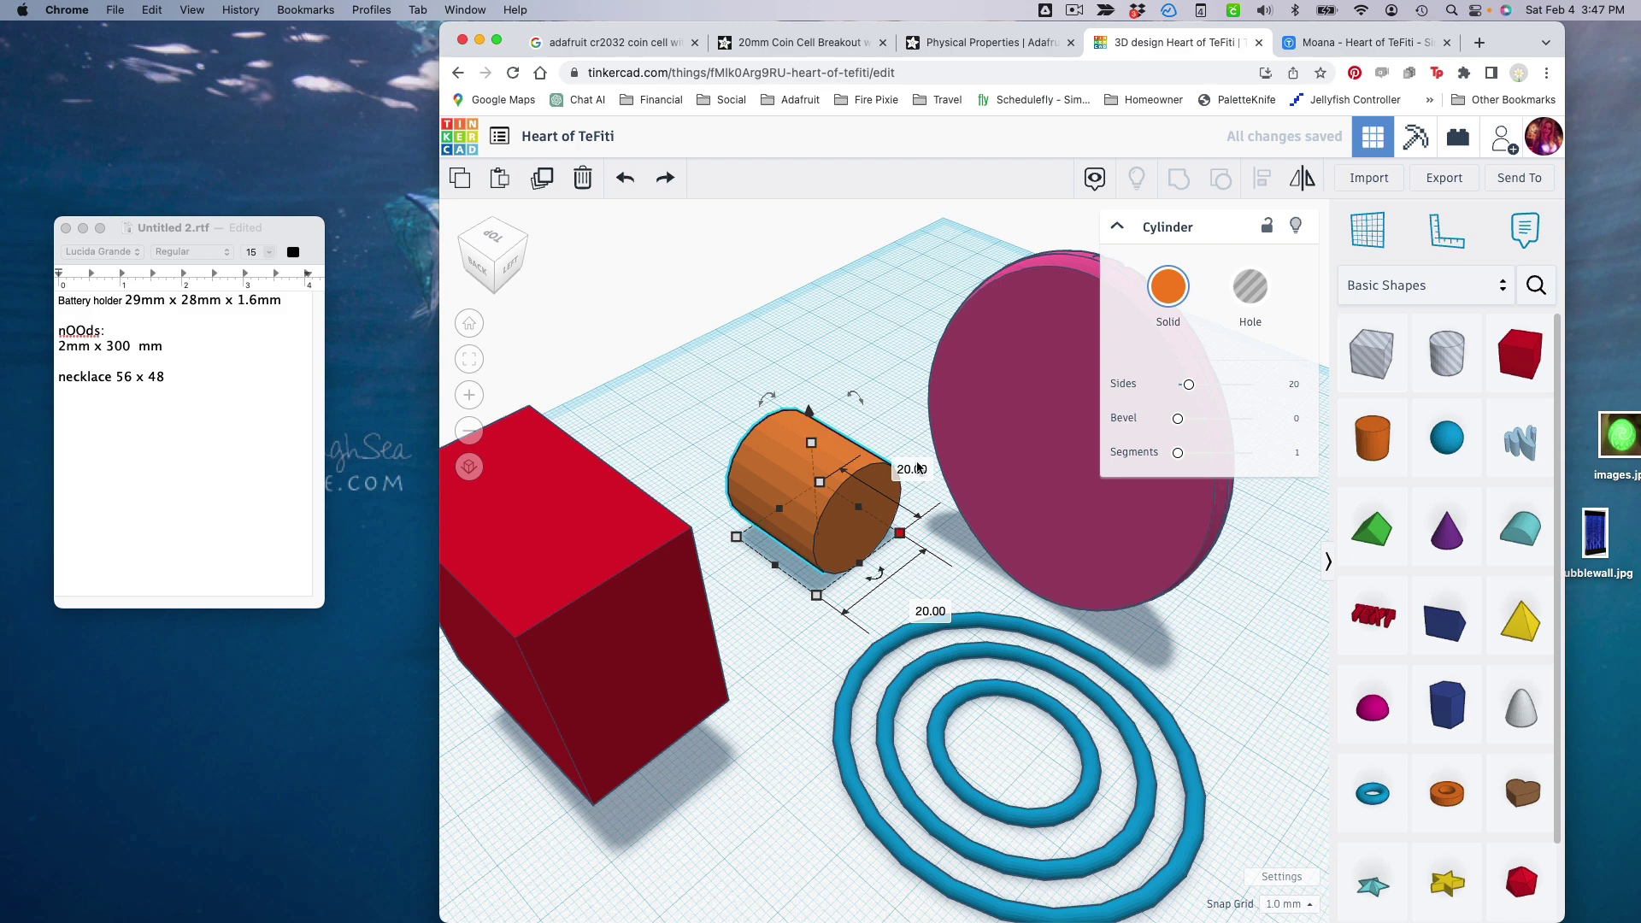
left_click(911, 471)
key("Tab")
type("2")
key("Tab")
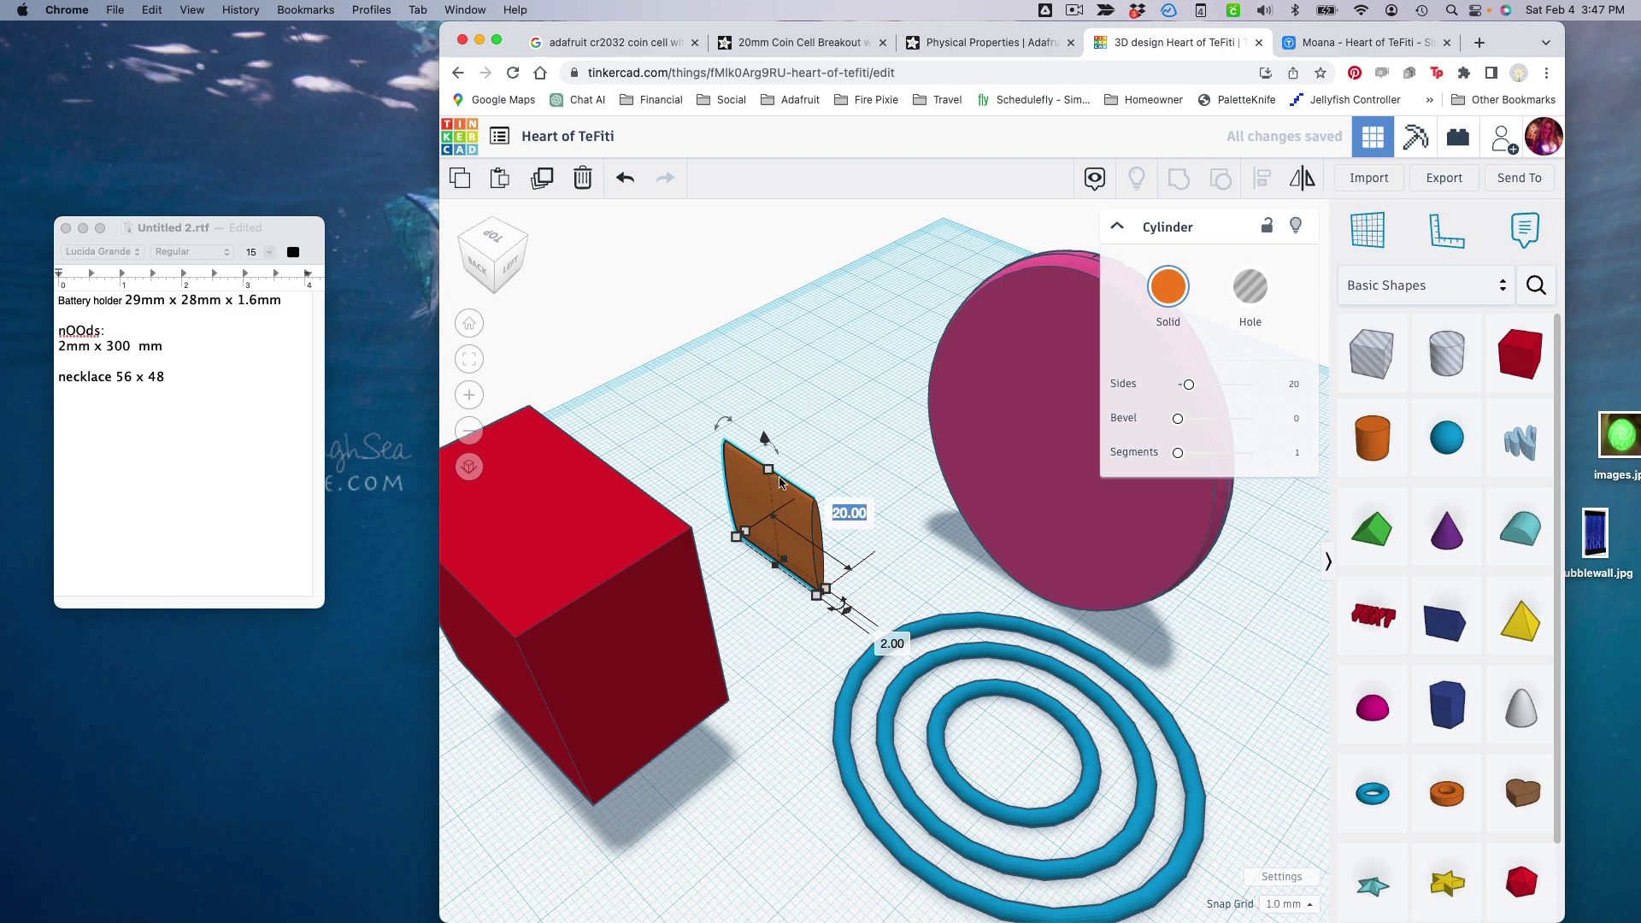
left_click(772, 466)
left_click(769, 469)
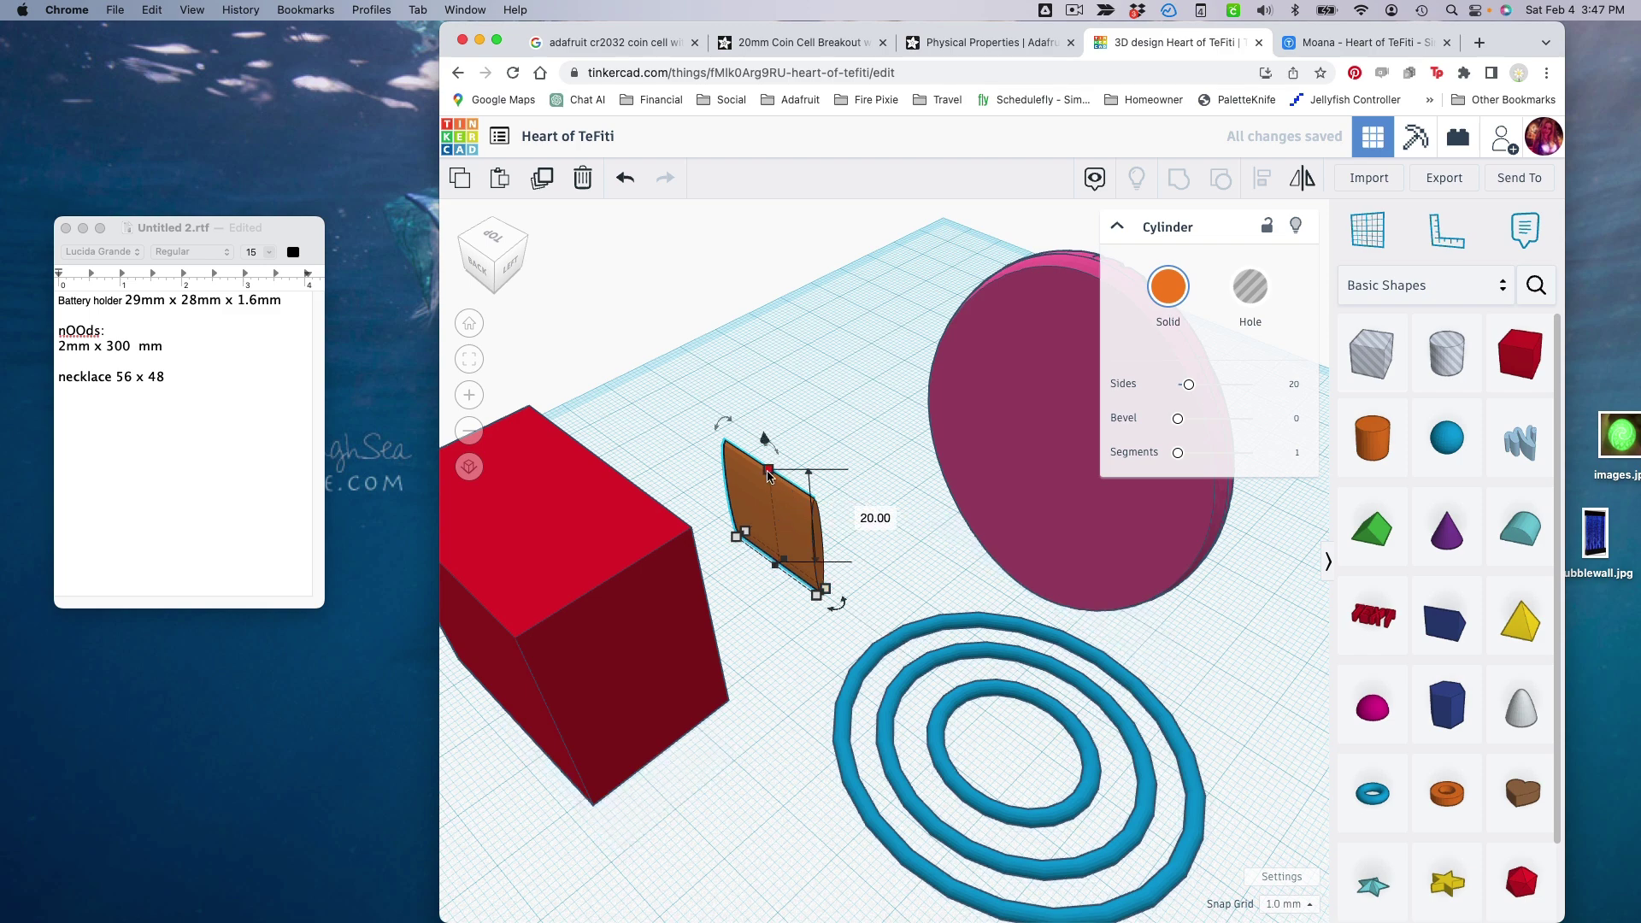
left_click(873, 517)
type("2")
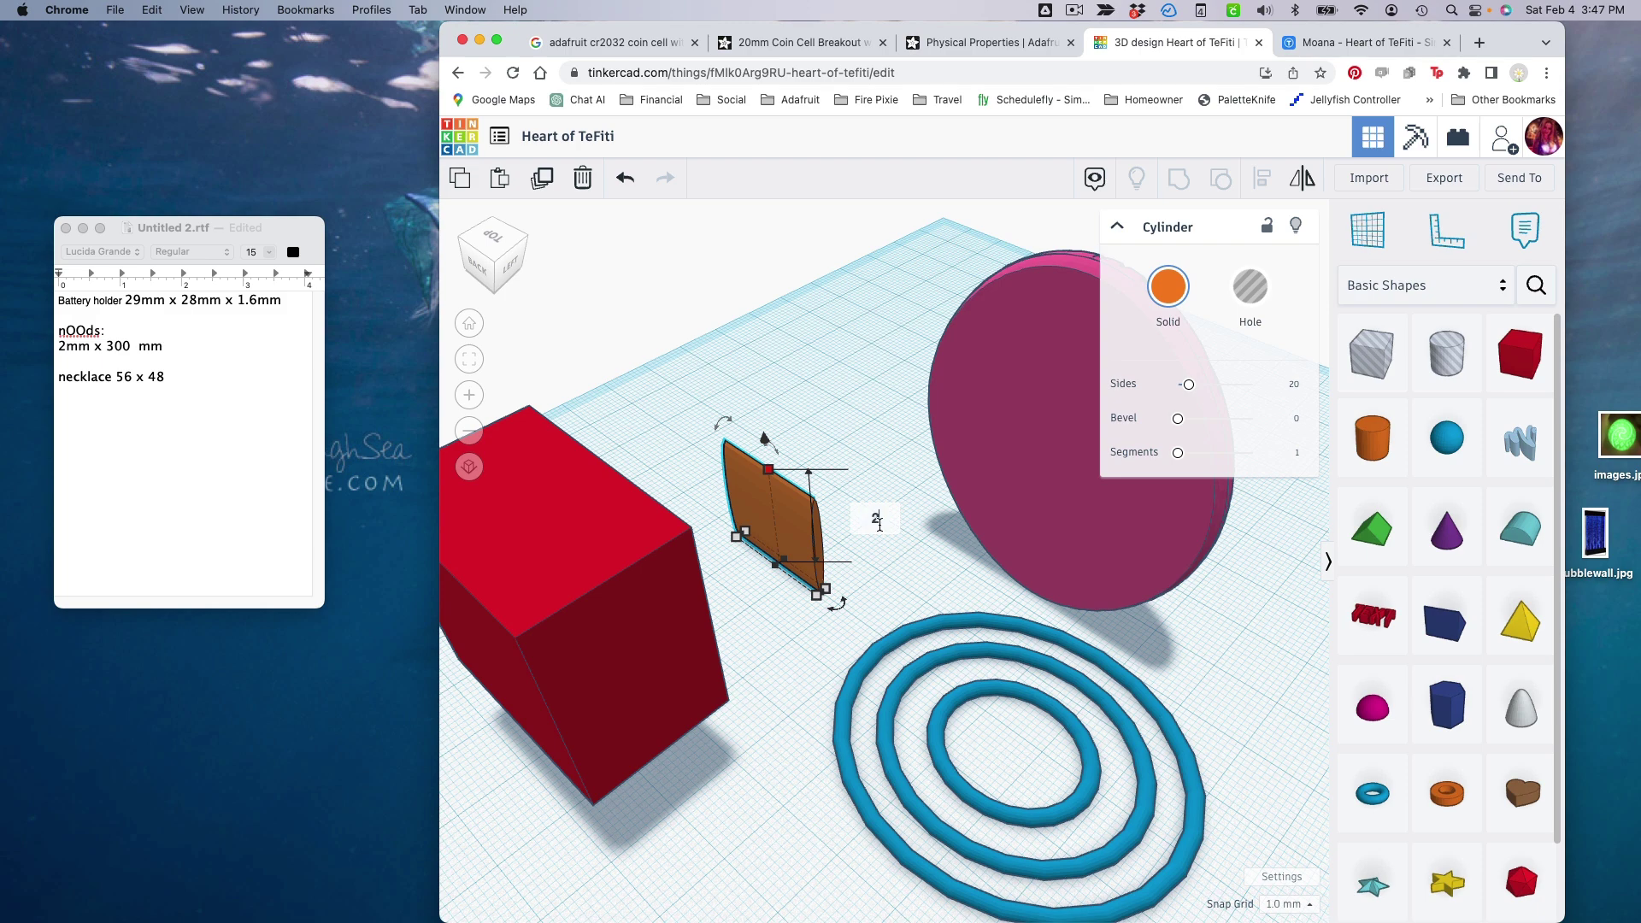
key("Return")
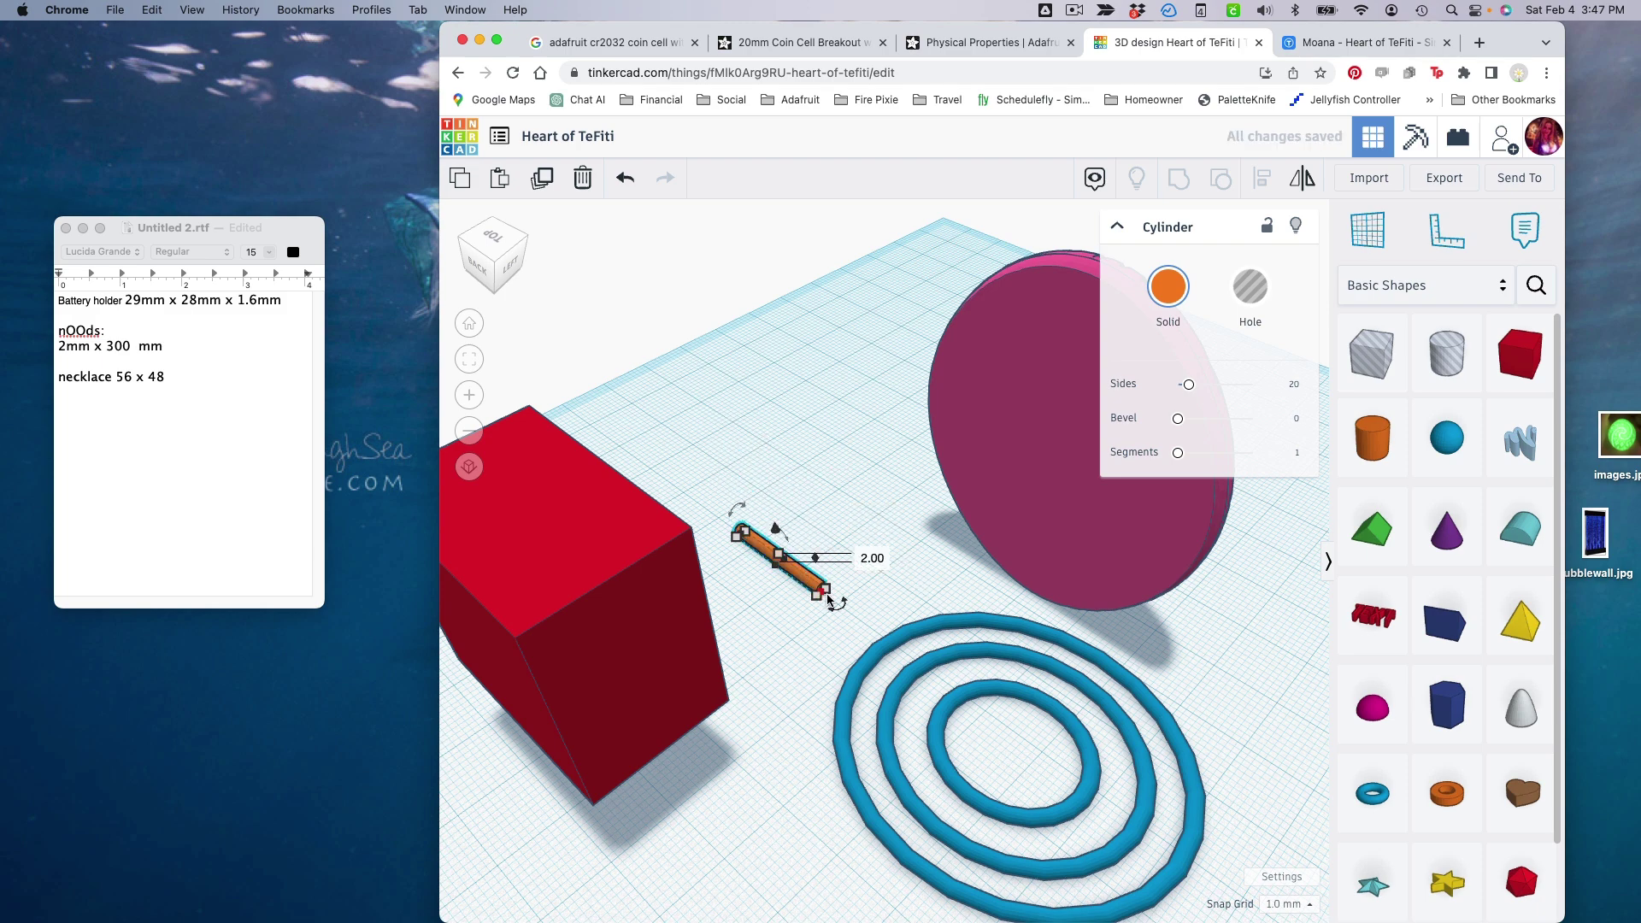
left_click_drag(825, 599, 1174, 855)
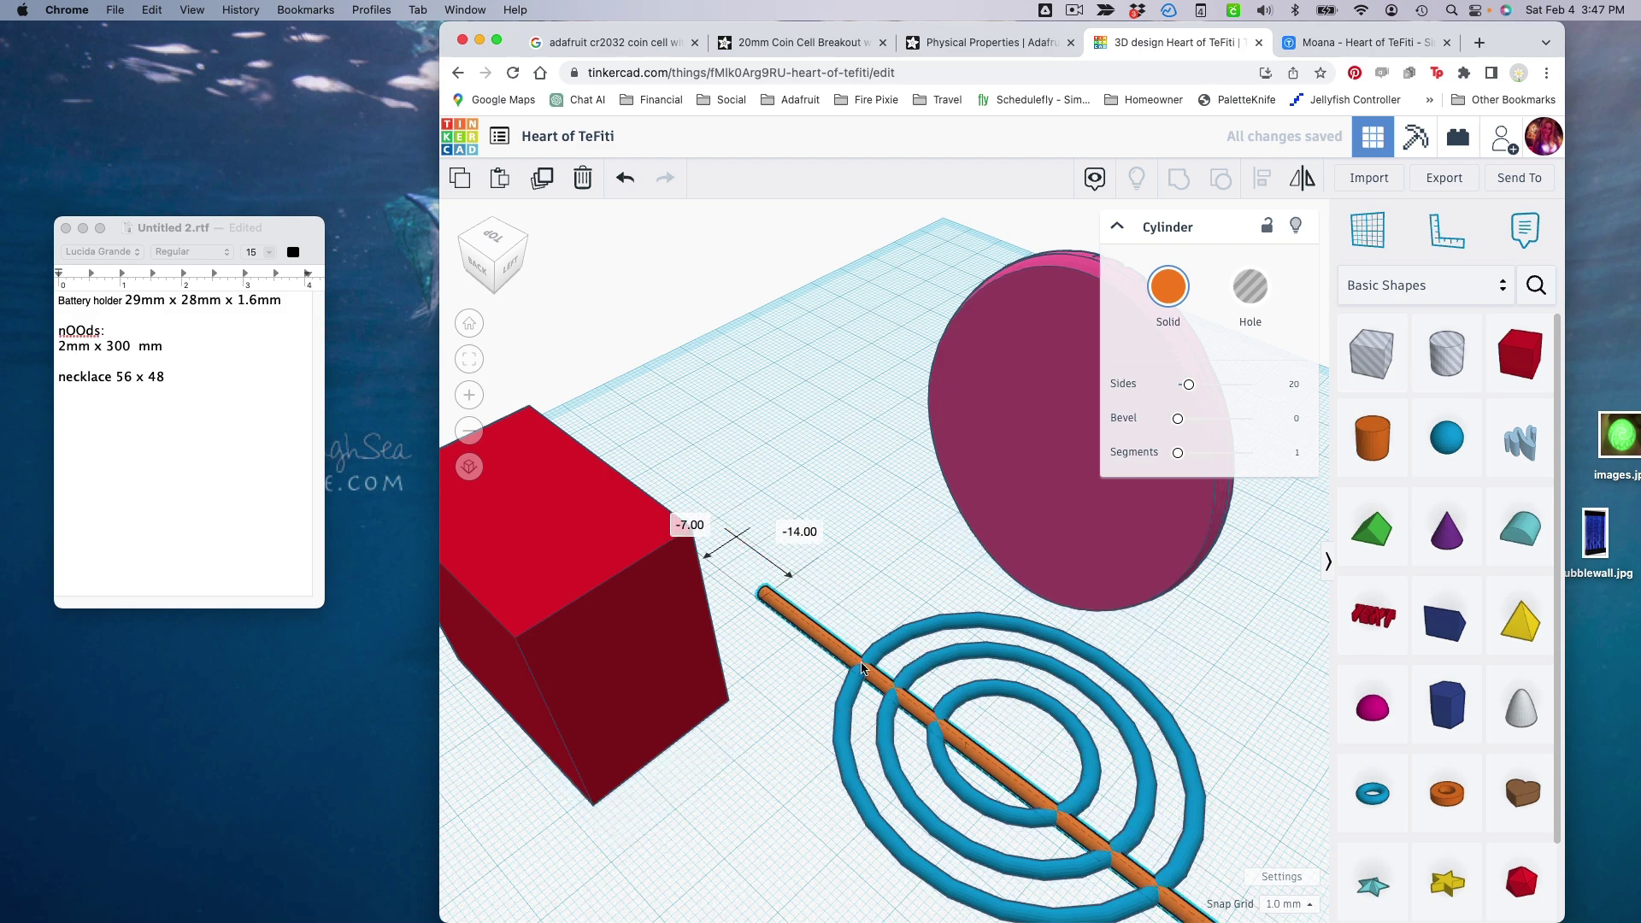
- Shorten the orange rod from both ends to about 52 mm so it just spans the outer oval ring
scroll(989, 752, "down", 5)
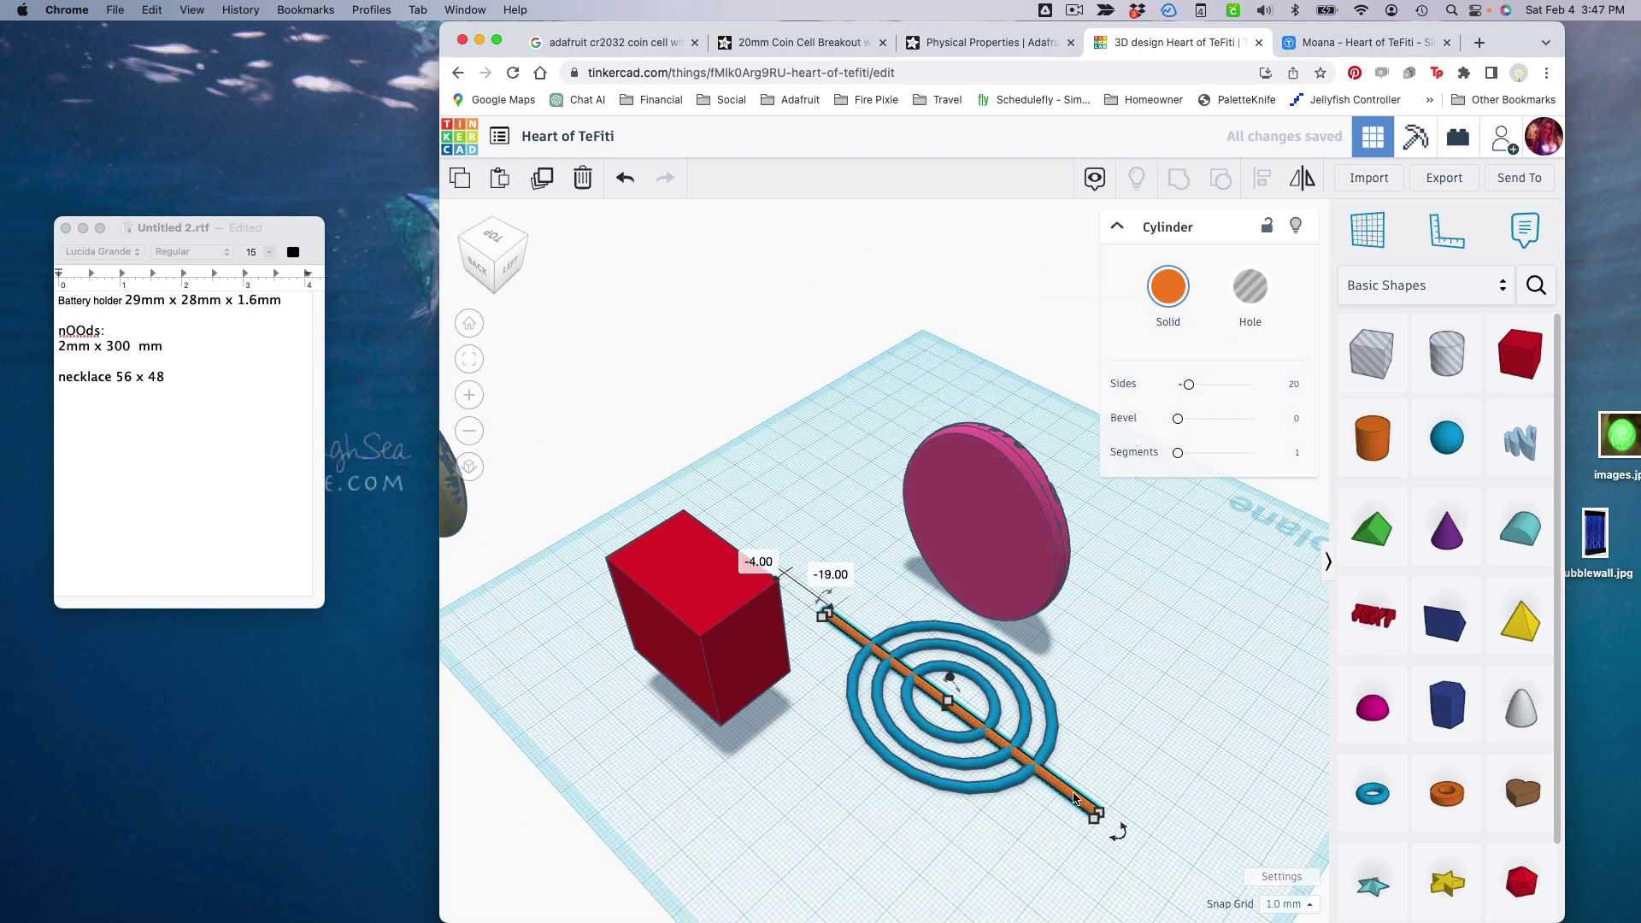
left_click(1093, 819)
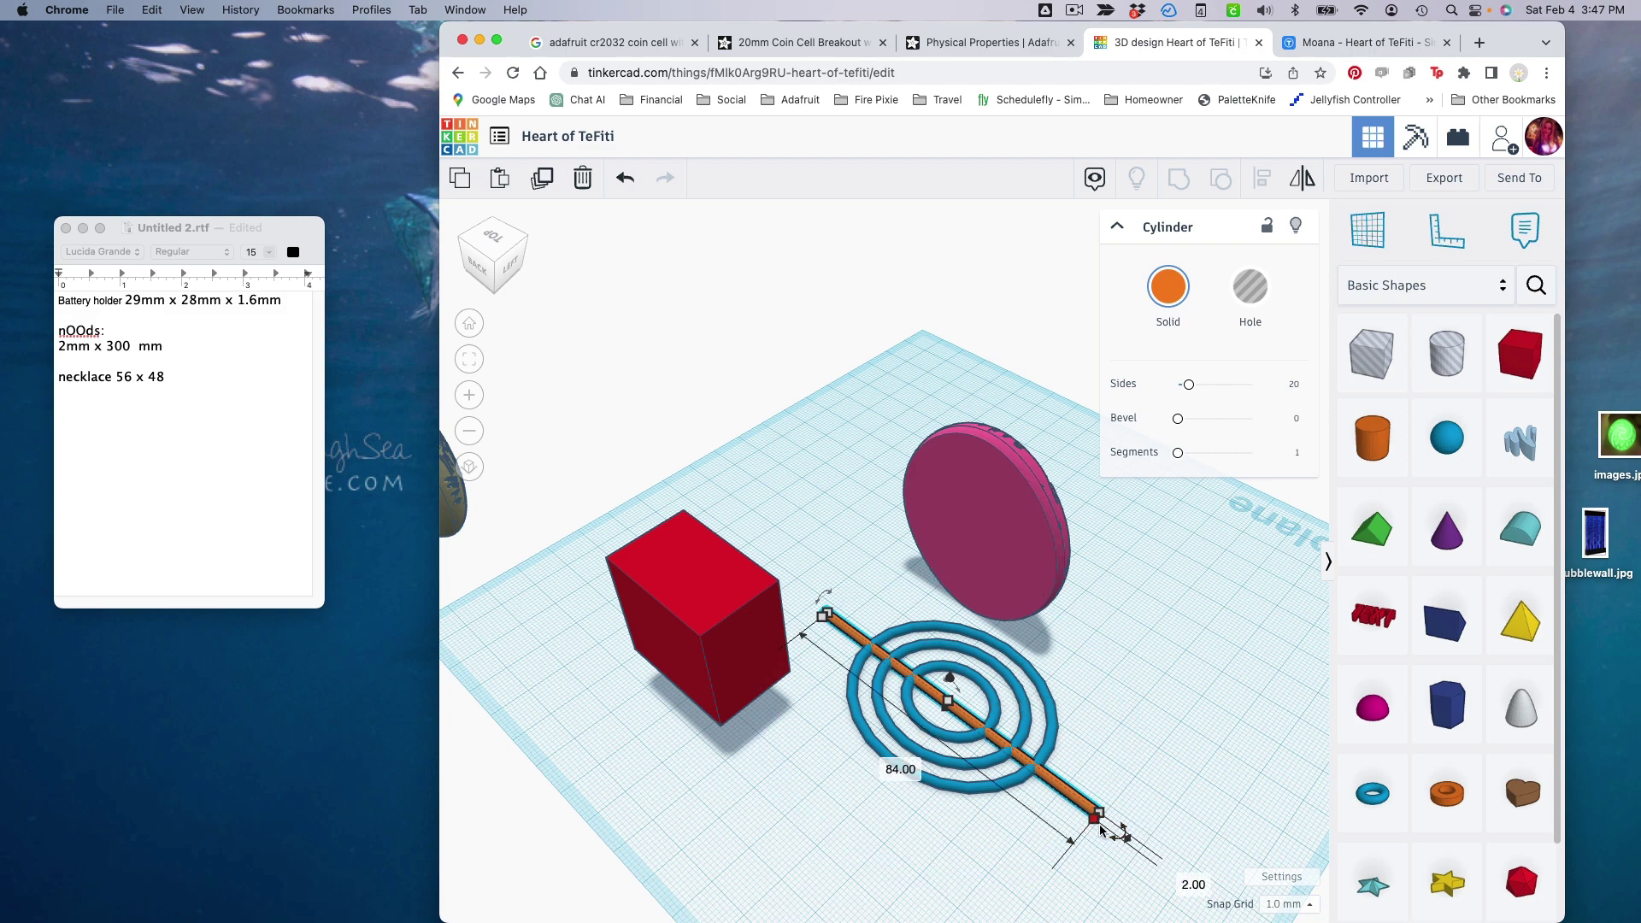
left_click_drag(1098, 822, 1035, 773)
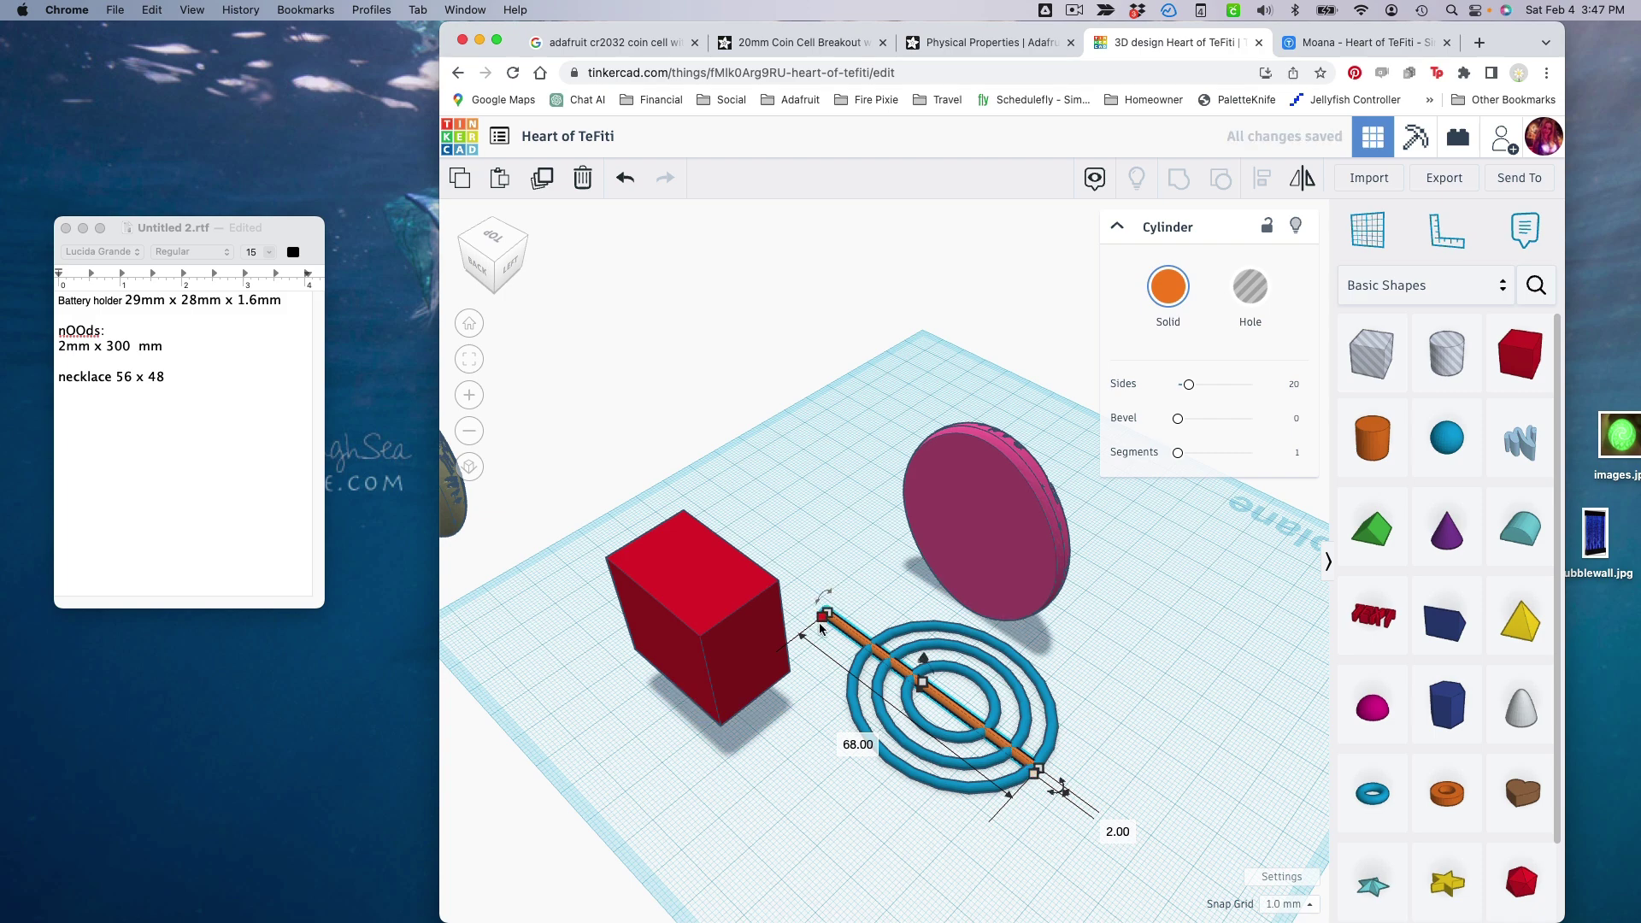
left_click_drag(821, 627, 866, 657)
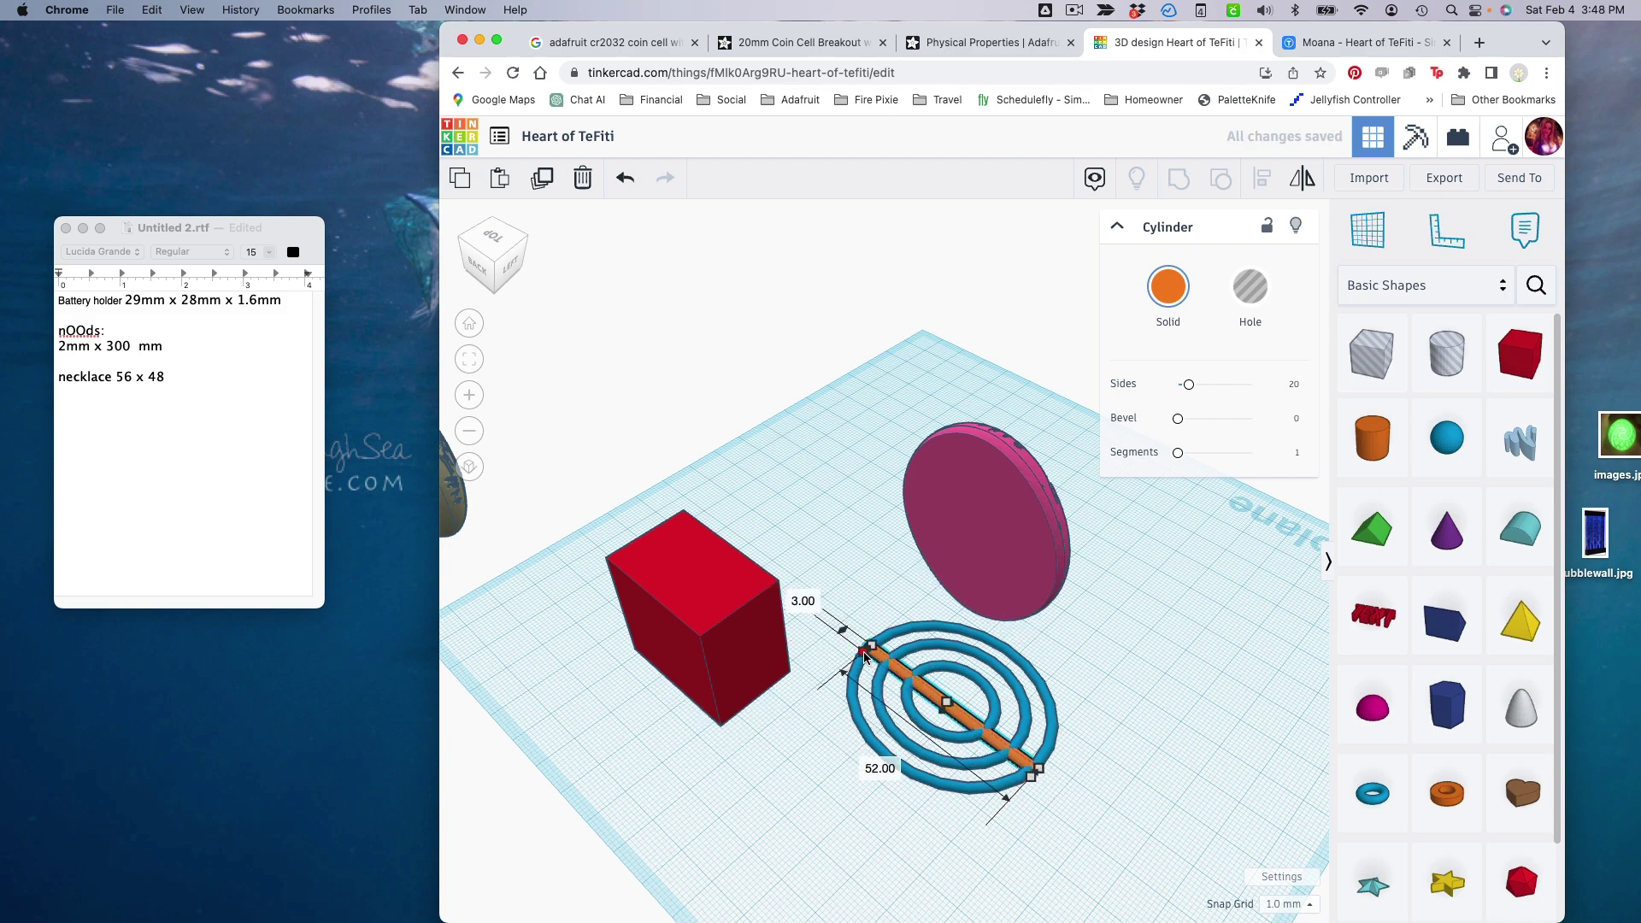
left_click_drag(866, 655, 922, 683)
- Align the rod with the oval rings on a common centre and group them into one shape
left_click(846, 600)
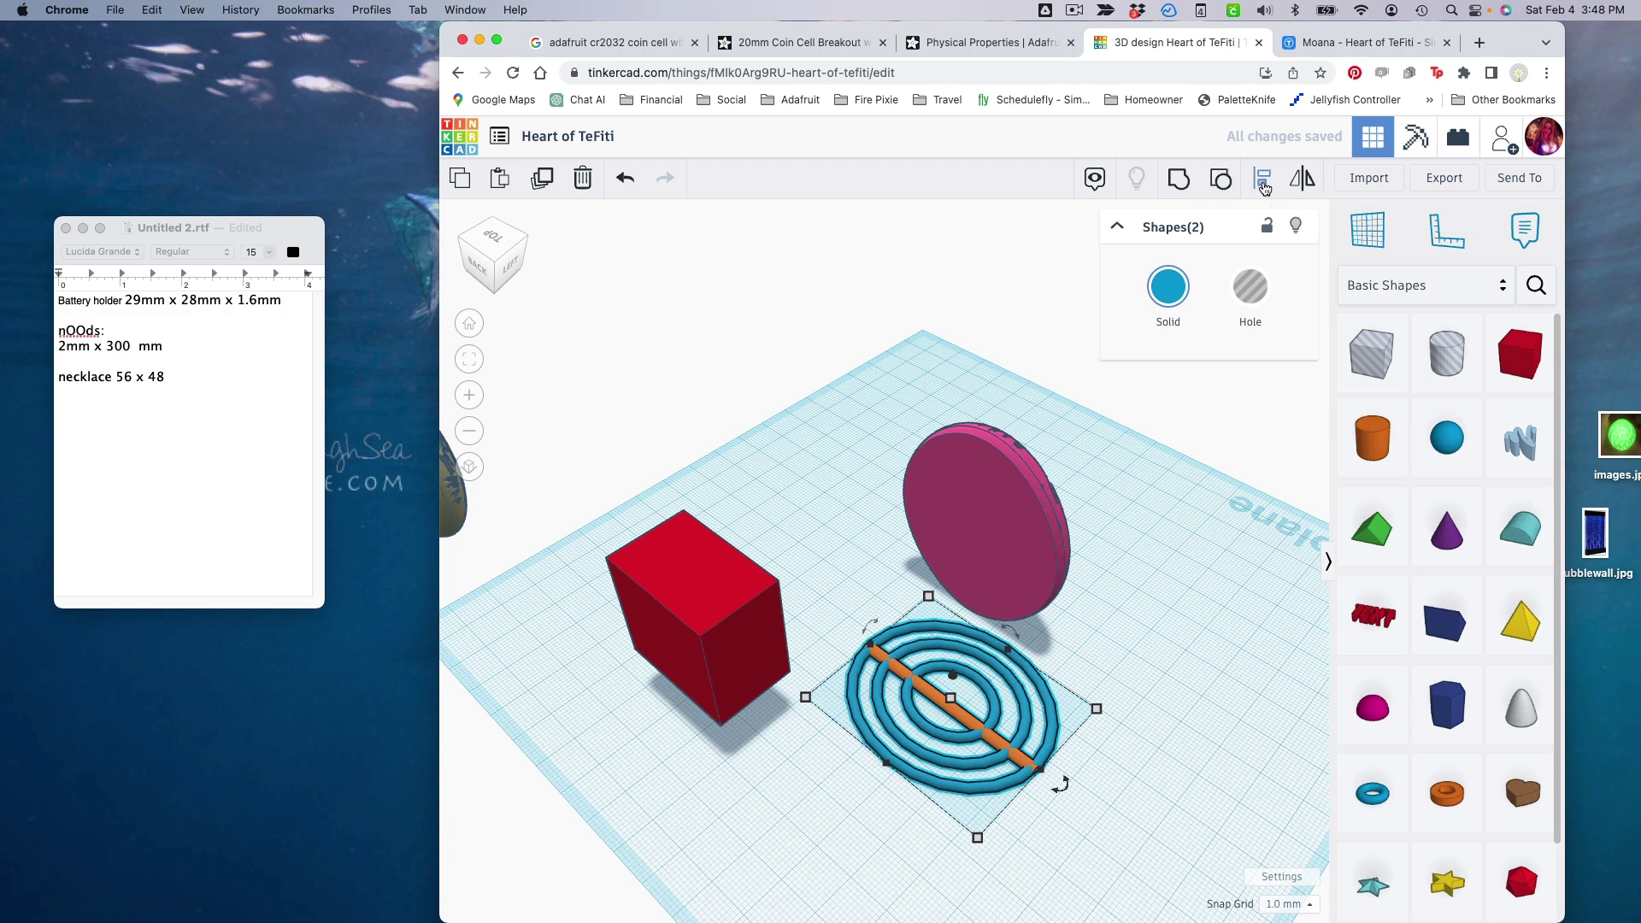
left_click(1261, 177)
left_click(853, 631)
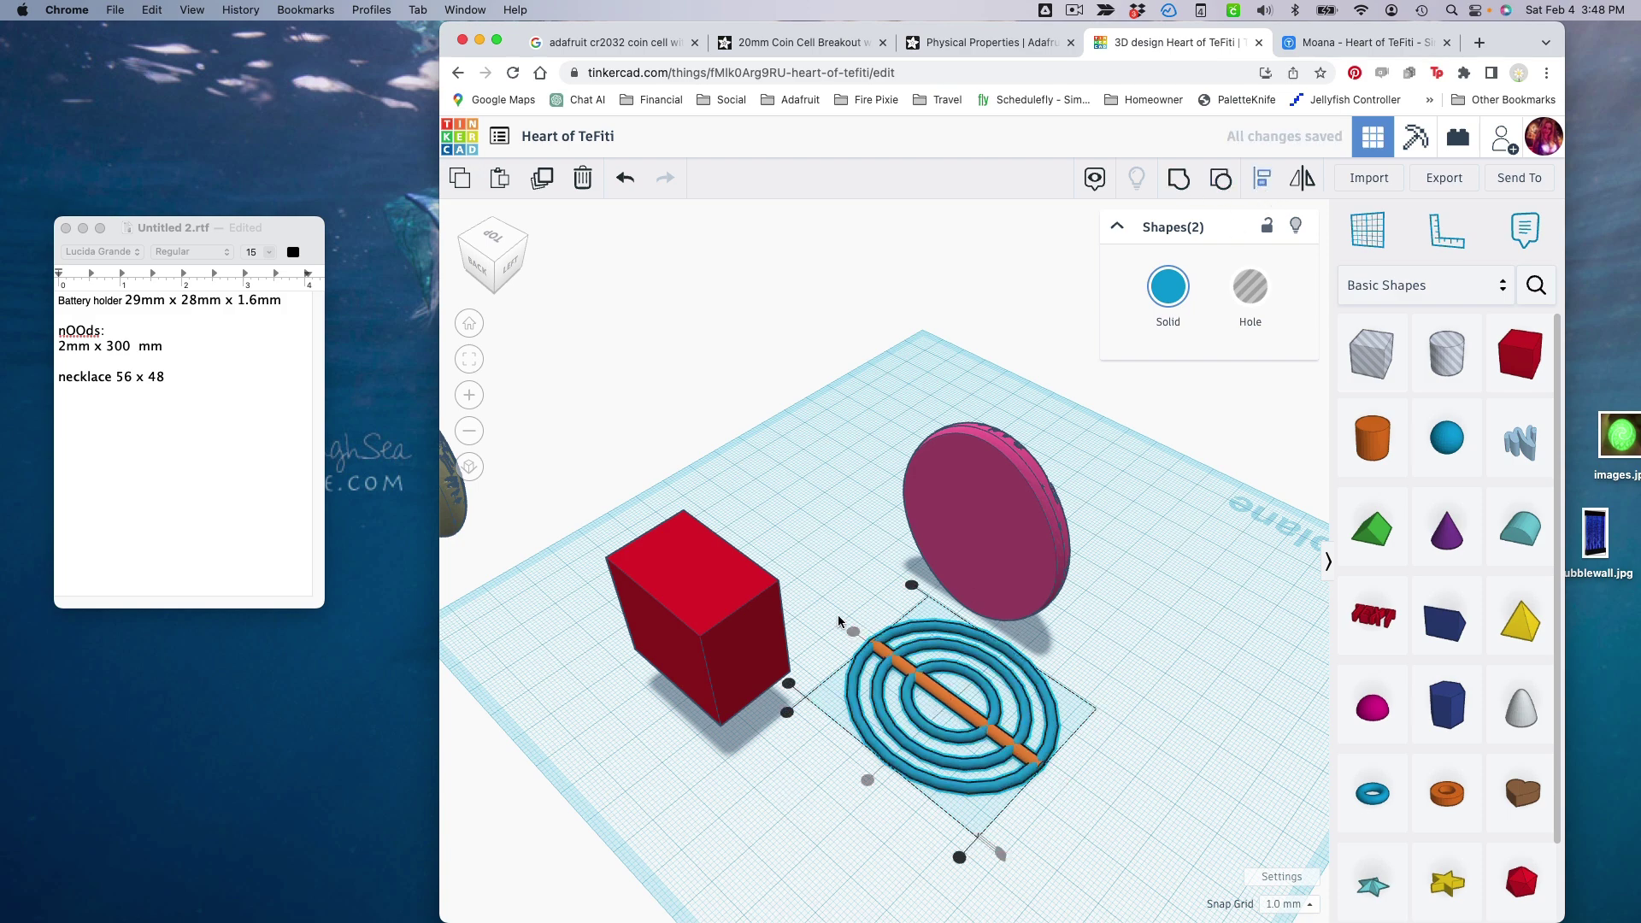
left_click_drag(848, 637, 911, 696)
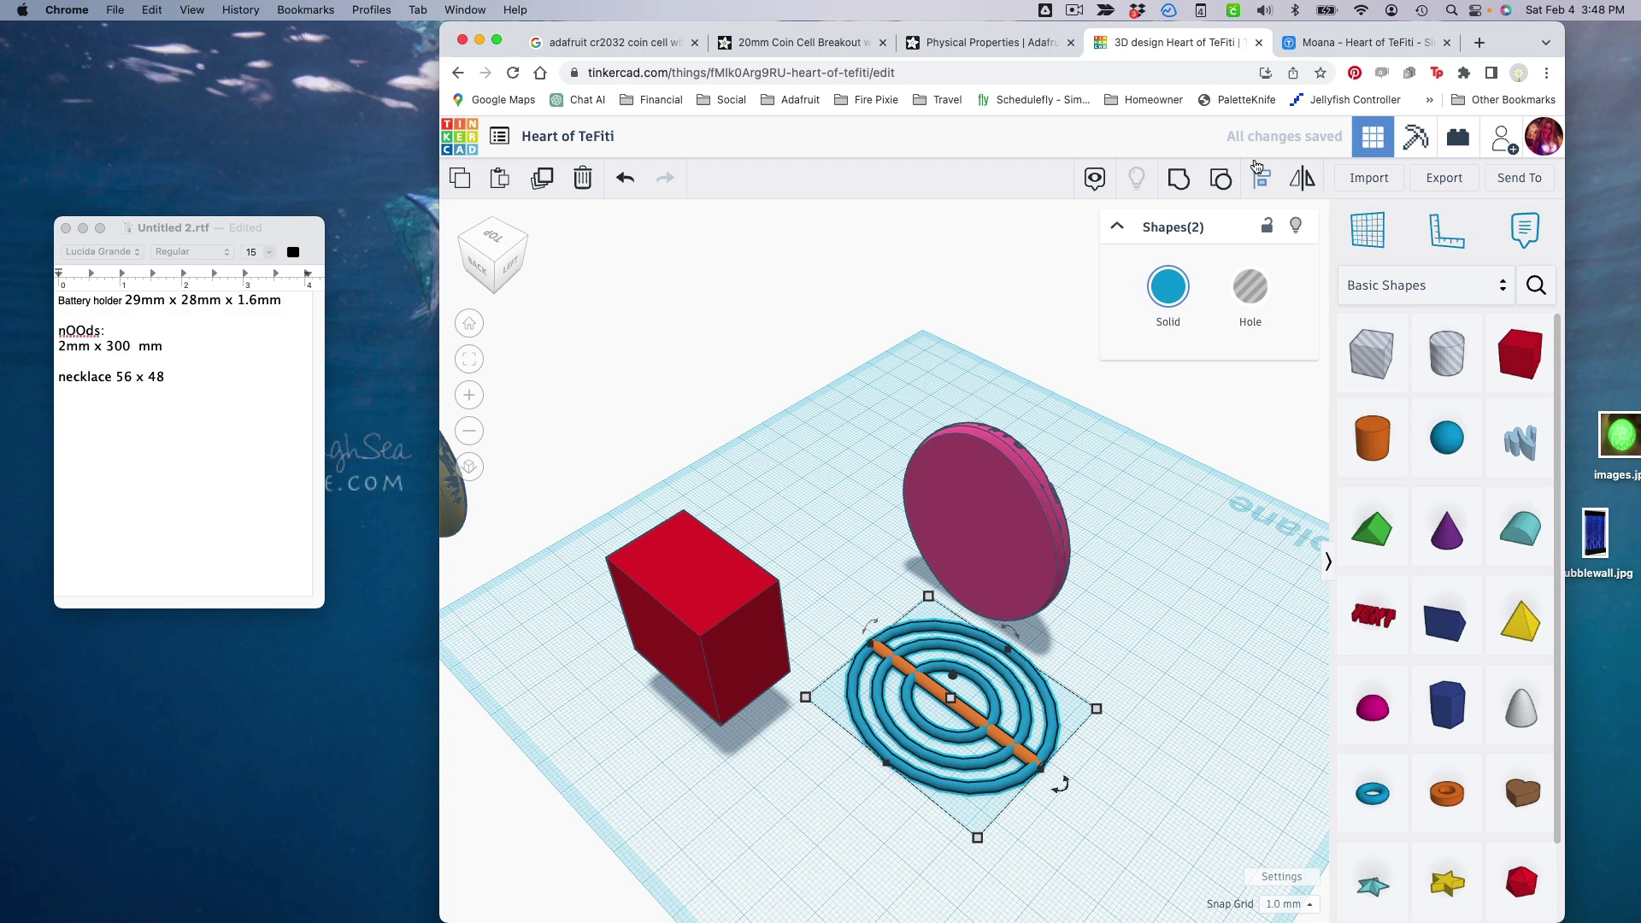
left_click(1172, 196)
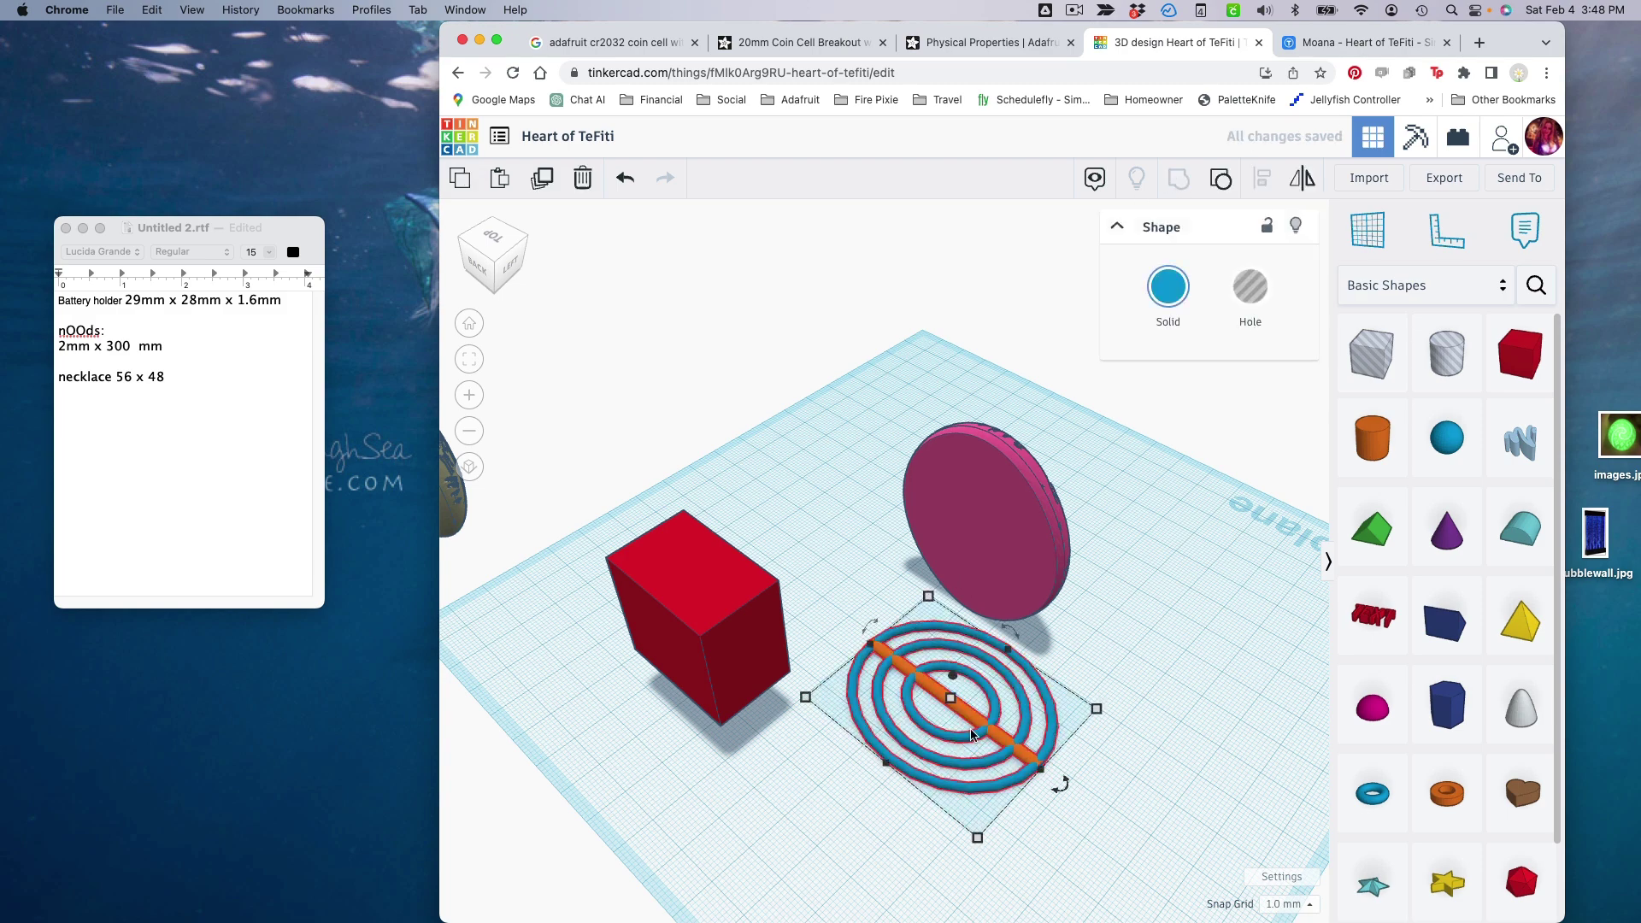
- Rotate the grouped rings and rod to stand upright and raise them to rest on the workplane
mouse_move(1059, 817)
left_mouse_down()
mouse_move(926, 735)
mouse_move(951, 762)
mouse_move(1053, 800)
left_mouse_up()
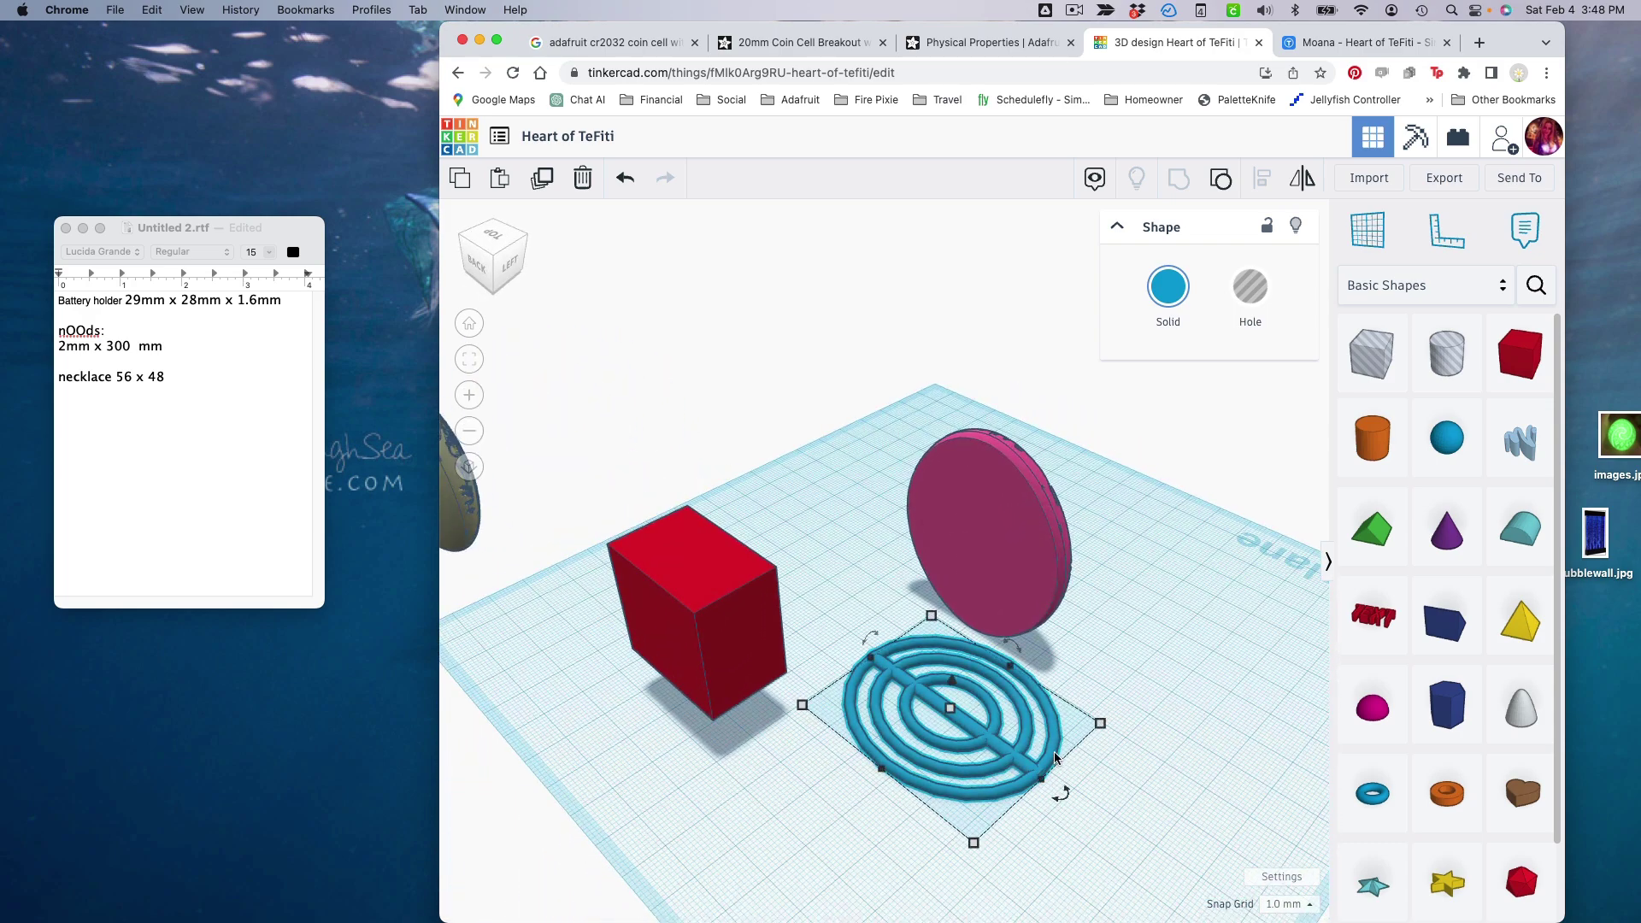
left_click_drag(930, 839, 1064, 686)
left_click_drag(981, 605, 900, 609)
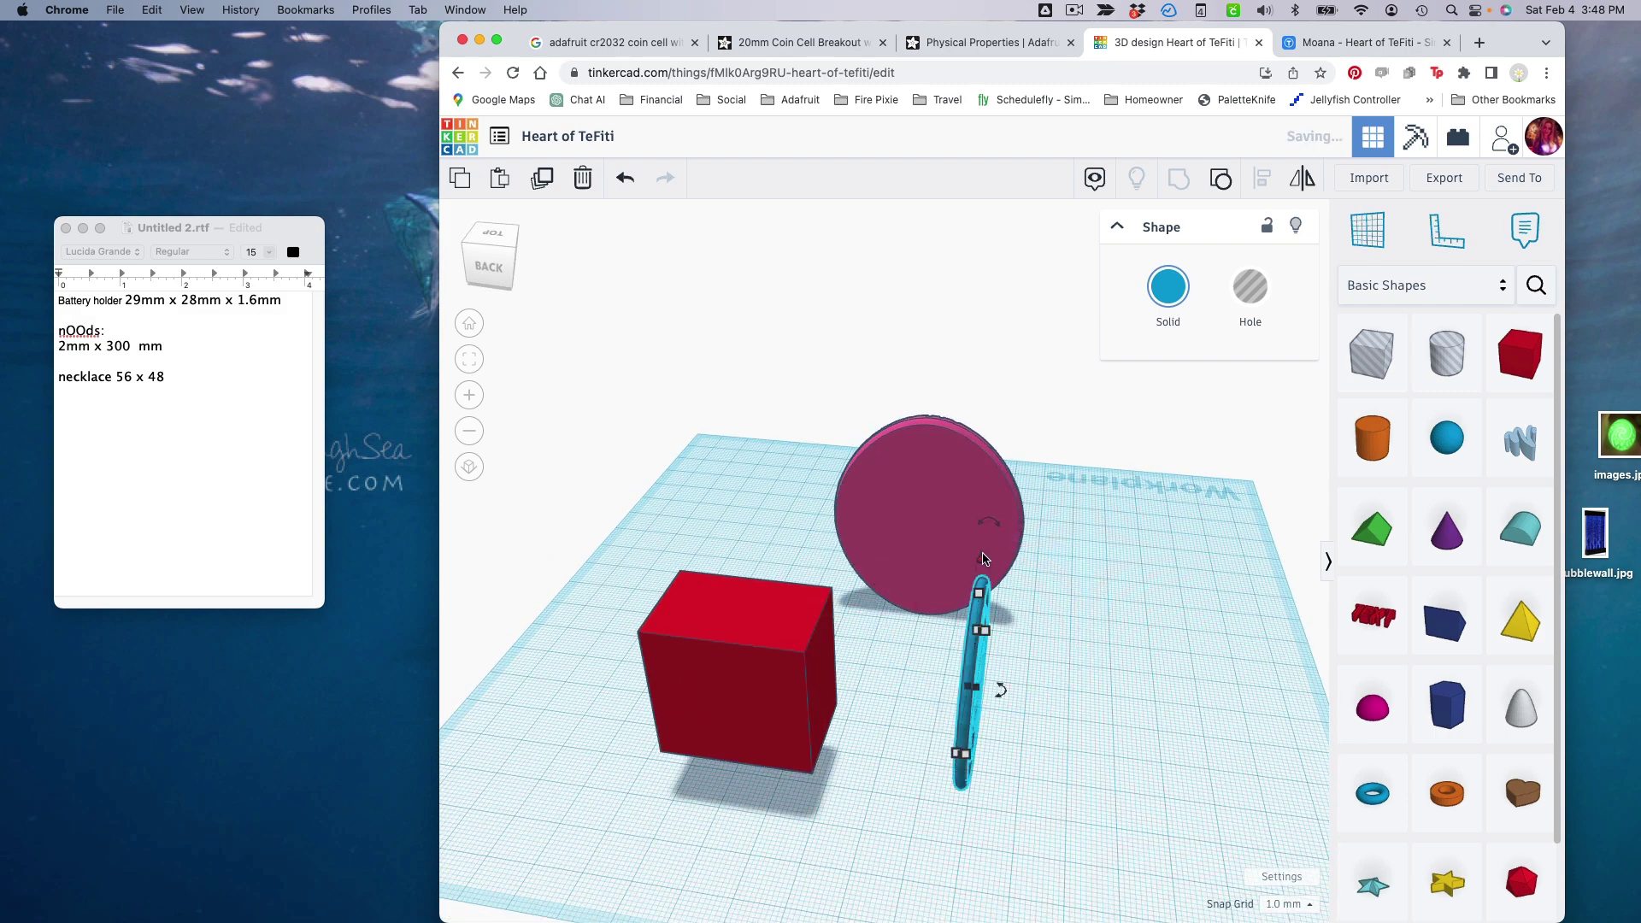
left_click_drag(983, 558, 979, 460)
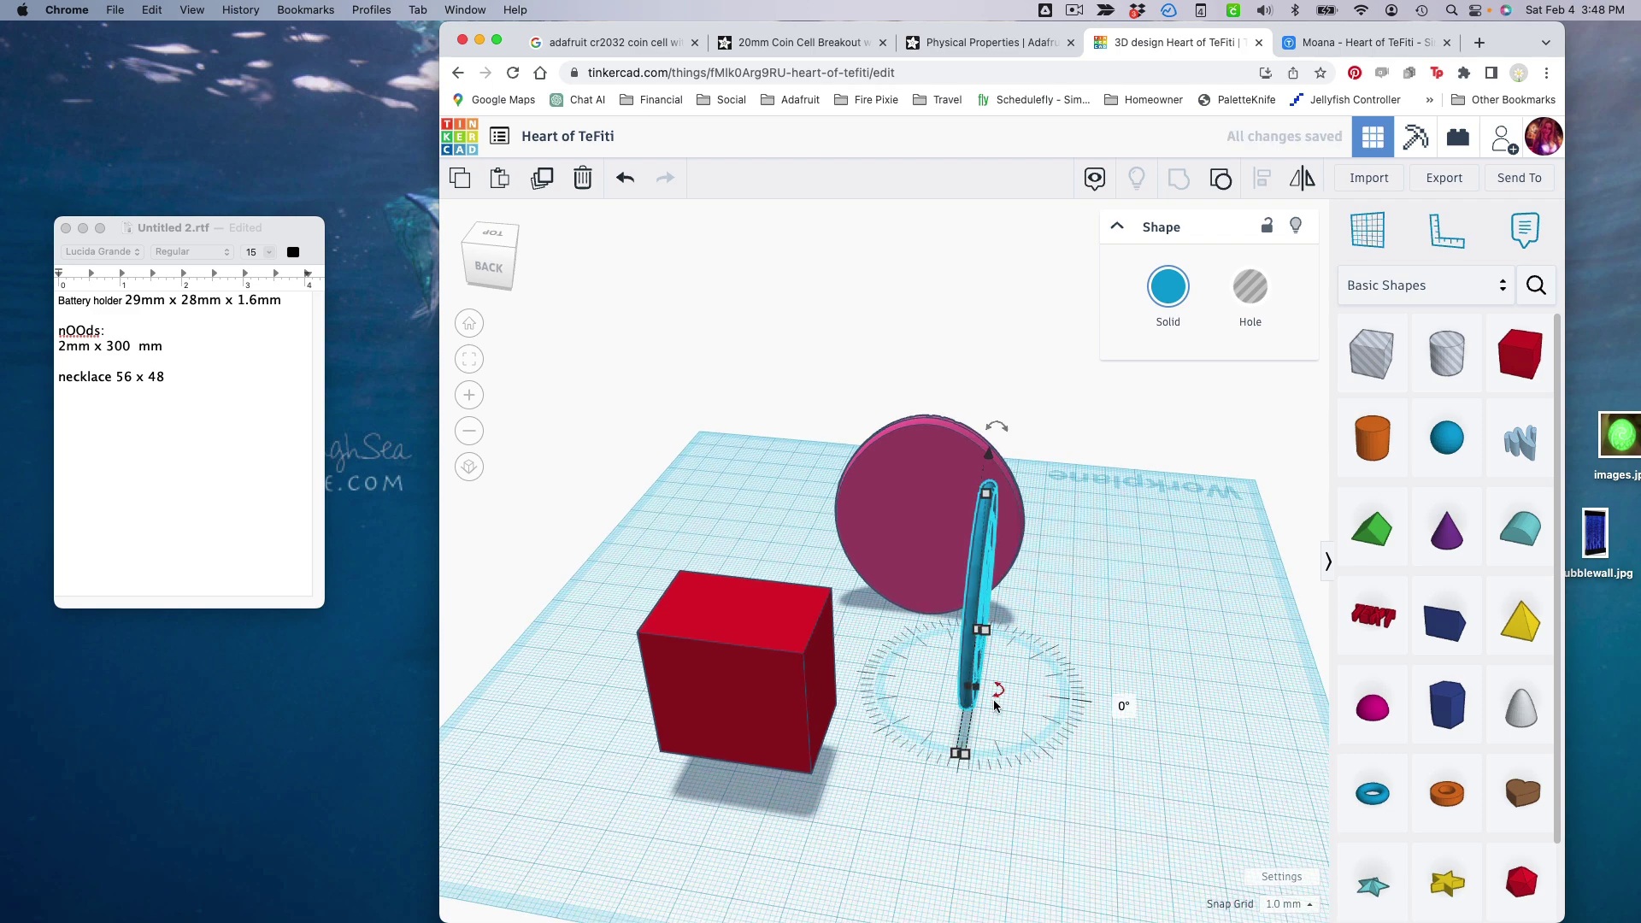
left_click_drag(961, 751, 964, 715)
- Move the pink heart across the workplane so its flat back sits against the upright rings
left_click_drag(1110, 612, 952, 758)
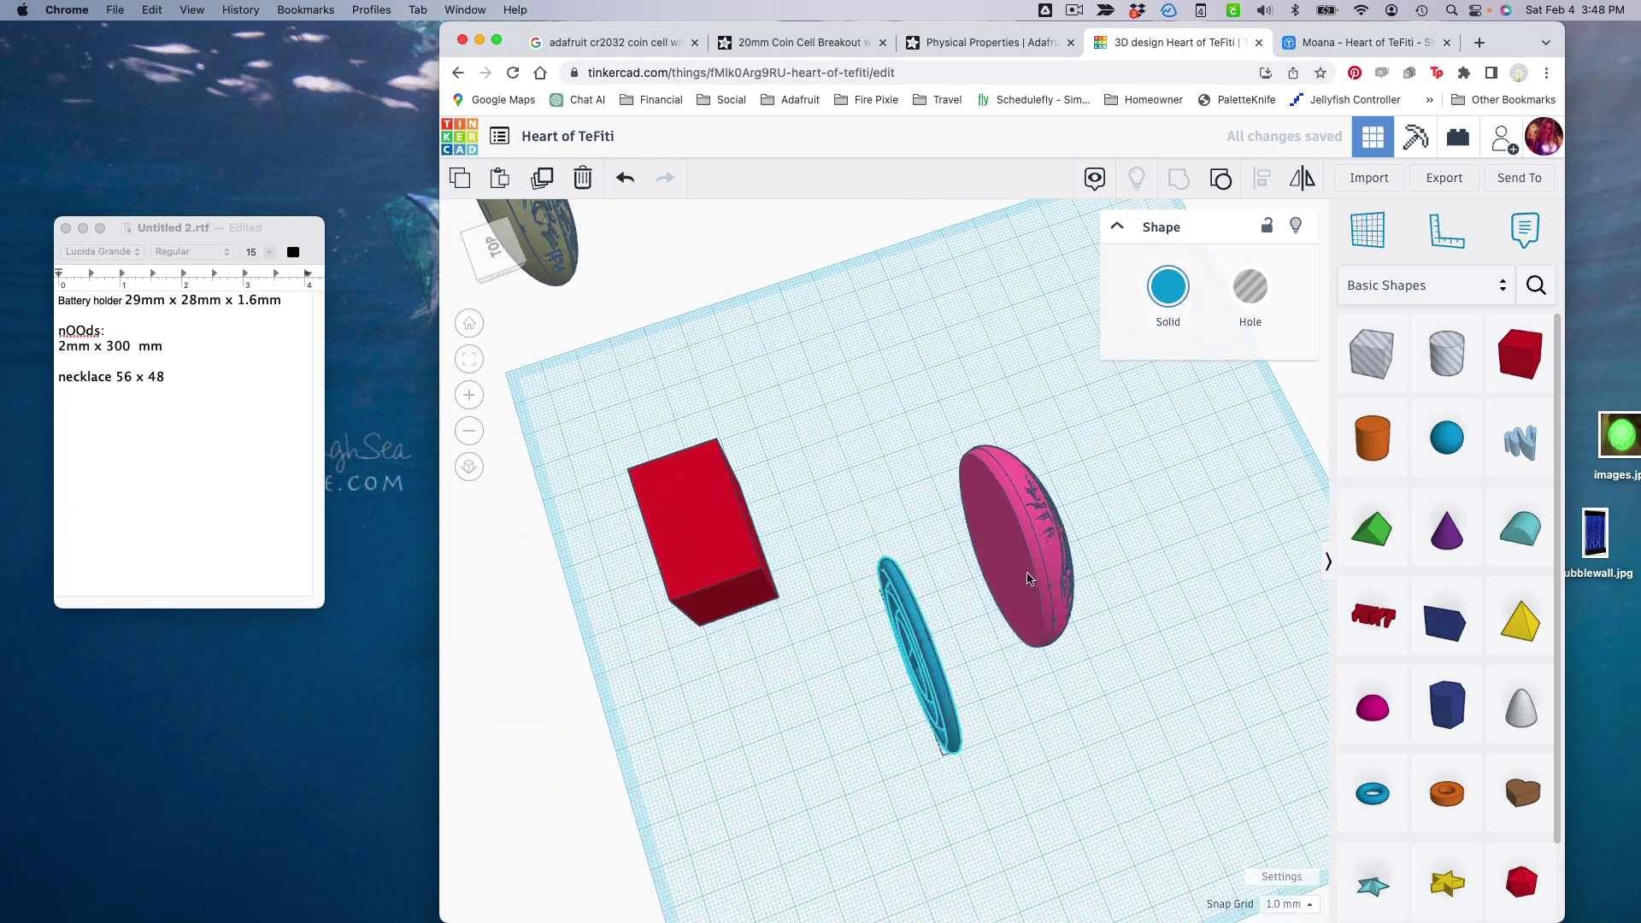
left_click(983, 649)
left_click_drag(983, 650, 947, 681)
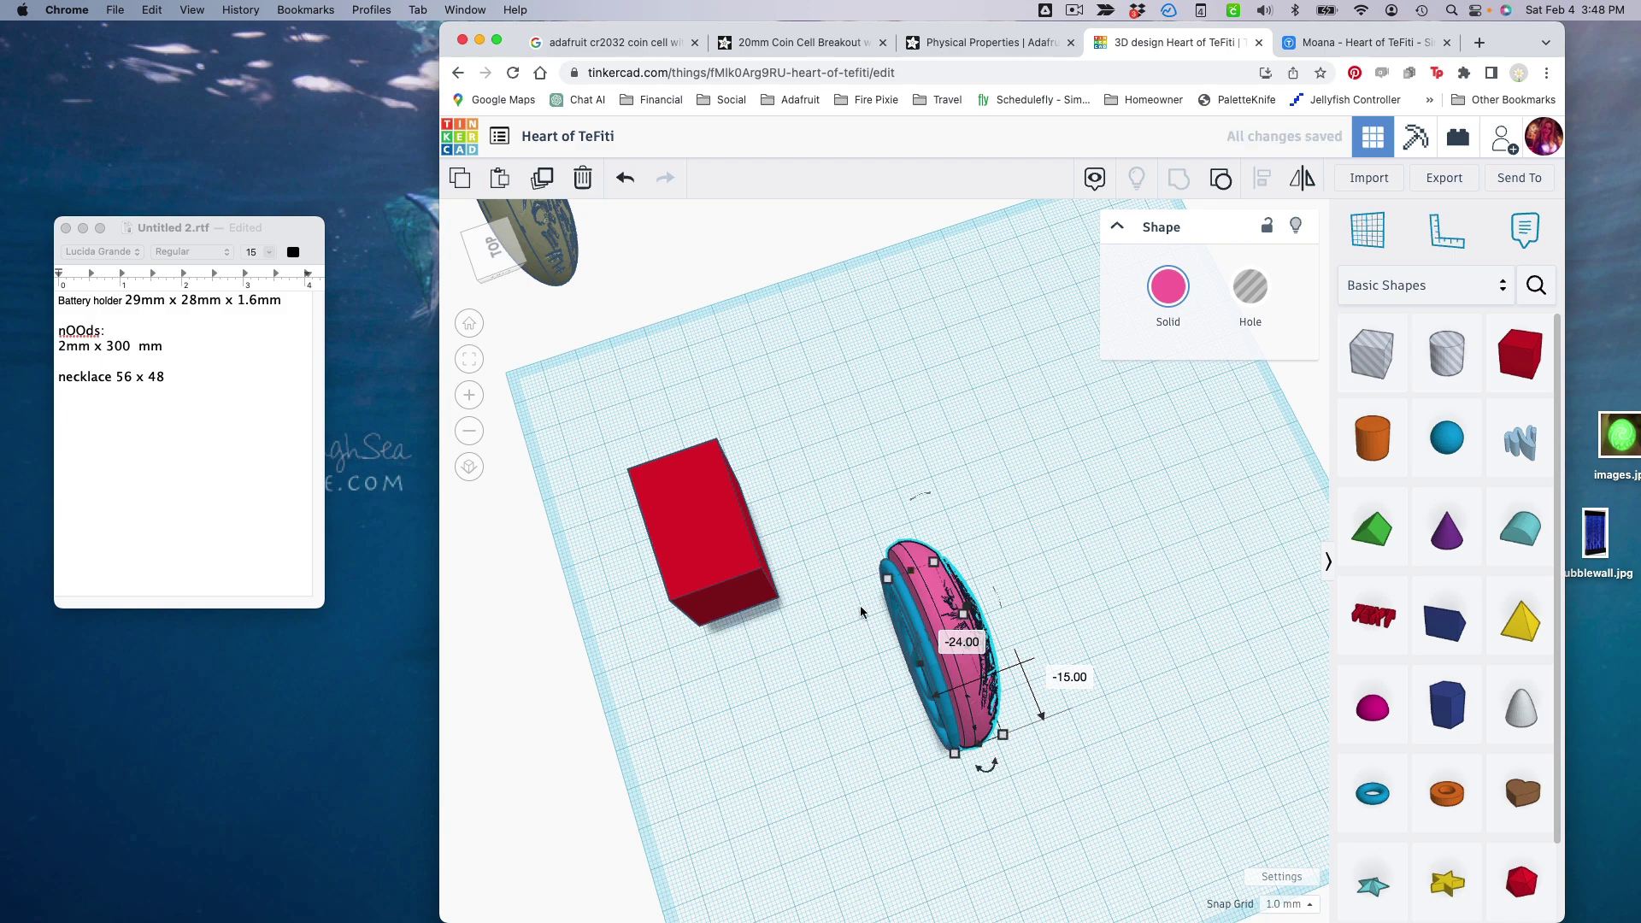
- Align the heart and the upright rings on a common centre along both workplane axes
left_click_drag(843, 540, 977, 636)
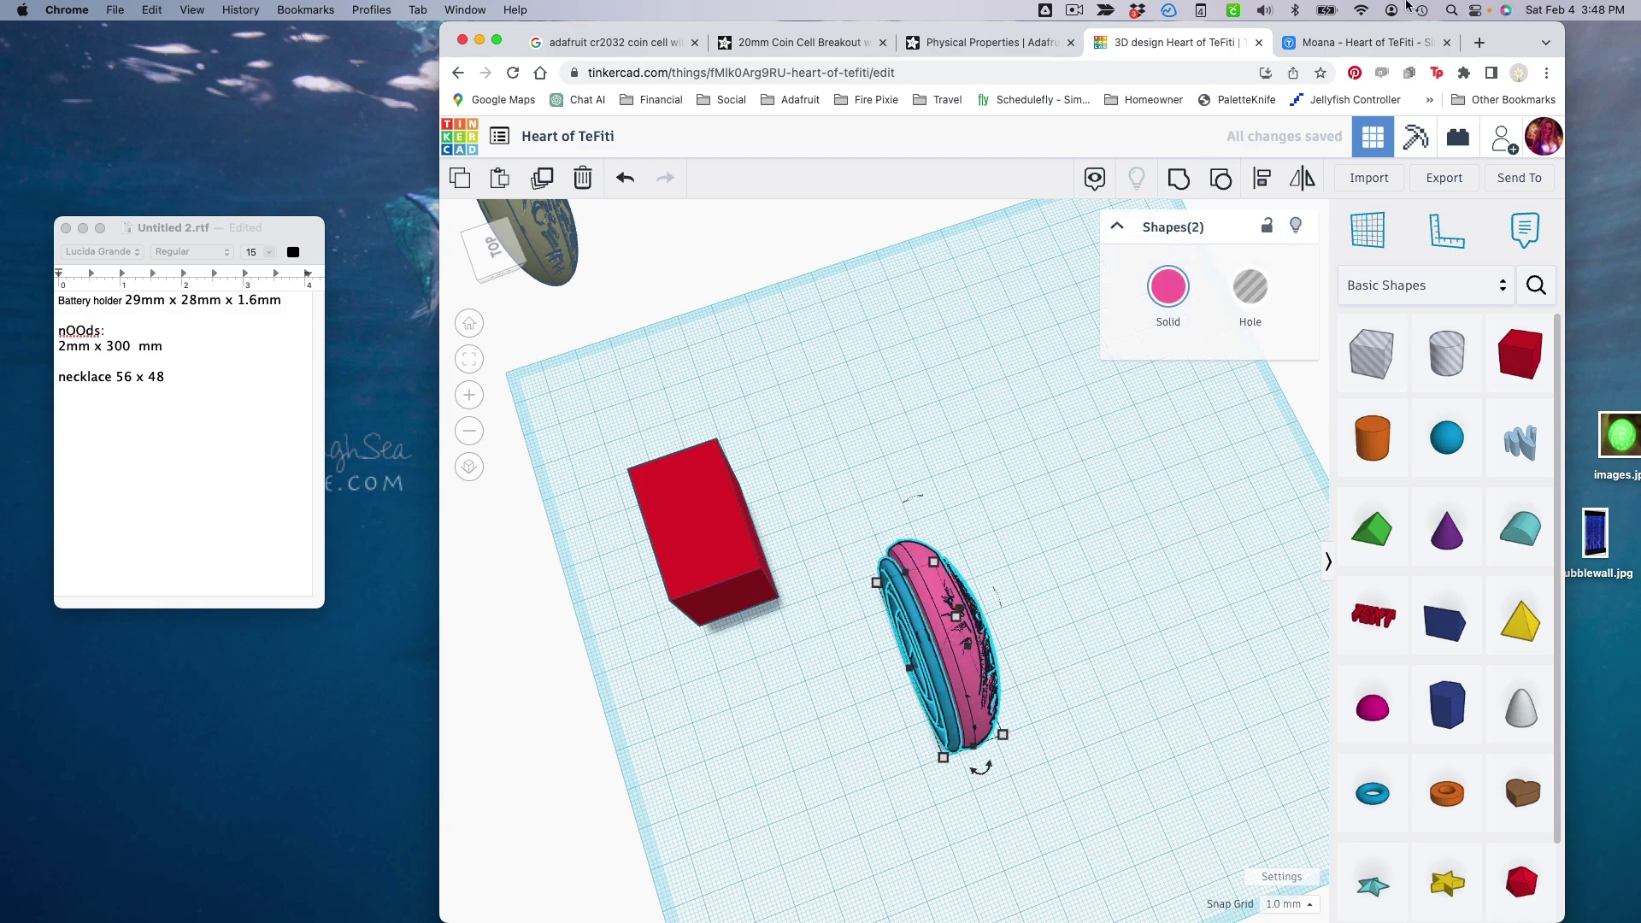
left_click(1264, 183)
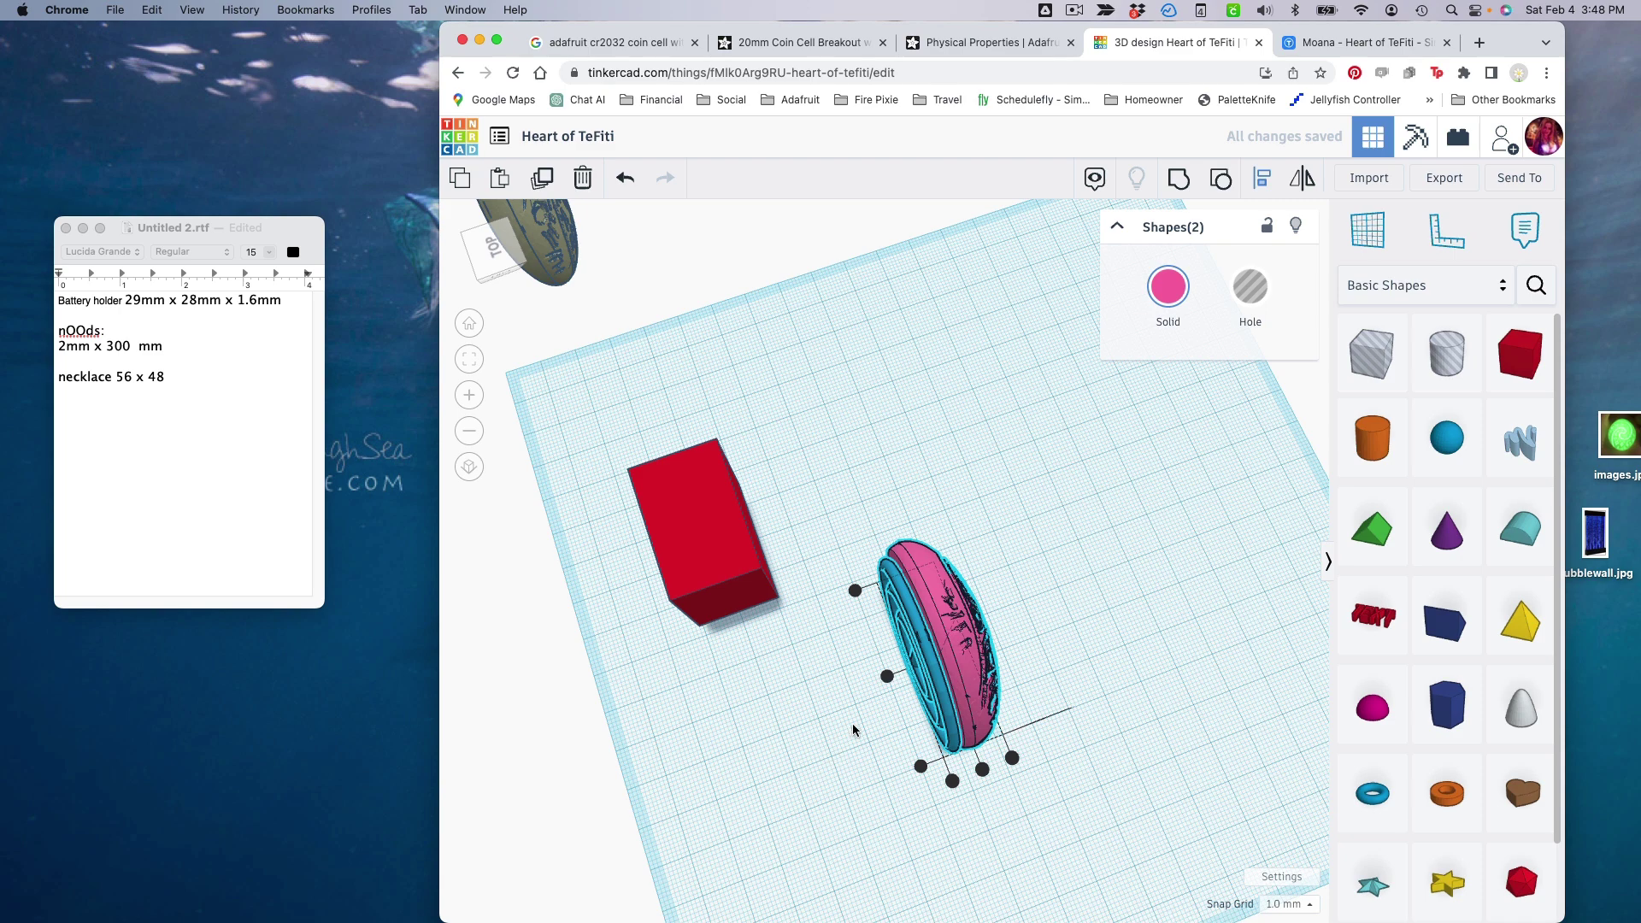
left_click(887, 676)
left_click(959, 779)
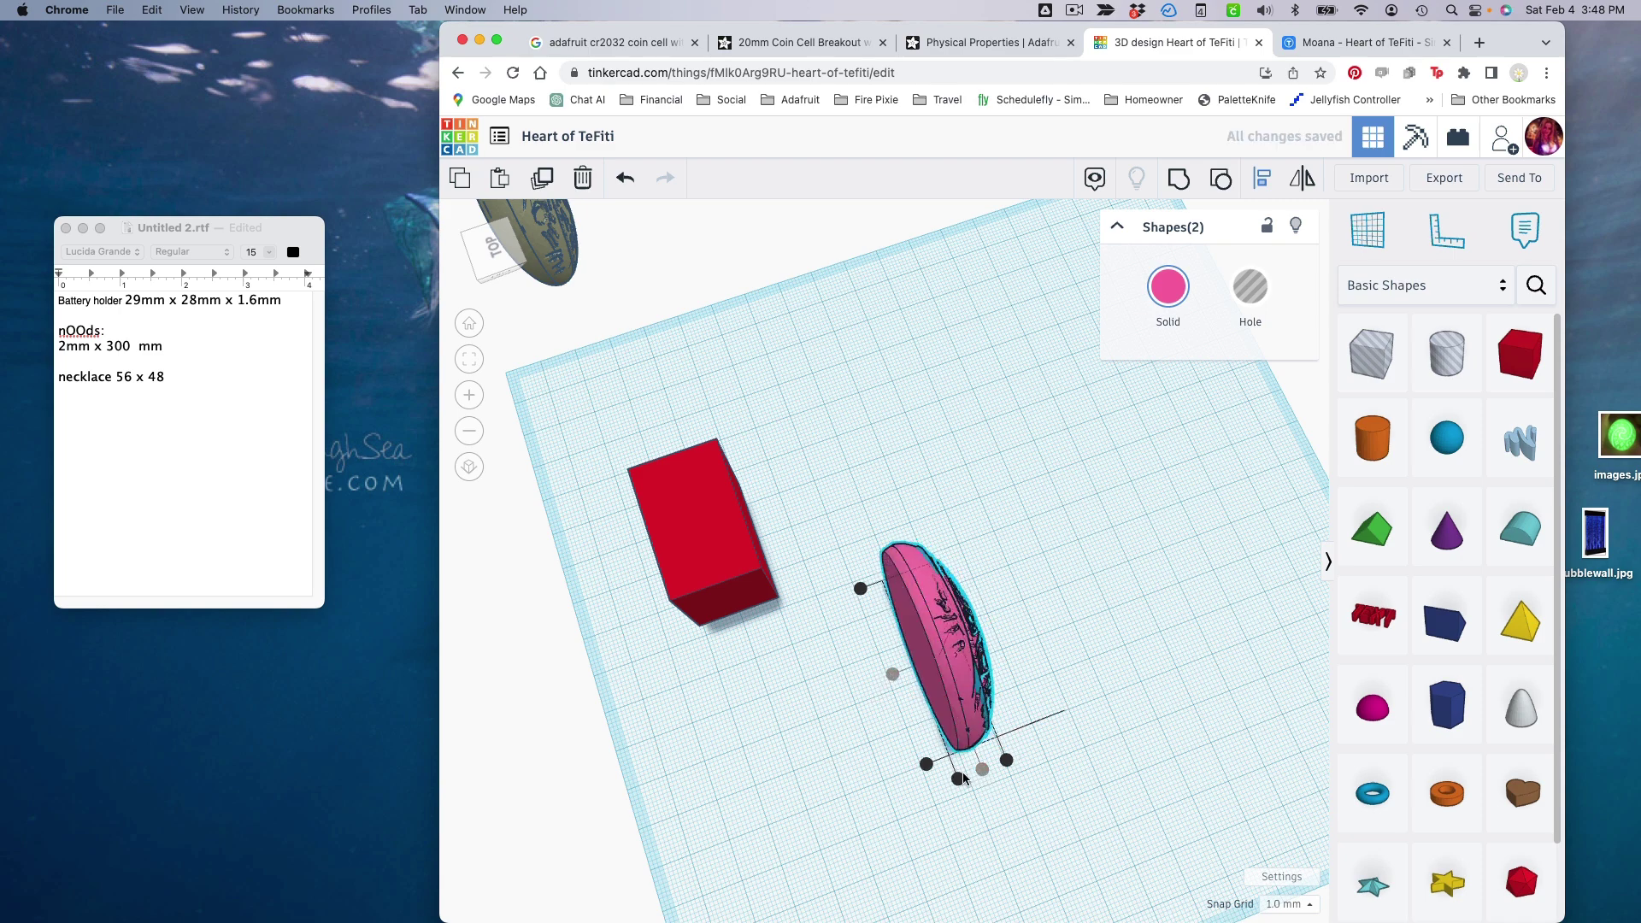
left_click_drag(909, 808, 1085, 631)
left_click(1081, 651)
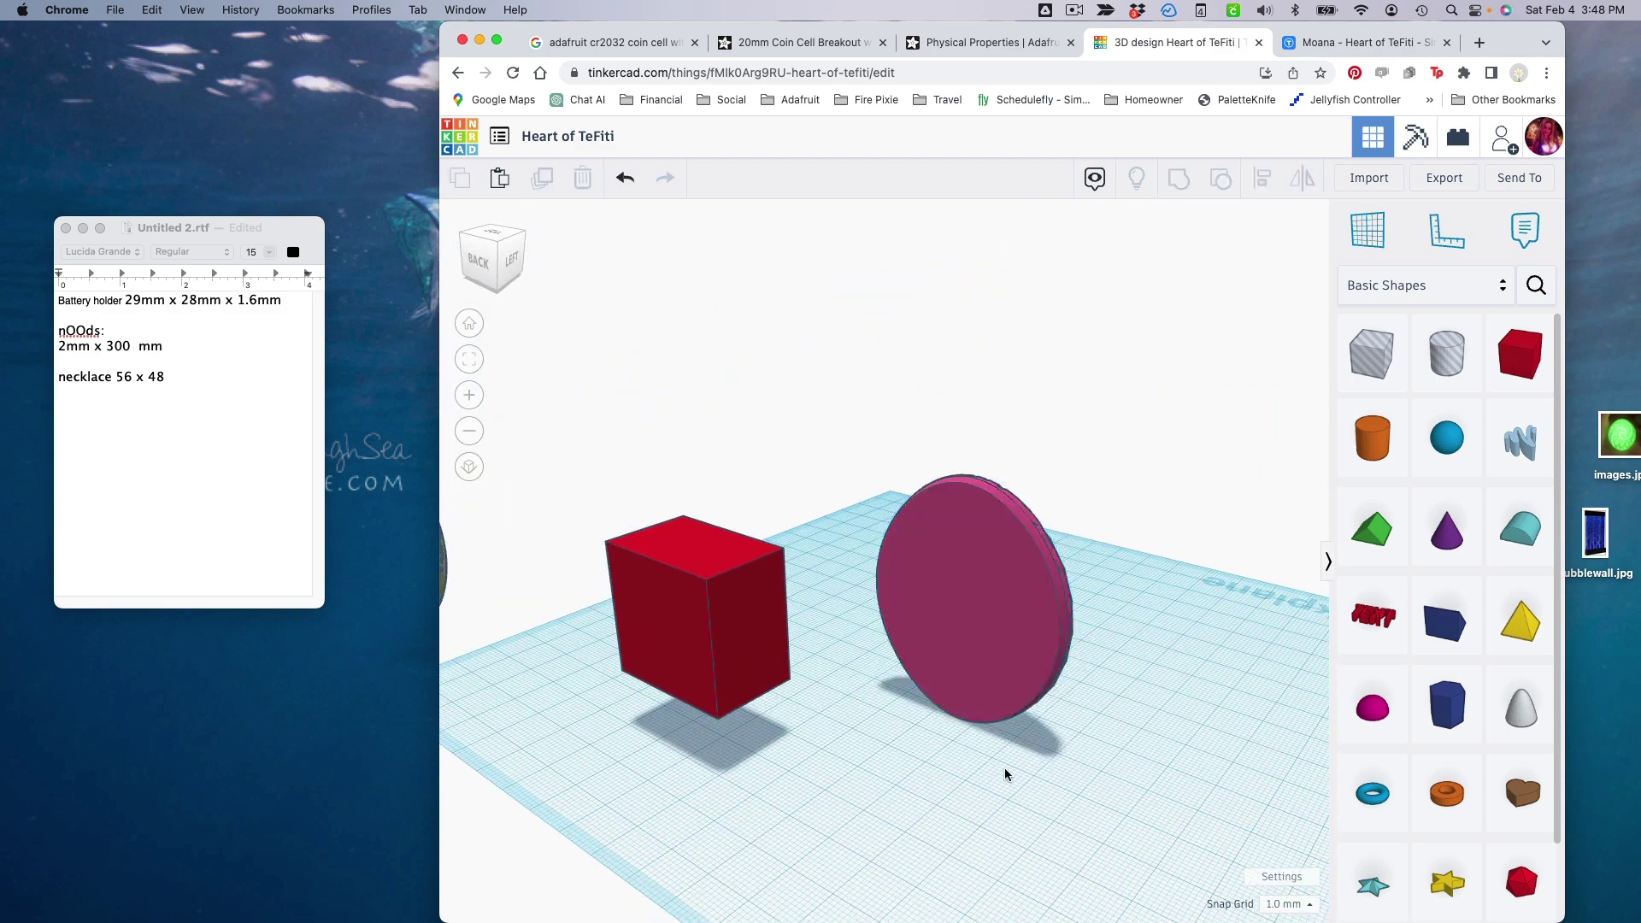
- Nudge the heart away from the red box in grid steps until the rings surface on its flat back
left_click(1004, 652)
left_click(947, 660, "shift")
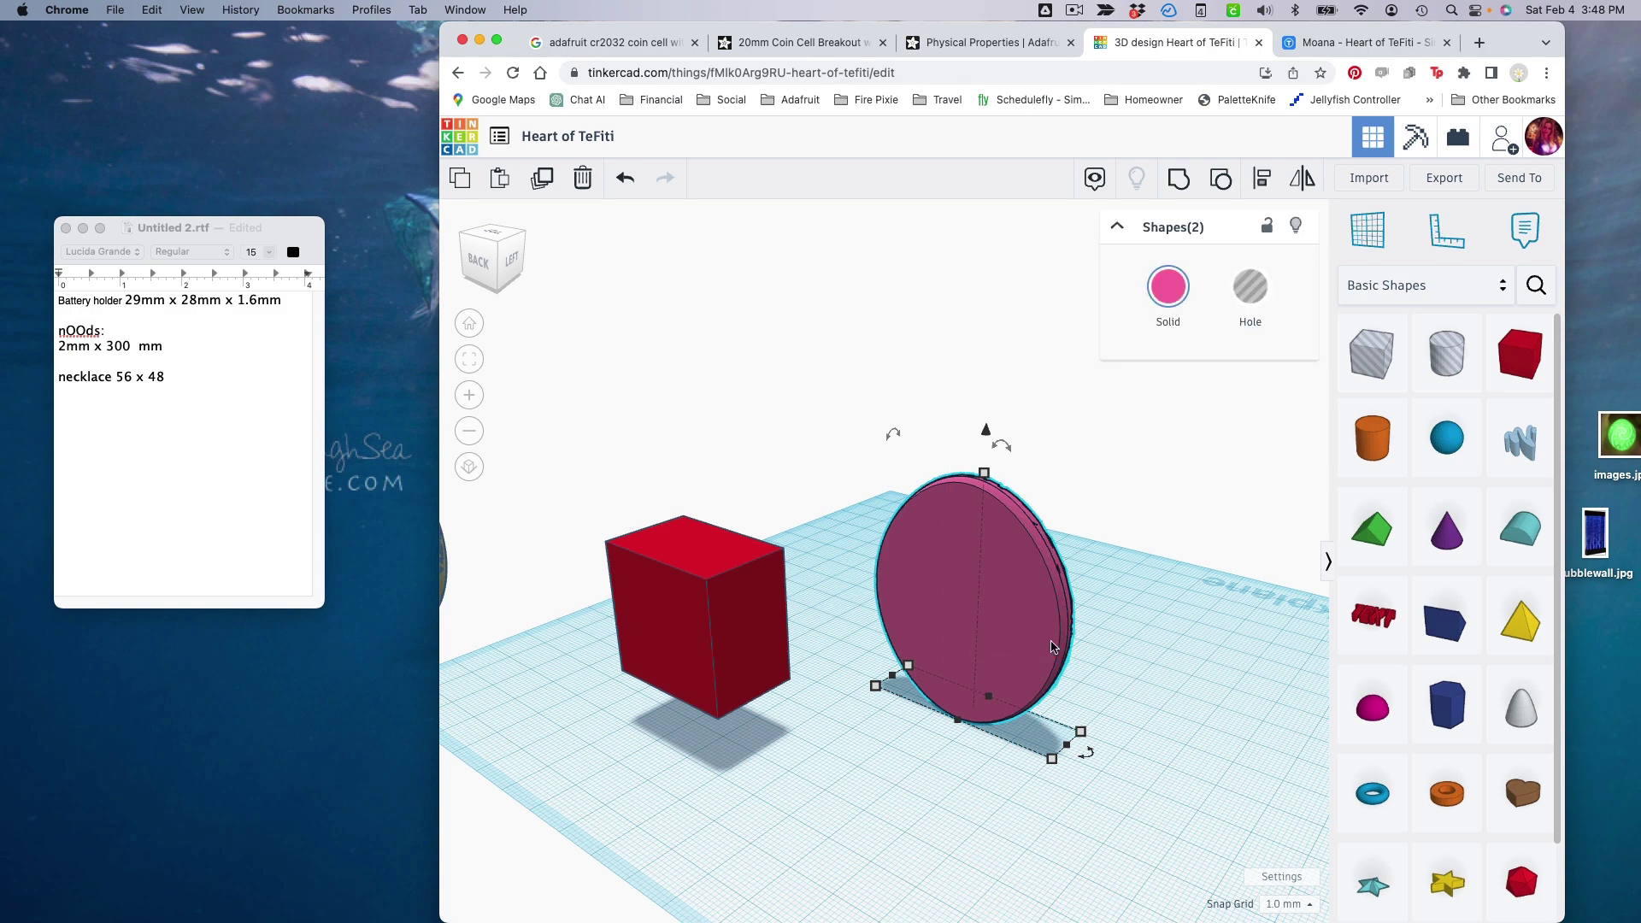
left_click_drag(947, 660, 989, 602)
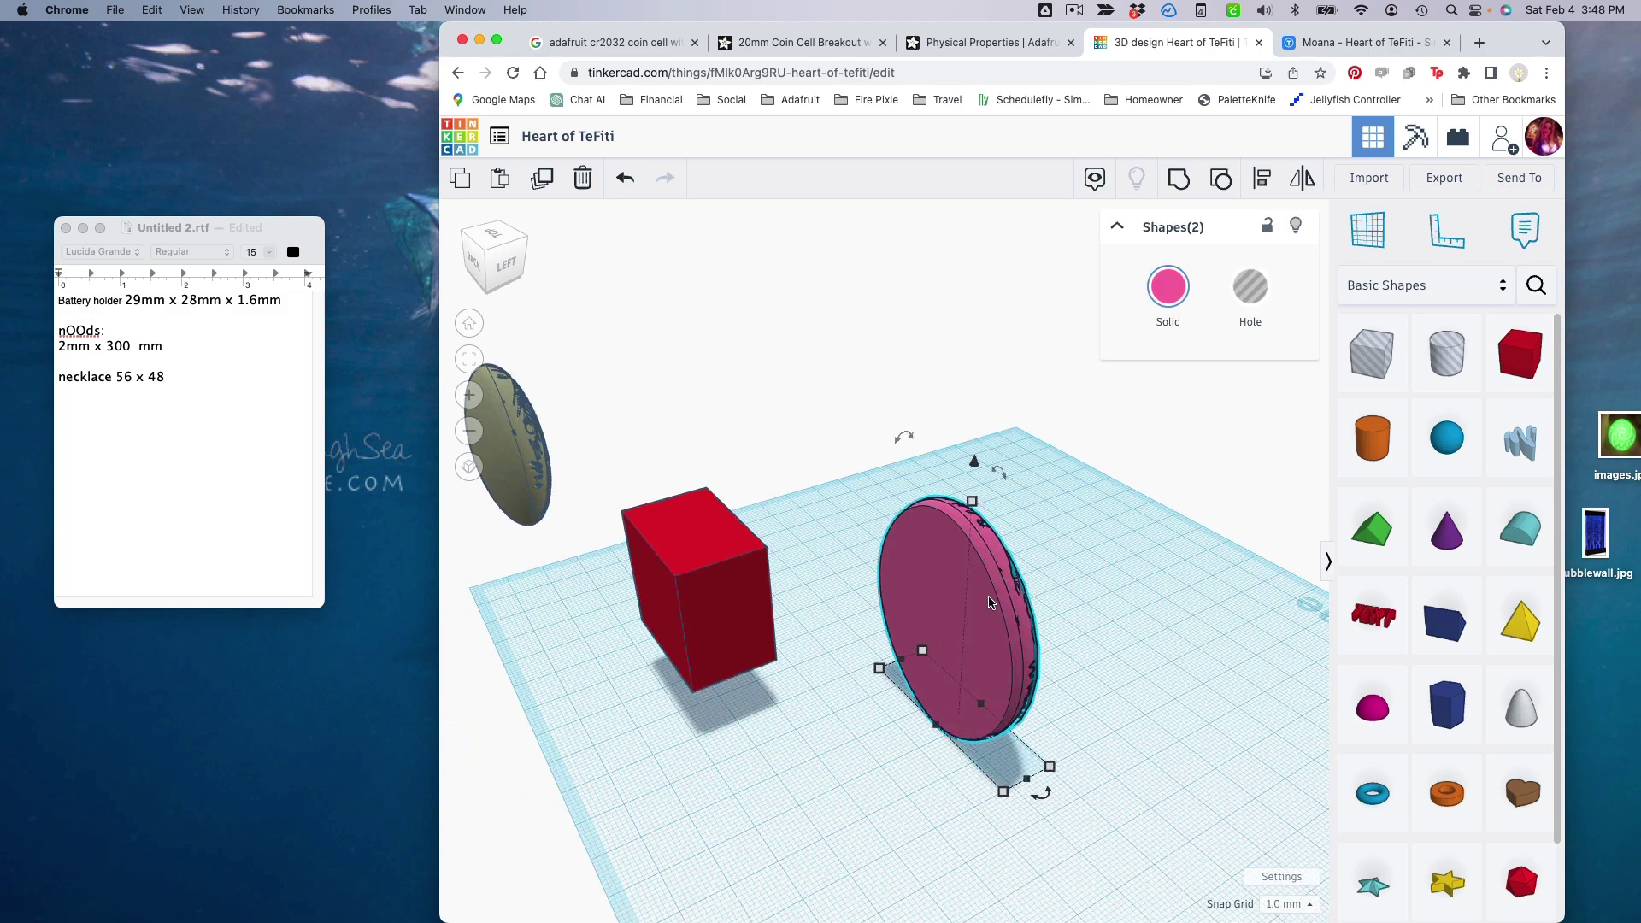
left_click(1163, 648)
left_click(1007, 646)
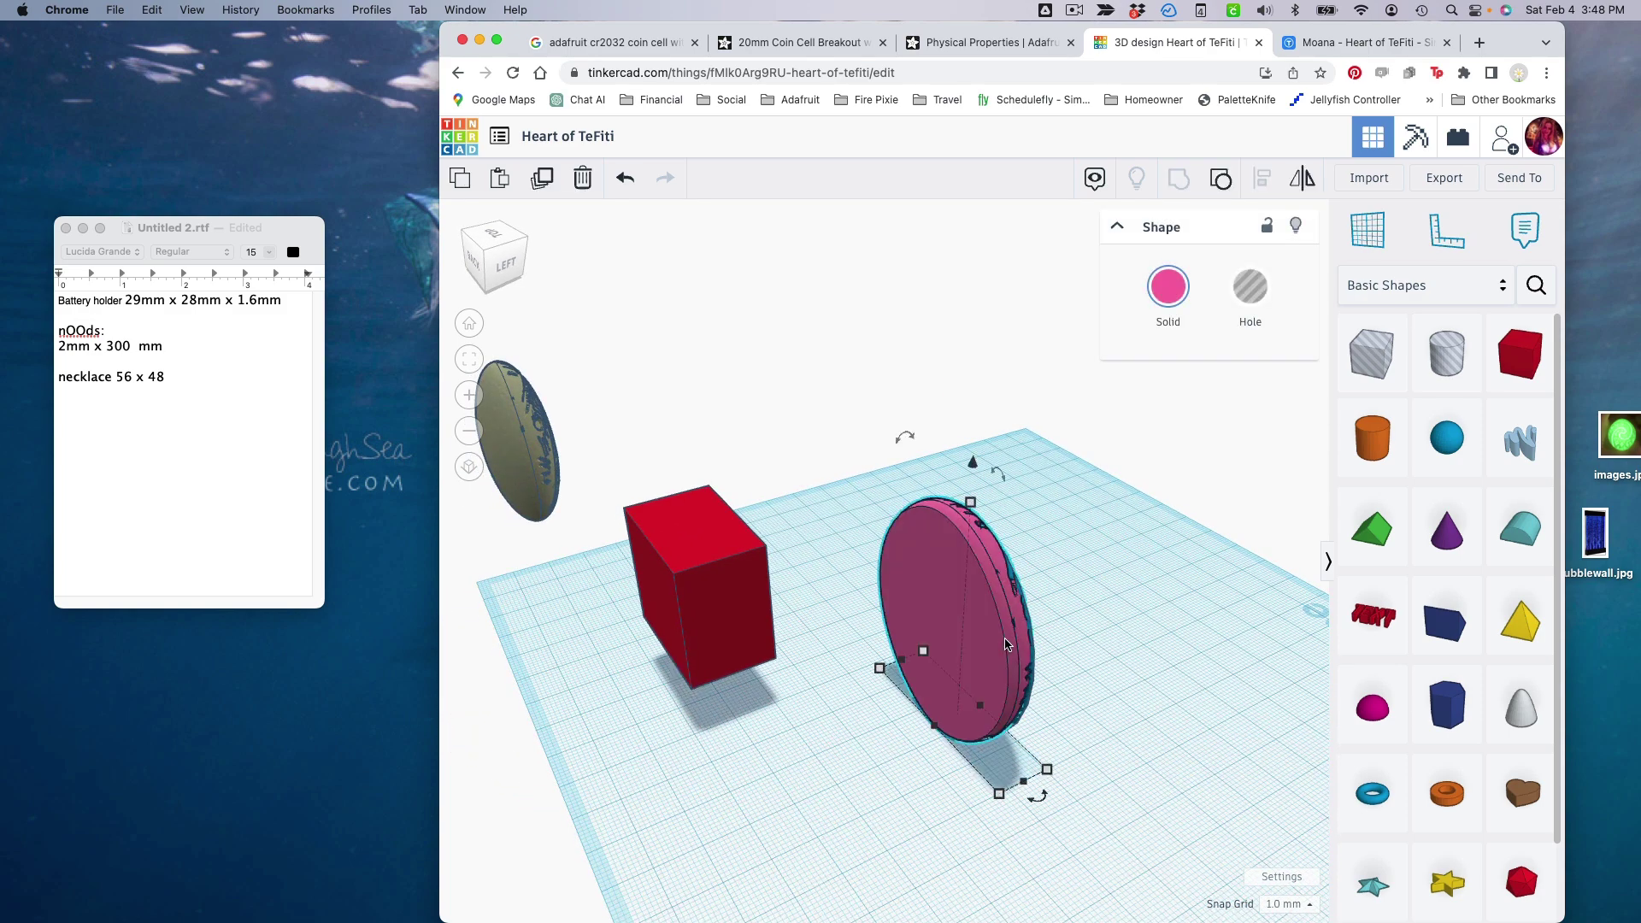
key("Right")
key("Right")
key("Right")
key("Right")
key("Right")
key("Right")
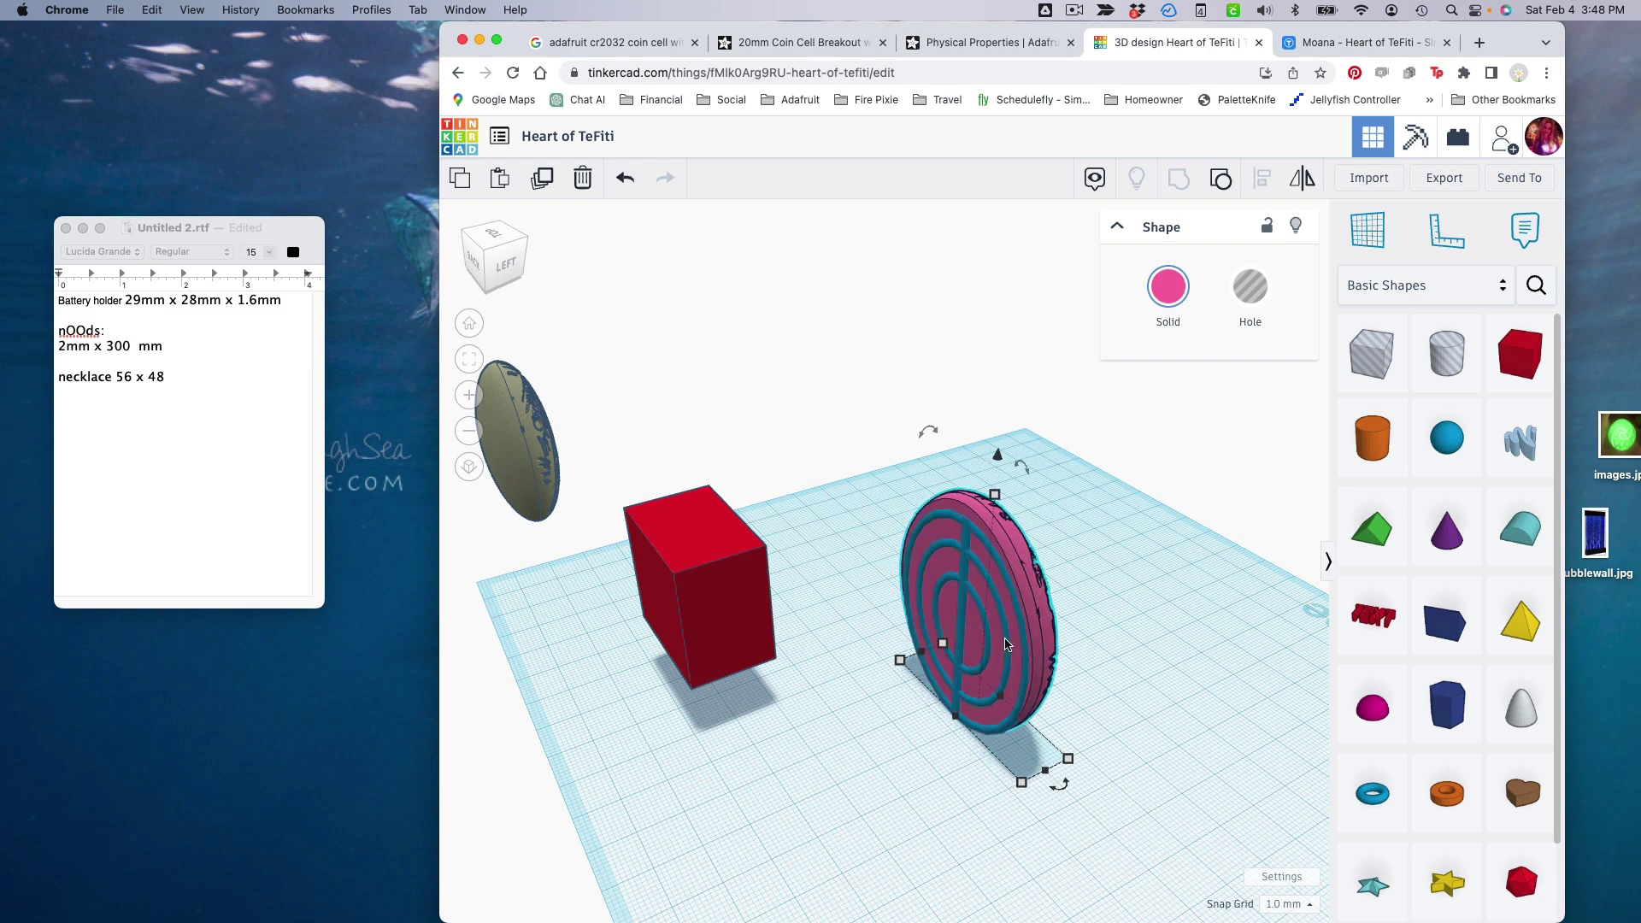
key("Right")
key("Left")
- Select the heart and the rings together and centre them vertically on each other
left_click_drag(1005, 644, 1316, 769)
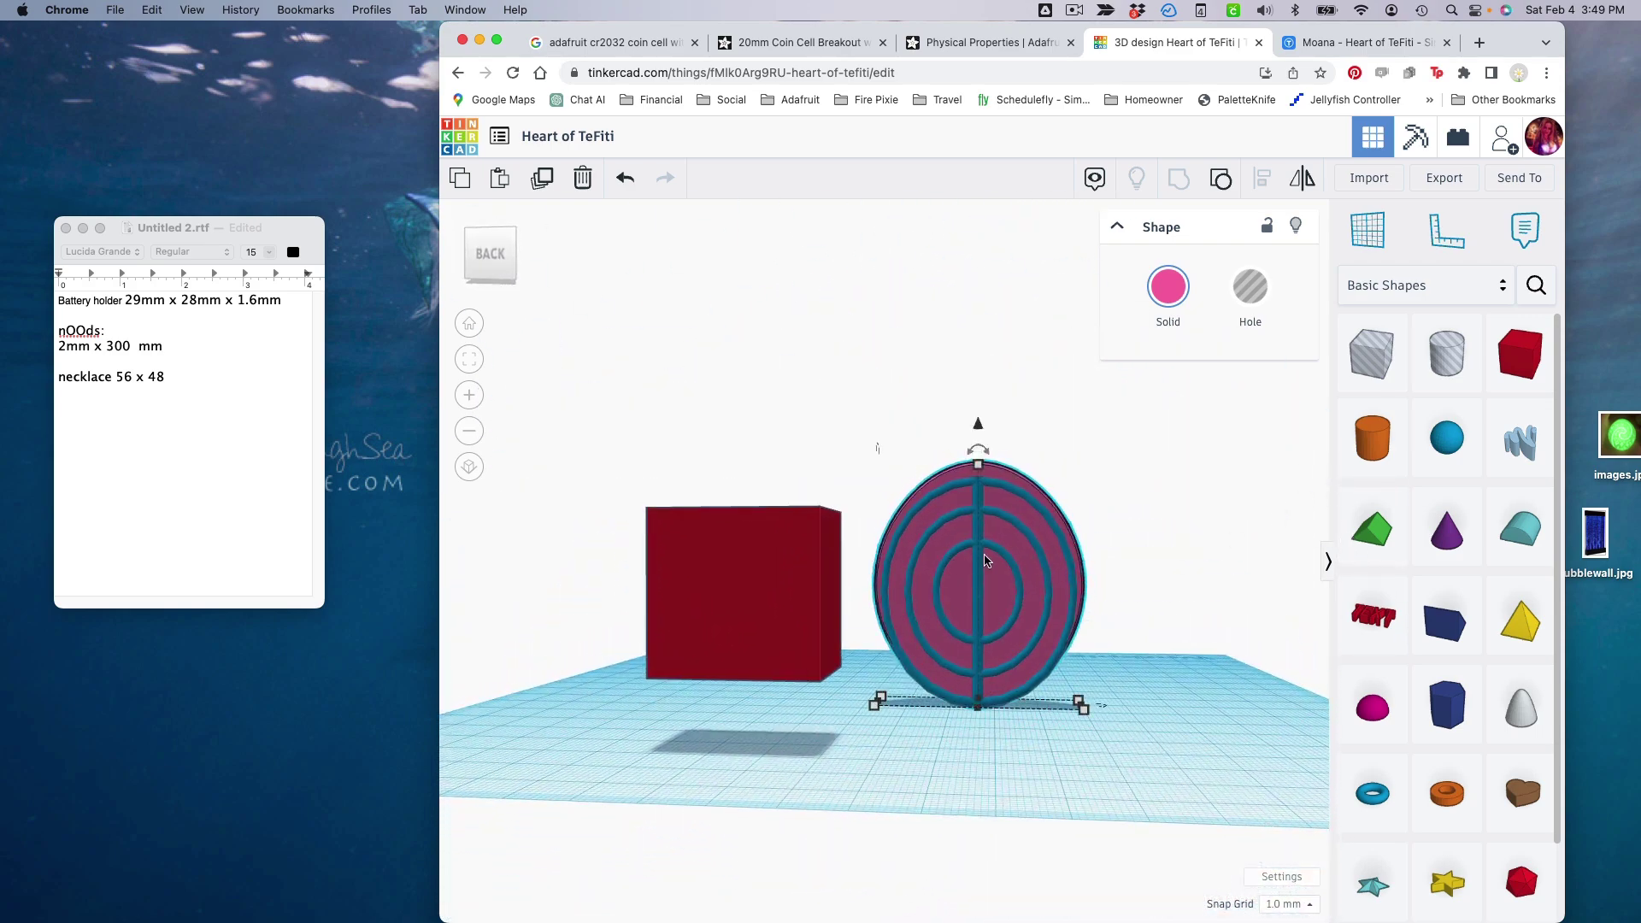
left_click_drag(1024, 562, 1023, 562)
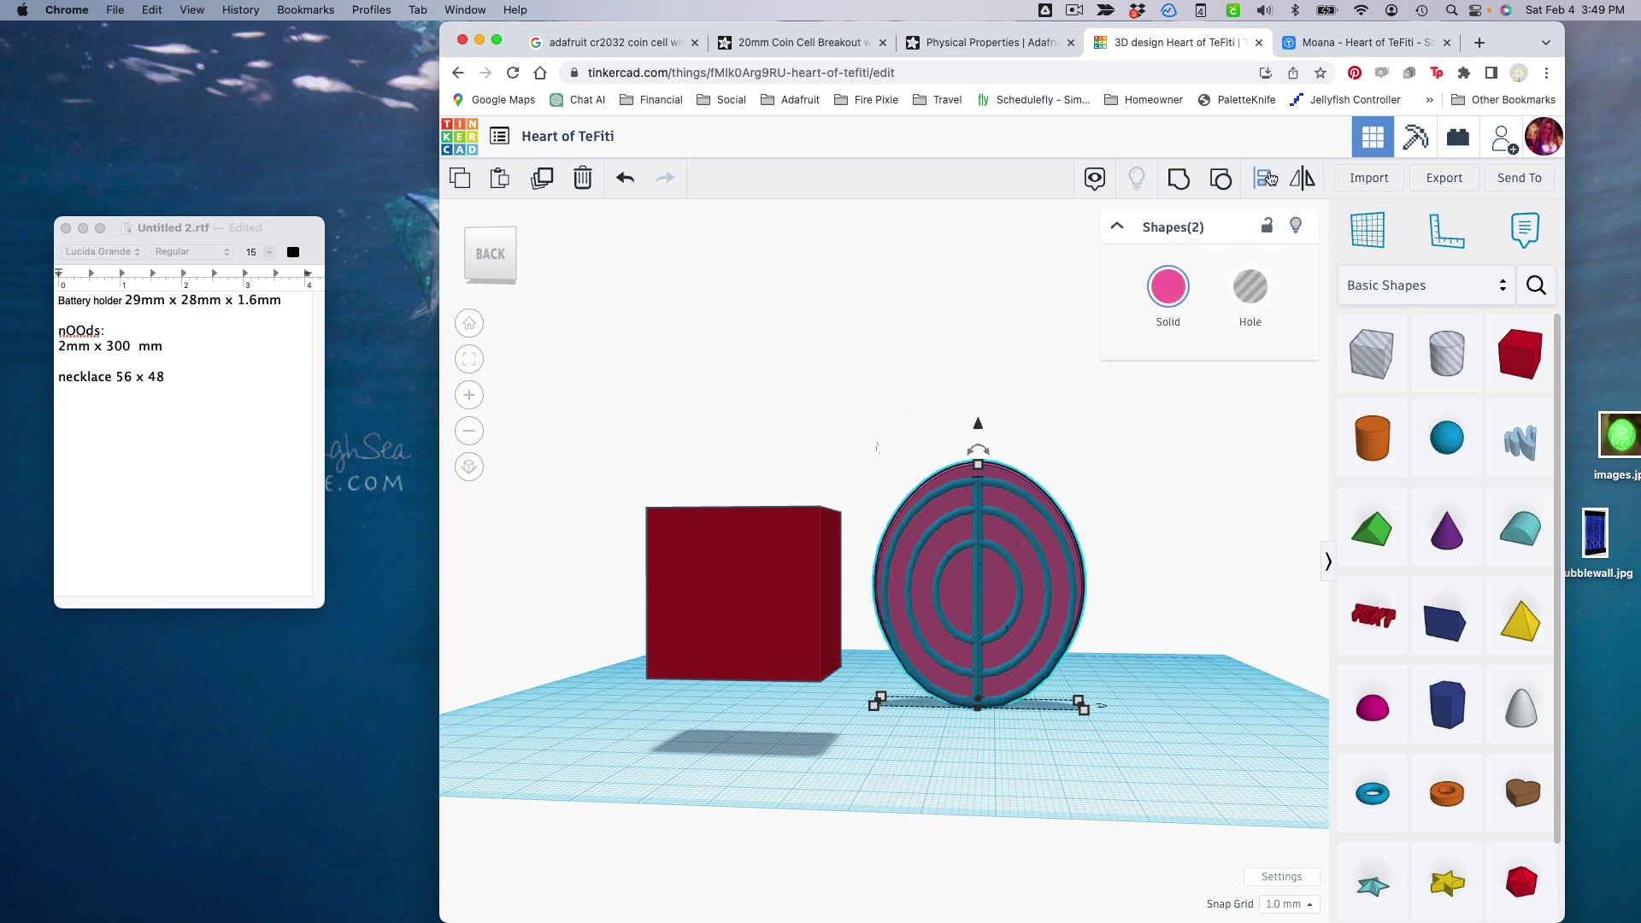
left_click(1260, 182)
left_click(1104, 588)
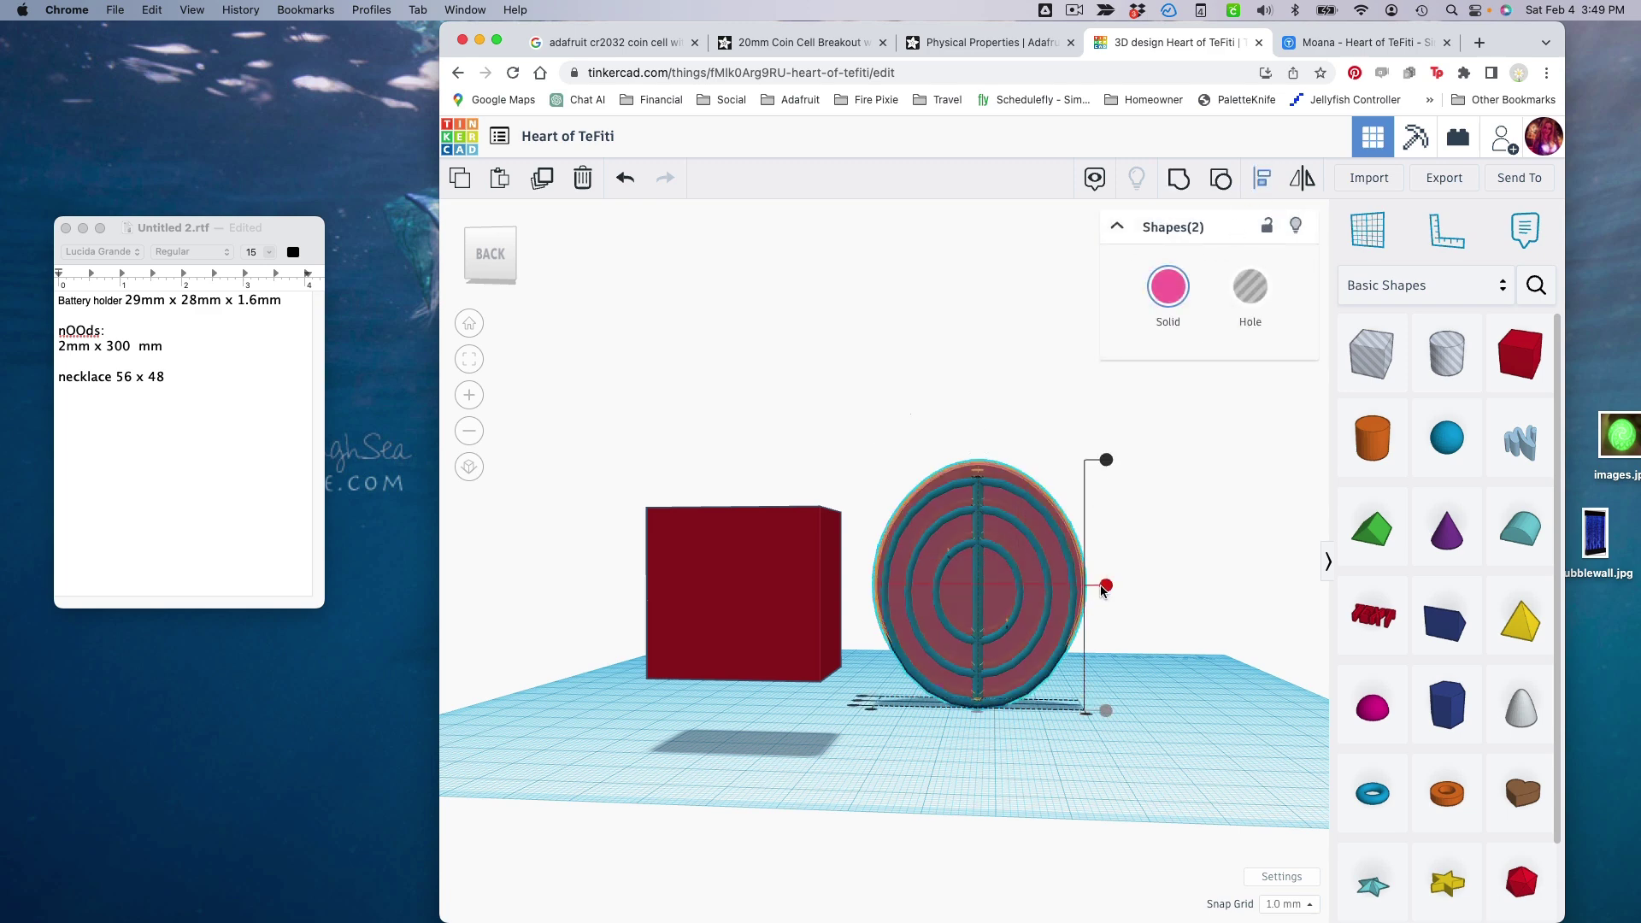
left_click_drag(1174, 695, 1103, 663)
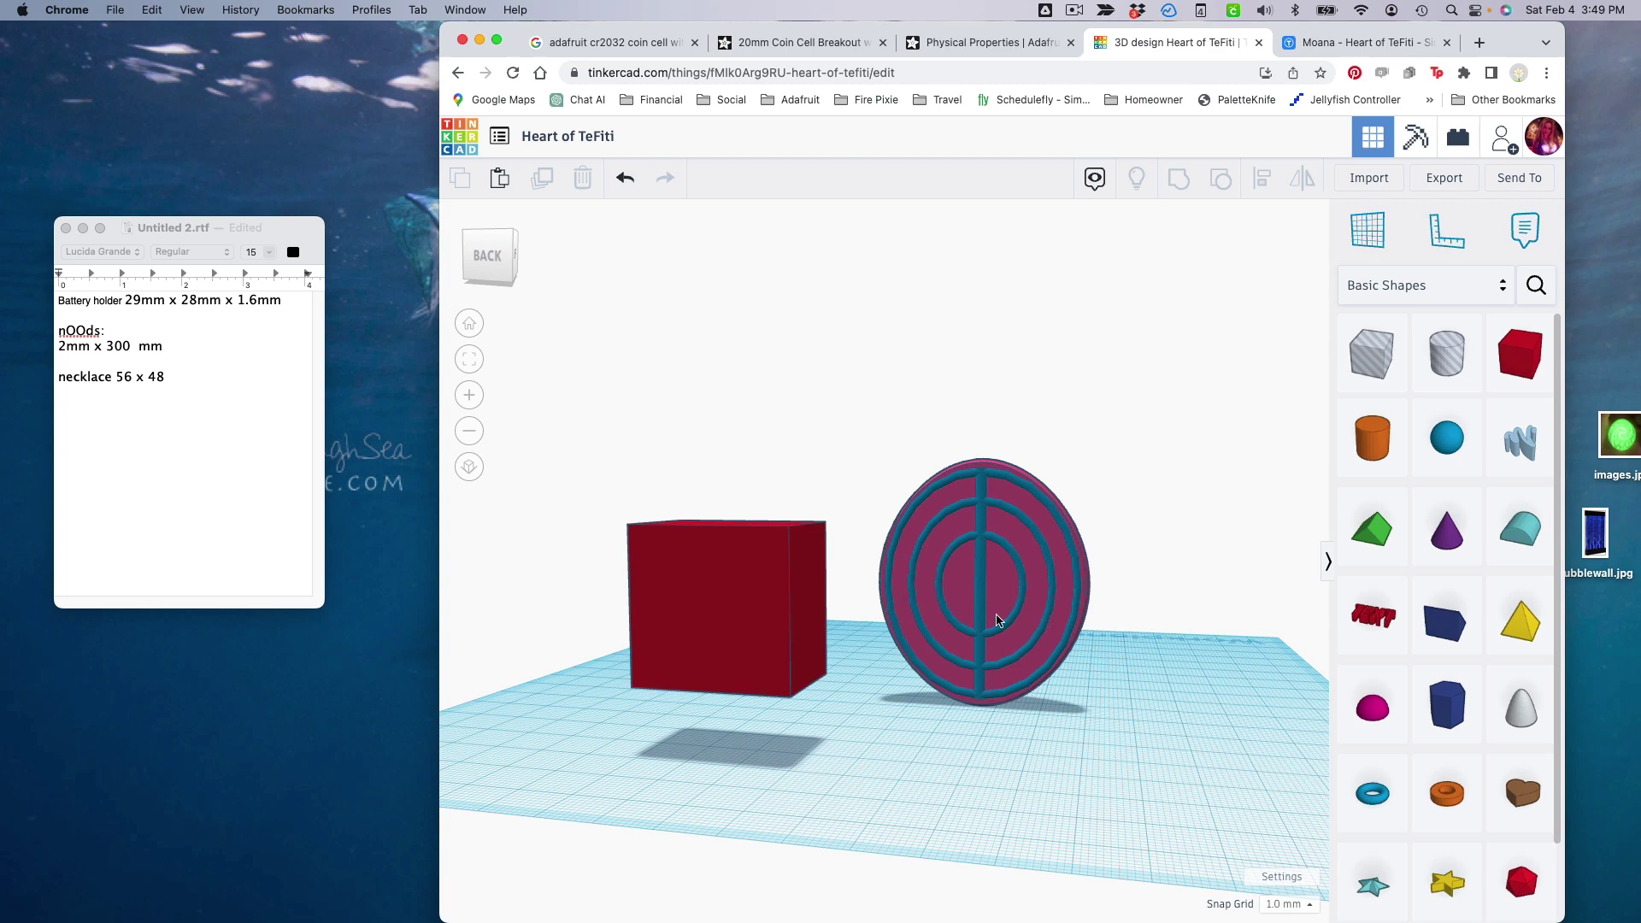
- Narrow the upright ring group from both sides to 42 mm wide
left_click(1000, 600)
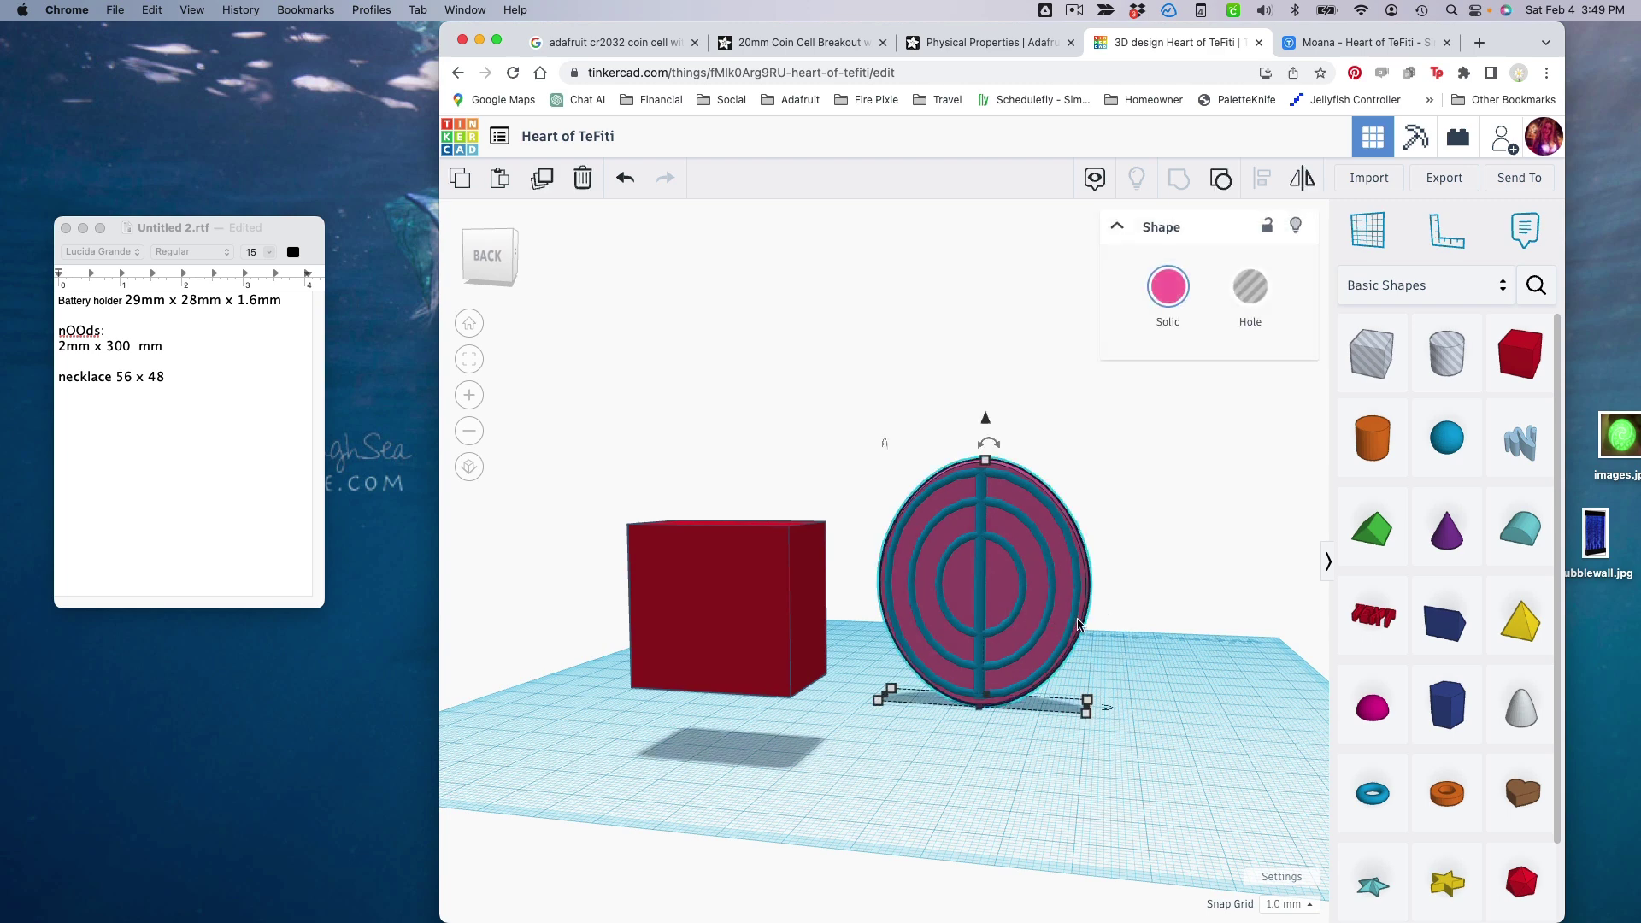
left_click(1070, 649)
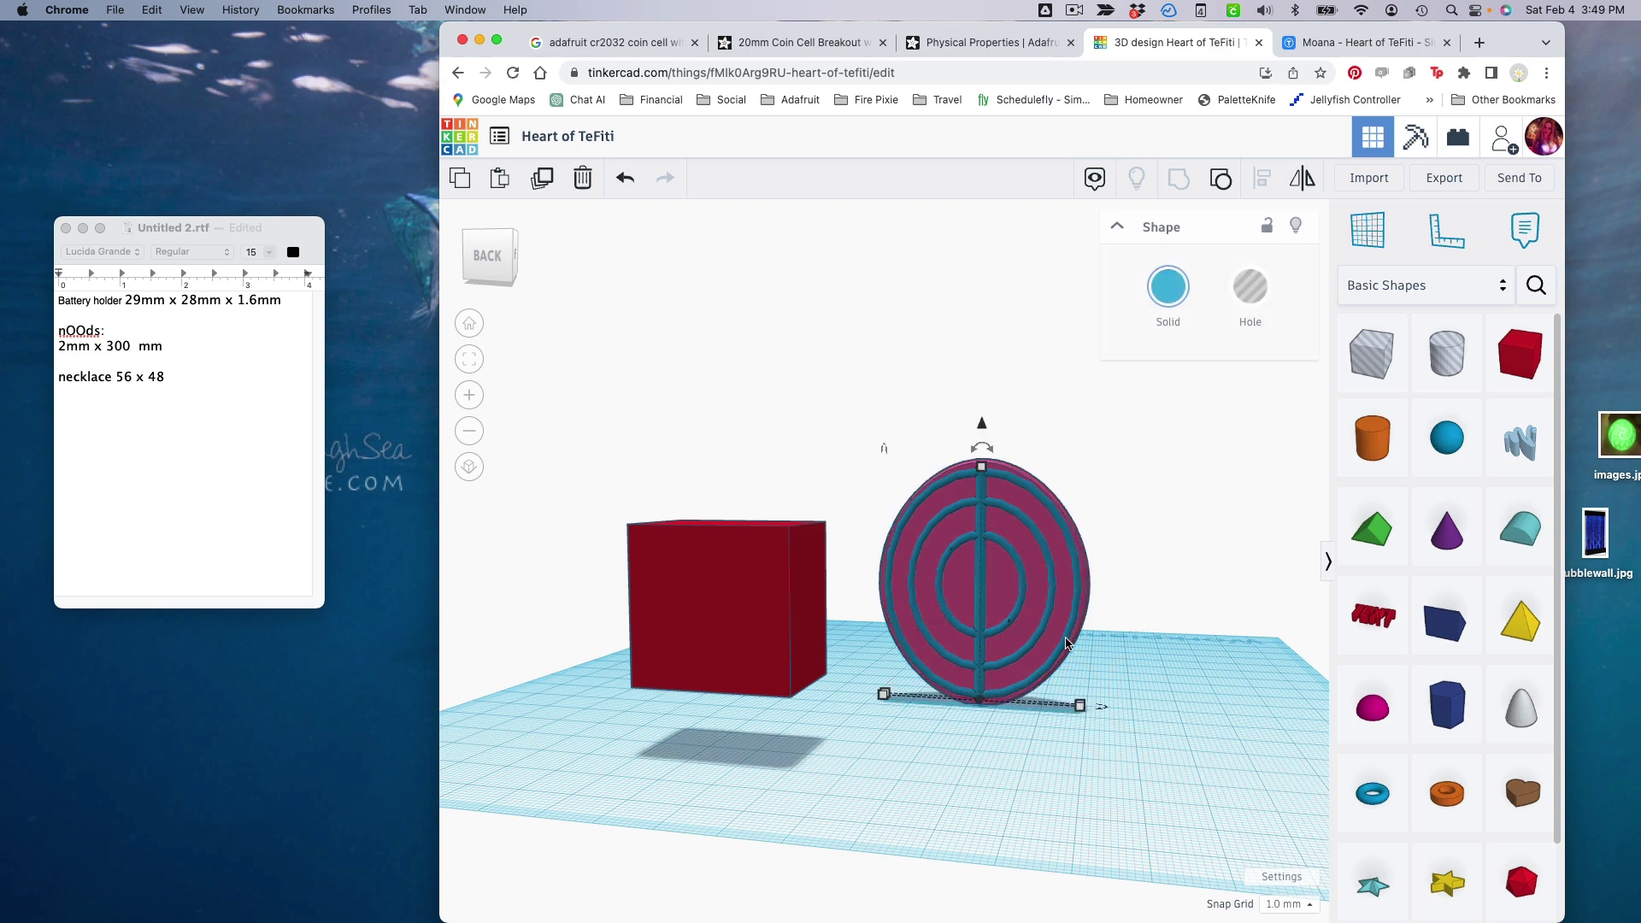
left_click_drag(1080, 717, 1070, 716)
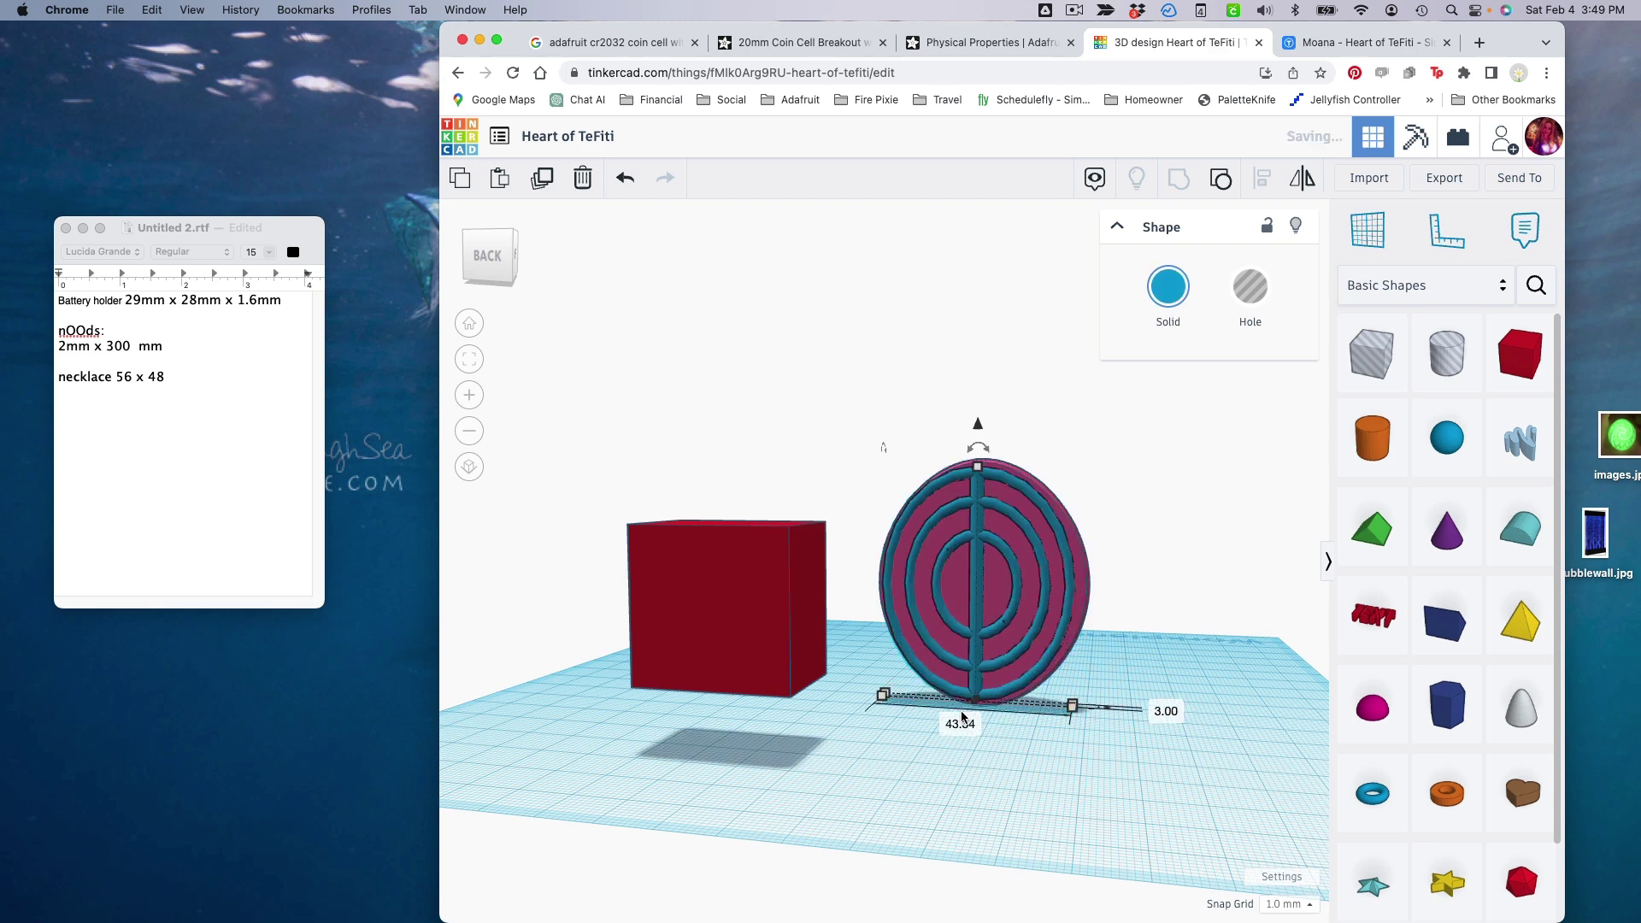
left_click_drag(885, 704, 889, 702)
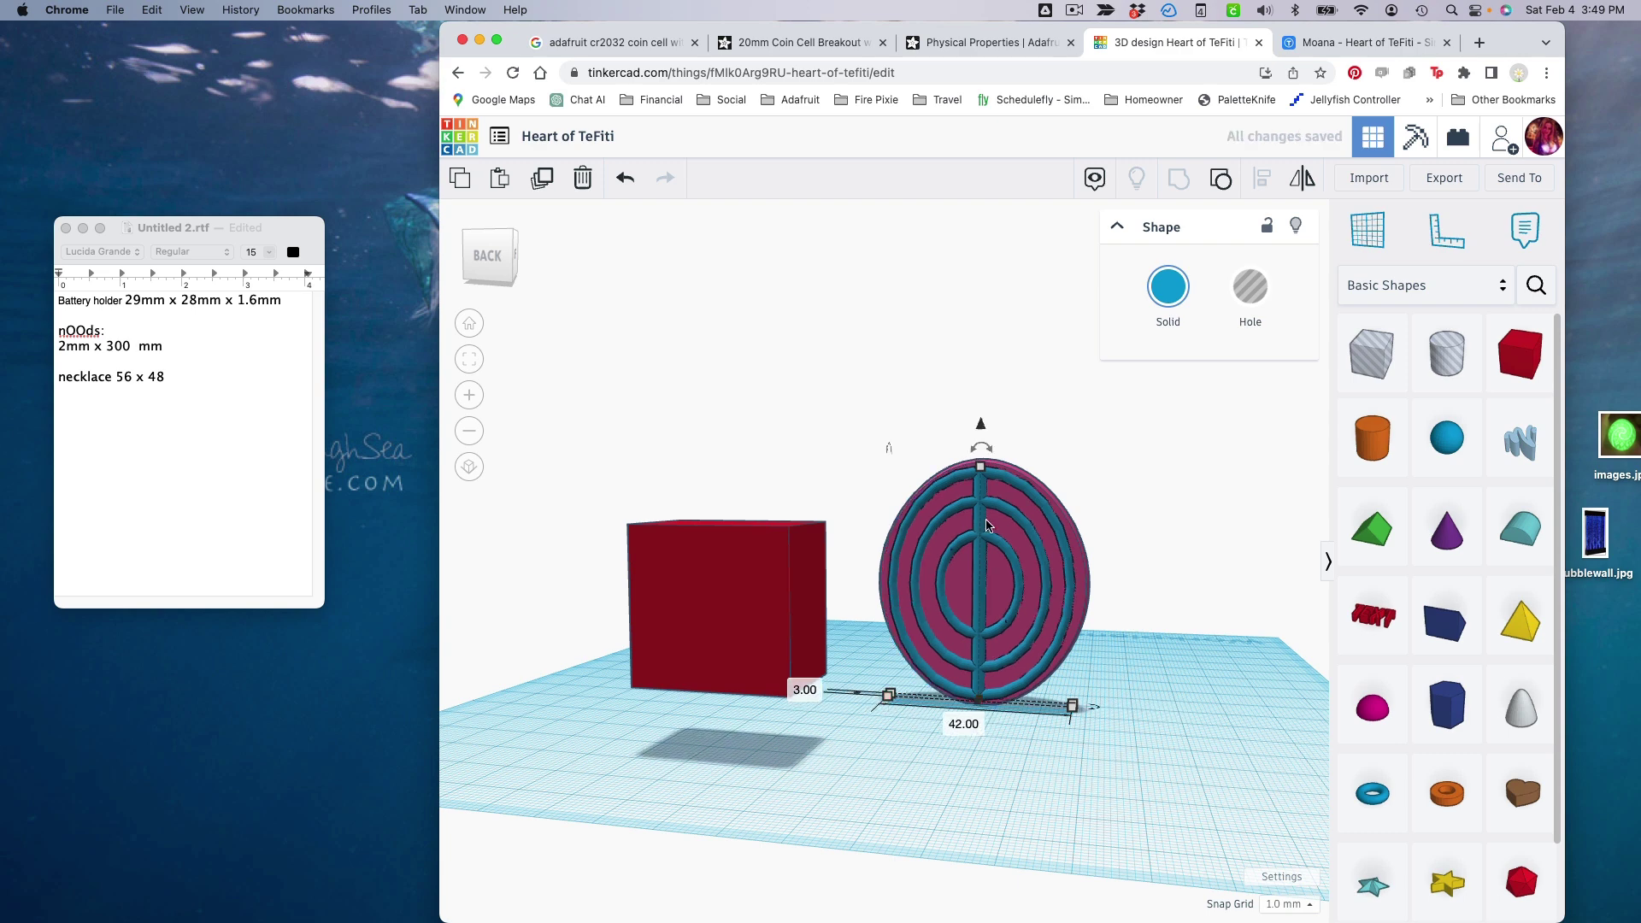
- Select the heart with the resized rings and centre them on each other across their width
left_click_drag(980, 469, 880, 423)
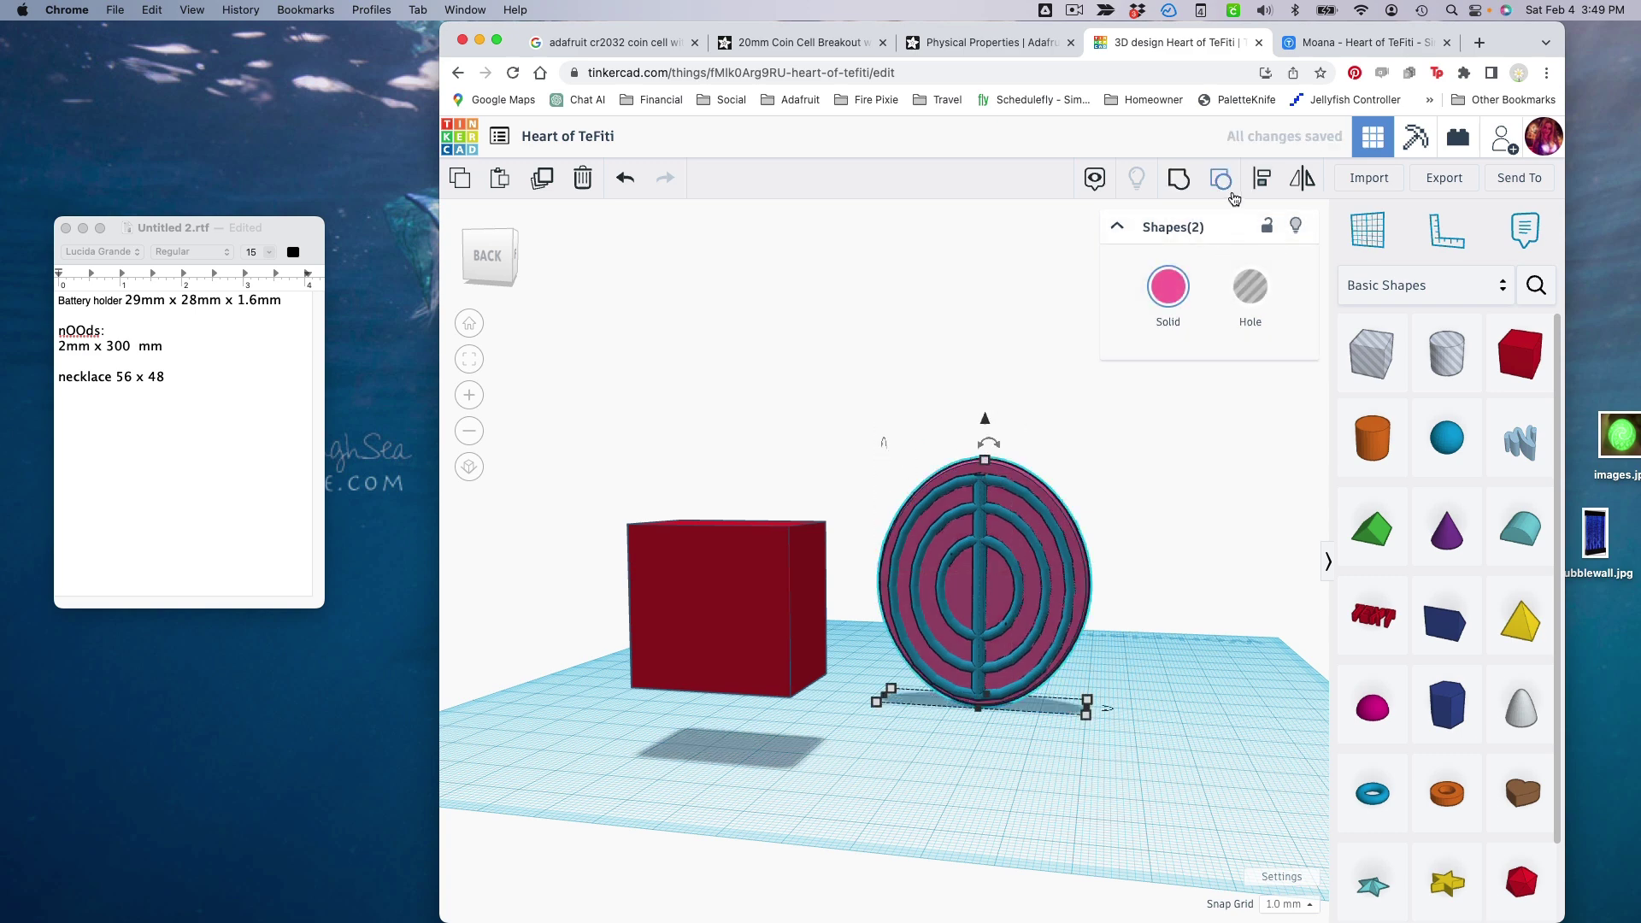
left_click(1263, 178)
left_click(979, 715)
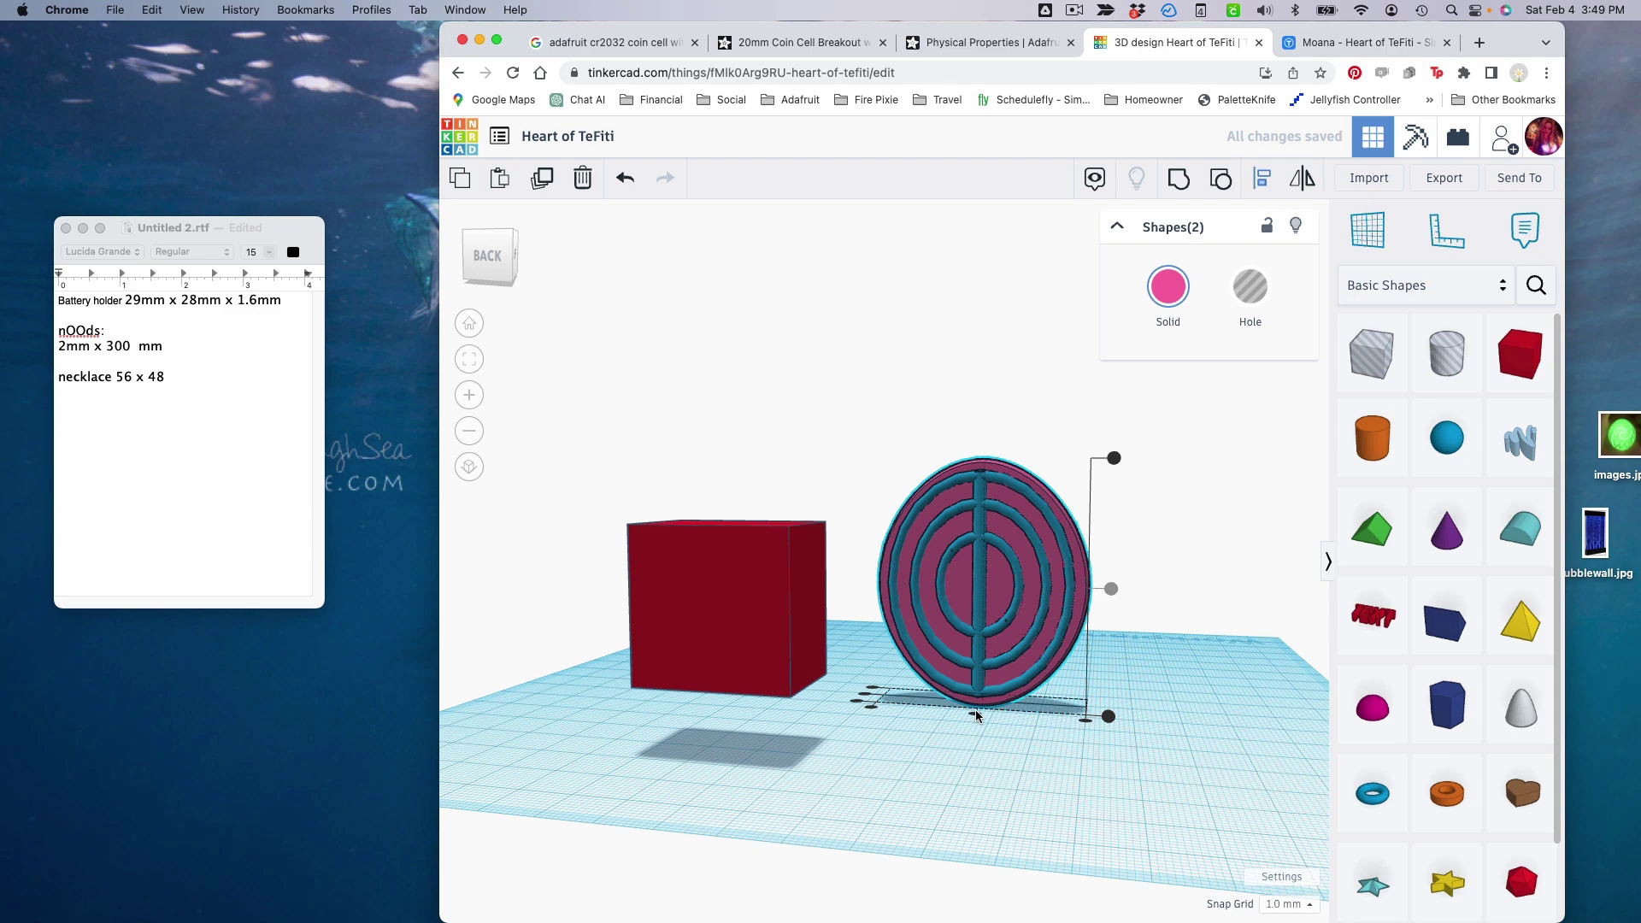
left_click(977, 716)
- Cut the rings and rod out of the heart to leave filament channels in its flat back
left_click_drag(1208, 716, 880, 431)
left_click_drag(887, 400, 995, 757)
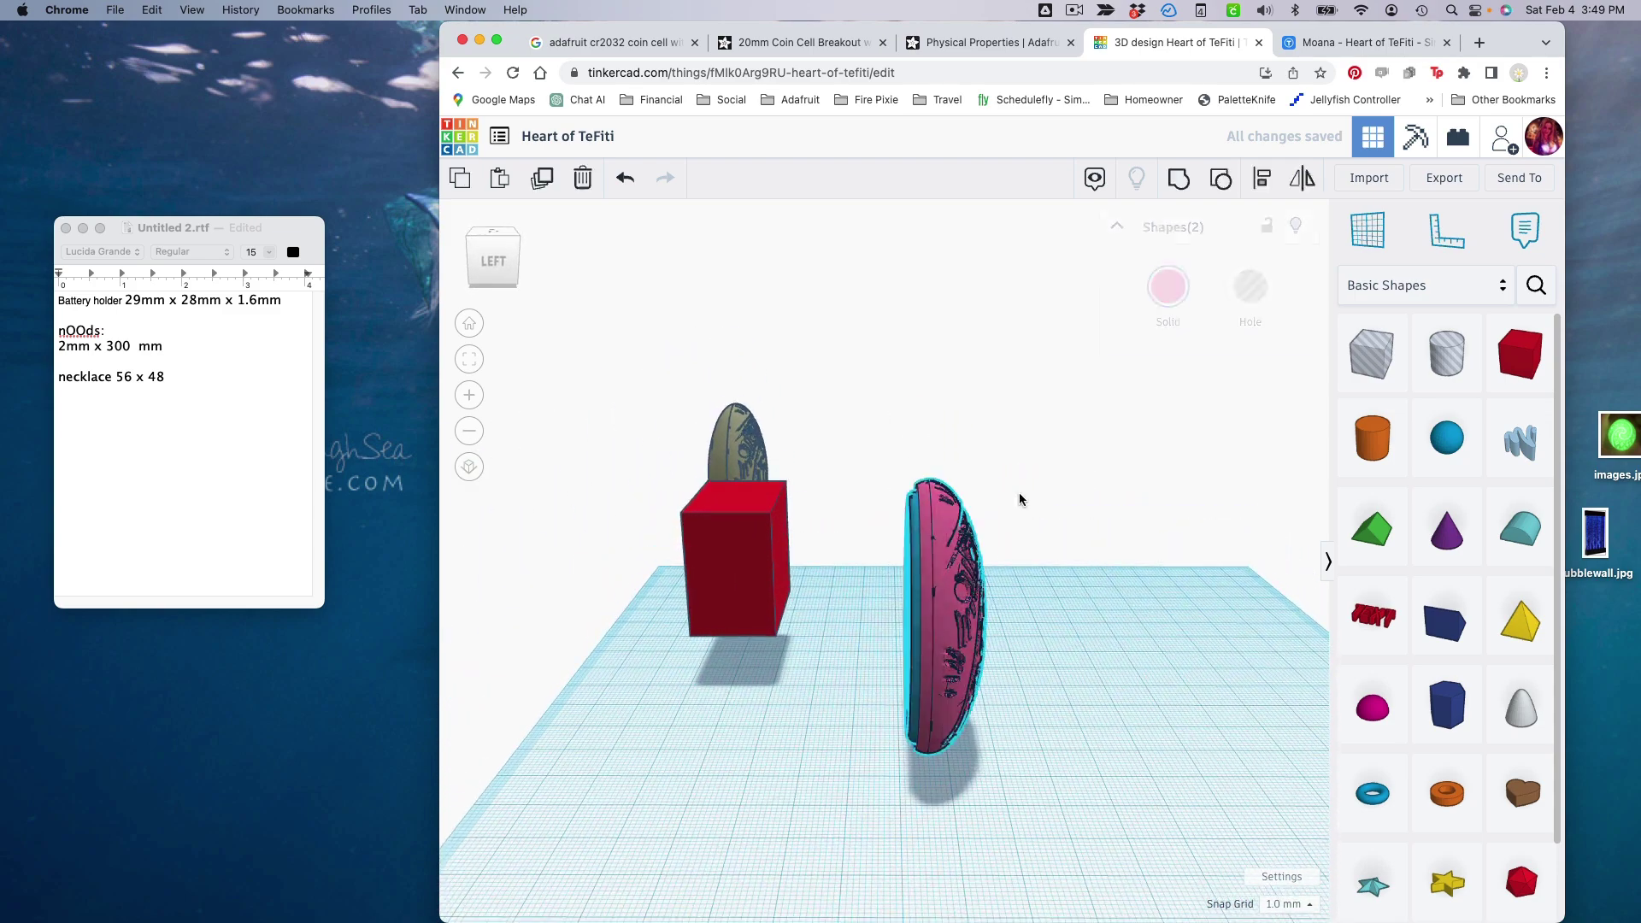
left_click(1220, 177)
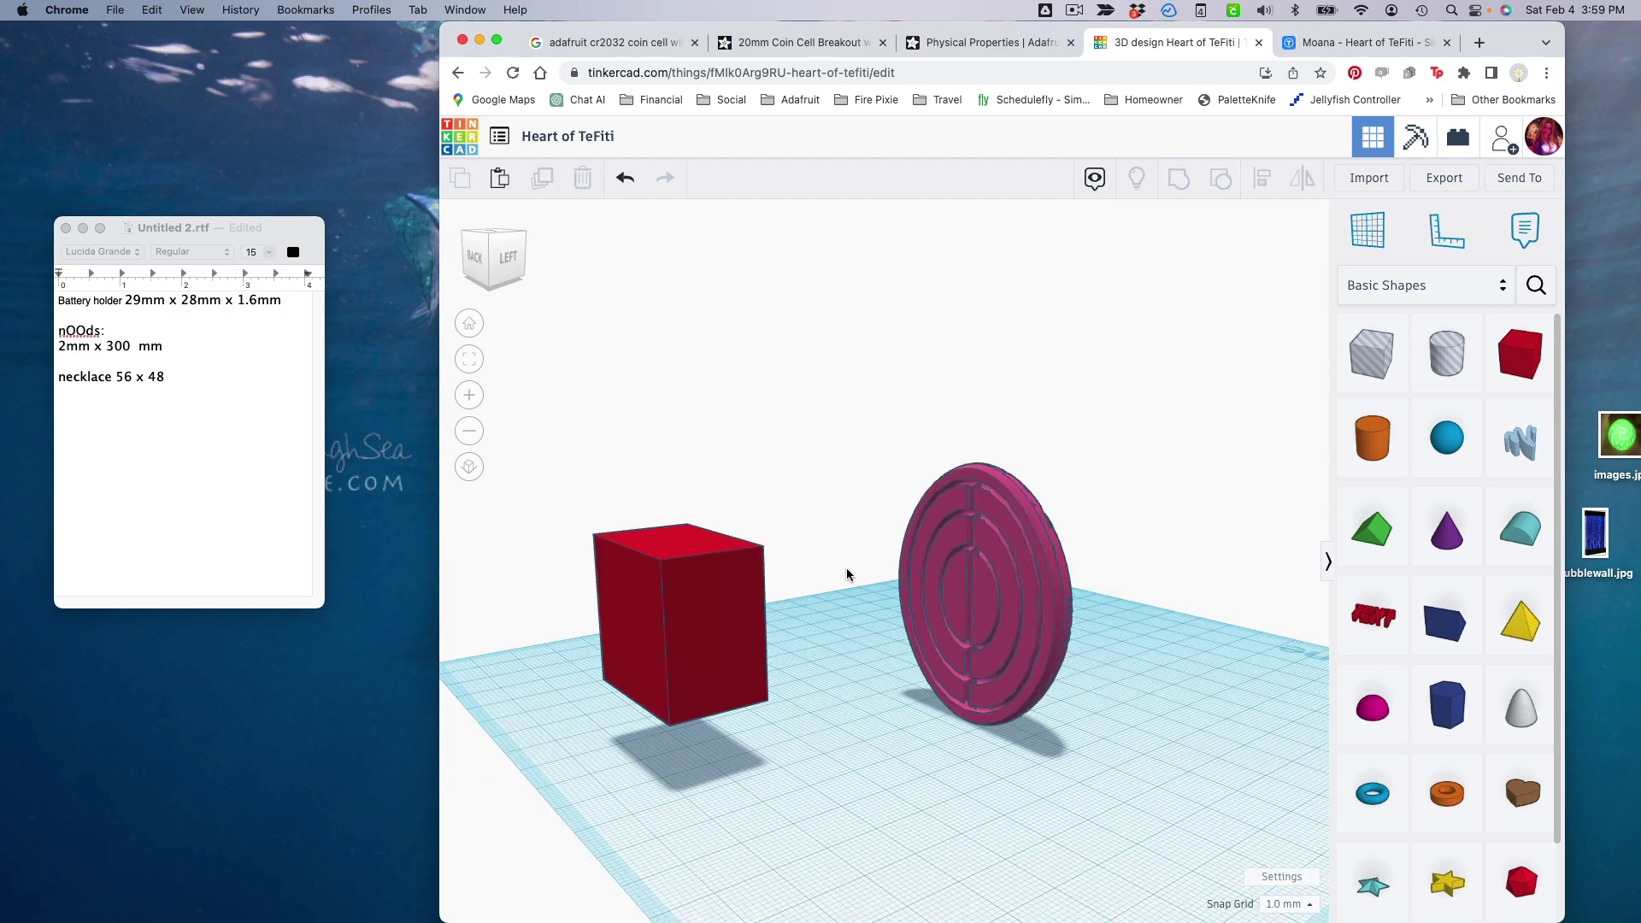
- Turn the red box into a hole and centre it with the heart on all three axes
left_click_drag(847, 573, 793, 637)
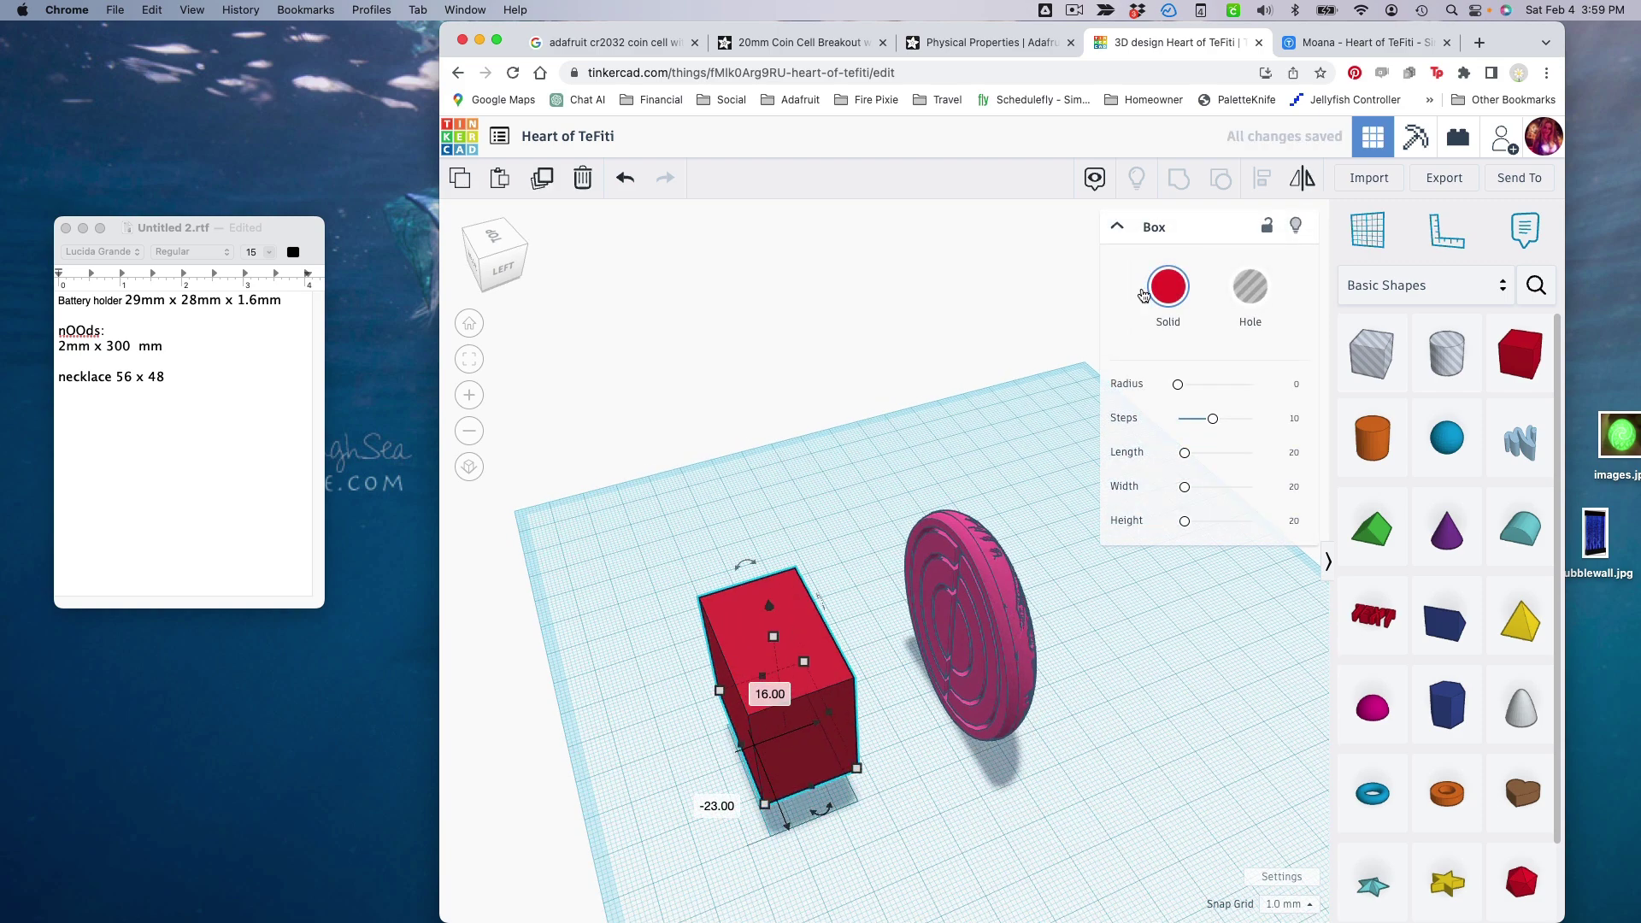
left_click(1246, 291)
left_click_drag(678, 504, 1197, 748)
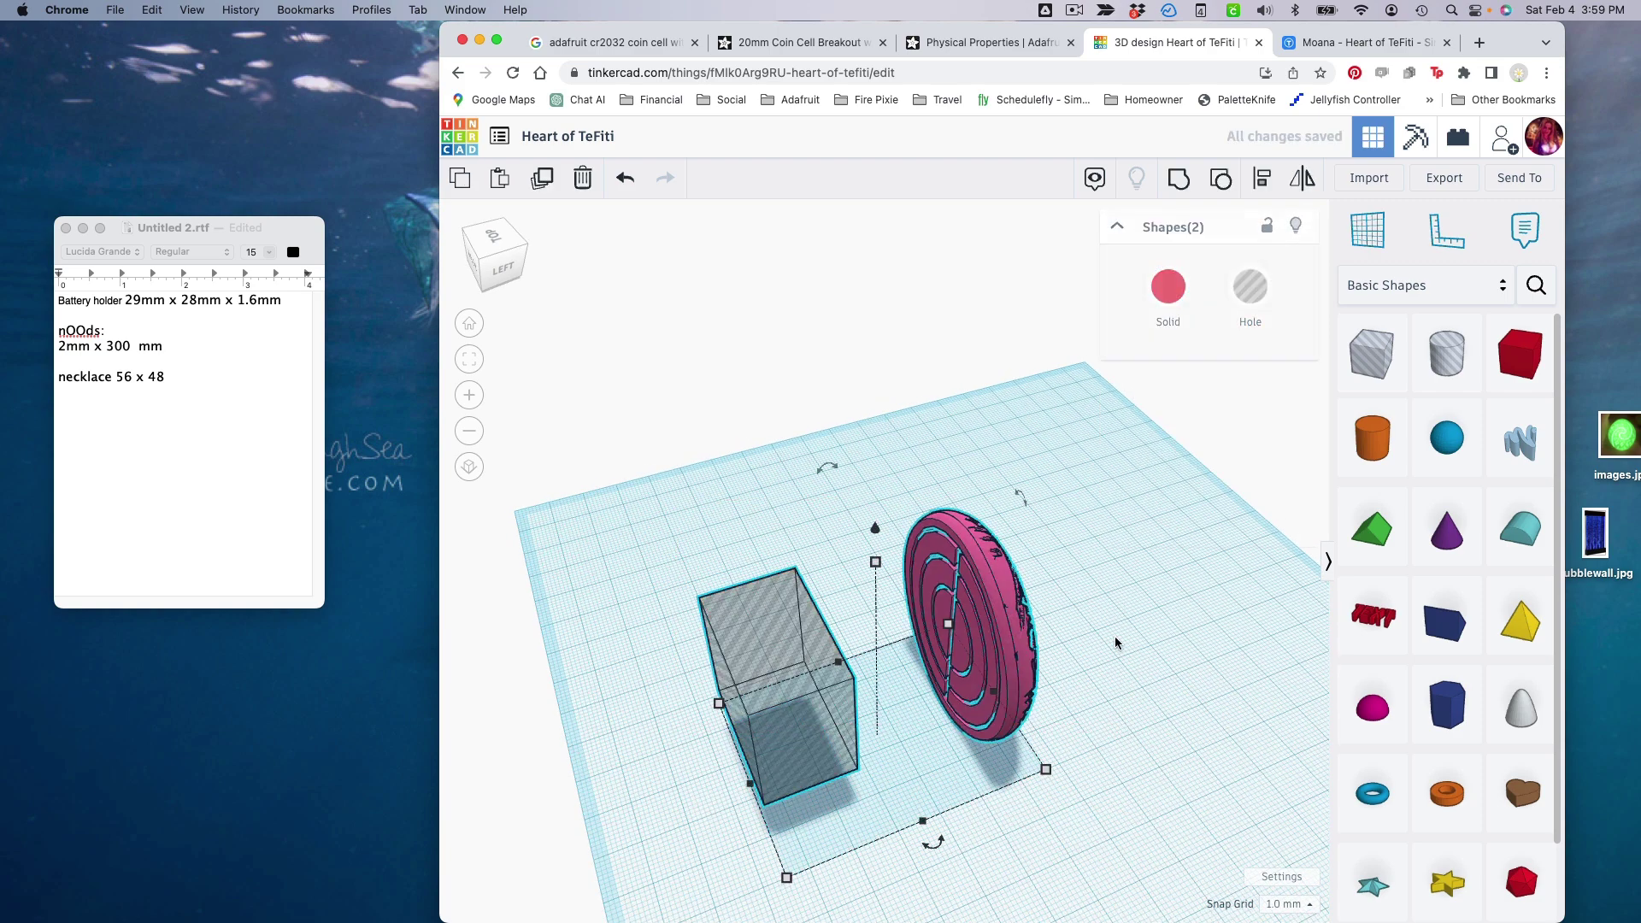
left_click(1257, 177)
left_click(935, 845)
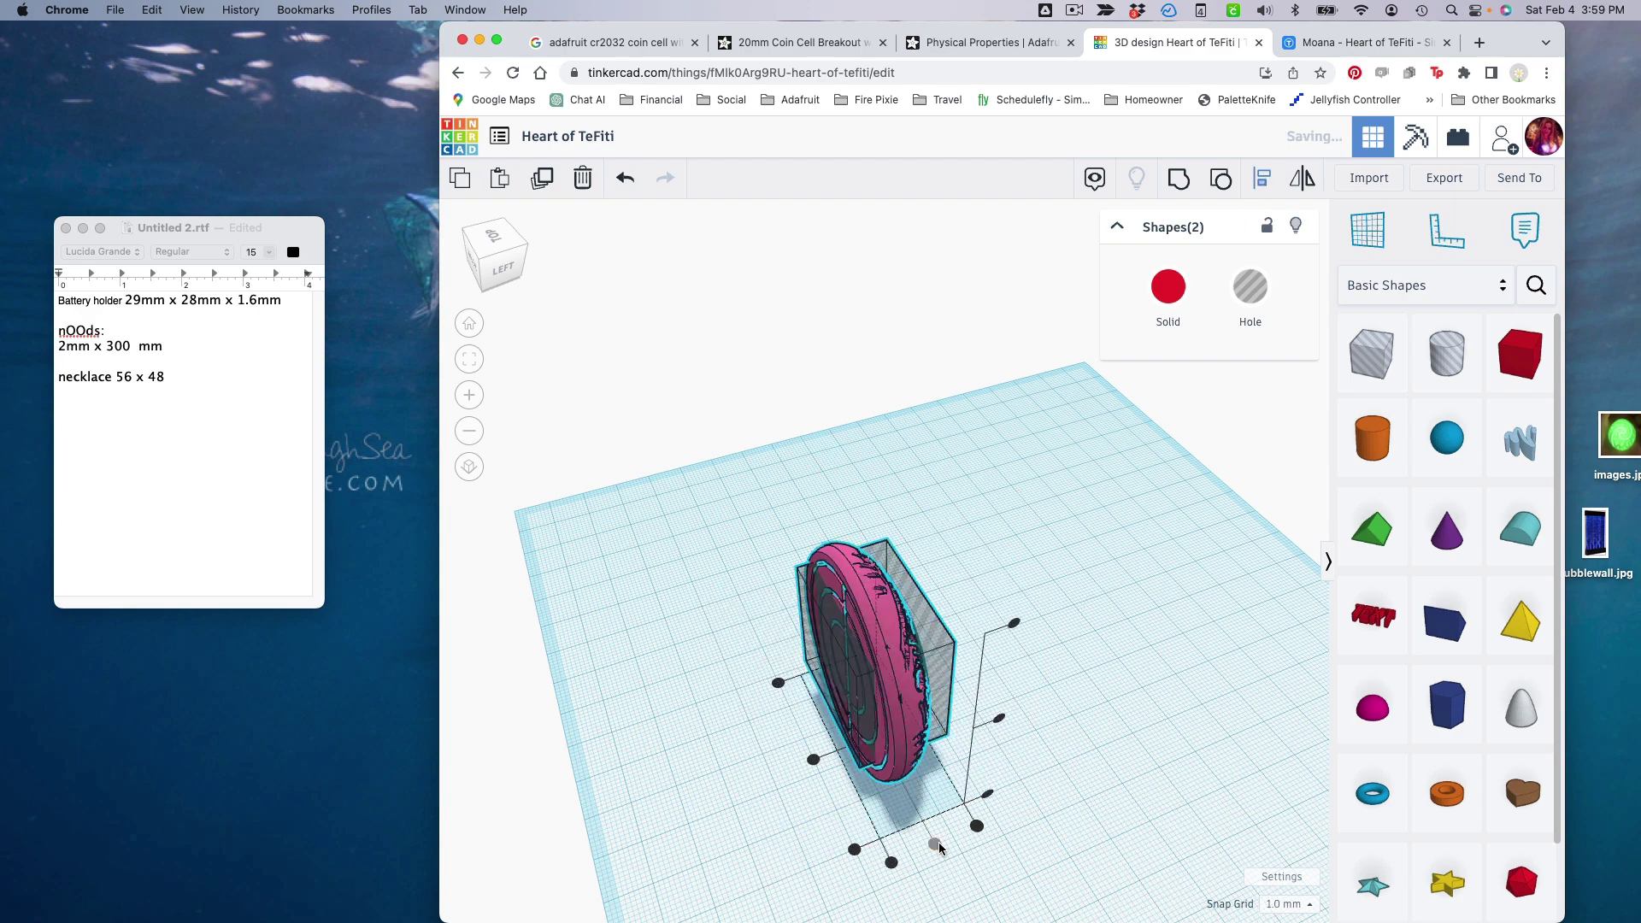
left_click(814, 760)
left_click(1002, 723)
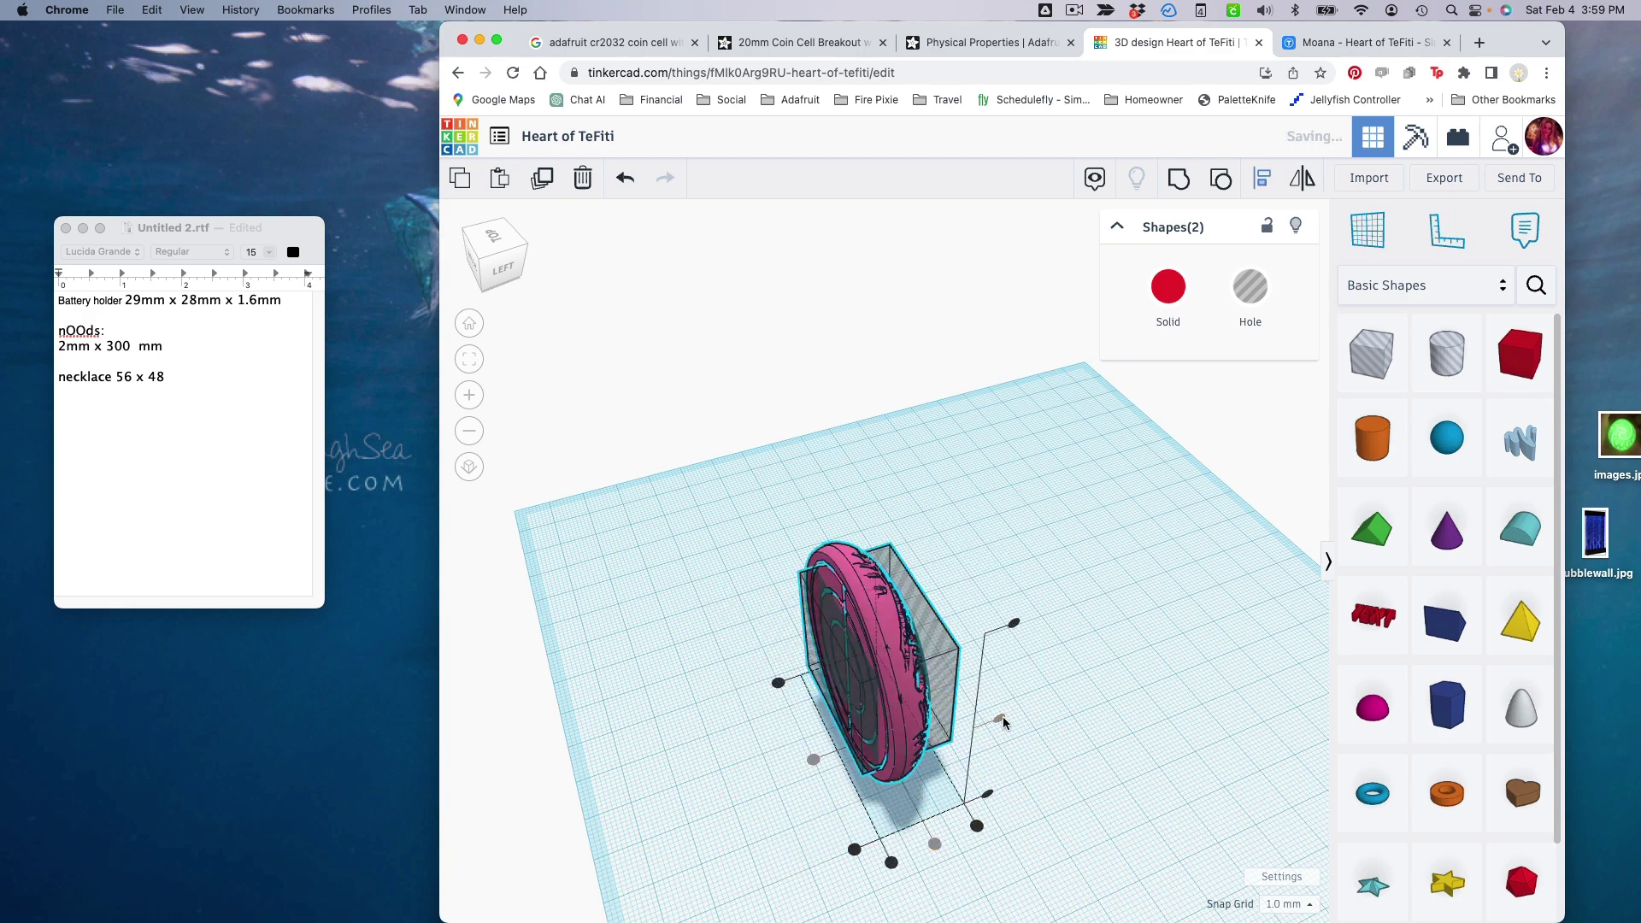
- Nudge the box hole out through the heart's flat back until only its front end overlaps the heart slightly
left_click(770, 733)
left_click(842, 689)
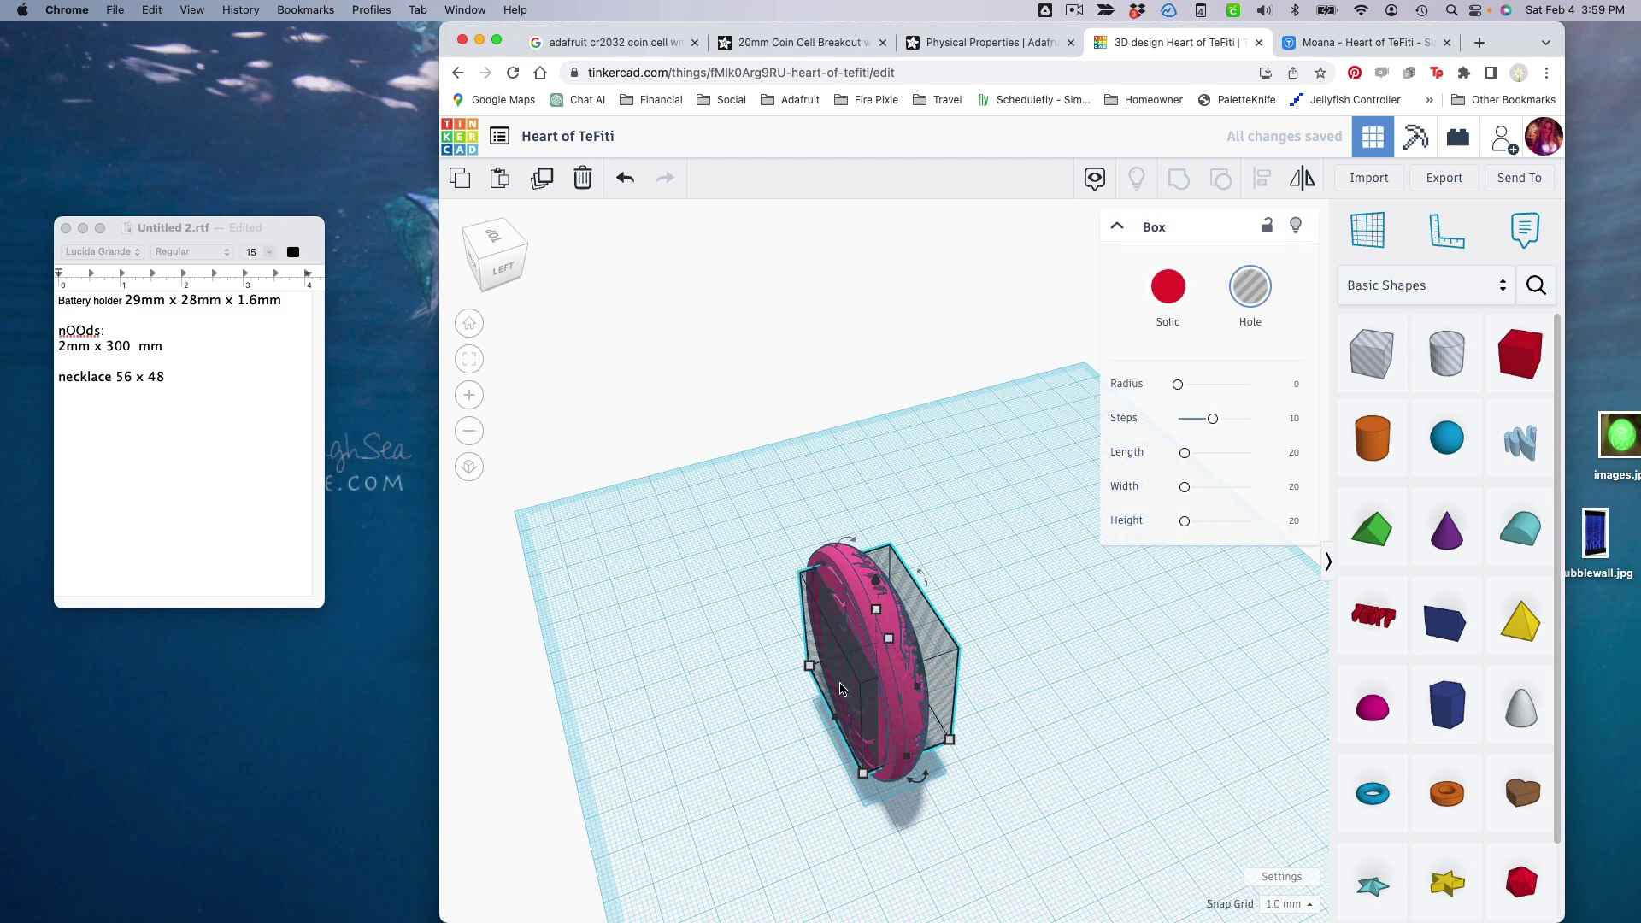
key("Left")
key("Left")
key("Left")
key("Left")
key("Left")
key("Left")
key("Left")
key("Left")
key("Left")
key("Left")
key("Left")
key("Left")
key("Left")
key("Left")
key("Left")
key("Left")
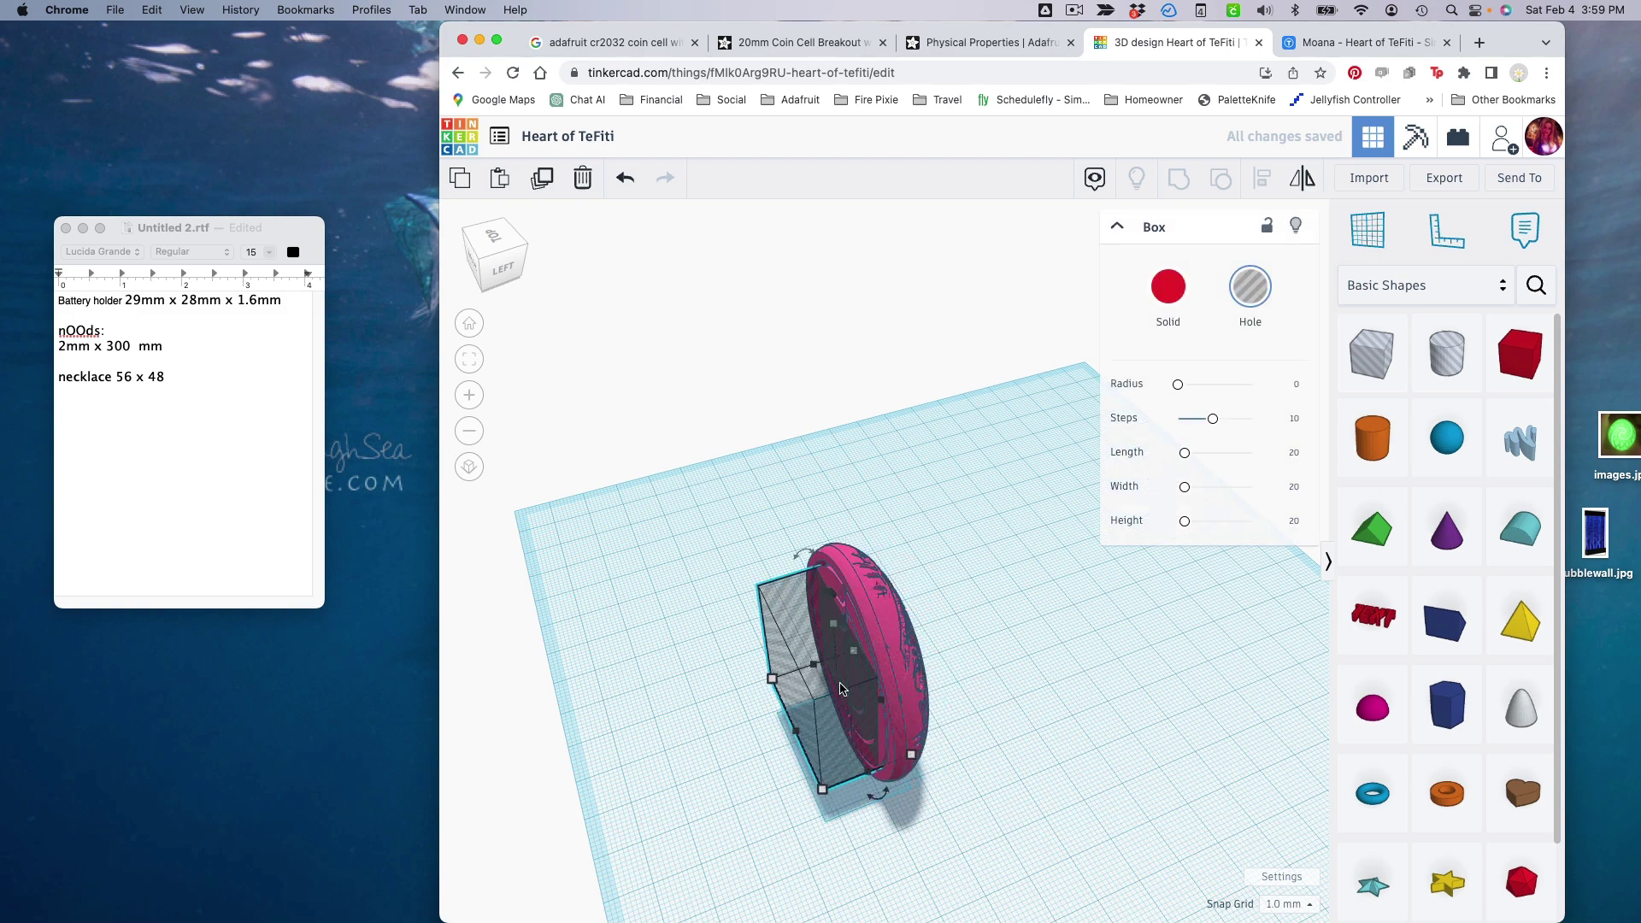
key("Left")
key("Left")
key("Left")
key("Left")
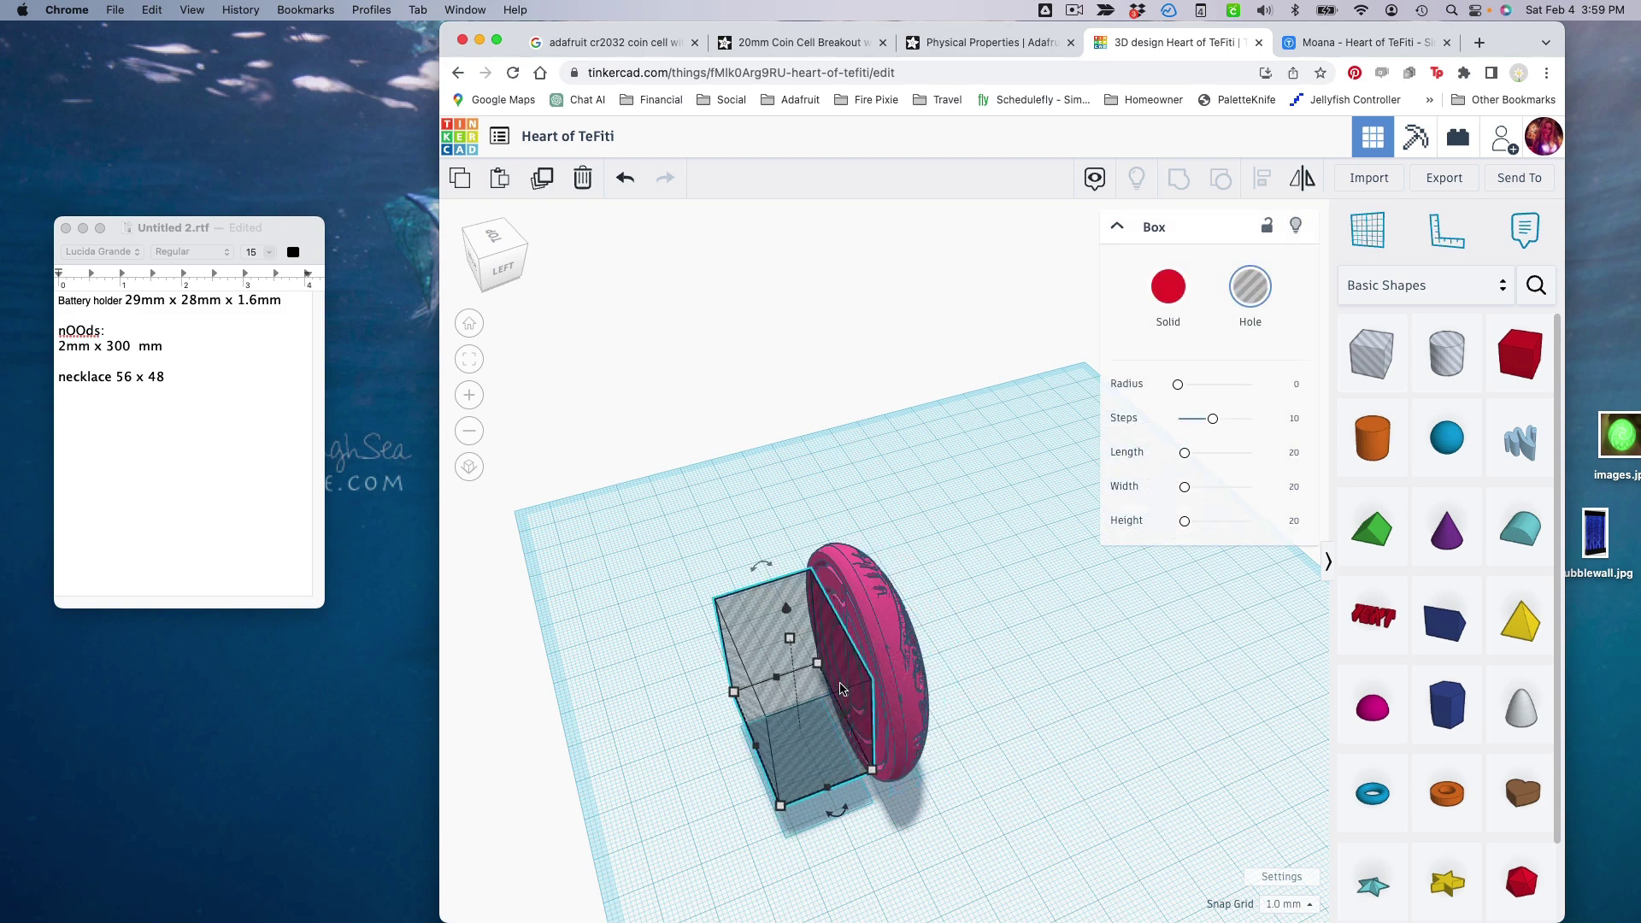
key("Left")
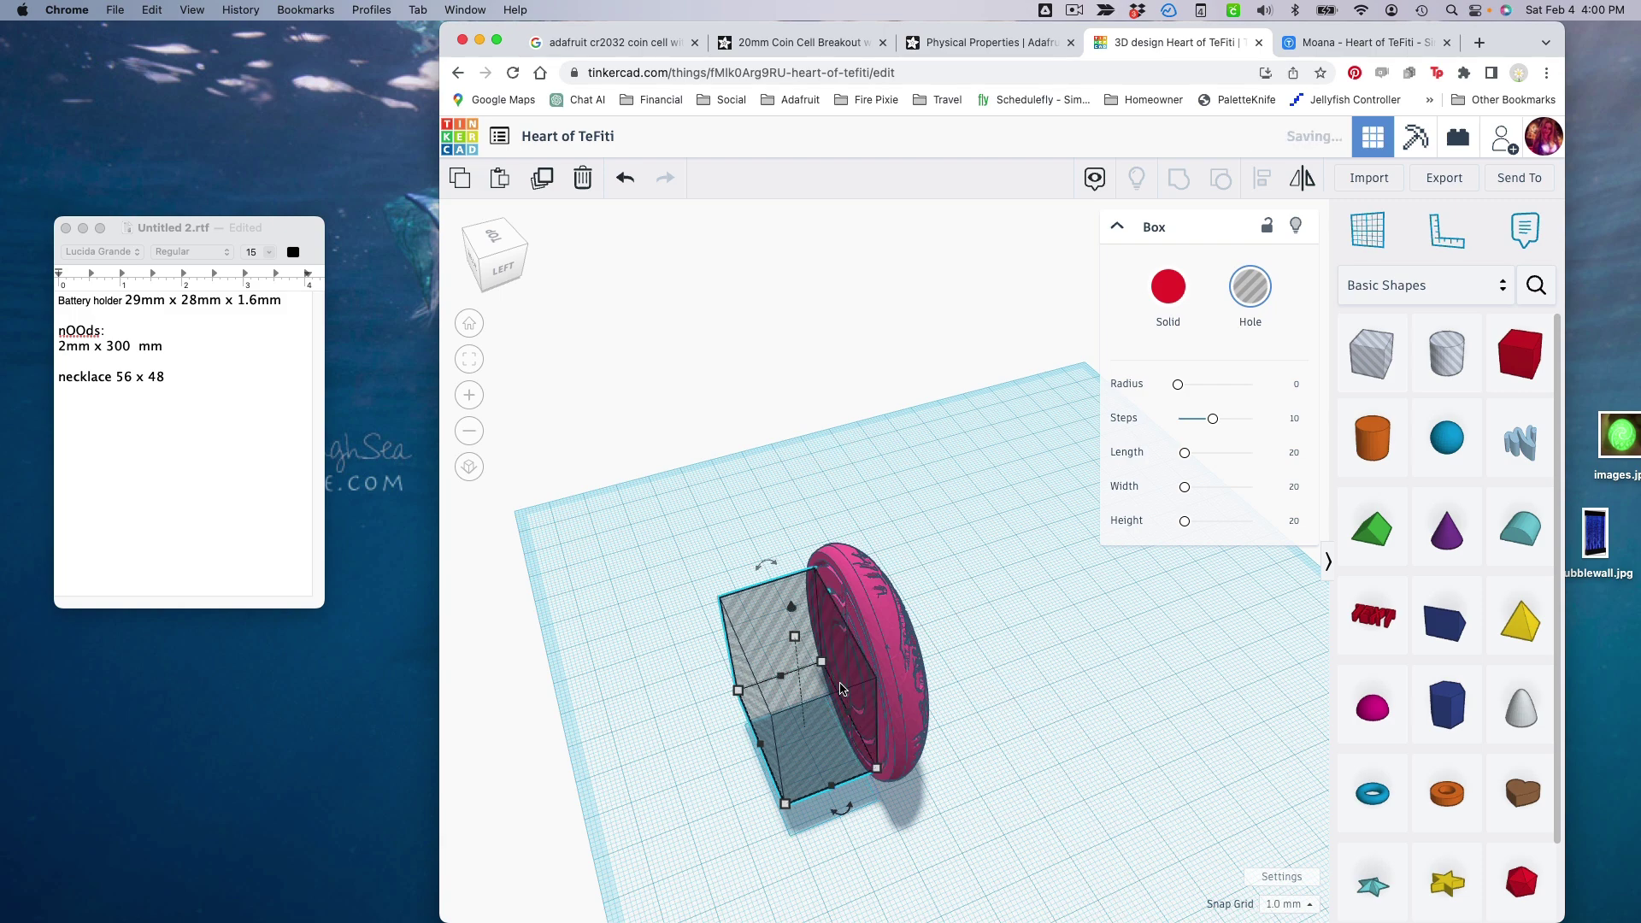
key("Right")
key("Right")
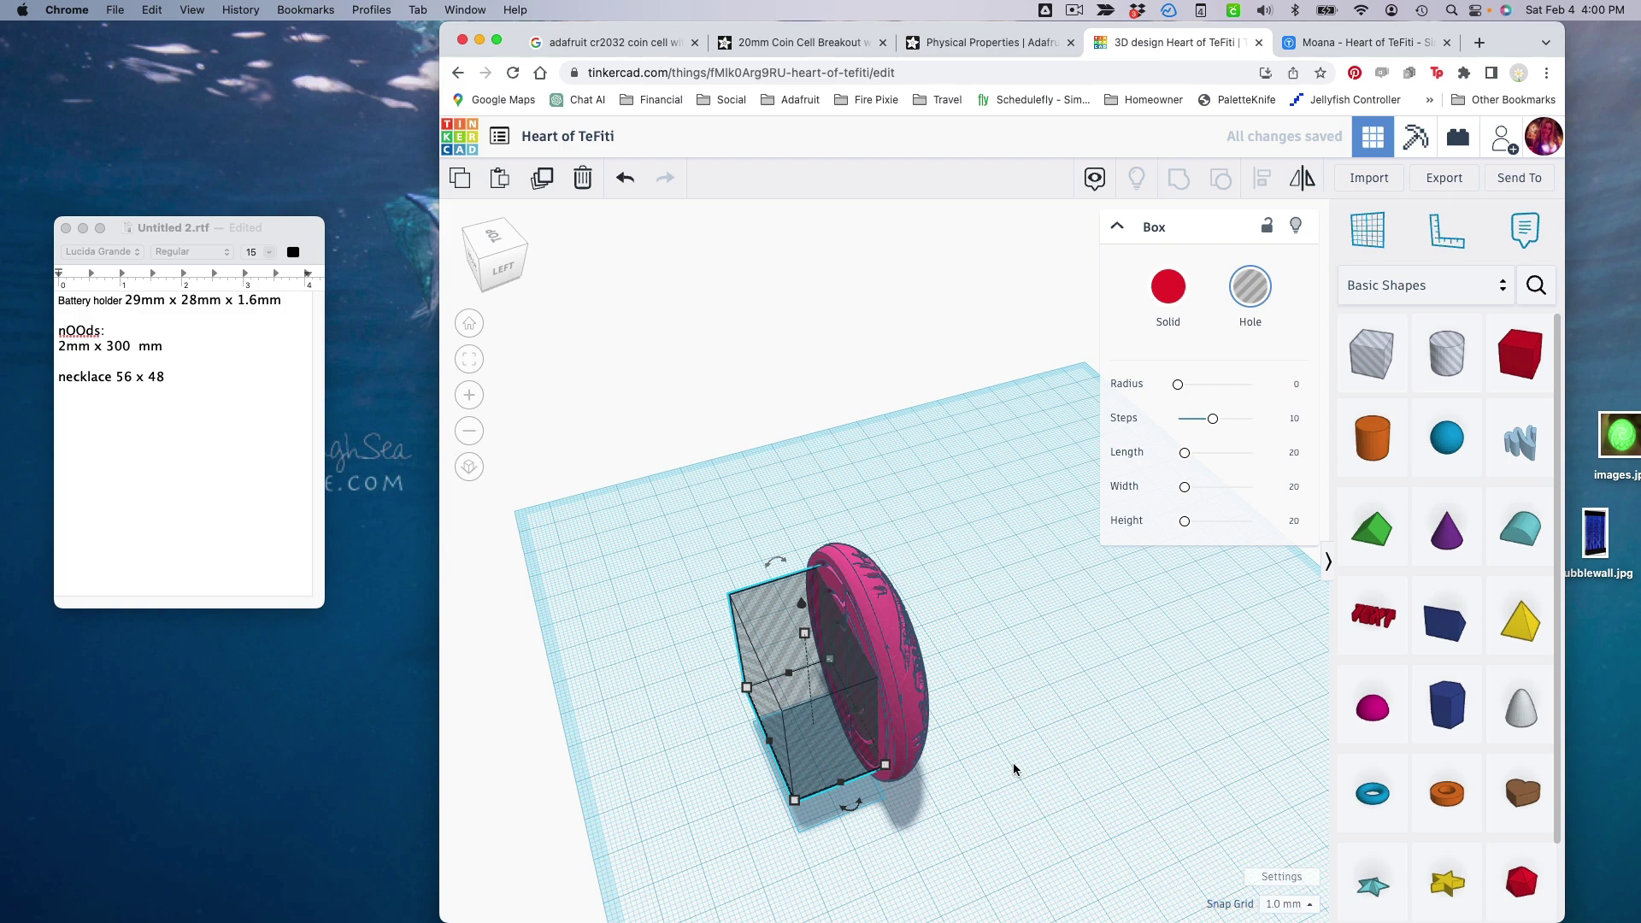
- Group the box hole with the heart to cut a shallow rectangular recess into the flat back
left_click_drag(718, 528, 915, 733)
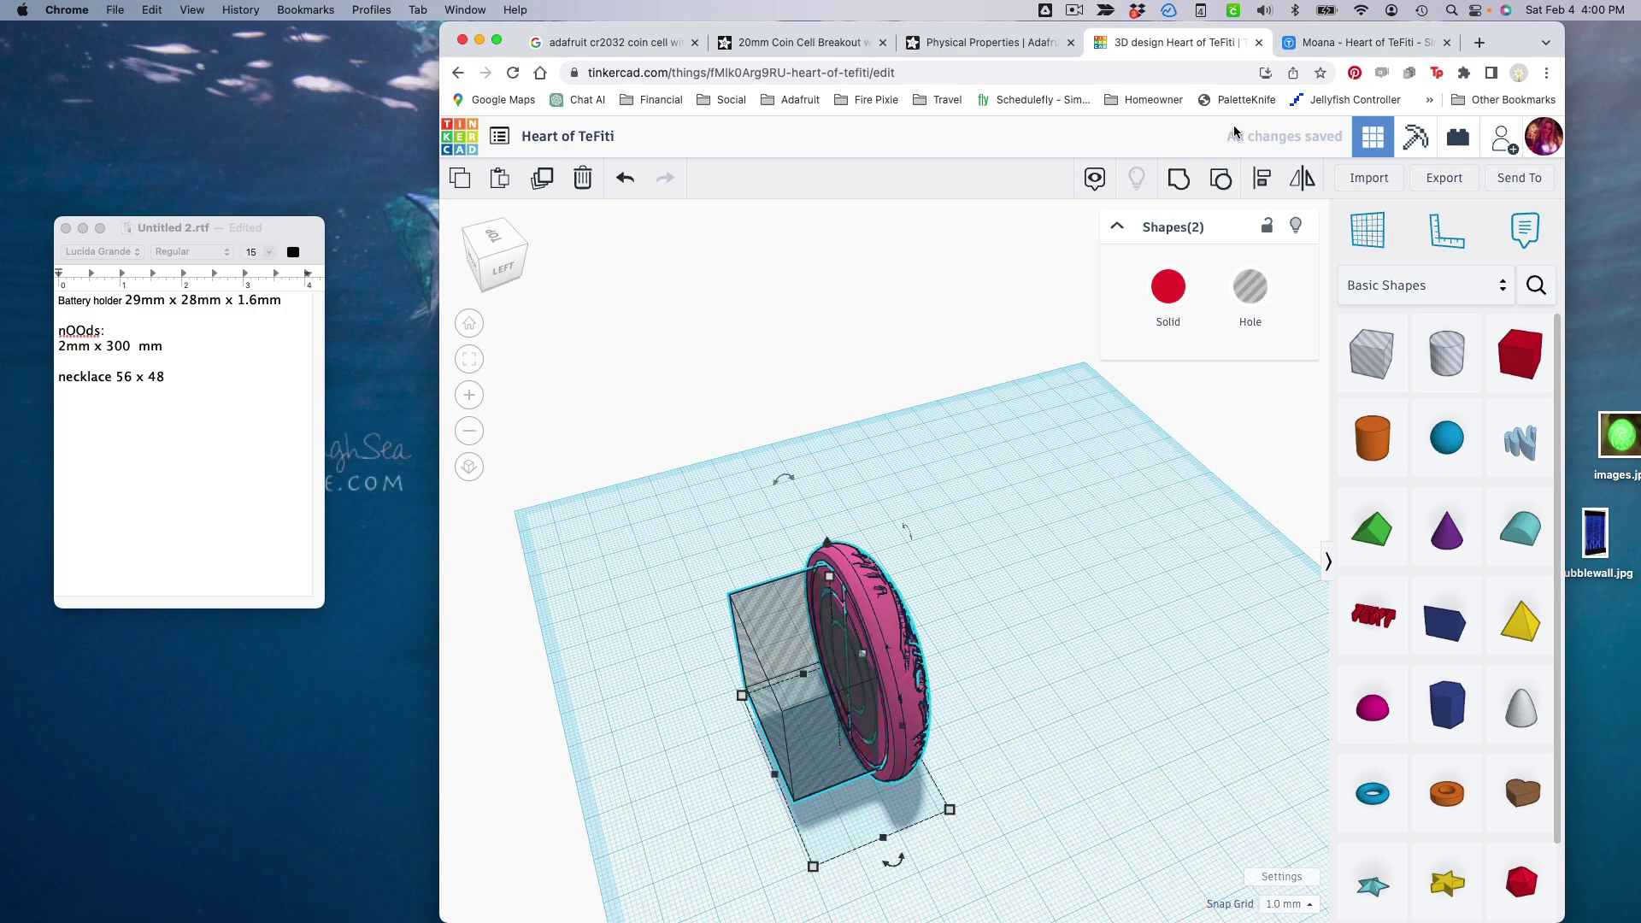
left_click(1184, 178)
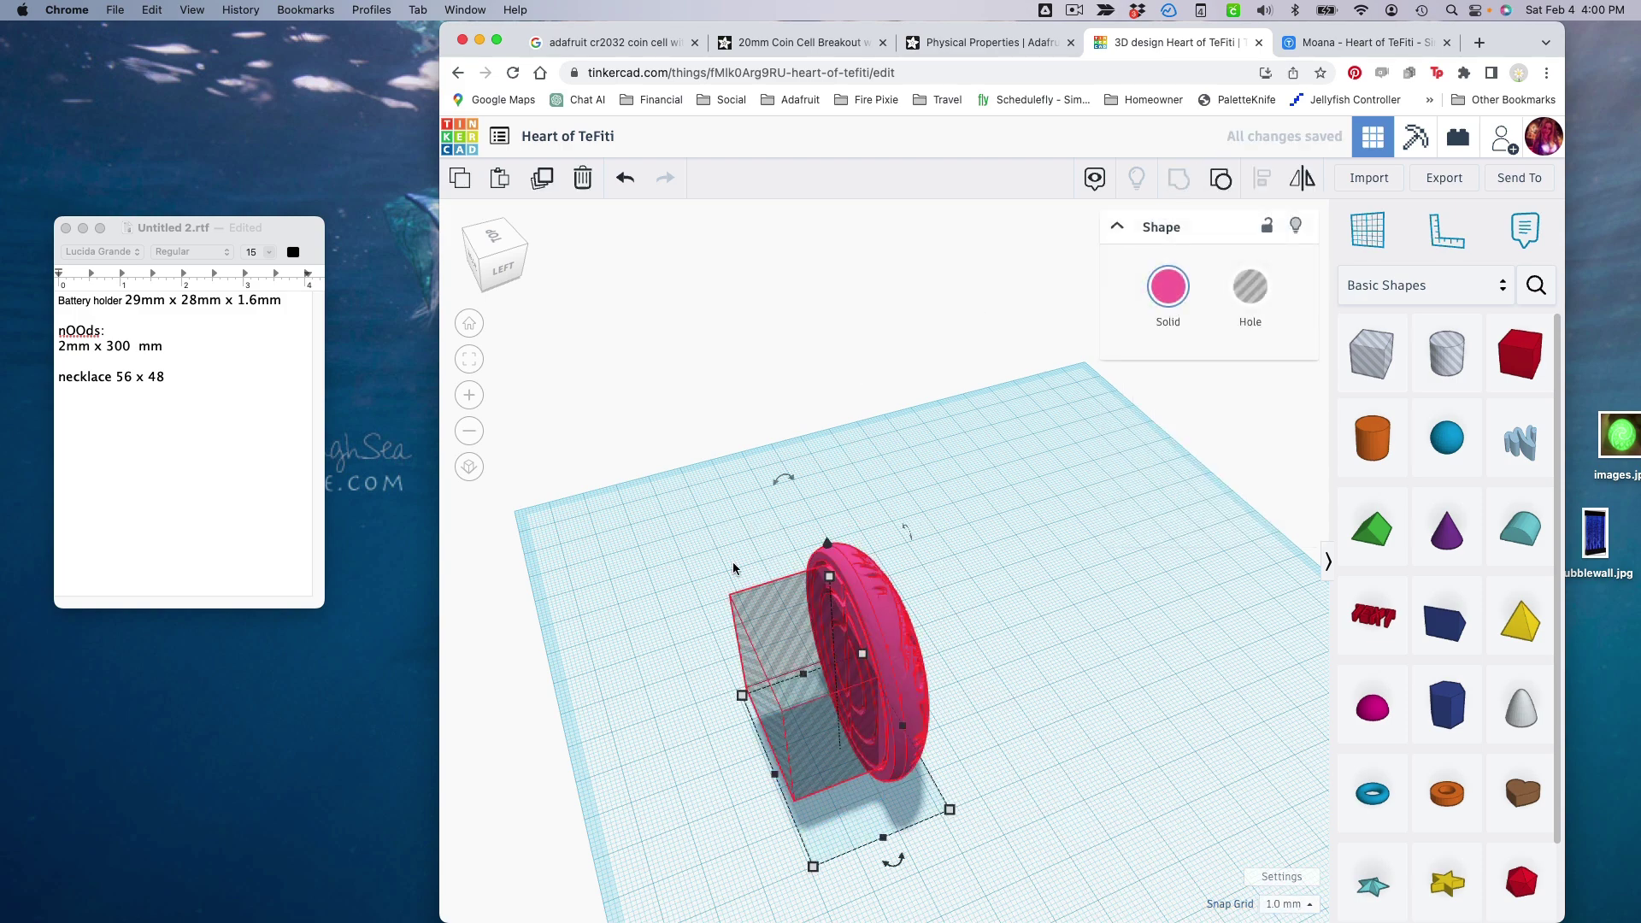
left_click_drag(692, 580, 681, 502)
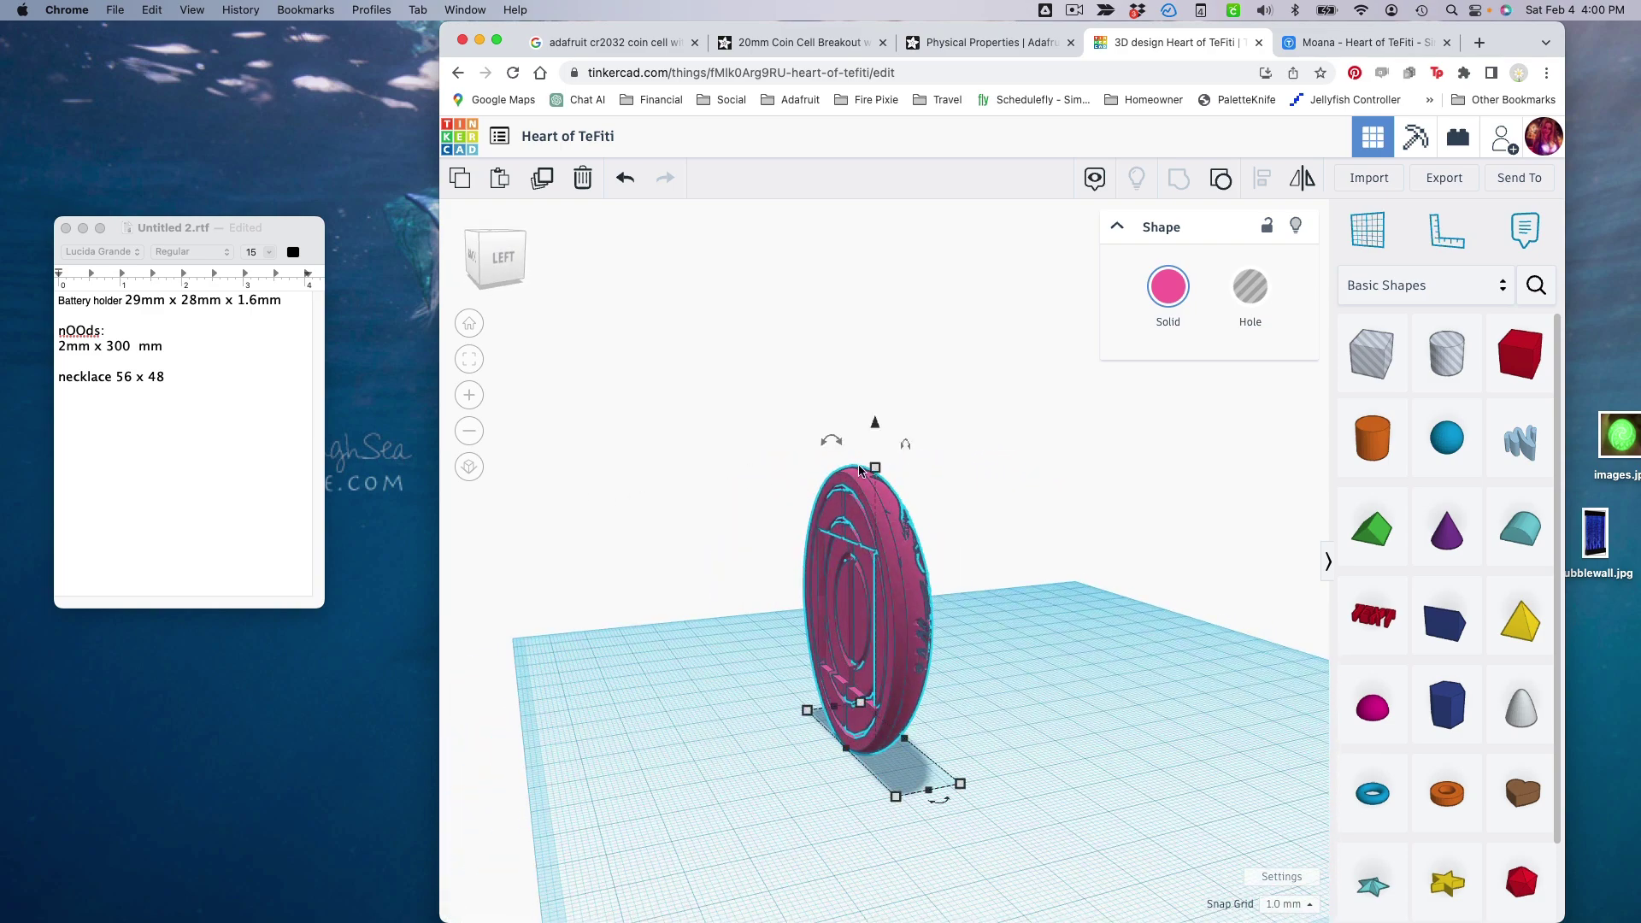
- Add a Ring from the basic shapes to the workplane beside the heart
left_click_drag(1187, 663, 1111, 645)
scroll(1398, 597, "down", 3)
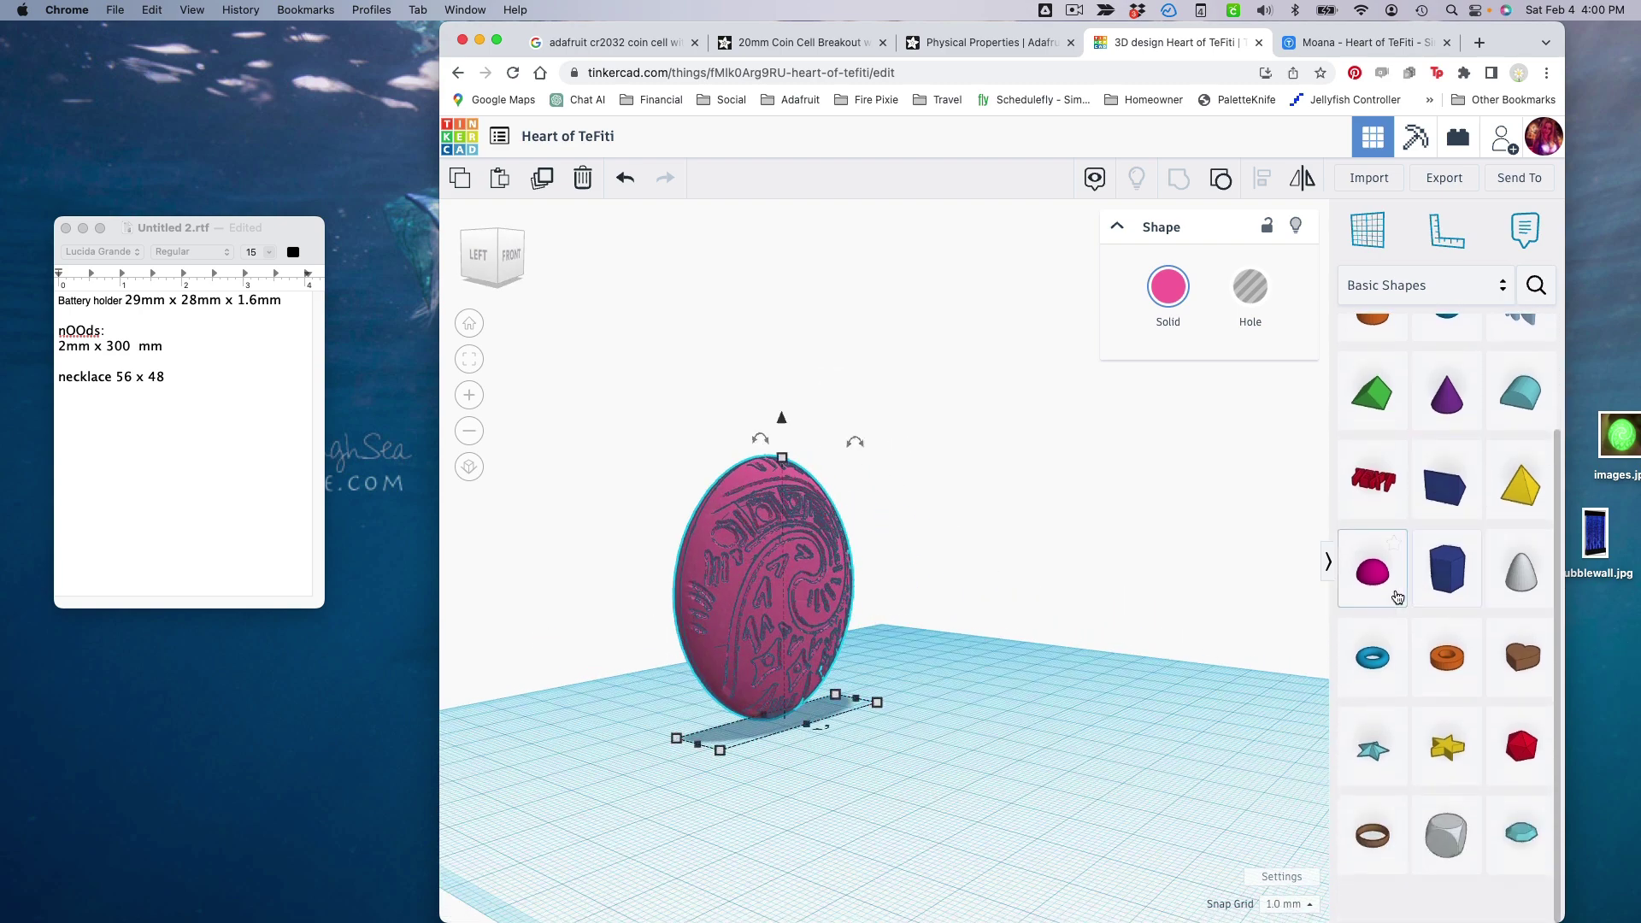
scroll(1402, 607, "up", 1)
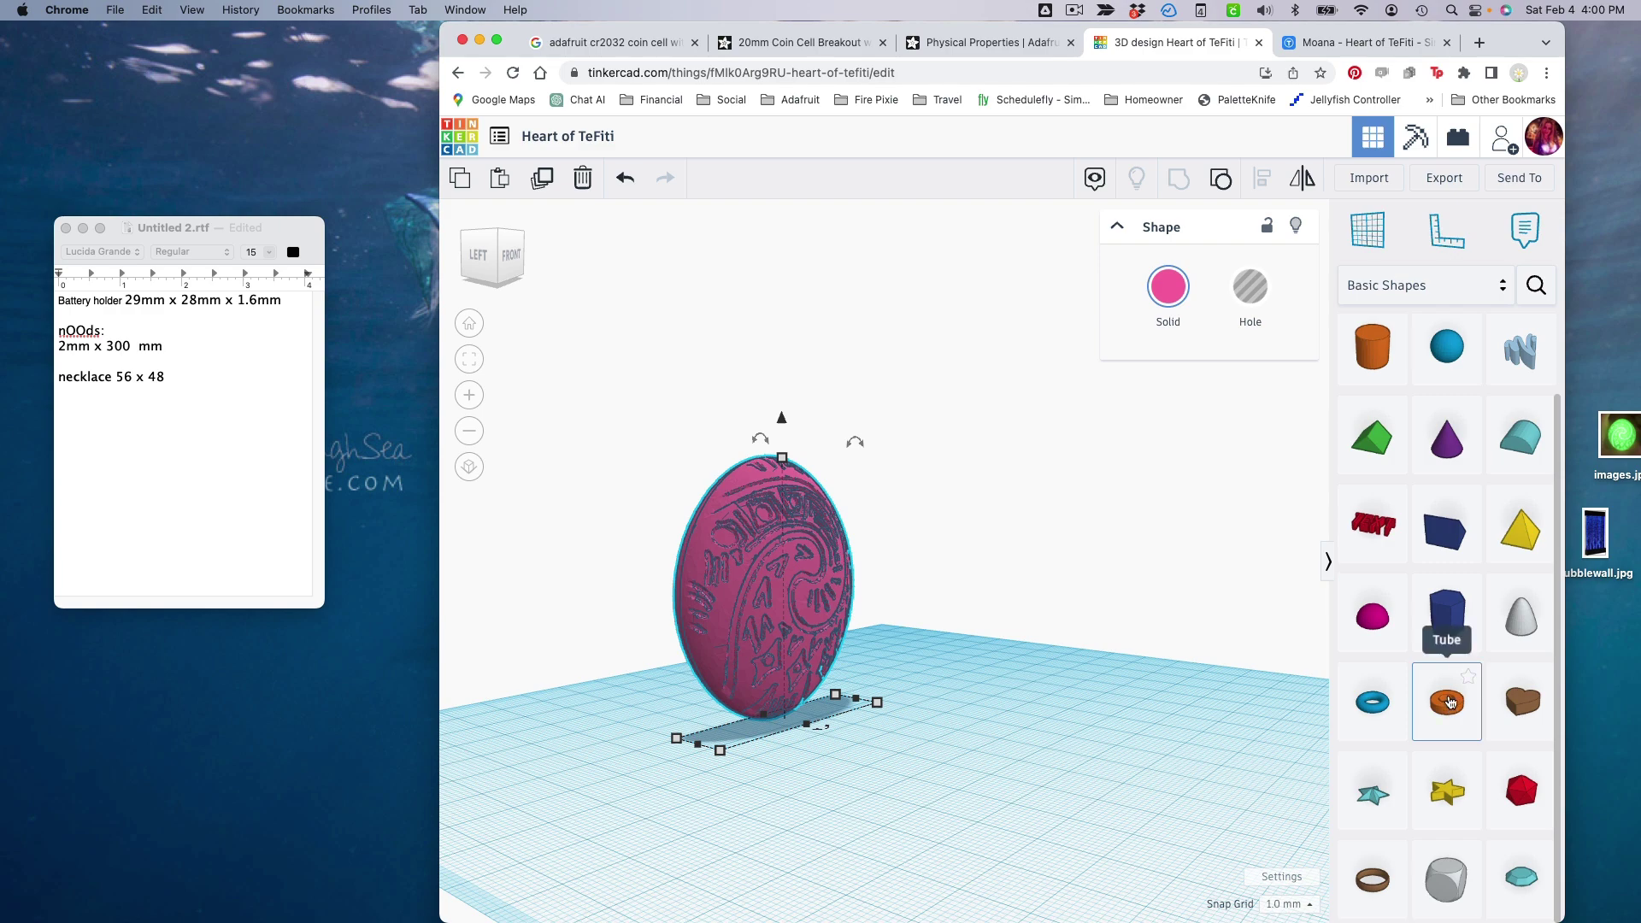
left_click_drag(1378, 853, 1194, 777)
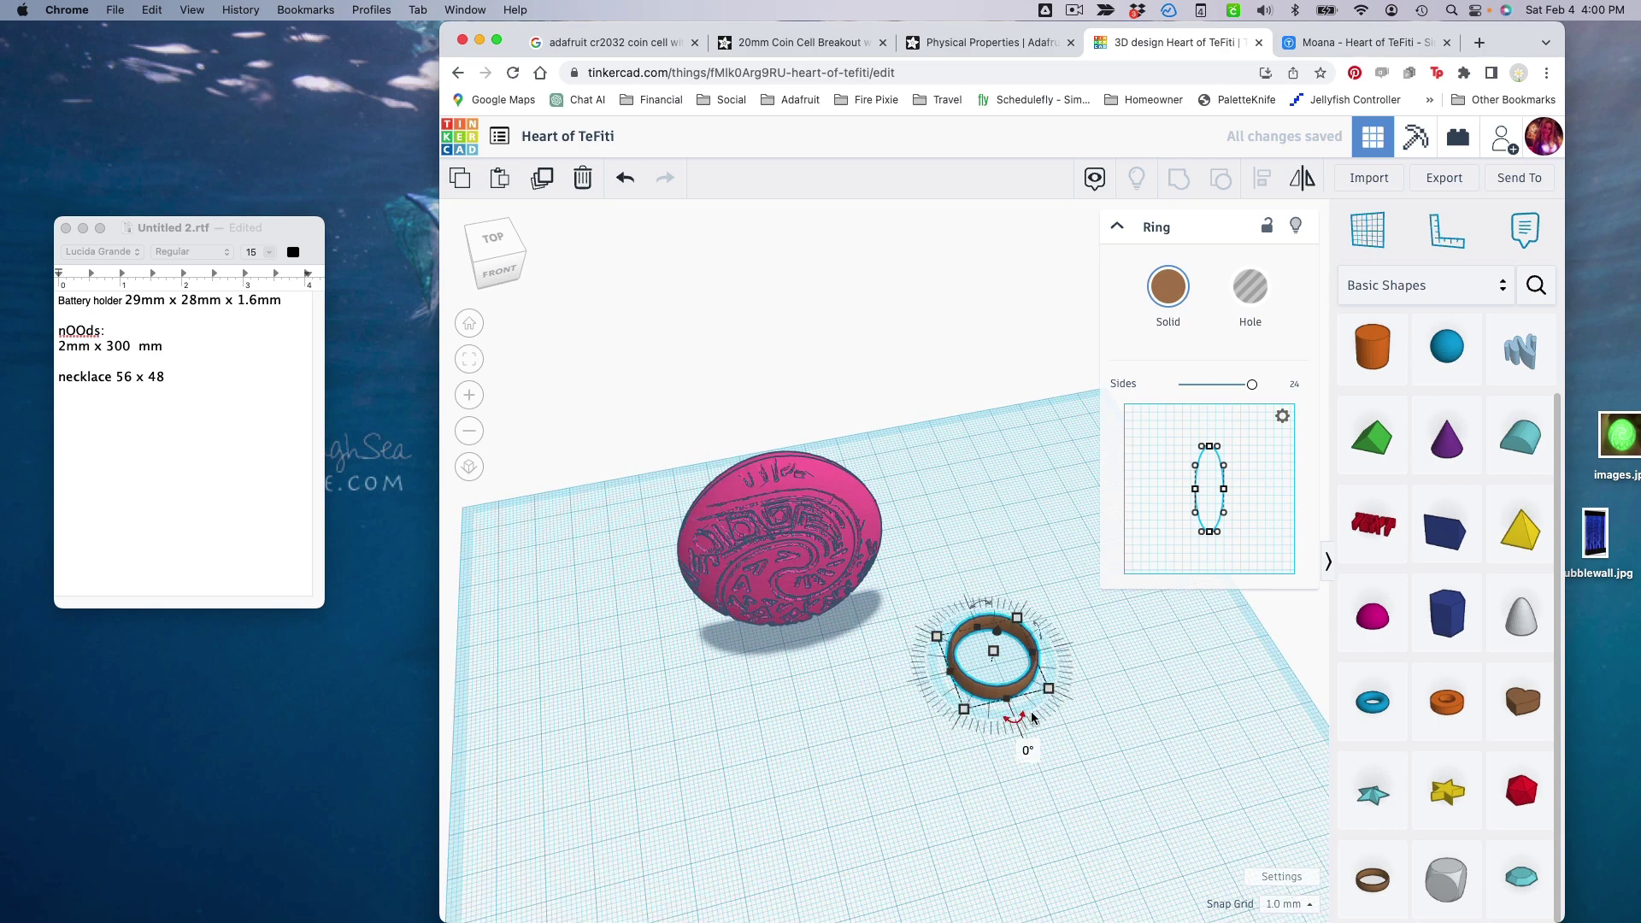
- Stand the ring upright and turn it 90° about the vertical axis so its opening faces sideways
left_click_drag(1033, 718, 1183, 598)
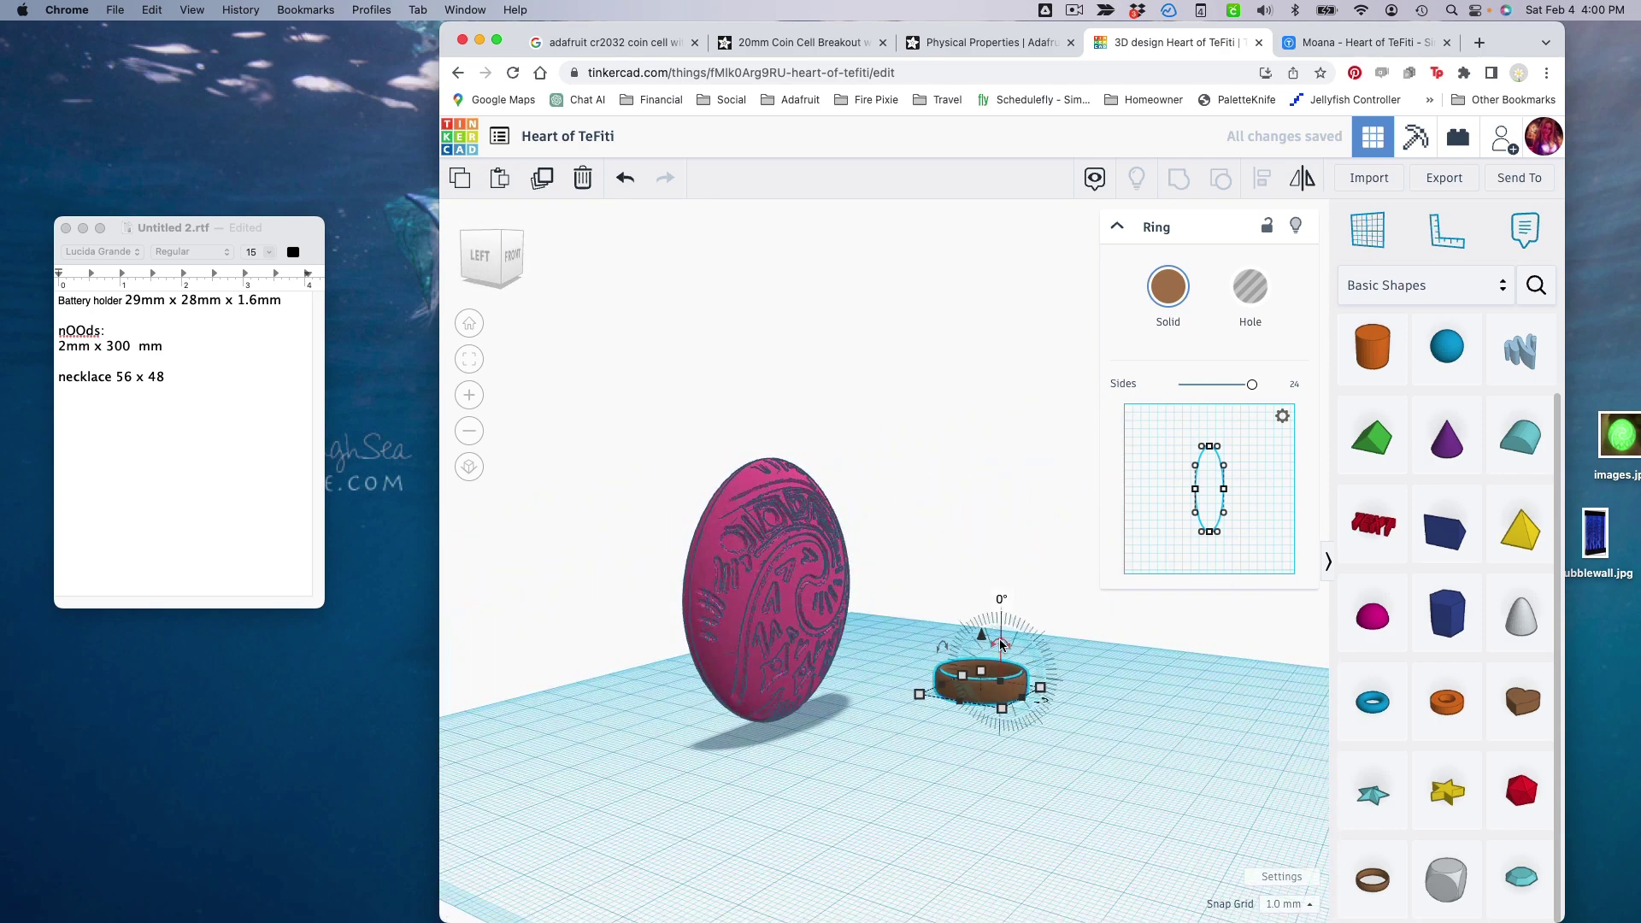
left_click_drag(1002, 644, 974, 617)
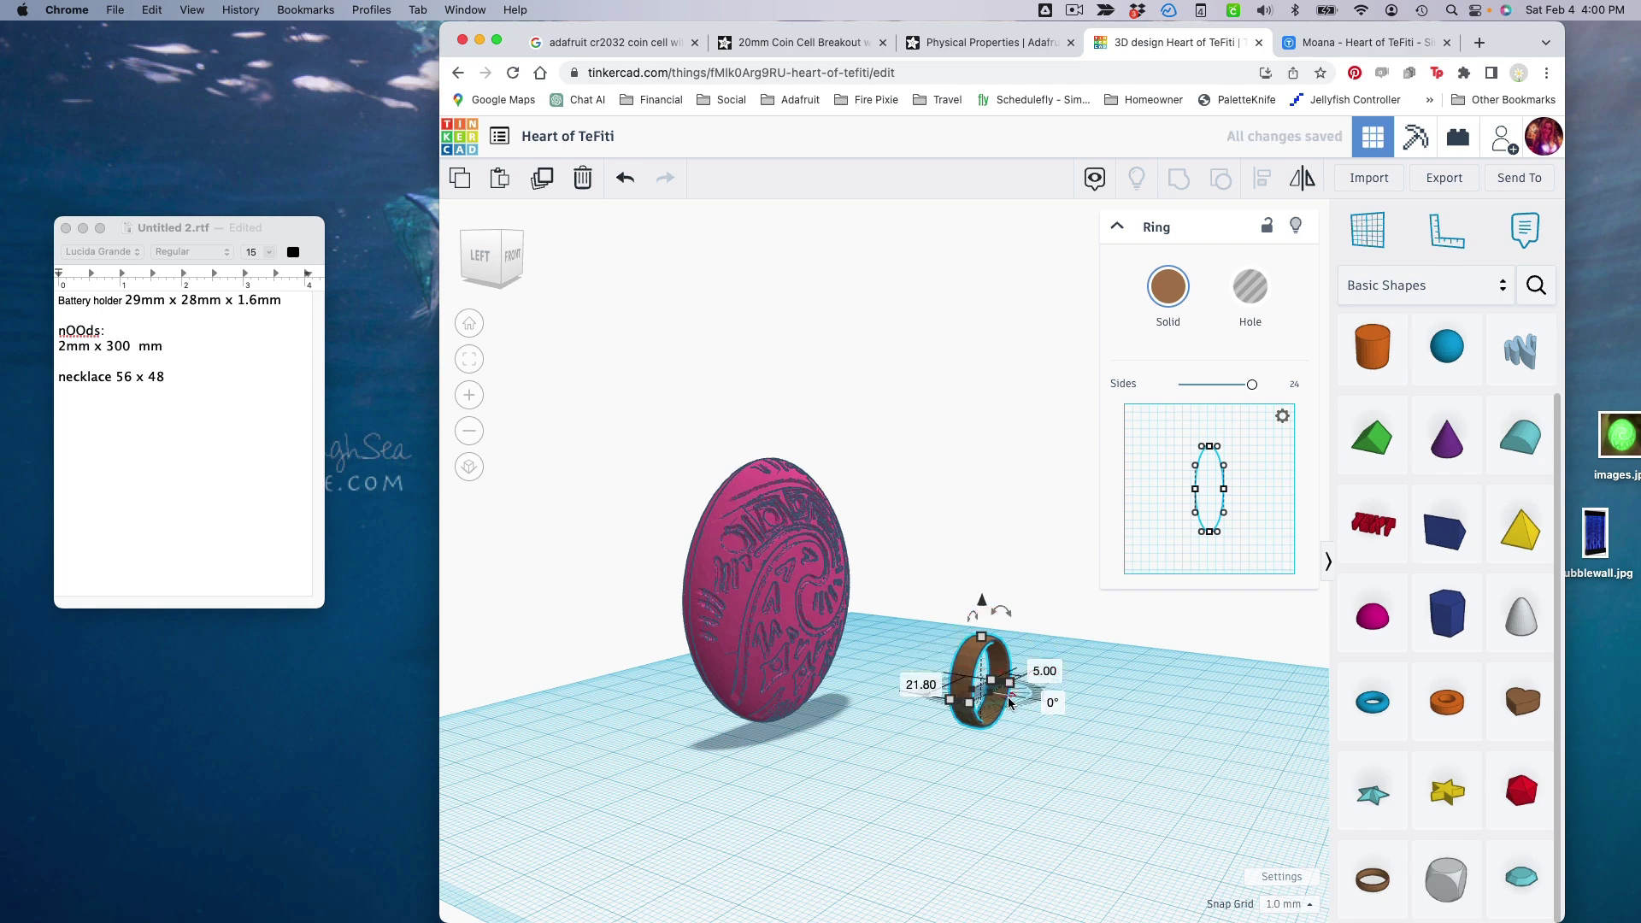
left_click_drag(1016, 731, 937, 711)
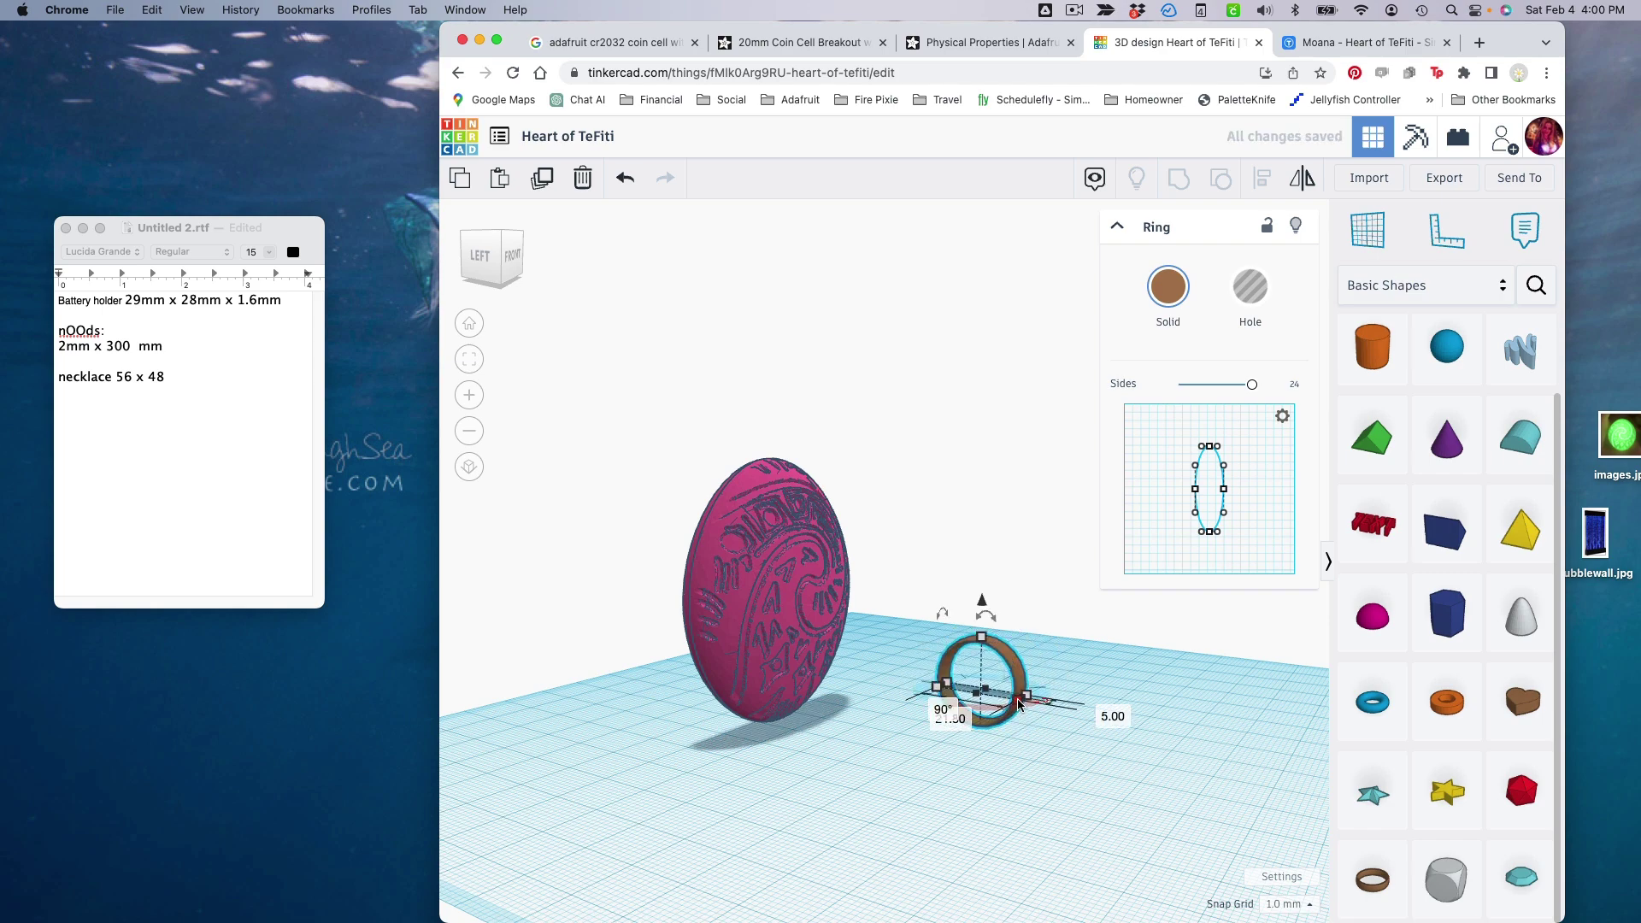
- Shrink the ring to pendant-loop size and move it up onto the middle of the heart's top edge
mouse_move(1025, 696)
left_mouse_down()
mouse_move(1051, 709)
mouse_move(1004, 684)
mouse_move(1072, 711)
mouse_move(965, 689)
mouse_move(995, 694)
mouse_move(1018, 733)
mouse_move(938, 715)
mouse_move(1052, 744)
mouse_move(1034, 723)
left_mouse_up()
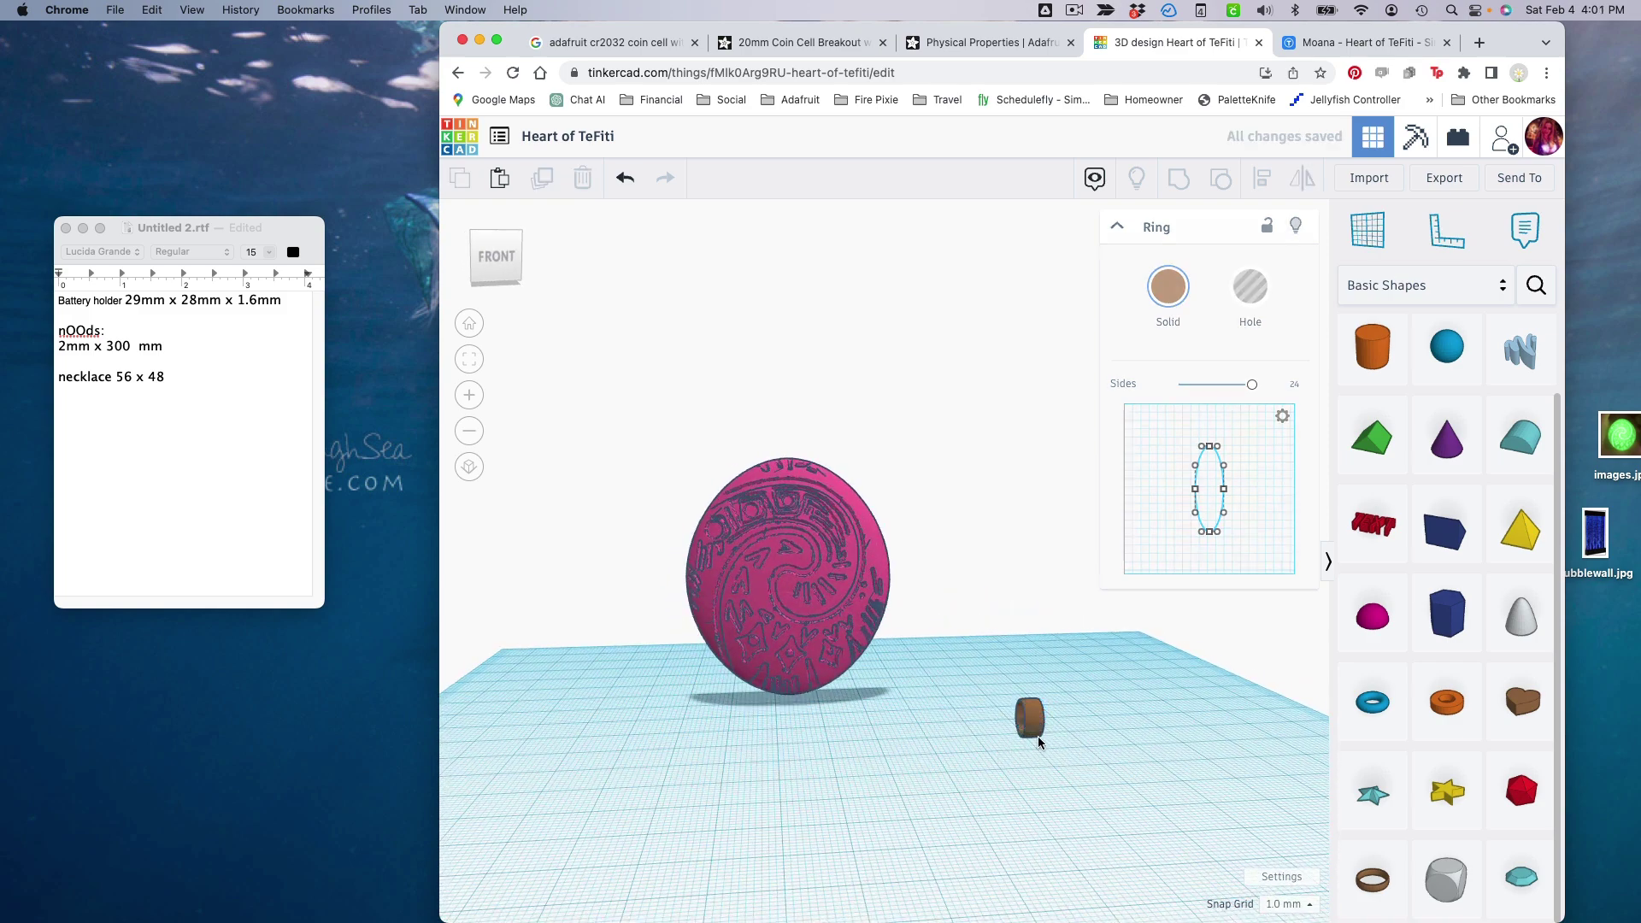
left_click_drag(1030, 720, 786, 420)
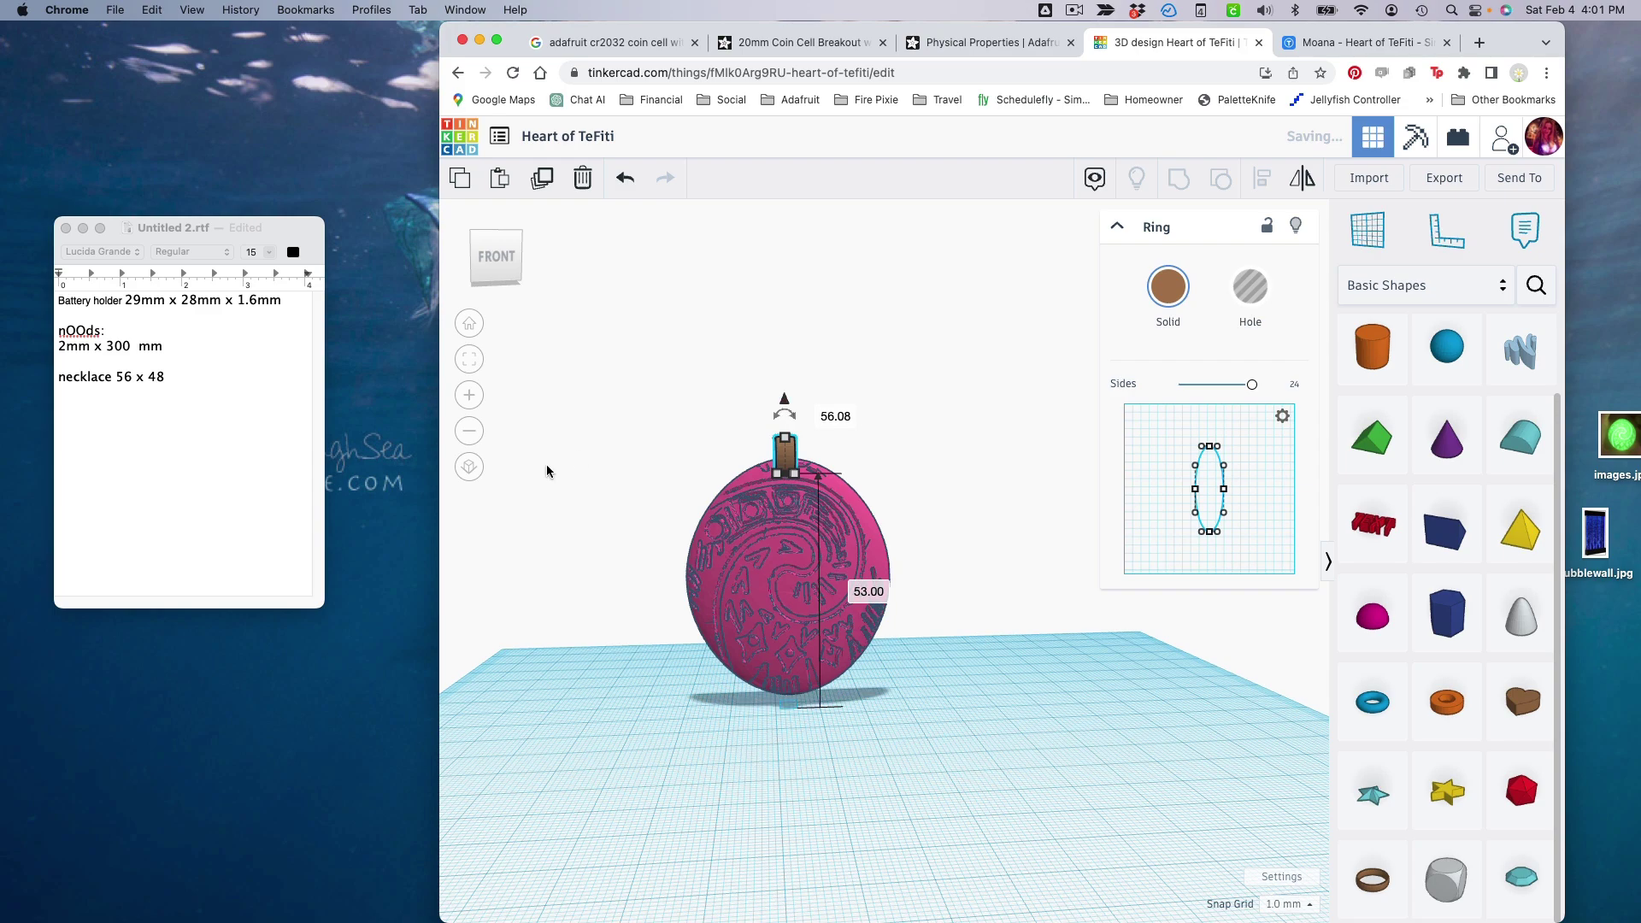
- Select the ring and the heart together and centre them on each other across the heart's width
left_click_drag(550, 465, 713, 357)
left_click_drag(882, 558, 884, 560)
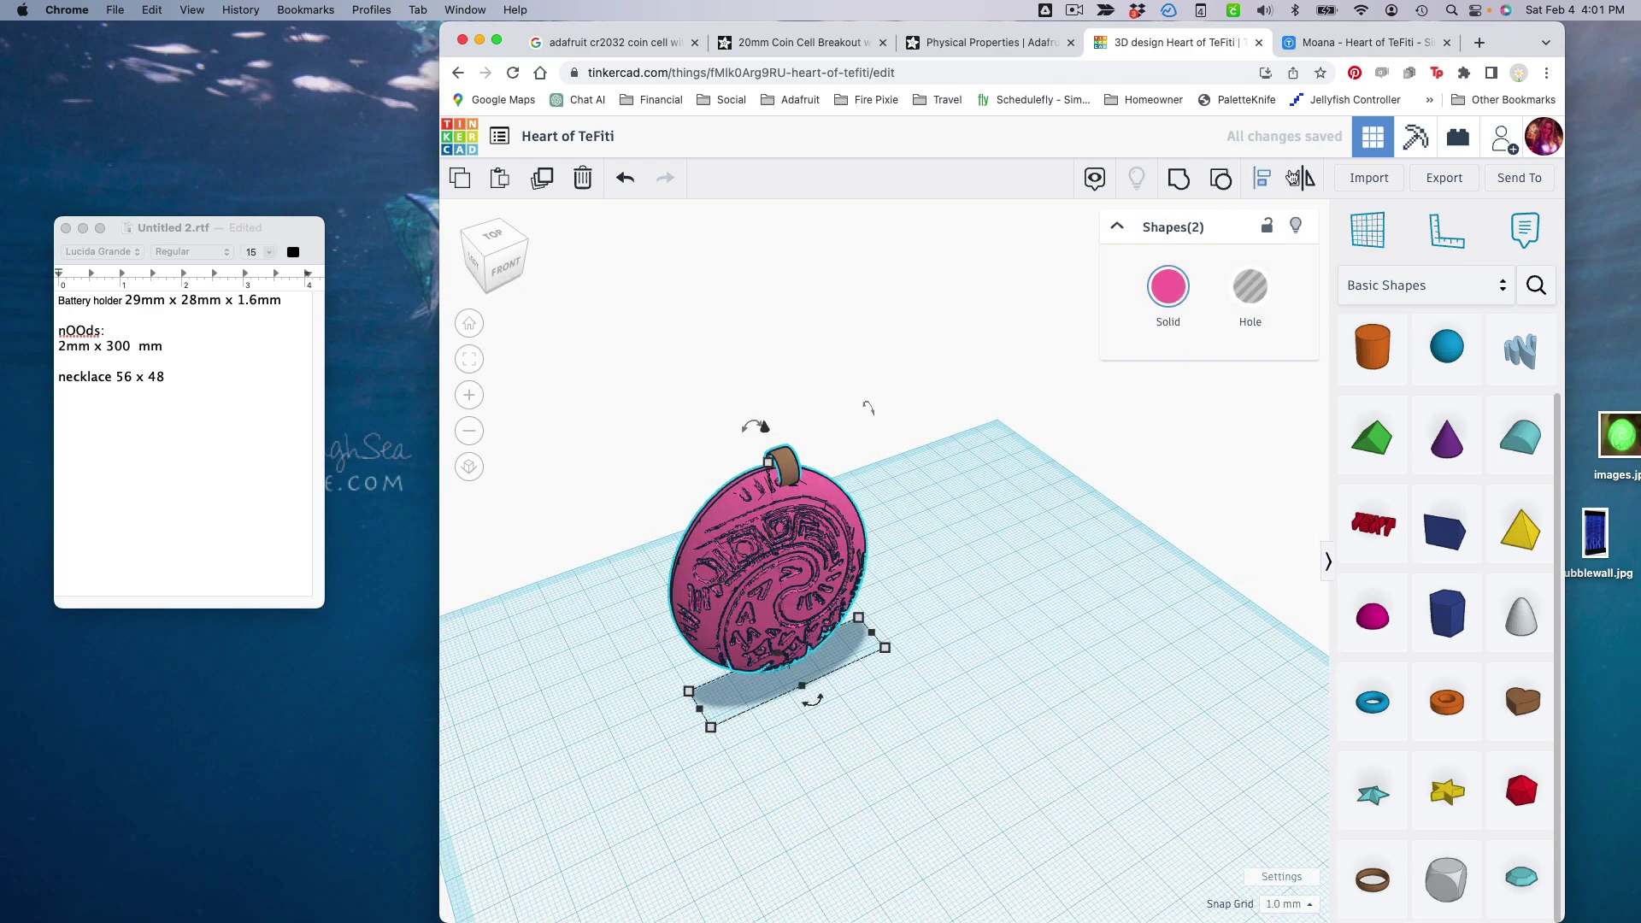
left_click(1264, 179)
left_click(809, 706)
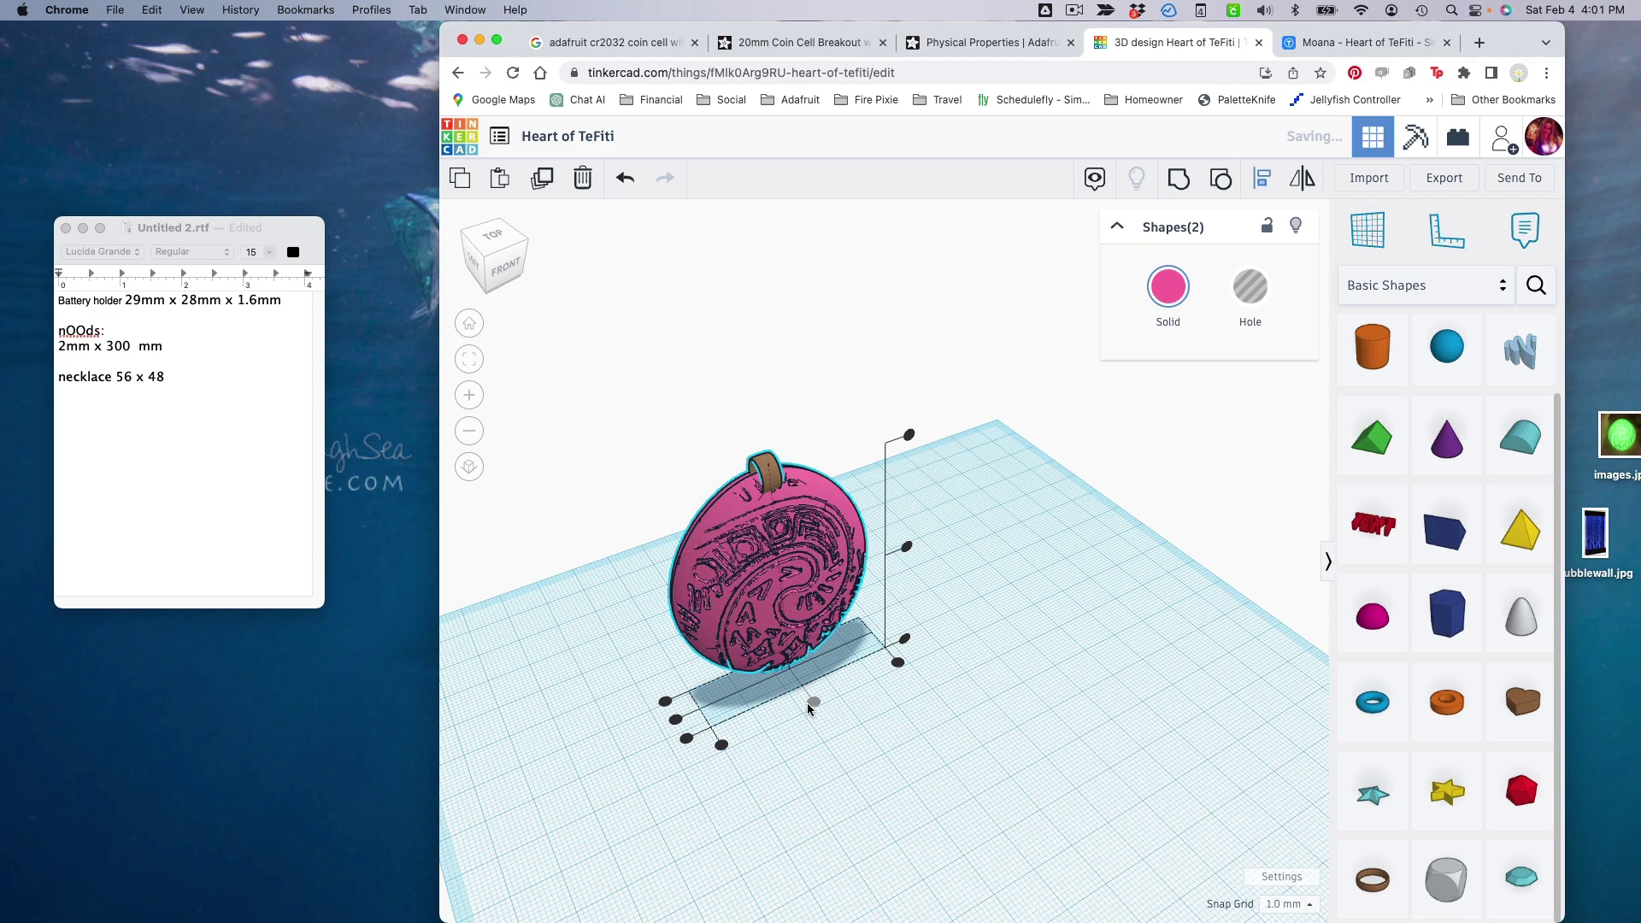
- Lower the heart and the ring together by 1 mm, then deselect them
left_click_drag(659, 742, 832, 596)
key("l")
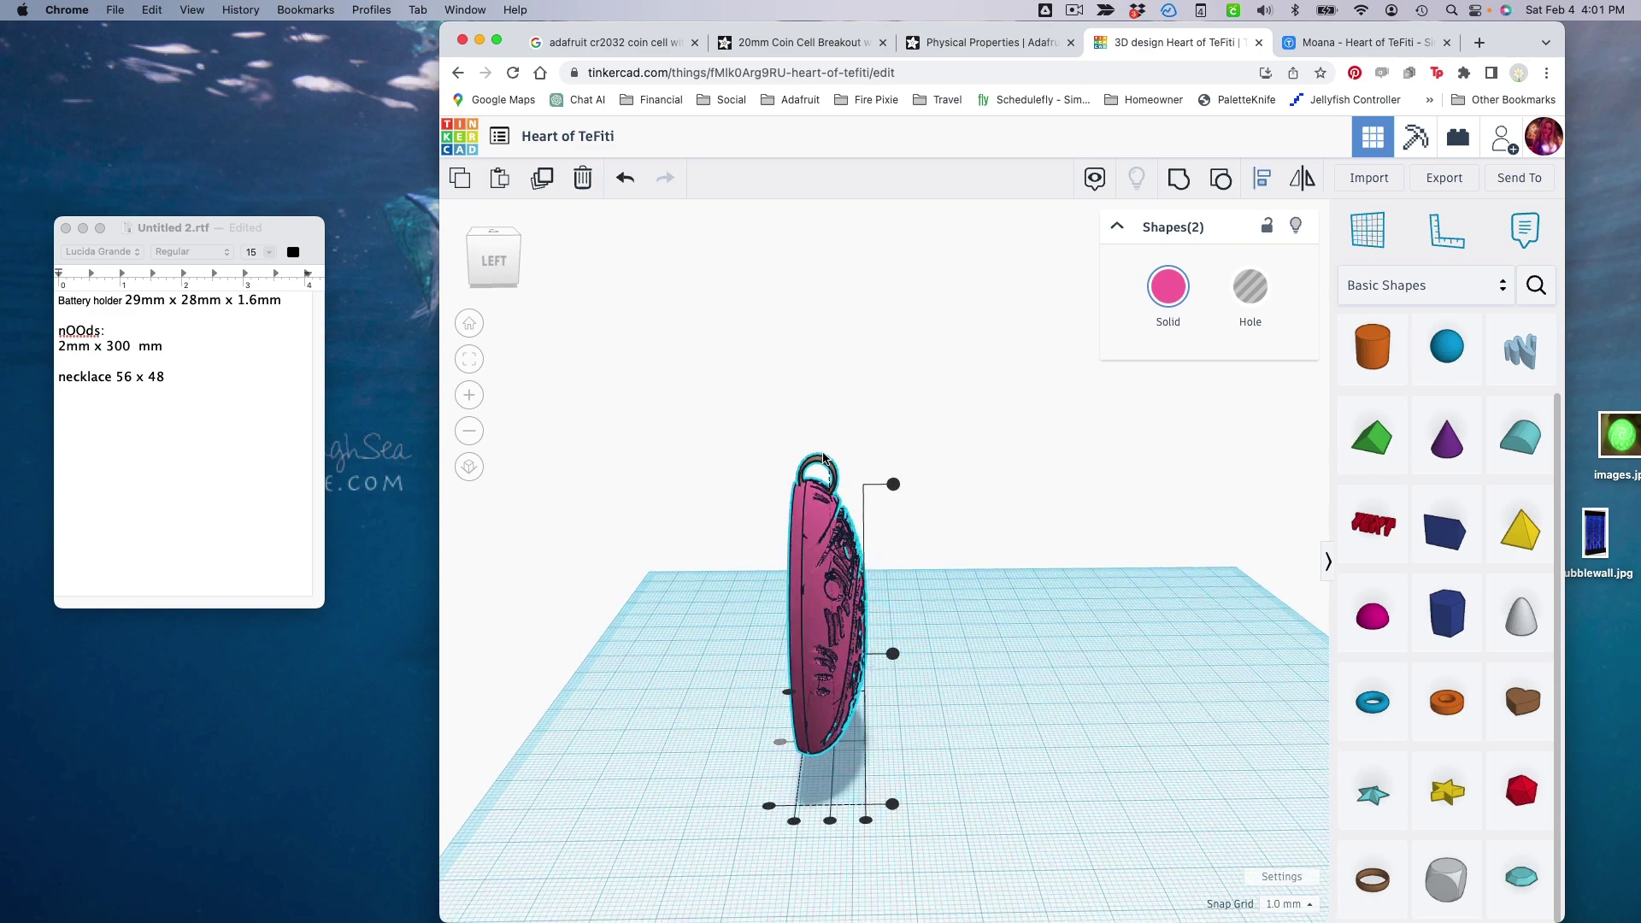
left_click(818, 478)
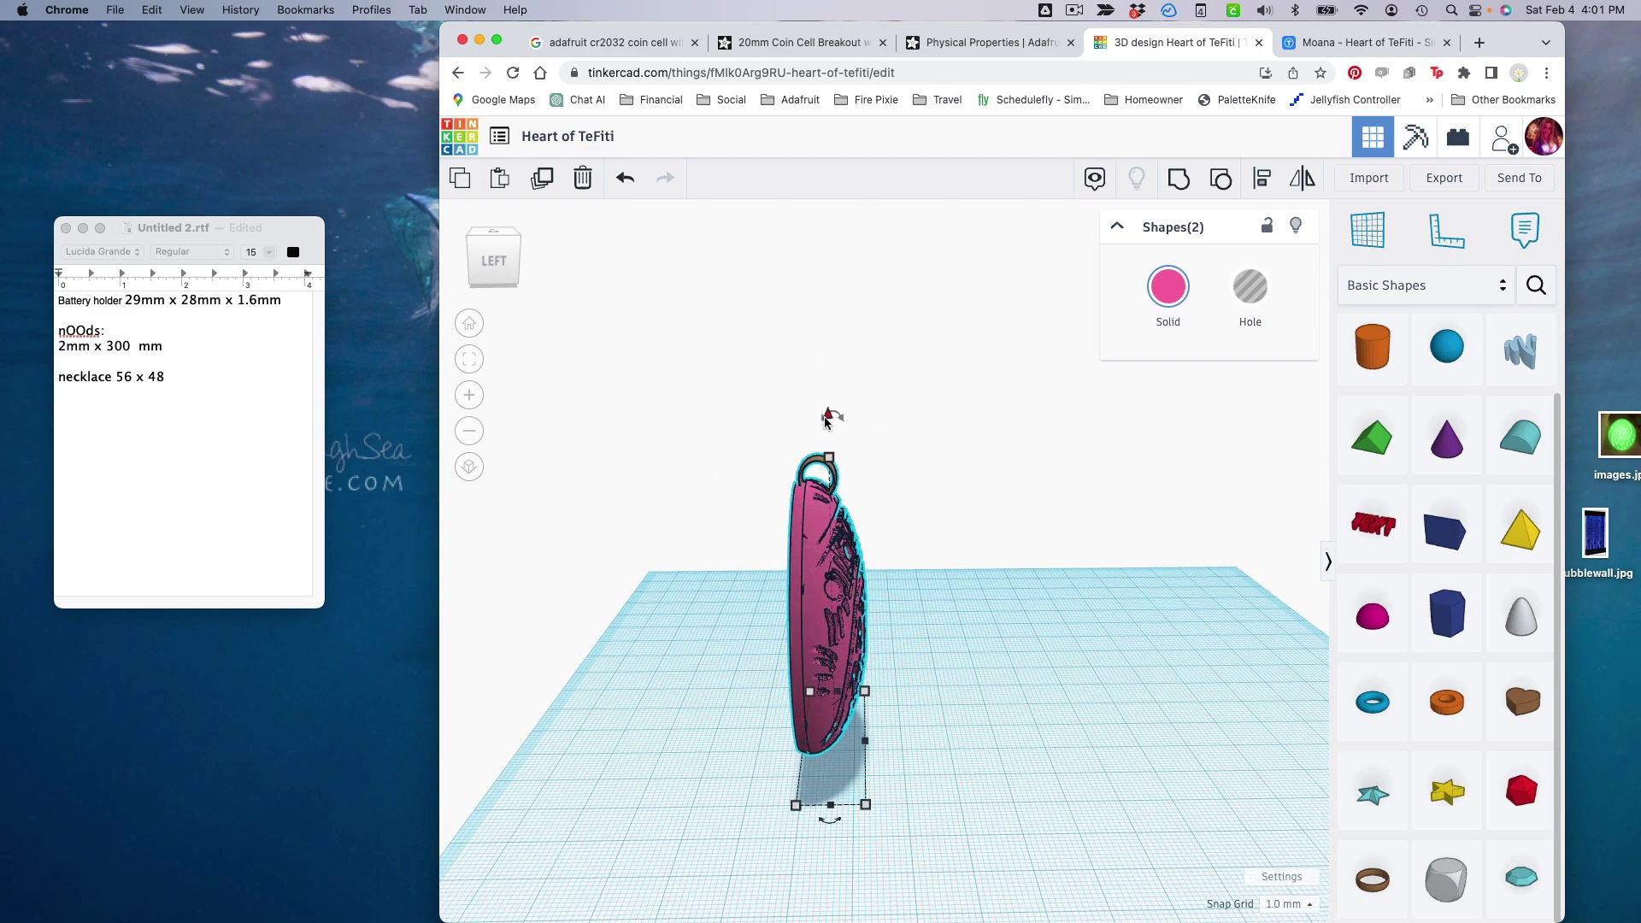
left_click_drag(827, 416, 827, 421)
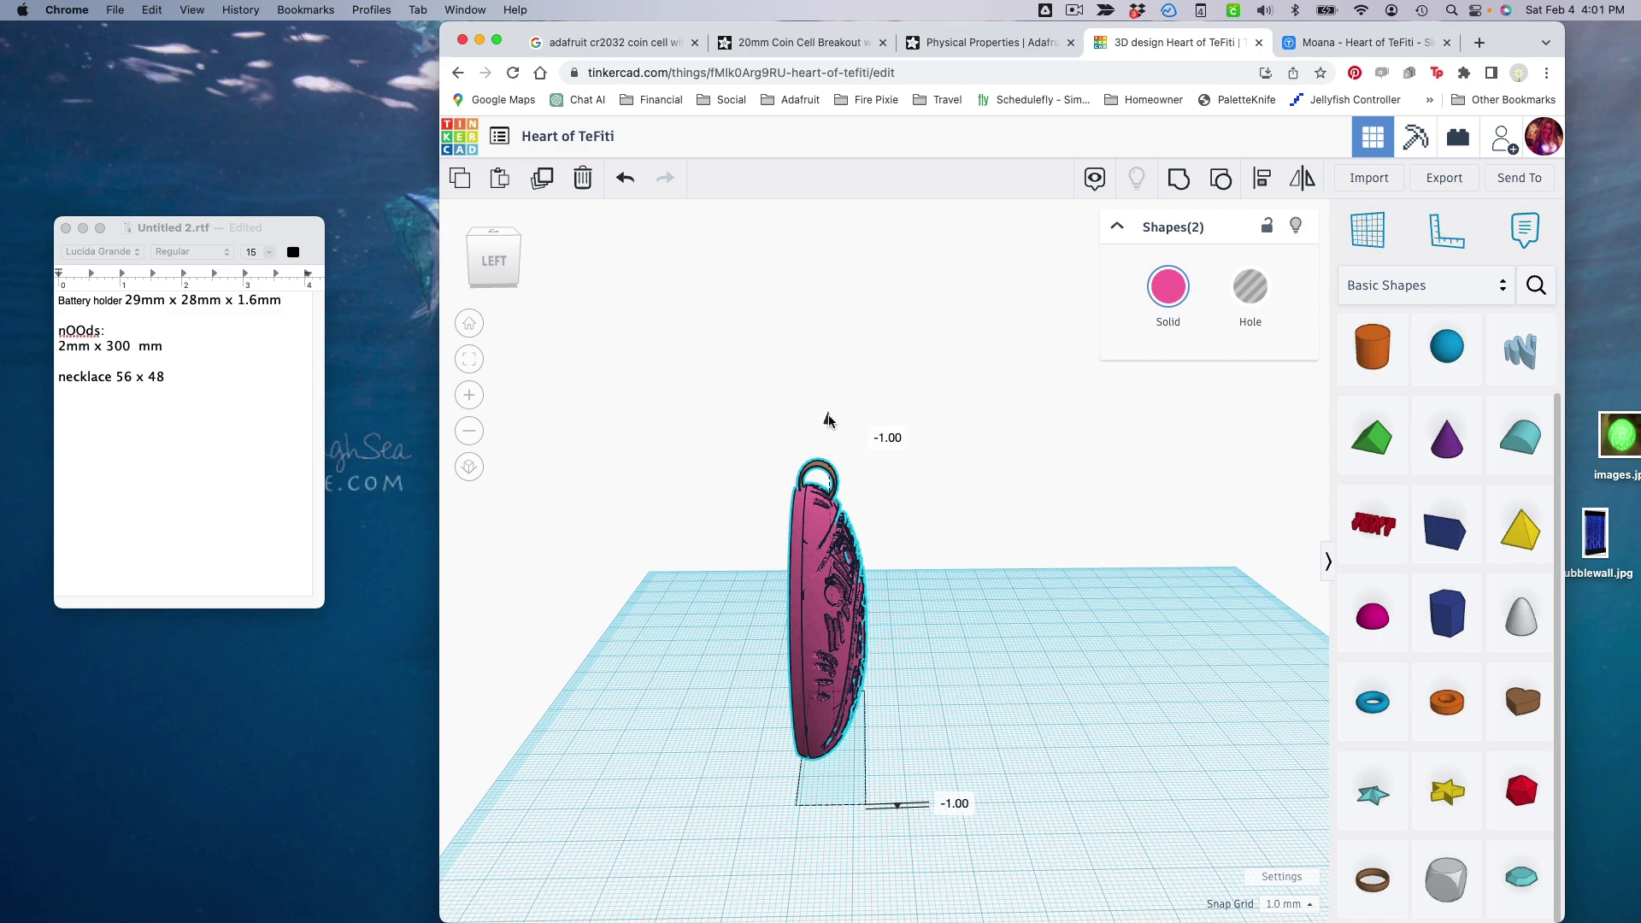
left_click(689, 432)
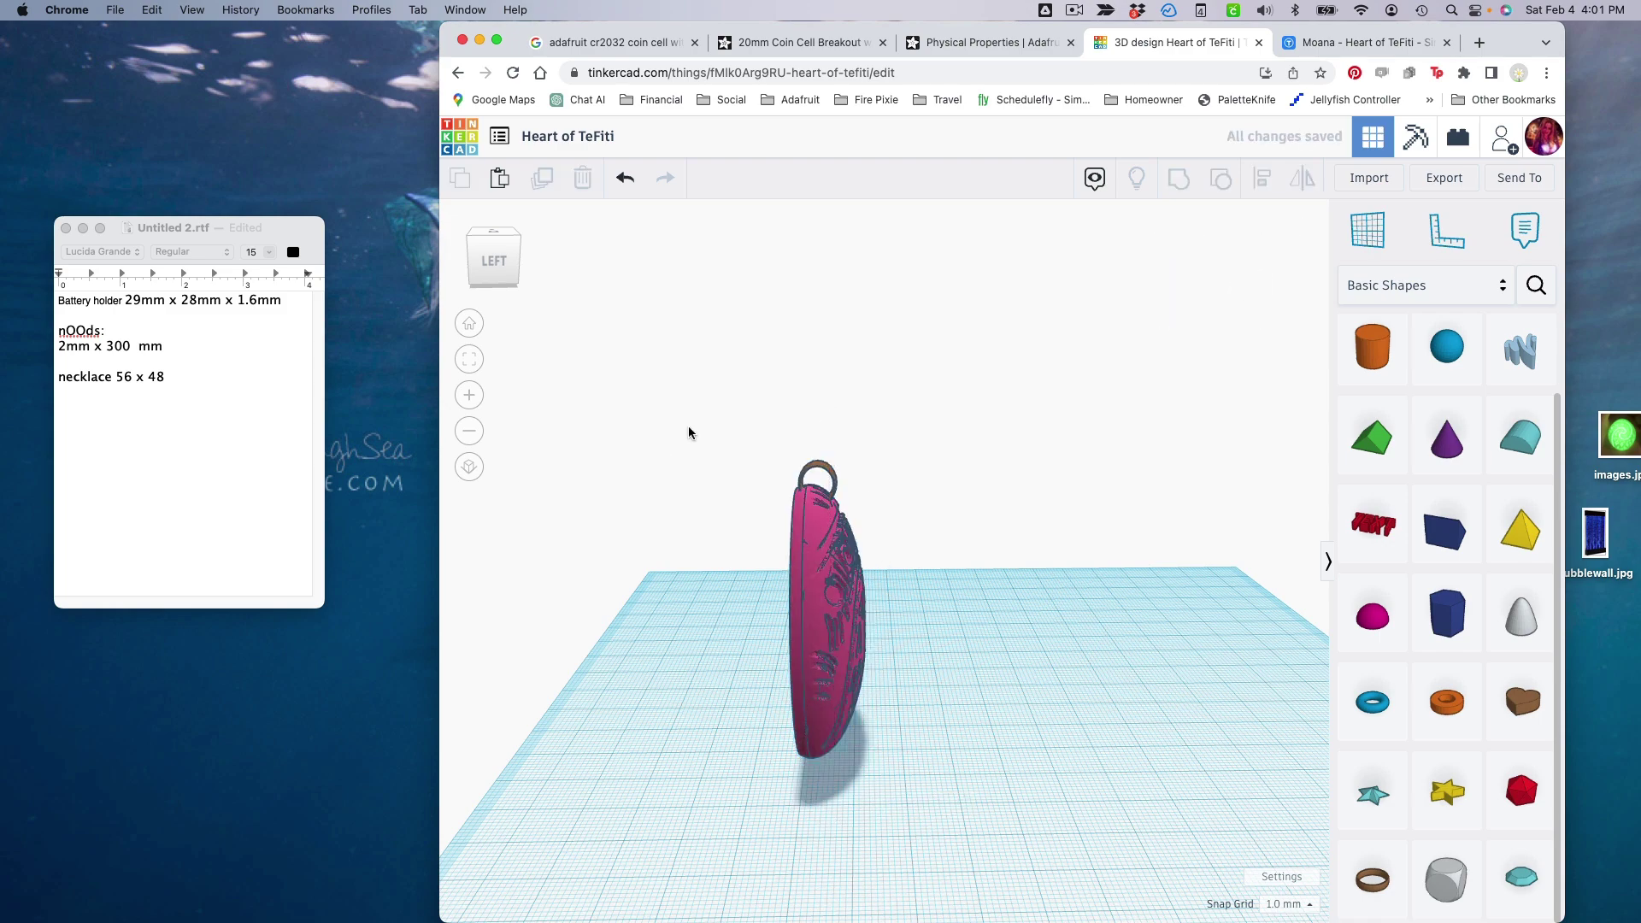
- Set the ring's height to 8 mm and lower it slightly into the heart's top edge
left_click(821, 476)
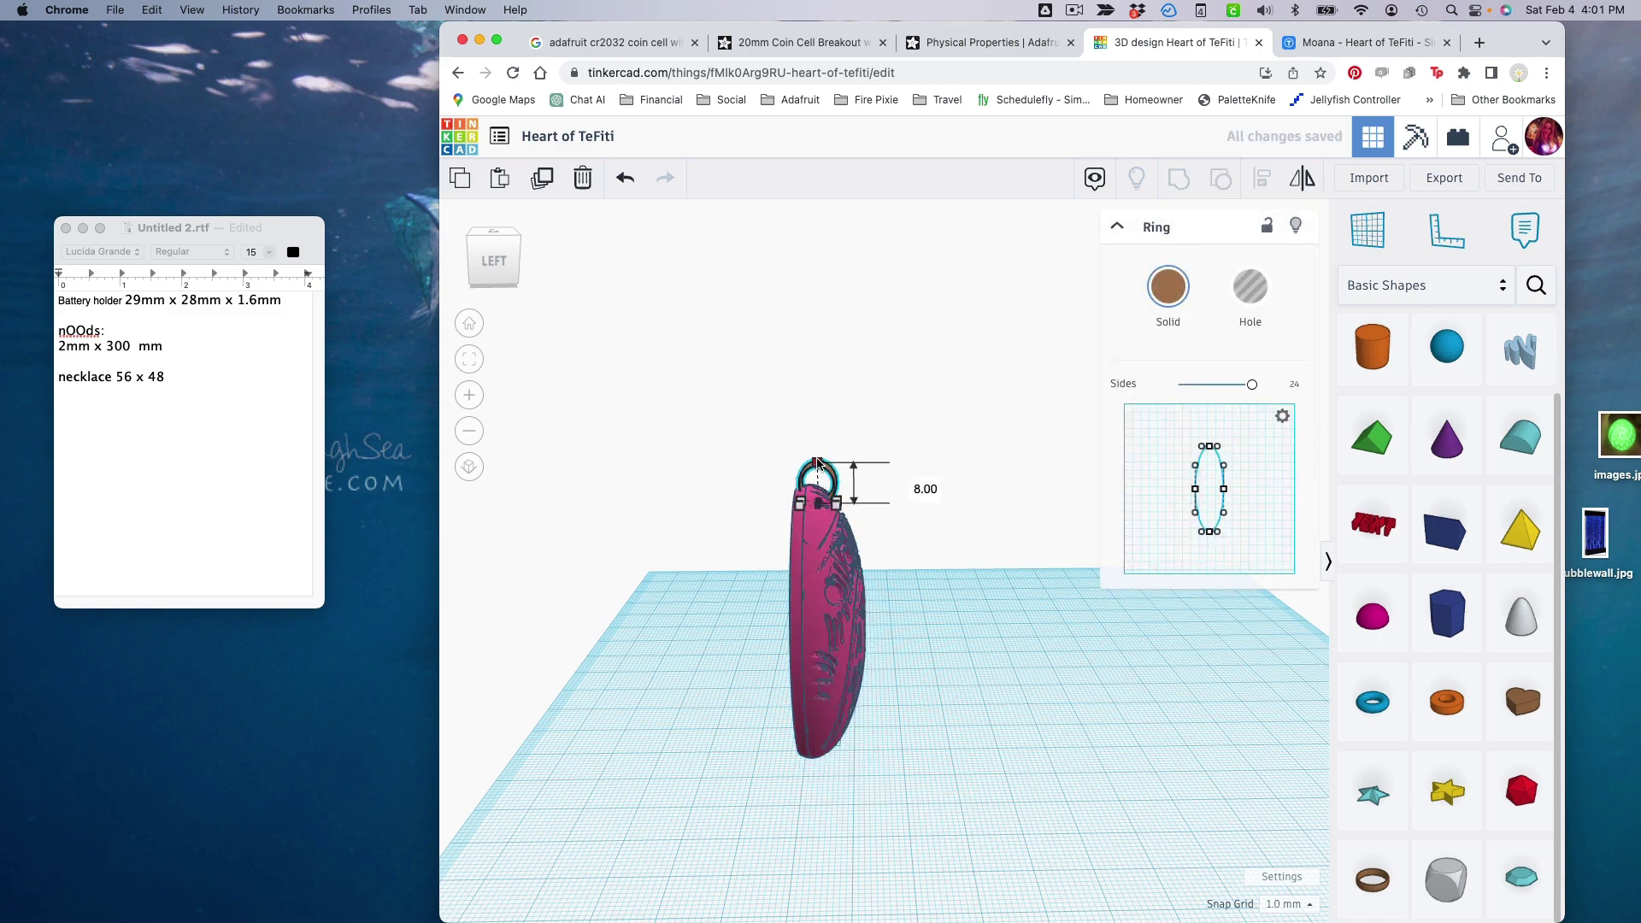
left_click_drag(818, 466, 818, 461)
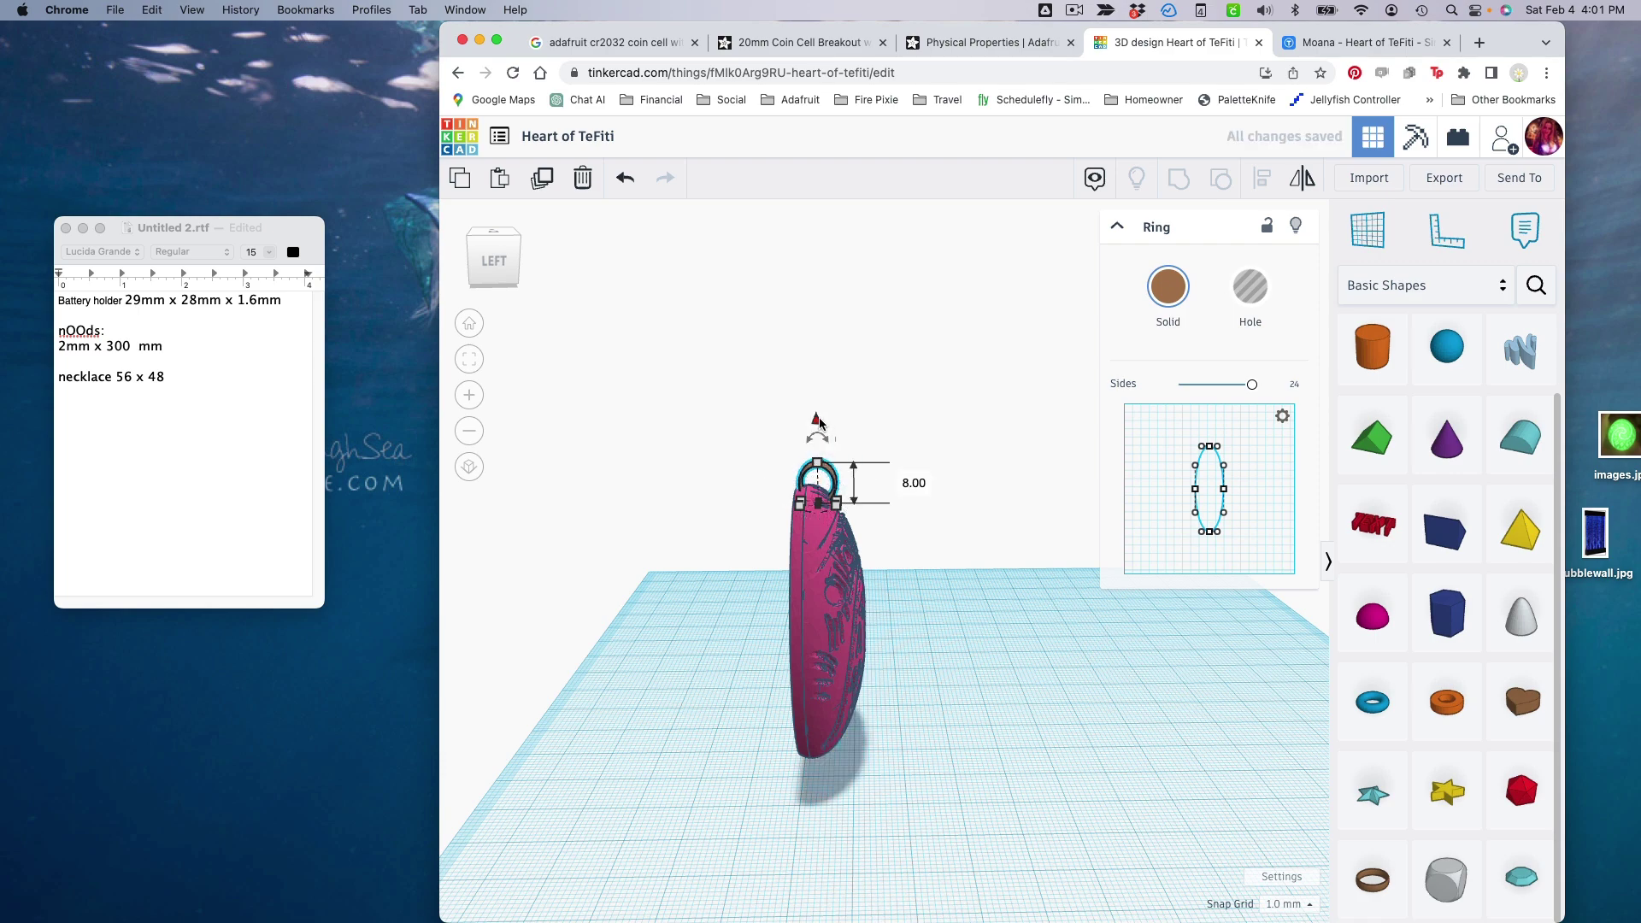
left_click(753, 476)
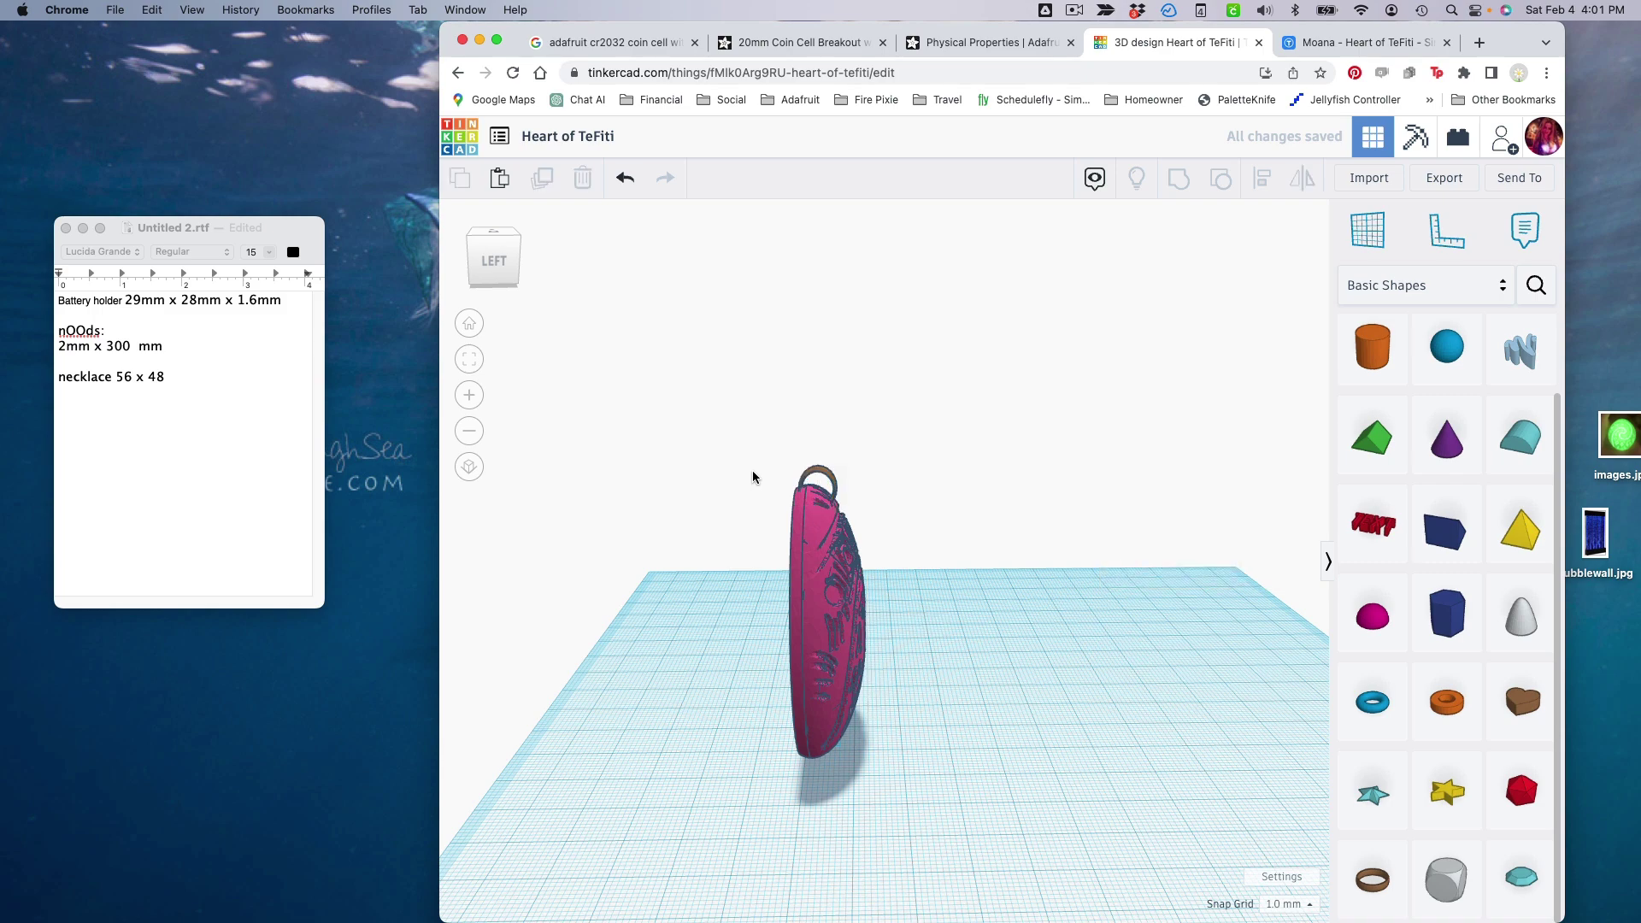
- Group the heart and the ring into one shape and export the selected shape as an STL file
left_click_drag(757, 445, 873, 706)
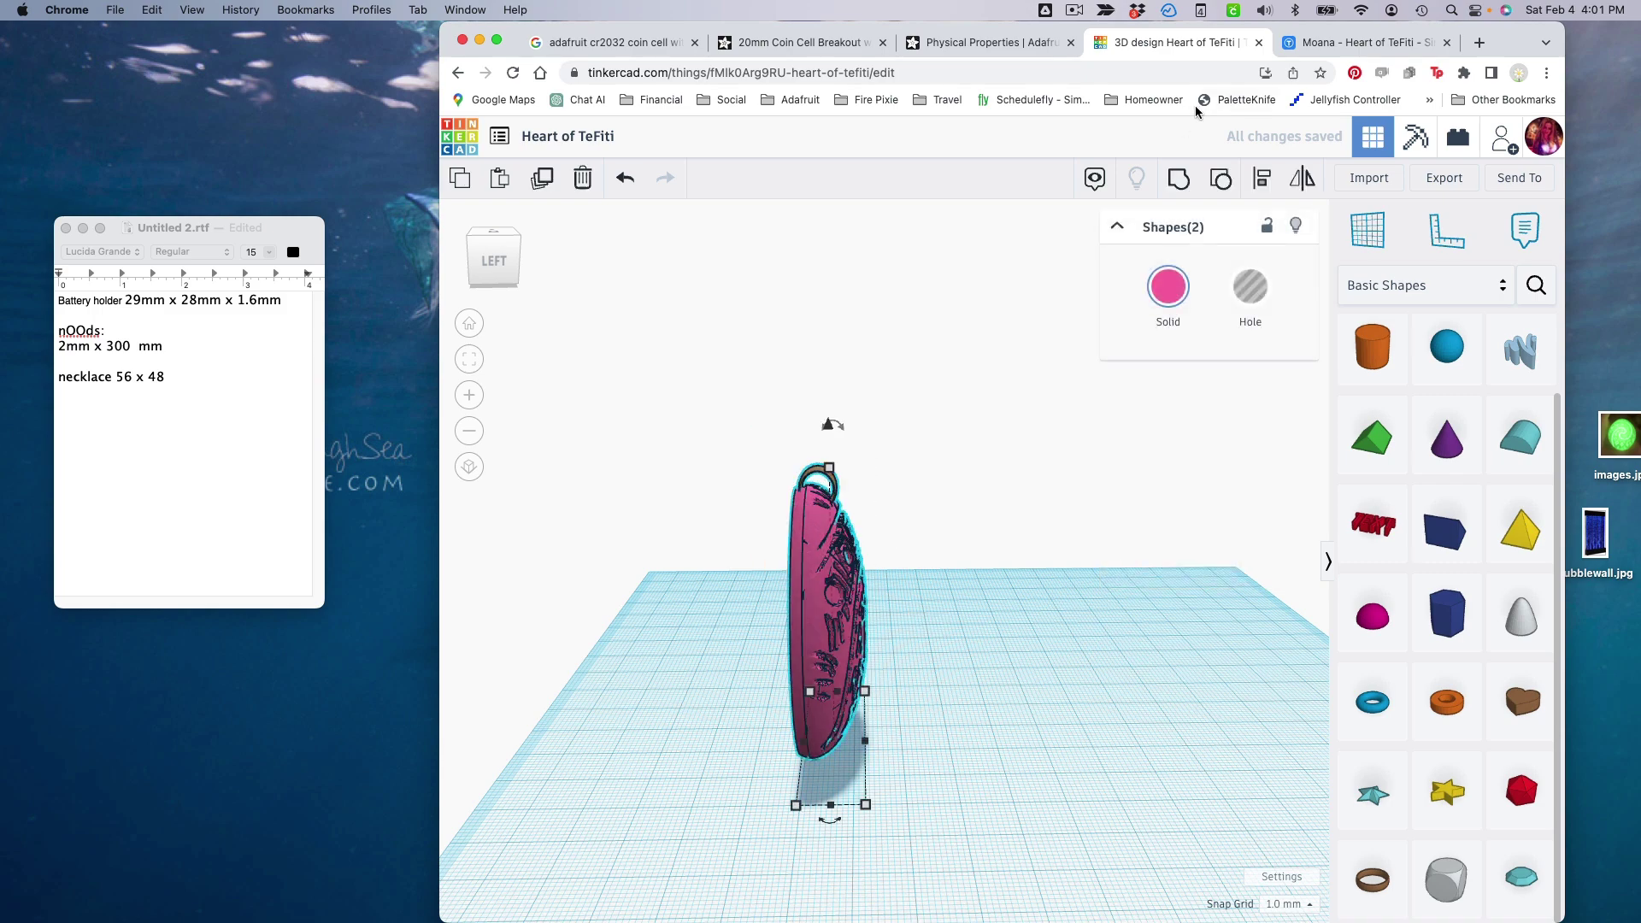
left_click(1177, 187)
left_click_drag(1068, 650, 718, 684)
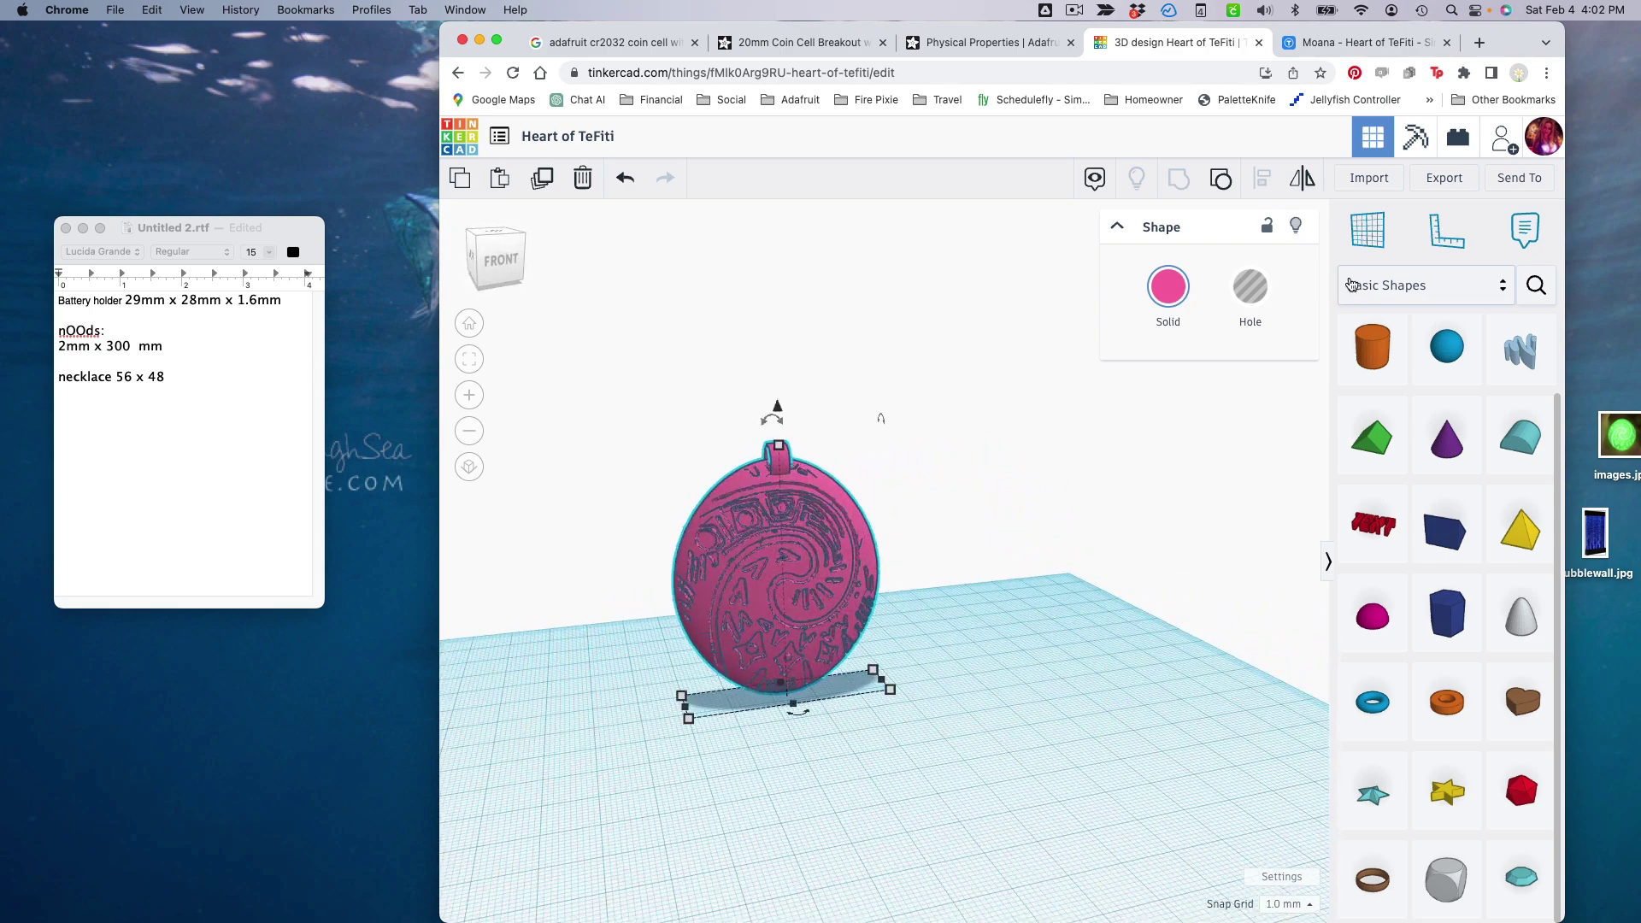
left_click(1425, 180)
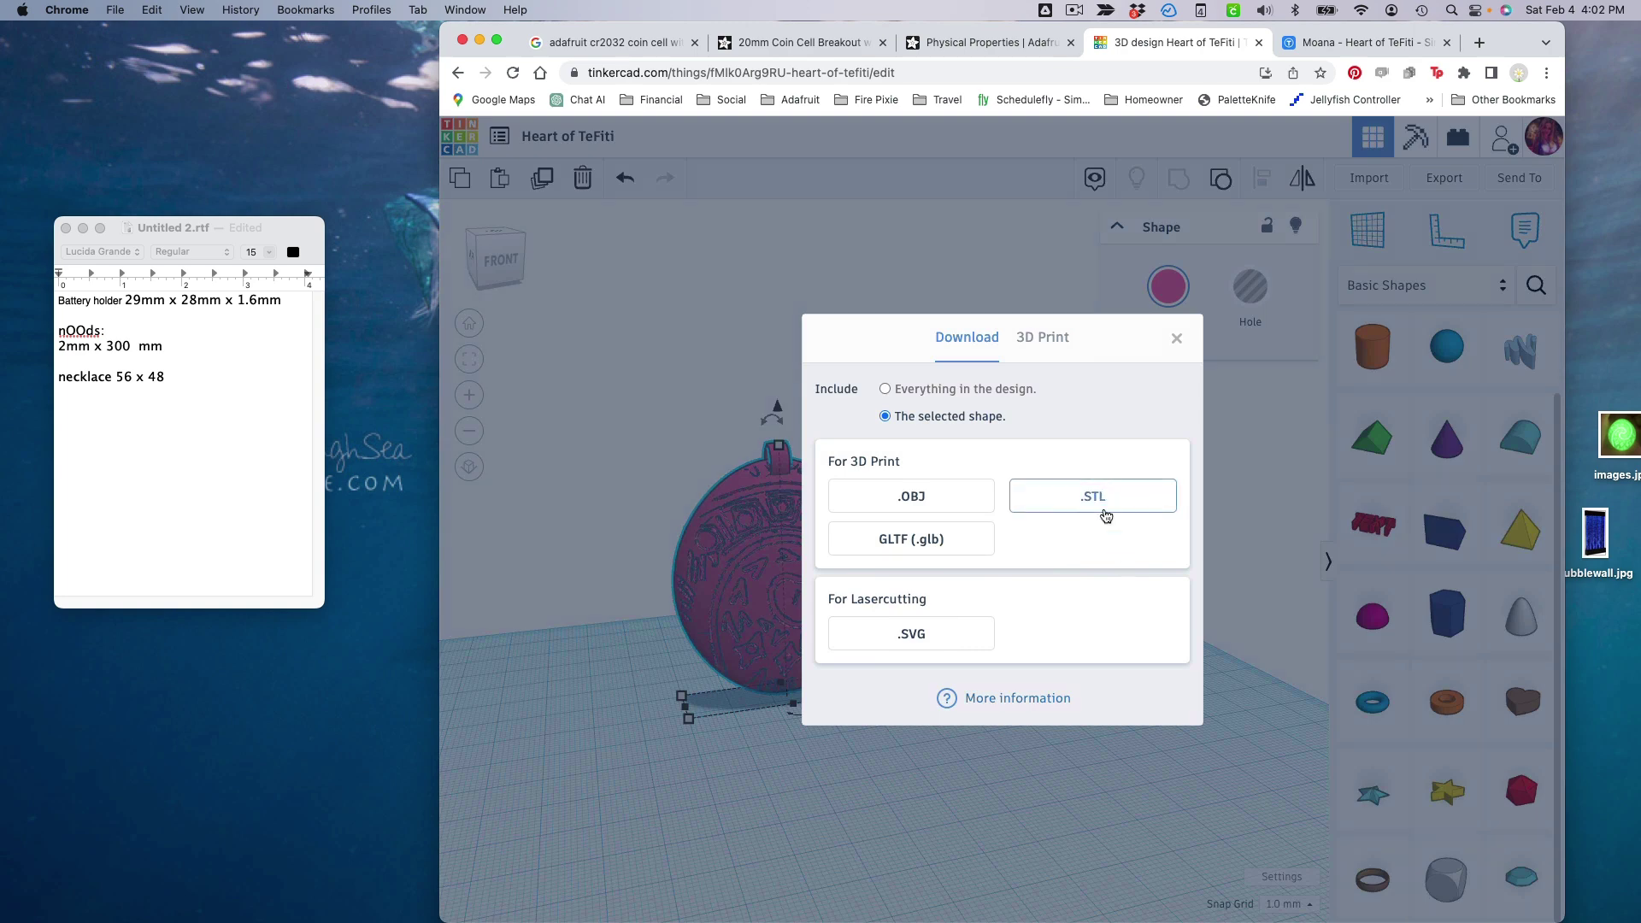
left_click(1105, 497)
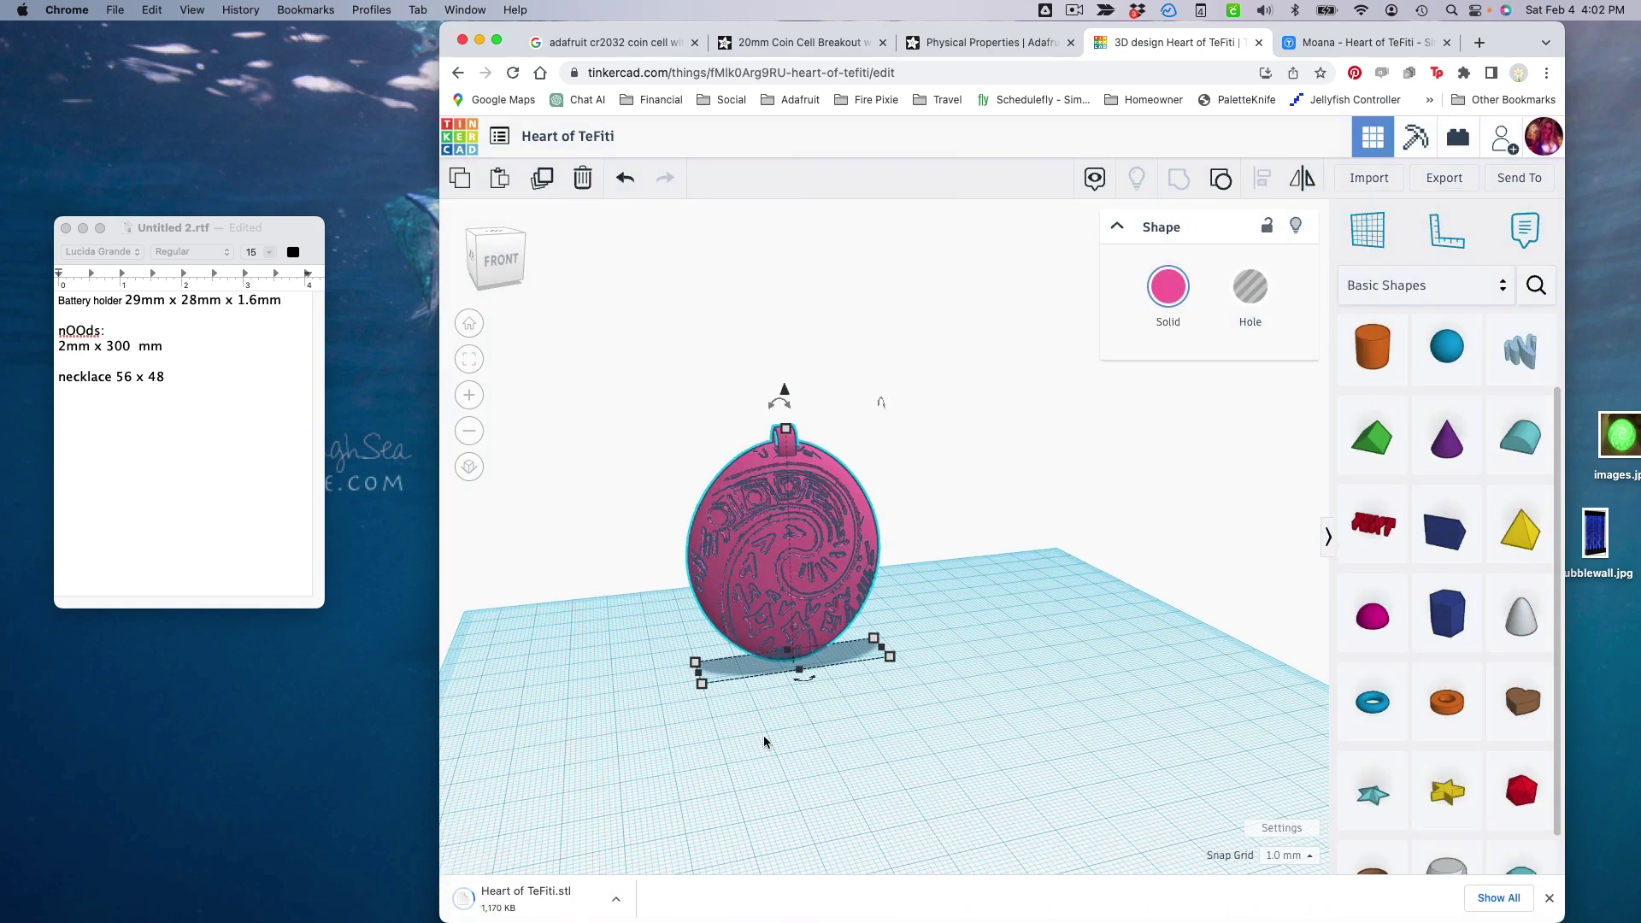